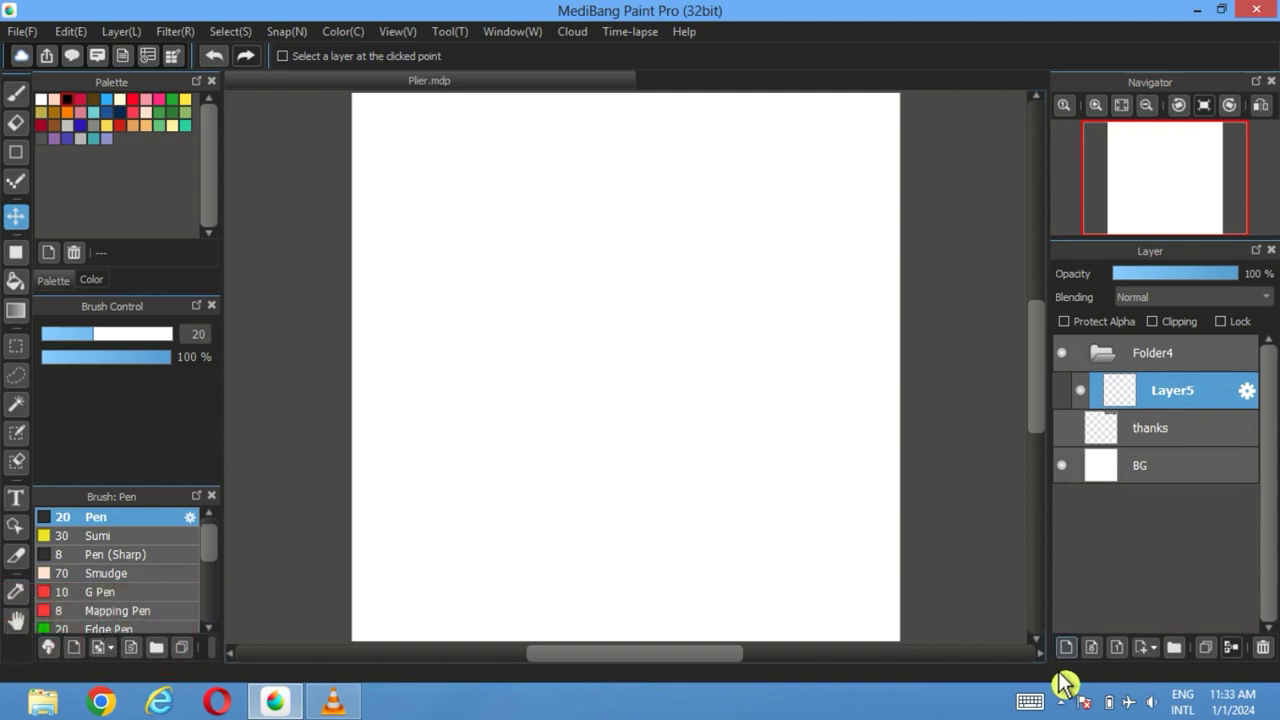
# Step: Draw a tall grey round-cornered bar about 800 × 5630 px on Layer5 and cut off its rounded top end
pyautogui.click(16, 253)
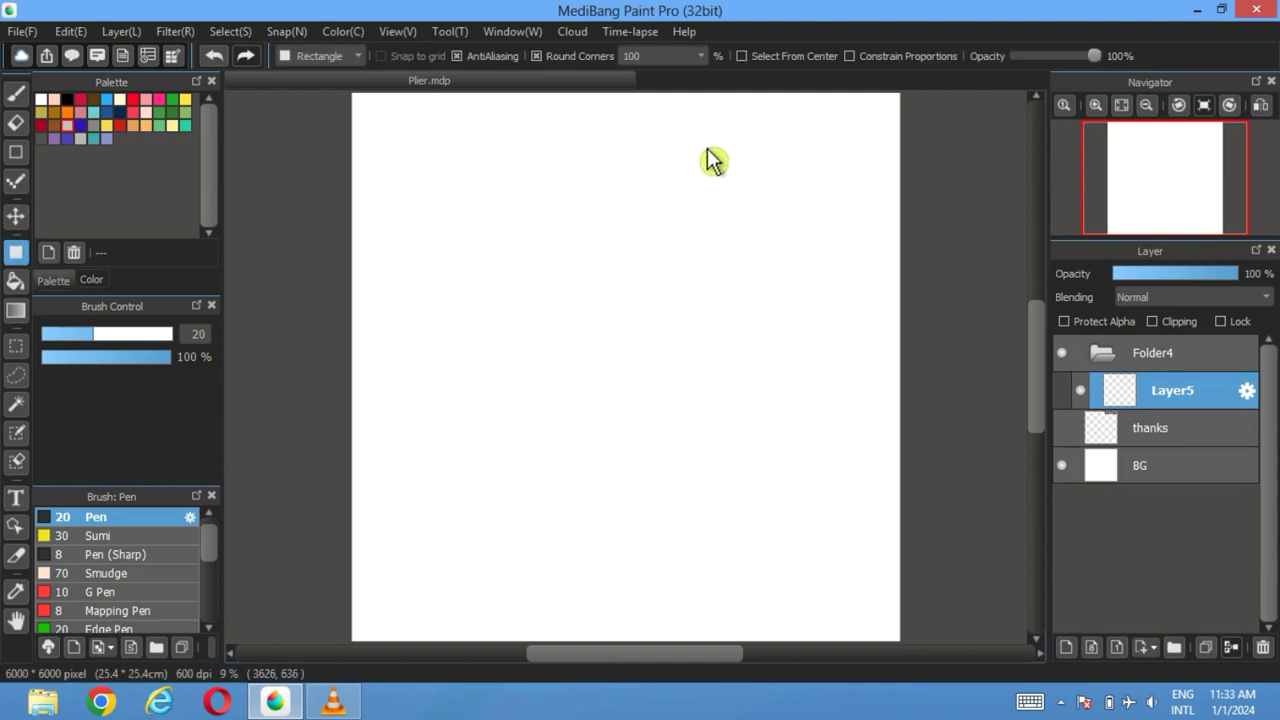
pyautogui.moveTo(655, 113); pyautogui.dragTo(594, 646)
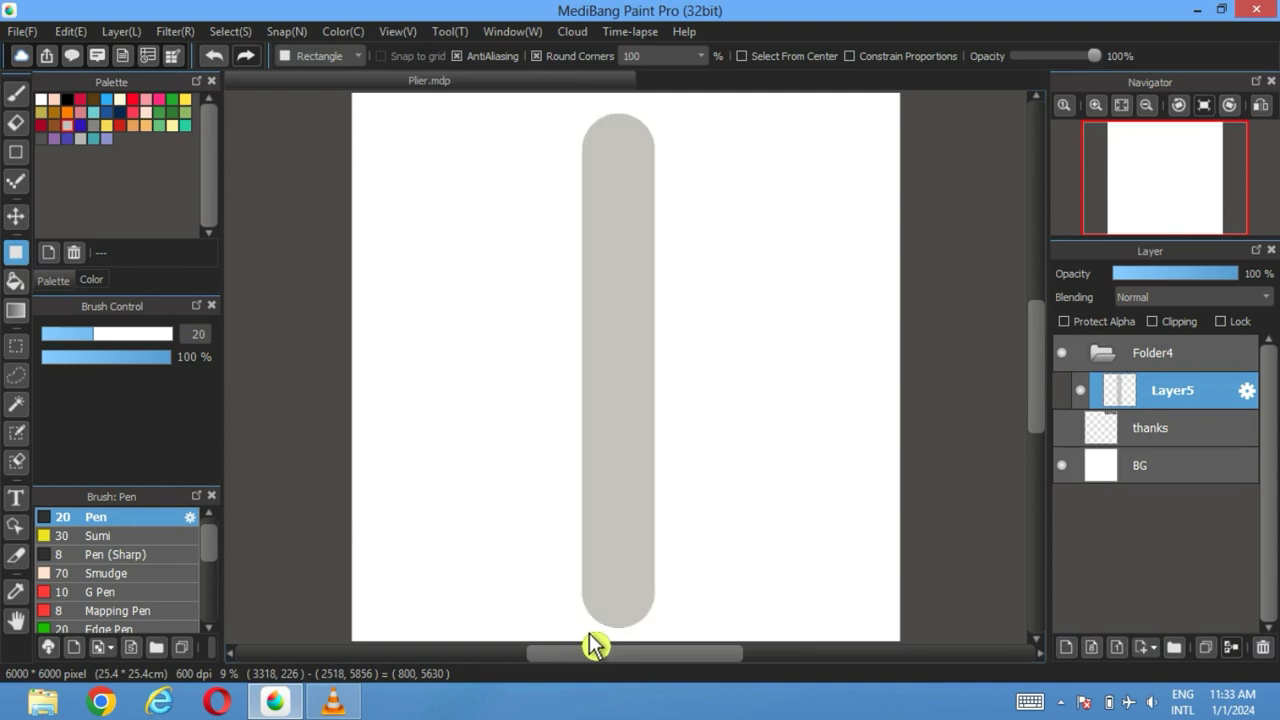
pyautogui.click(15, 345)
pyautogui.moveTo(705, 109); pyautogui.dragTo(529, 157)
pyautogui.click(70, 31)
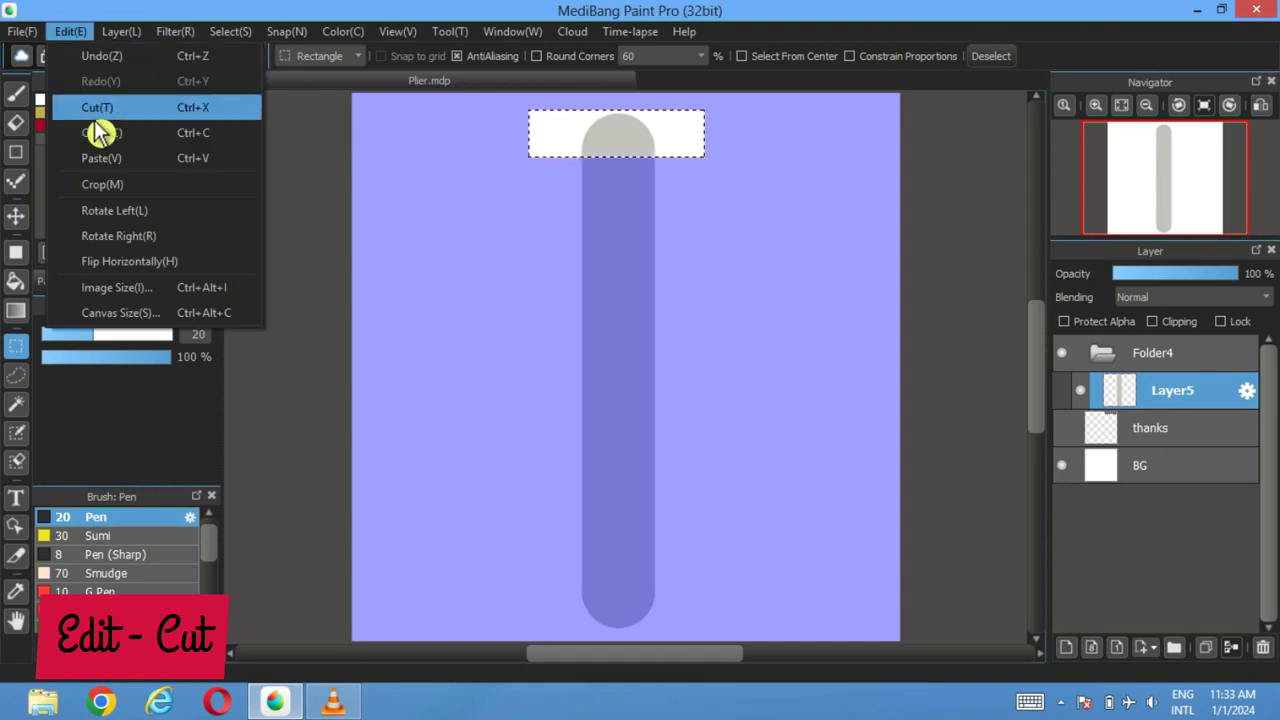
pyautogui.click(95, 105)
pyautogui.click(991, 55)
# Step: Begin a mesh transform on the bar and shift the horizontally linked rows of its lower half to the right
pyautogui.click(230, 31)
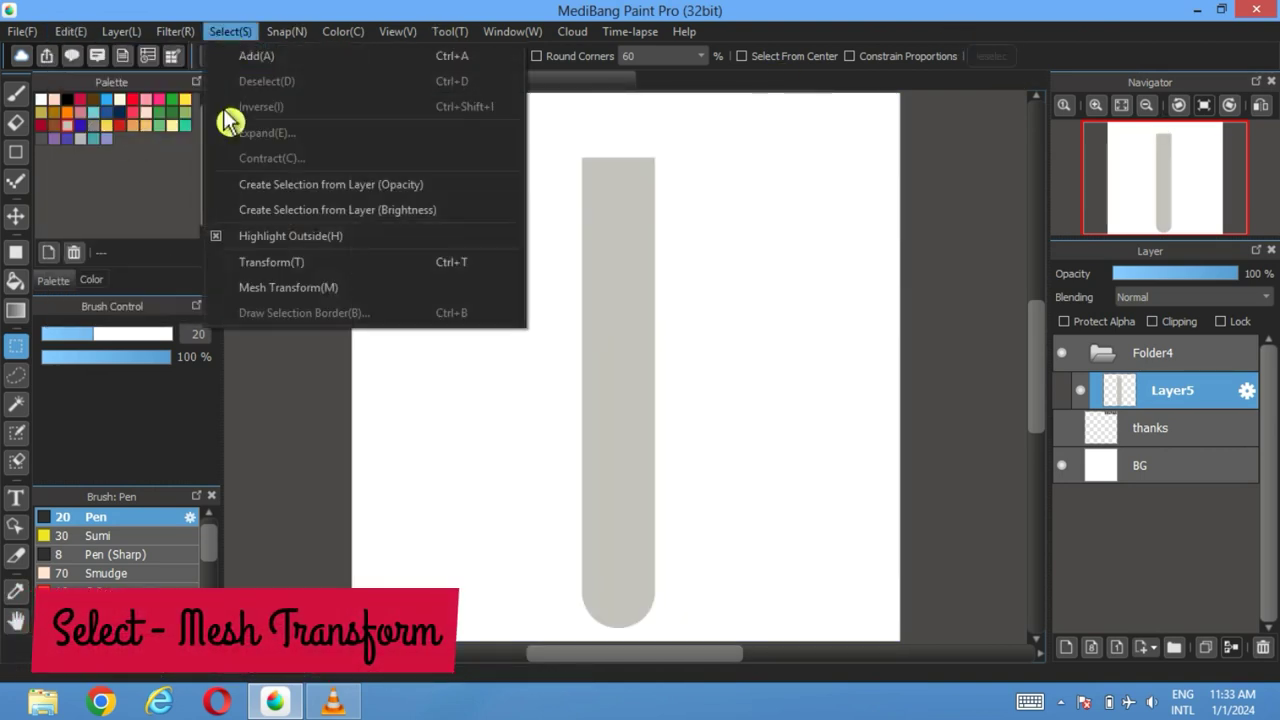
pyautogui.click(251, 286)
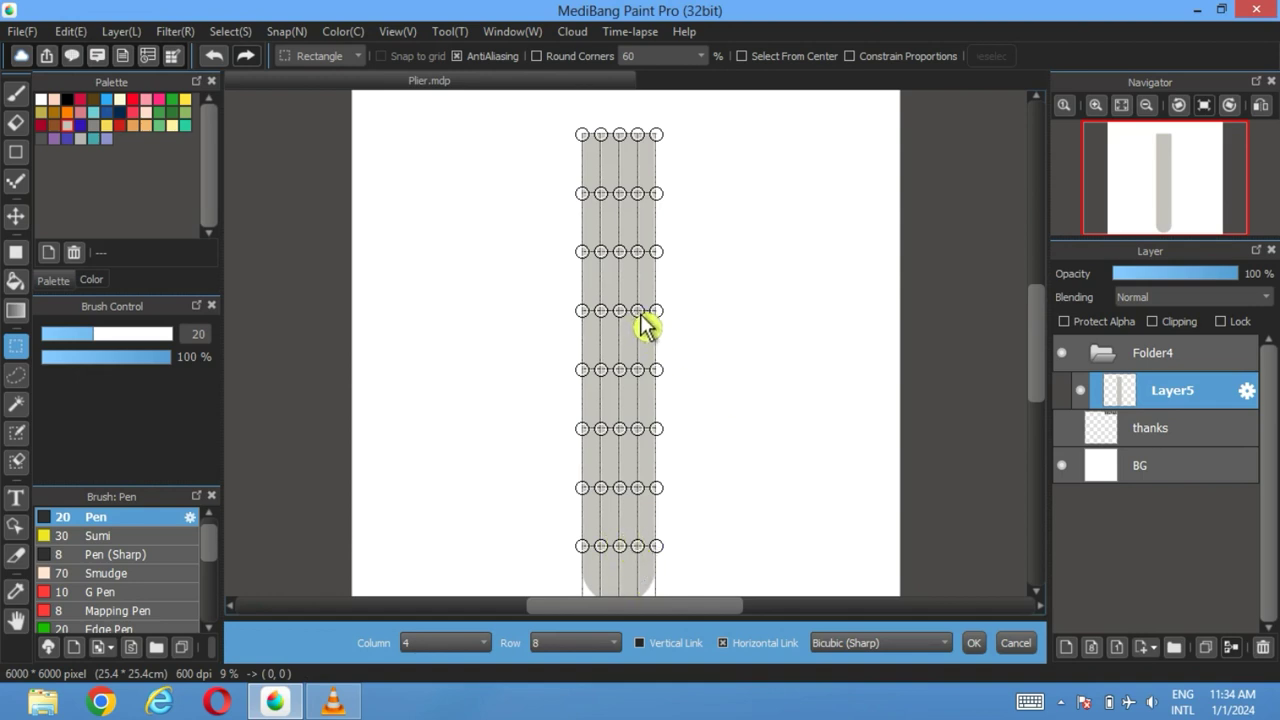
pyautogui.moveTo(641, 317); pyautogui.dragTo(671, 318)
pyautogui.moveTo(637, 372); pyautogui.dragTo(698, 366)
pyautogui.moveTo(638, 440); pyautogui.dragTo(717, 425)
pyautogui.moveTo(643, 483); pyautogui.dragTo(709, 484)
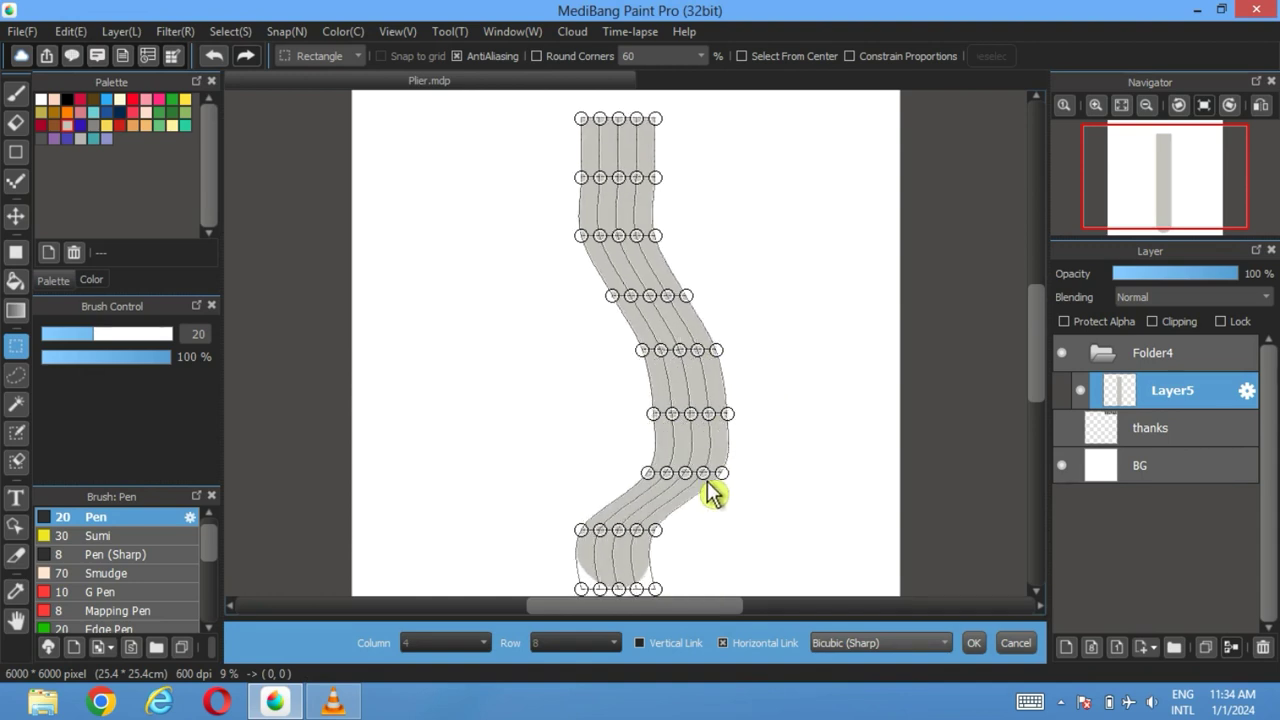
pyautogui.moveTo(646, 537); pyautogui.dragTo(700, 538)
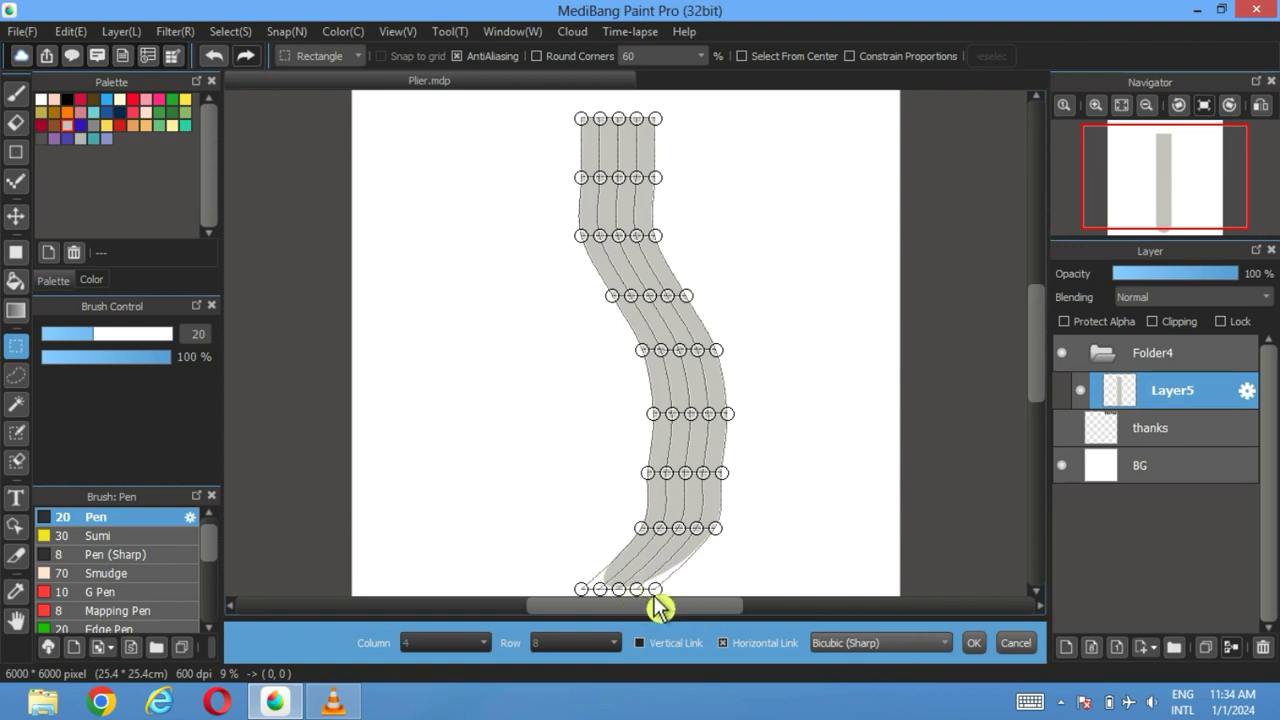
pyautogui.moveTo(652, 598); pyautogui.dragTo(711, 587)
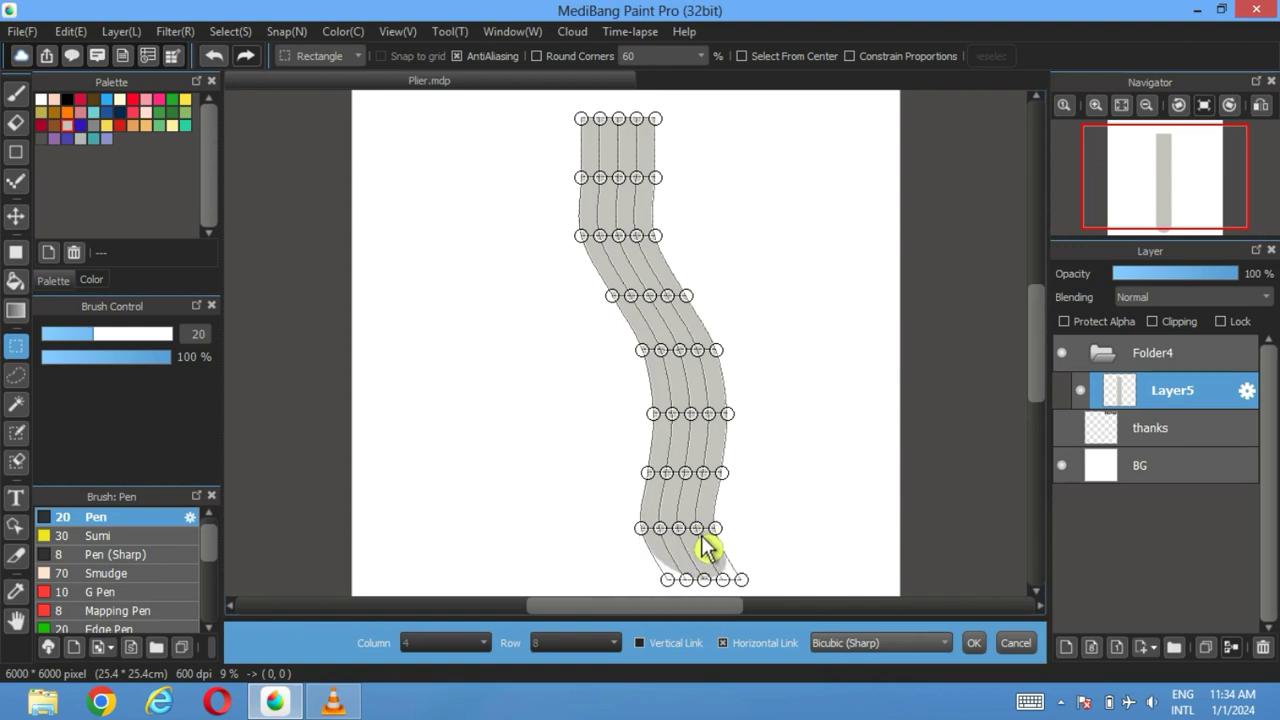
# Step: Refine the S-curve by moving the linked middle and lower mesh rows until the bar sweeps down to the right
pyautogui.moveTo(700, 535); pyautogui.dragTo(754, 534)
pyautogui.moveTo(727, 597); pyautogui.dragTo(749, 600)
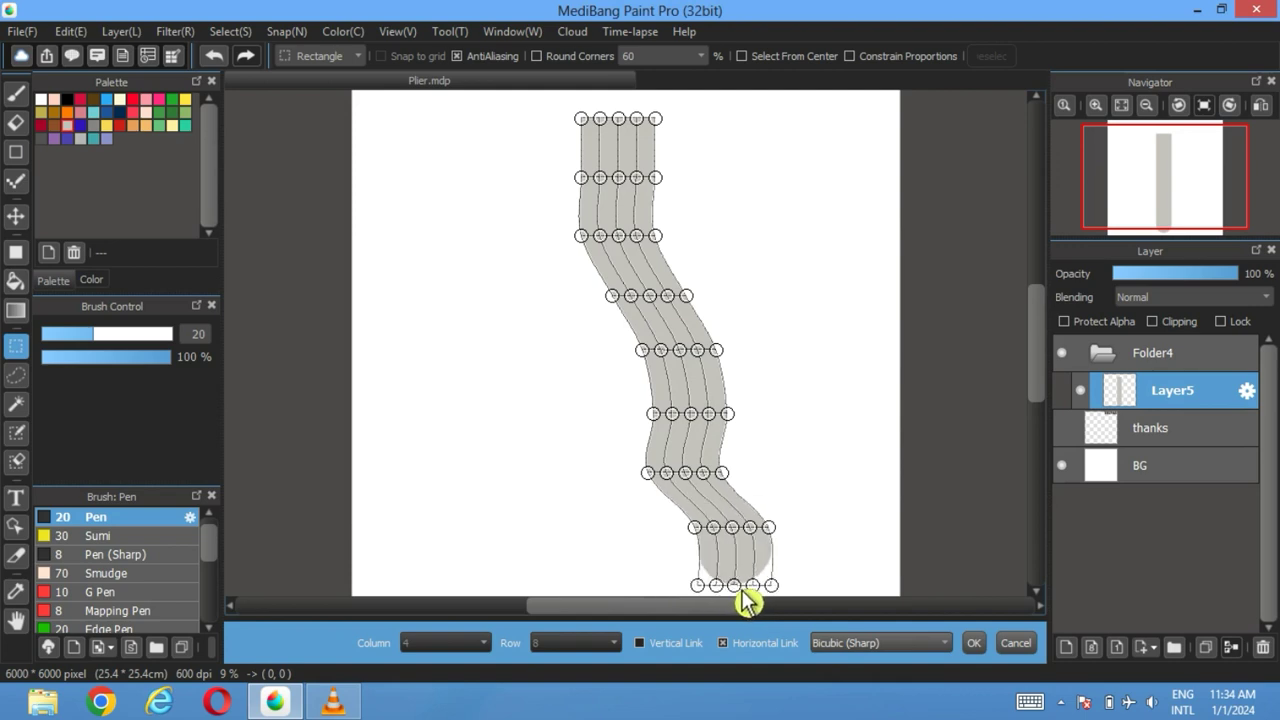
pyautogui.moveTo(717, 491); pyautogui.dragTo(762, 488)
pyautogui.moveTo(712, 425)
pyautogui.mouseDown()
pyautogui.moveTo(737, 409)
pyautogui.moveTo(714, 360)
pyautogui.moveTo(706, 438)
pyautogui.mouseUp()
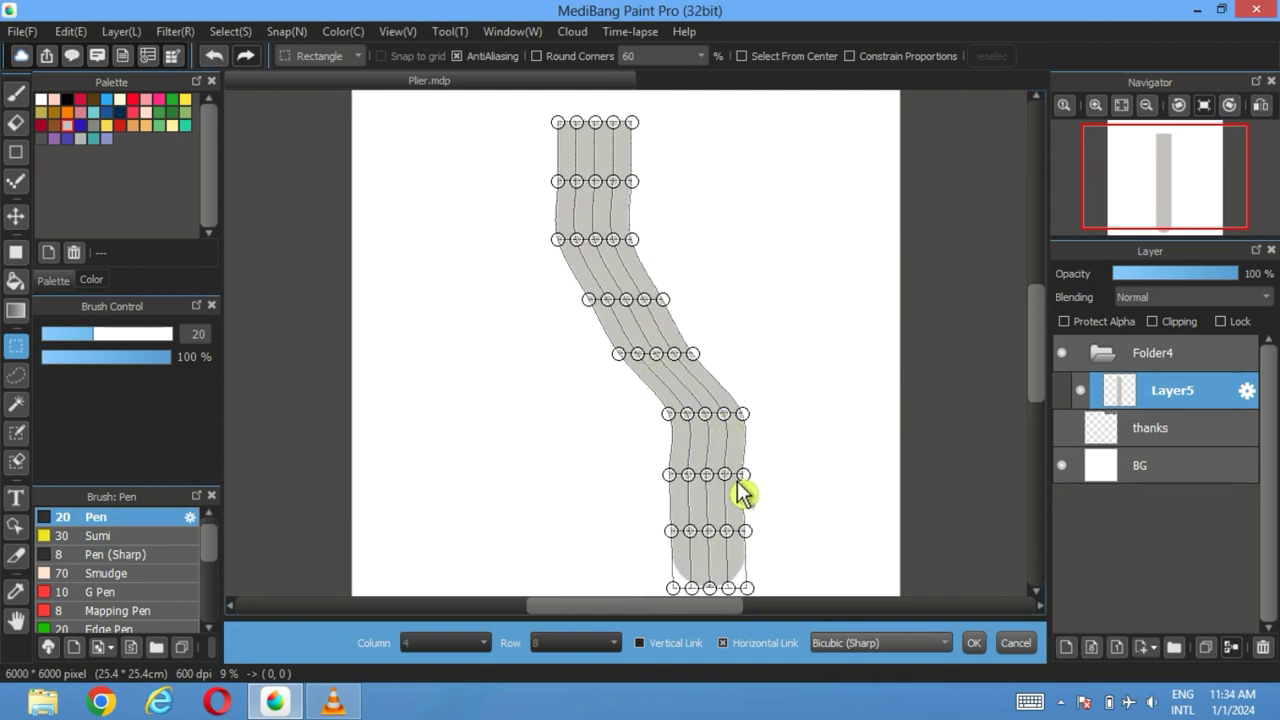
pyautogui.moveTo(737, 482); pyautogui.dragTo(747, 485)
pyautogui.moveTo(727, 548); pyautogui.dragTo(762, 545)
pyautogui.moveTo(706, 366); pyautogui.dragTo(731, 362)
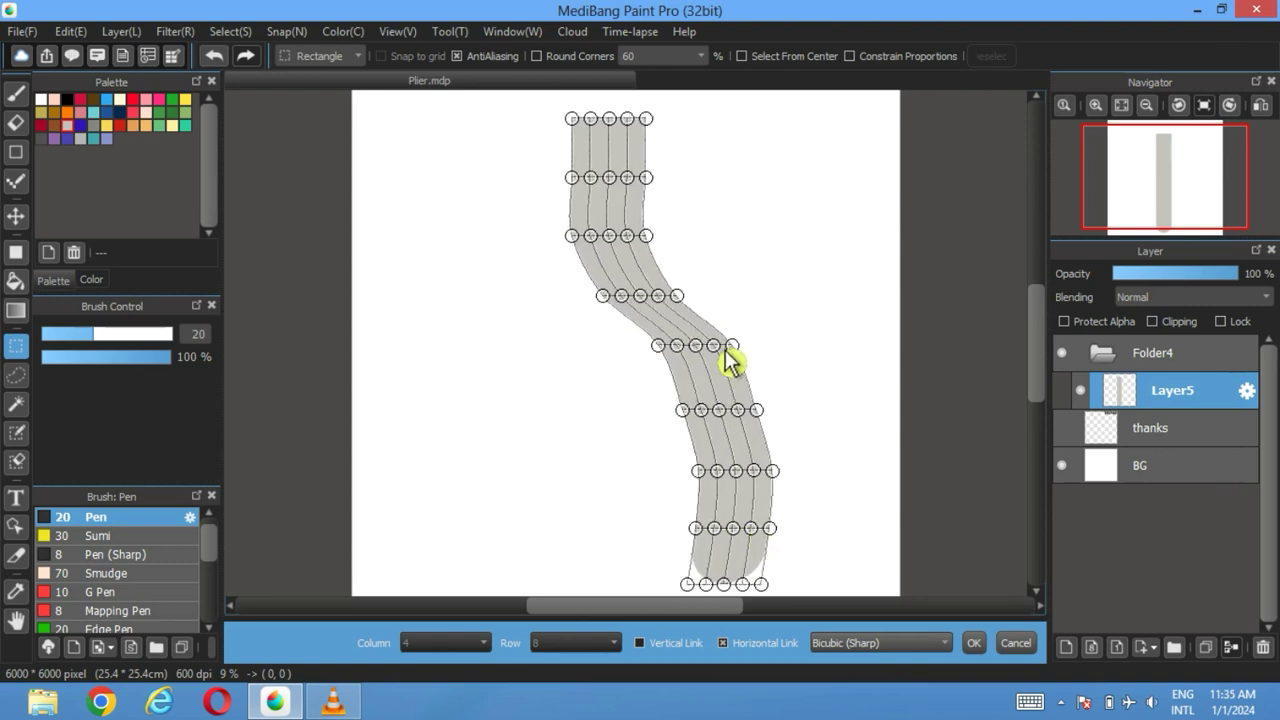
pyautogui.moveTo(646, 299); pyautogui.dragTo(648, 292)
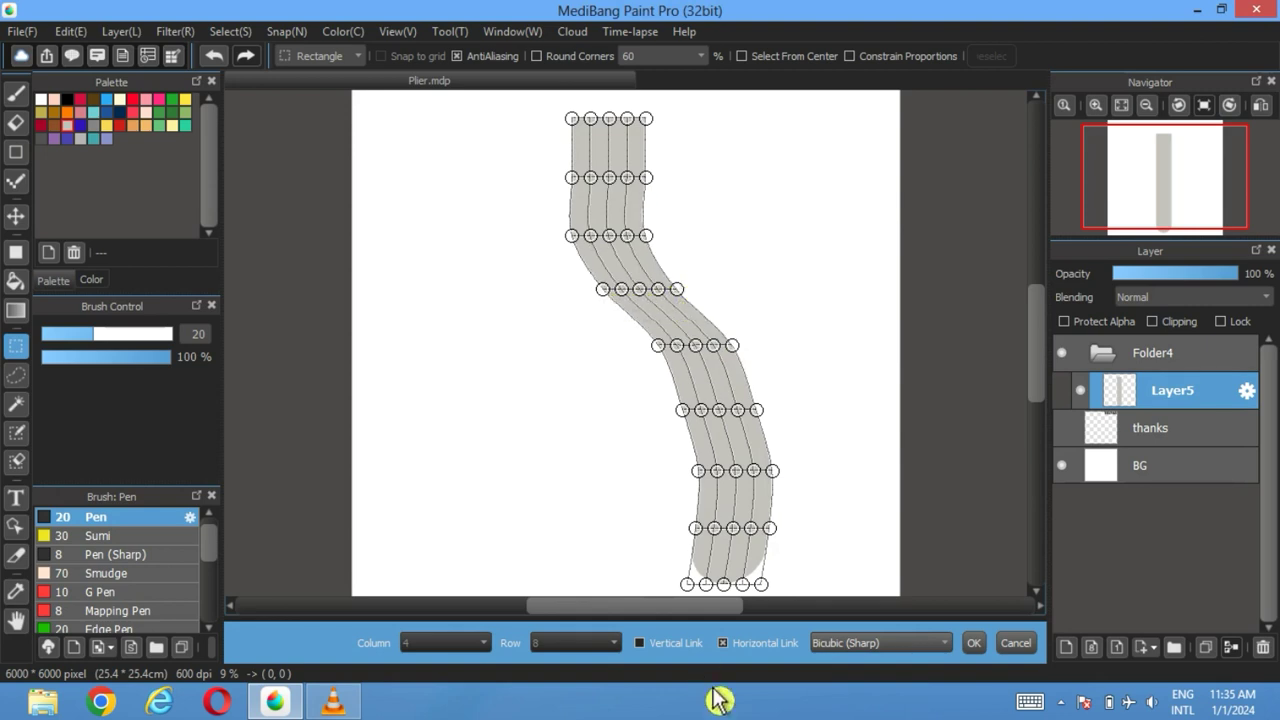
# Step: Turn off Horizontal Link and reposition individual mesh points around the upper bend to widen and smooth the curve
pyautogui.click(723, 643)
pyautogui.moveTo(686, 290); pyautogui.dragTo(704, 287)
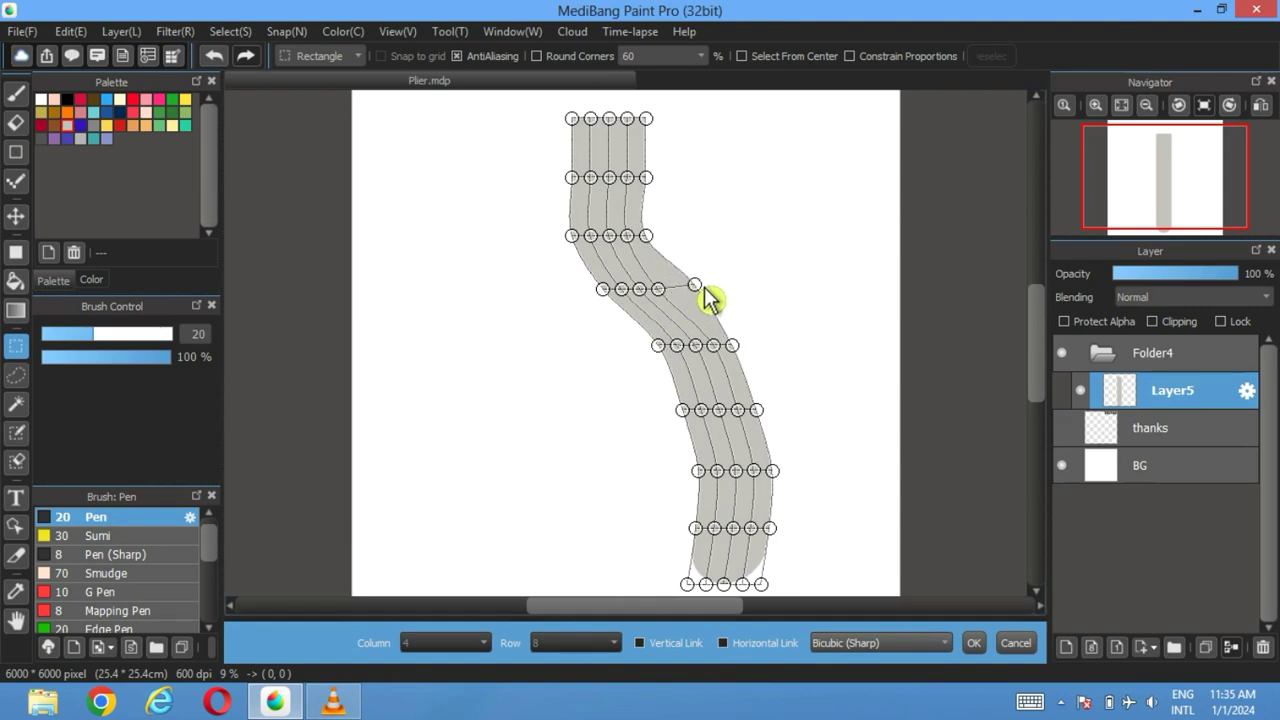
pyautogui.moveTo(609, 297); pyautogui.dragTo(594, 303)
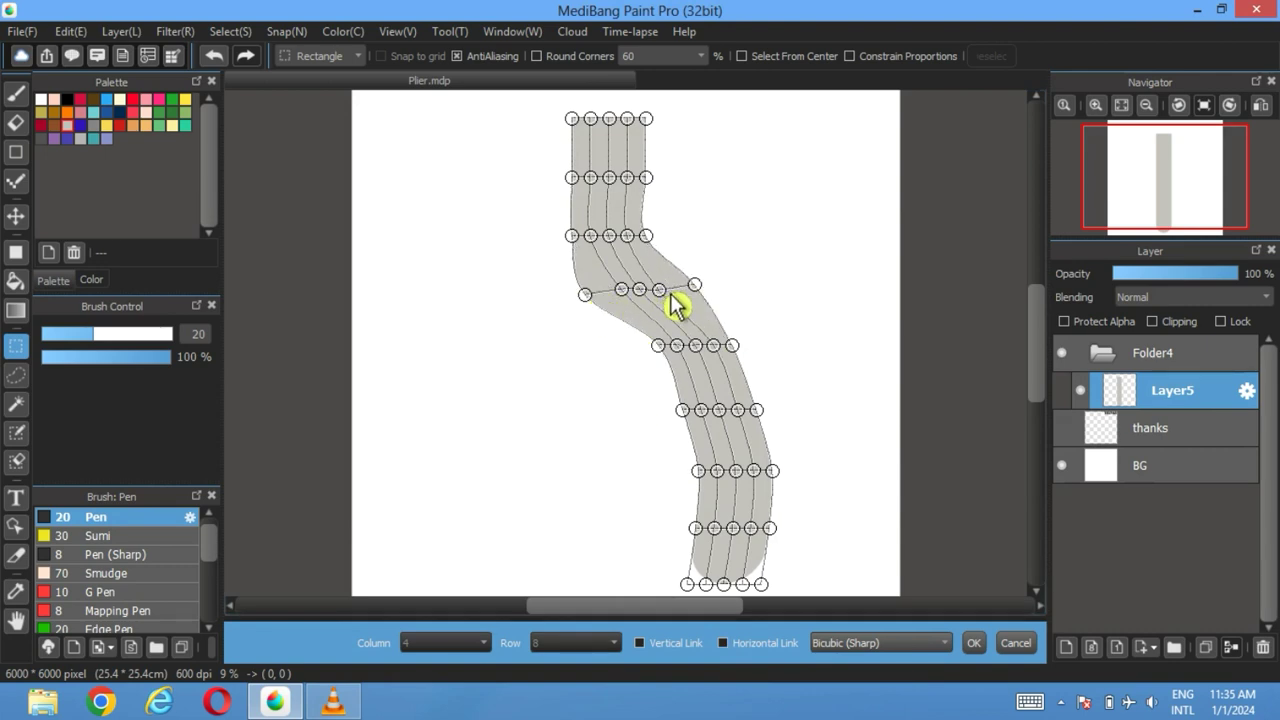
pyautogui.moveTo(670, 293); pyautogui.dragTo(680, 294)
pyautogui.moveTo(648, 243); pyautogui.dragTo(703, 299)
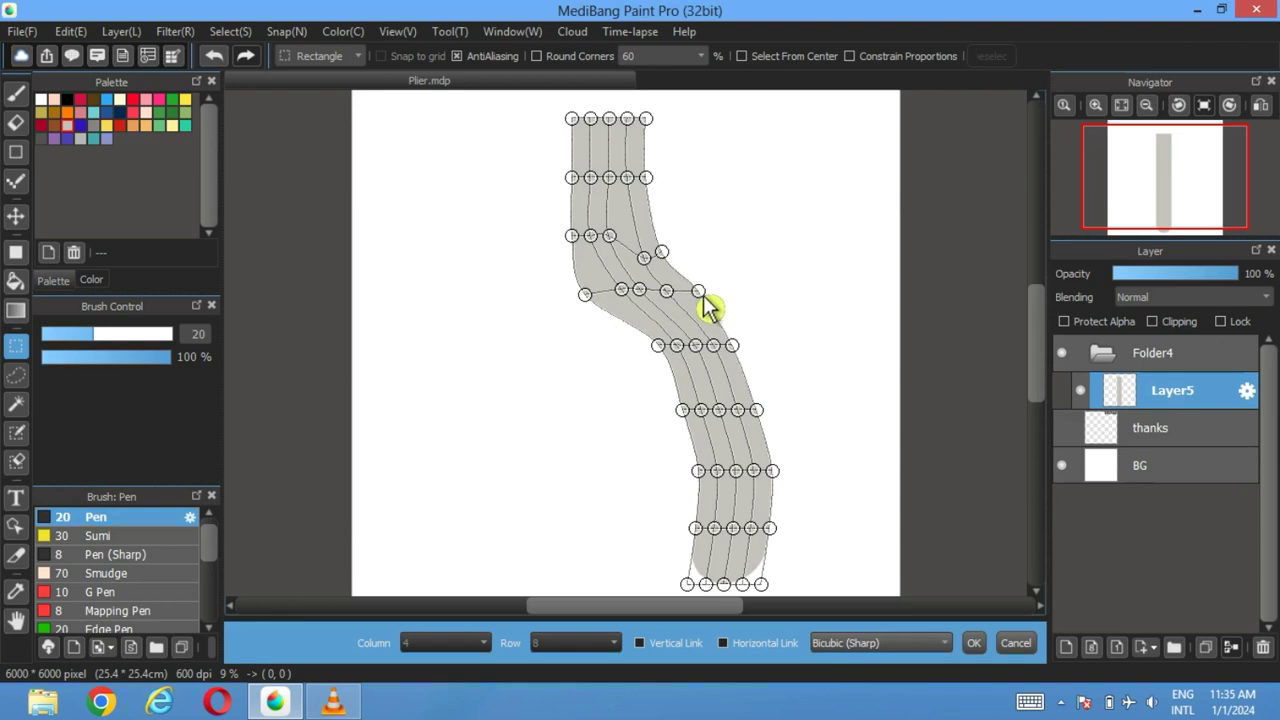
pyautogui.moveTo(662, 253)
pyautogui.mouseDown()
pyautogui.moveTo(686, 263)
pyautogui.moveTo(676, 272)
pyautogui.moveTo(677, 260)
pyautogui.mouseUp()
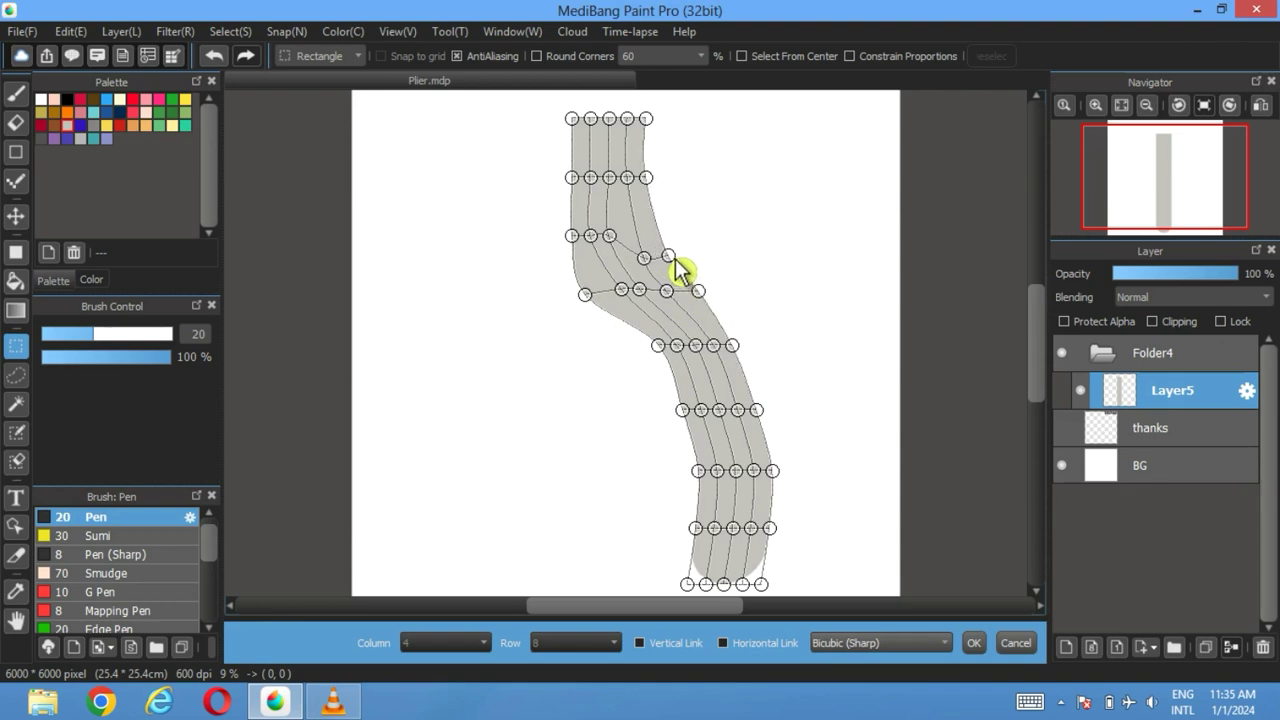
pyautogui.moveTo(593, 312); pyautogui.dragTo(606, 313)
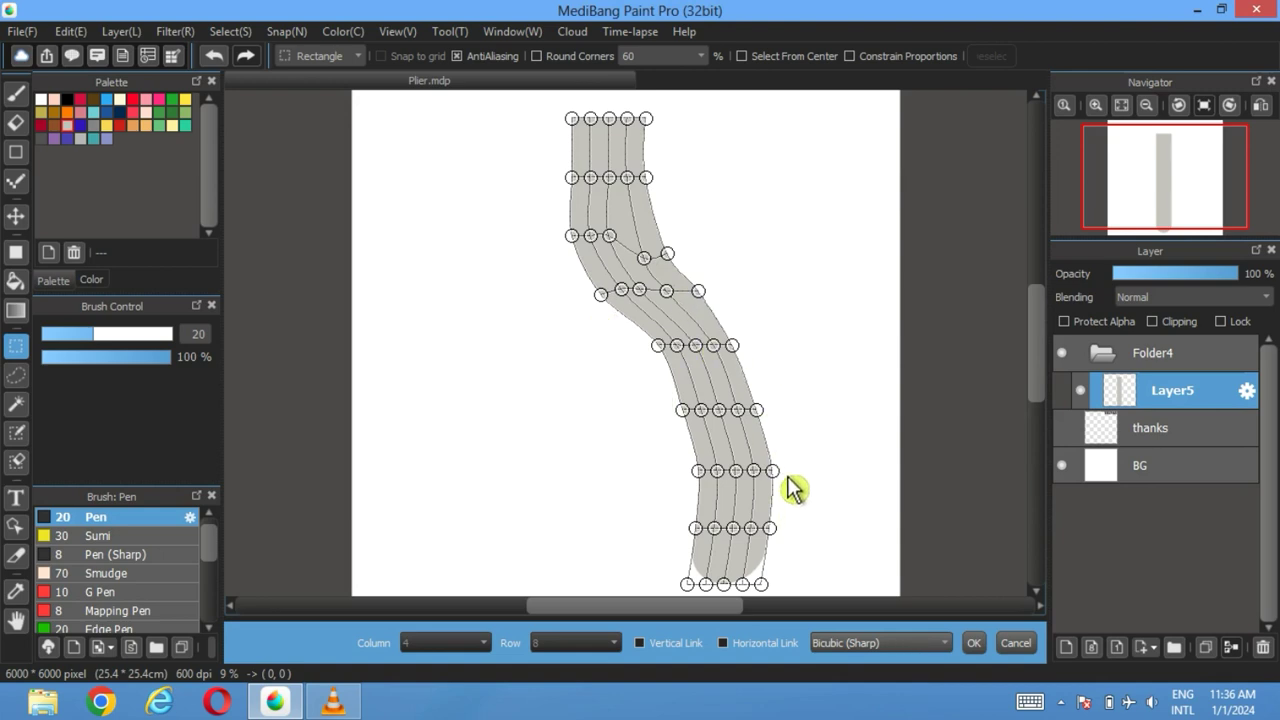
# Step: Turn Horizontal Link back on, shift the lower mesh rows slightly right to smooth the handle, and apply the transform
pyautogui.click(724, 645)
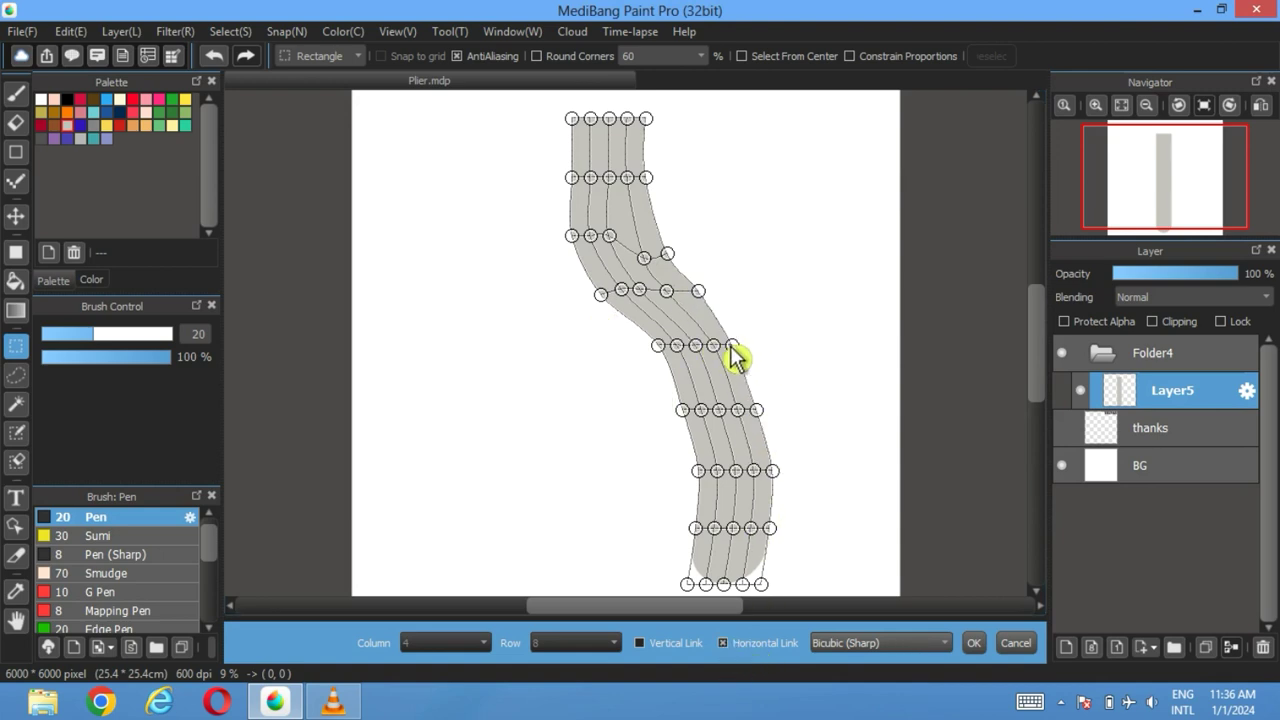
pyautogui.moveTo(727, 365); pyautogui.dragTo(752, 427)
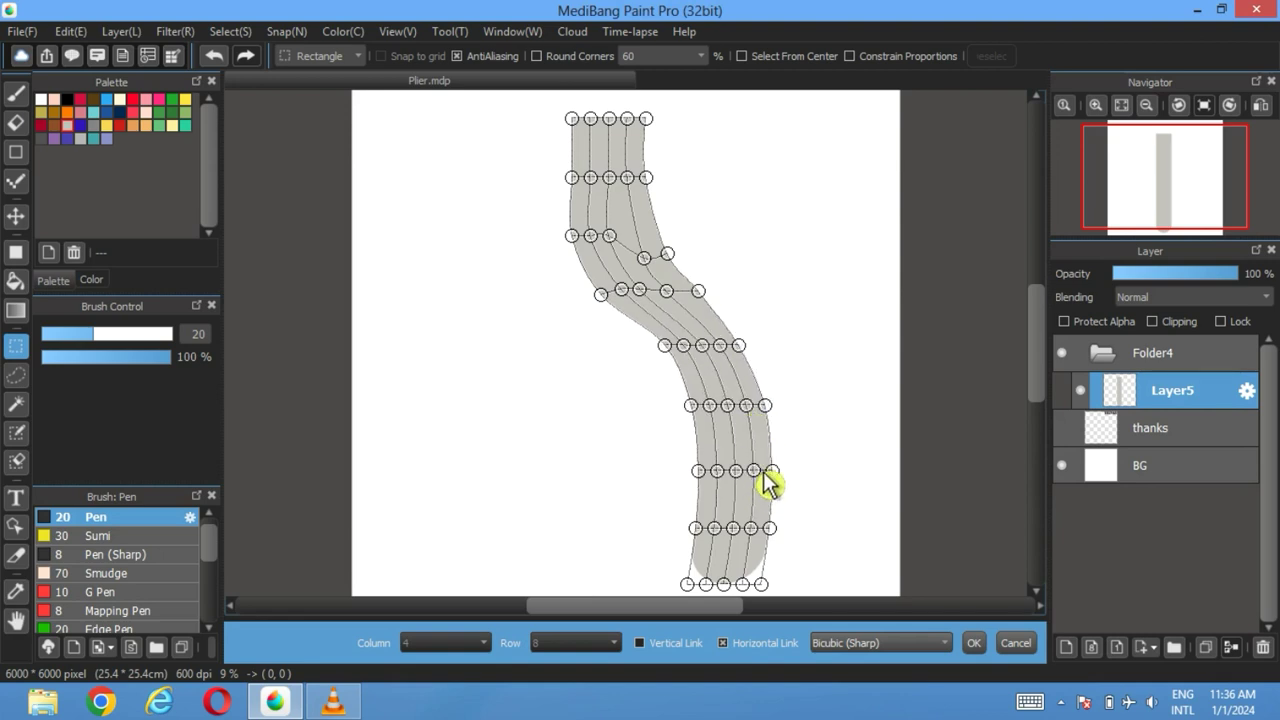
pyautogui.moveTo(768, 480); pyautogui.dragTo(776, 540)
pyautogui.moveTo(752, 595); pyautogui.dragTo(776, 595)
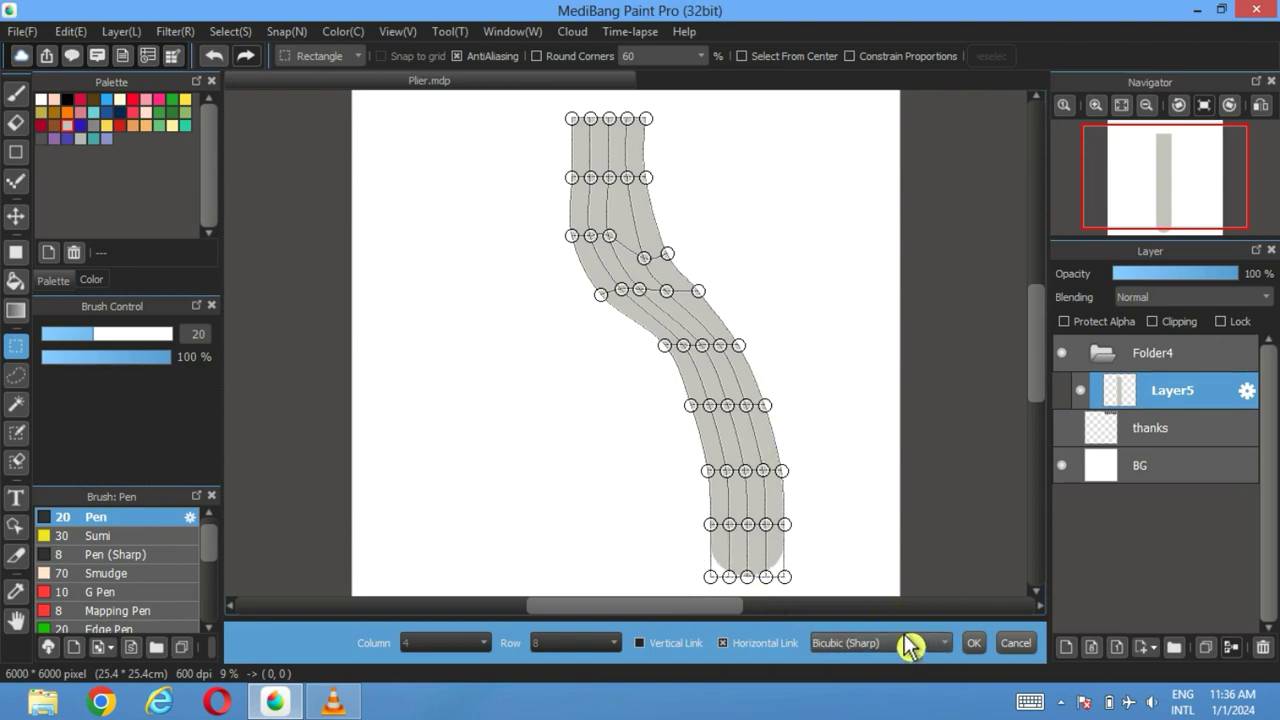
pyautogui.click(973, 644)
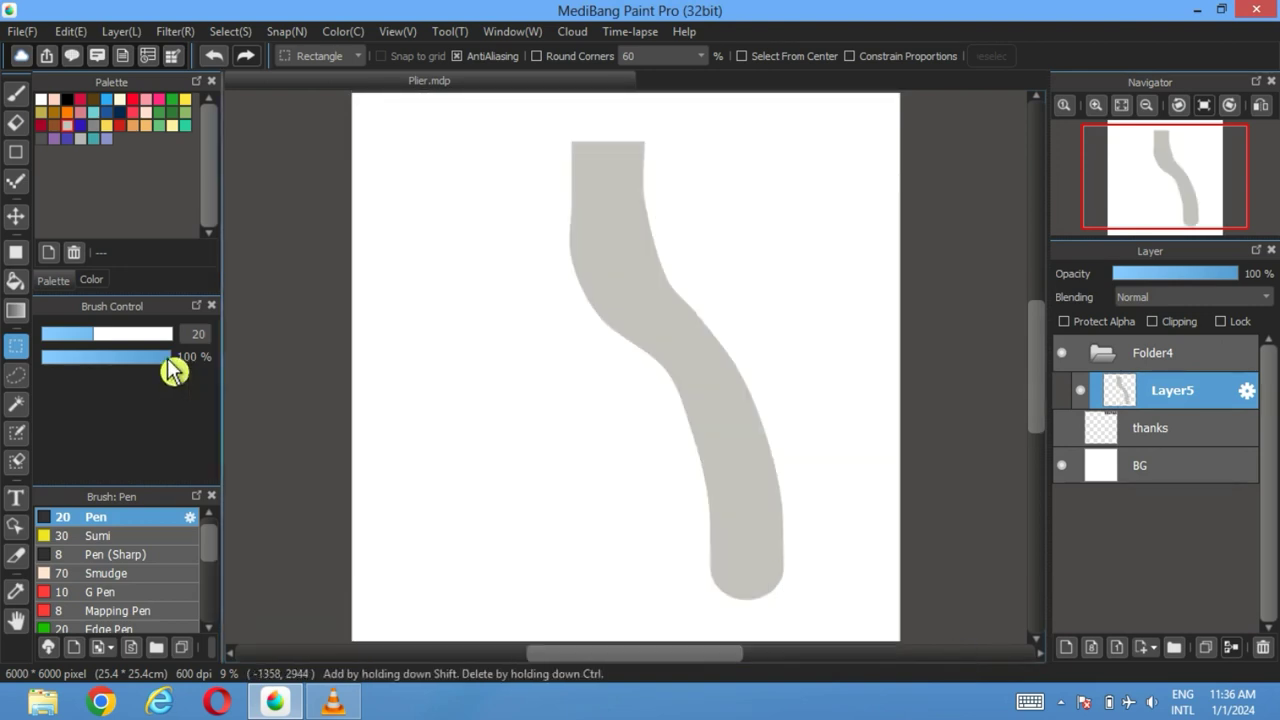
# Step: Move the curved bar to the left on the canvas and place a duplicate of Layer5 directly above BG
pyautogui.click(15, 216)
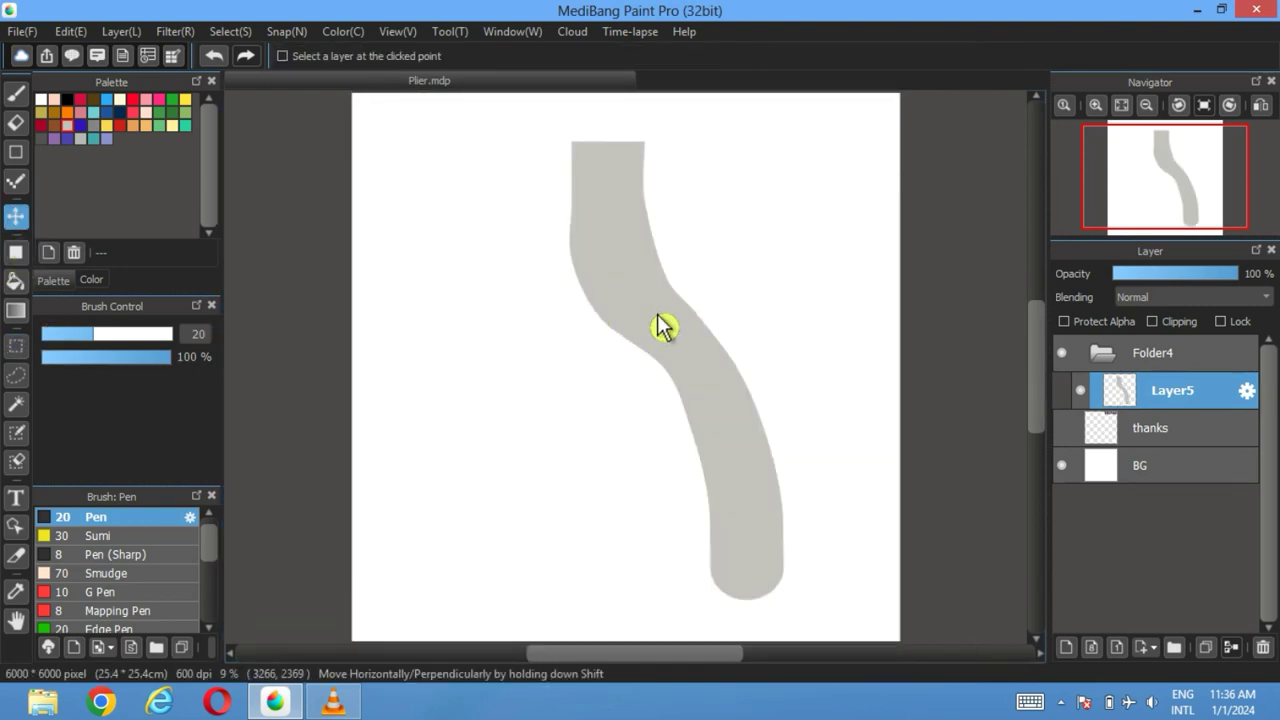
pyautogui.moveTo(654, 323); pyautogui.dragTo(592, 342)
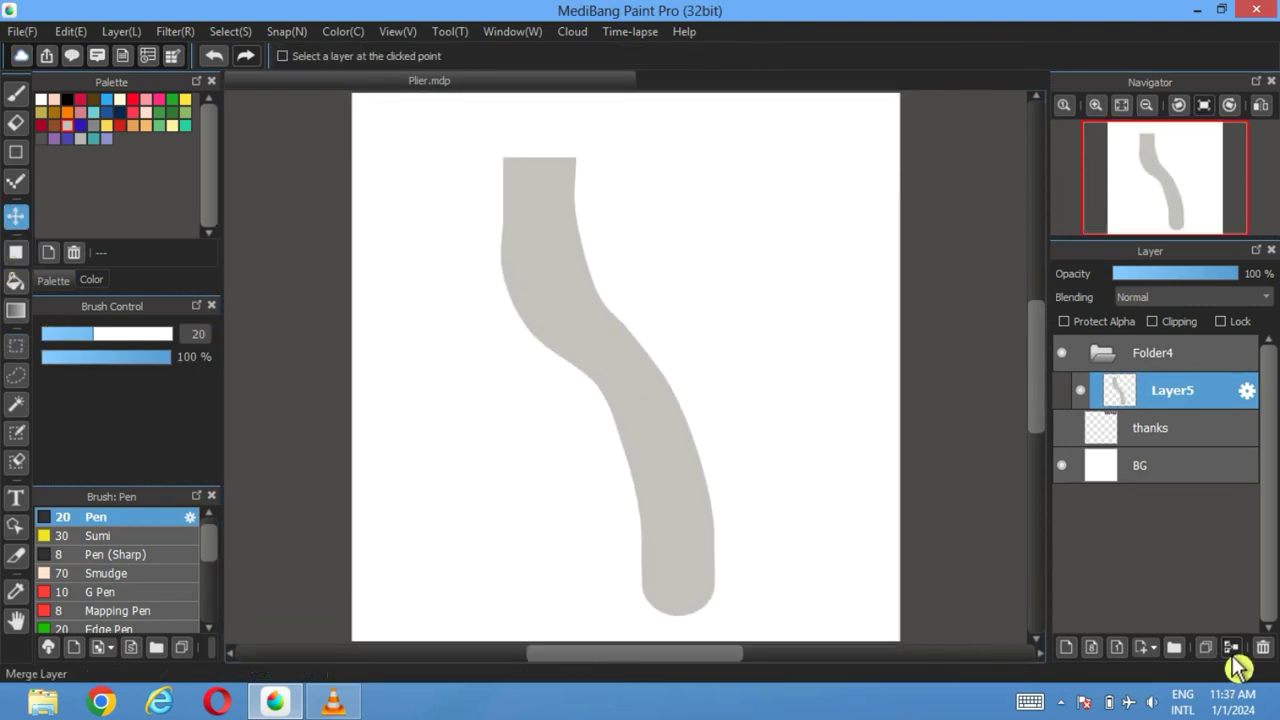
pyautogui.click(1130, 355)
pyautogui.click(1131, 395)
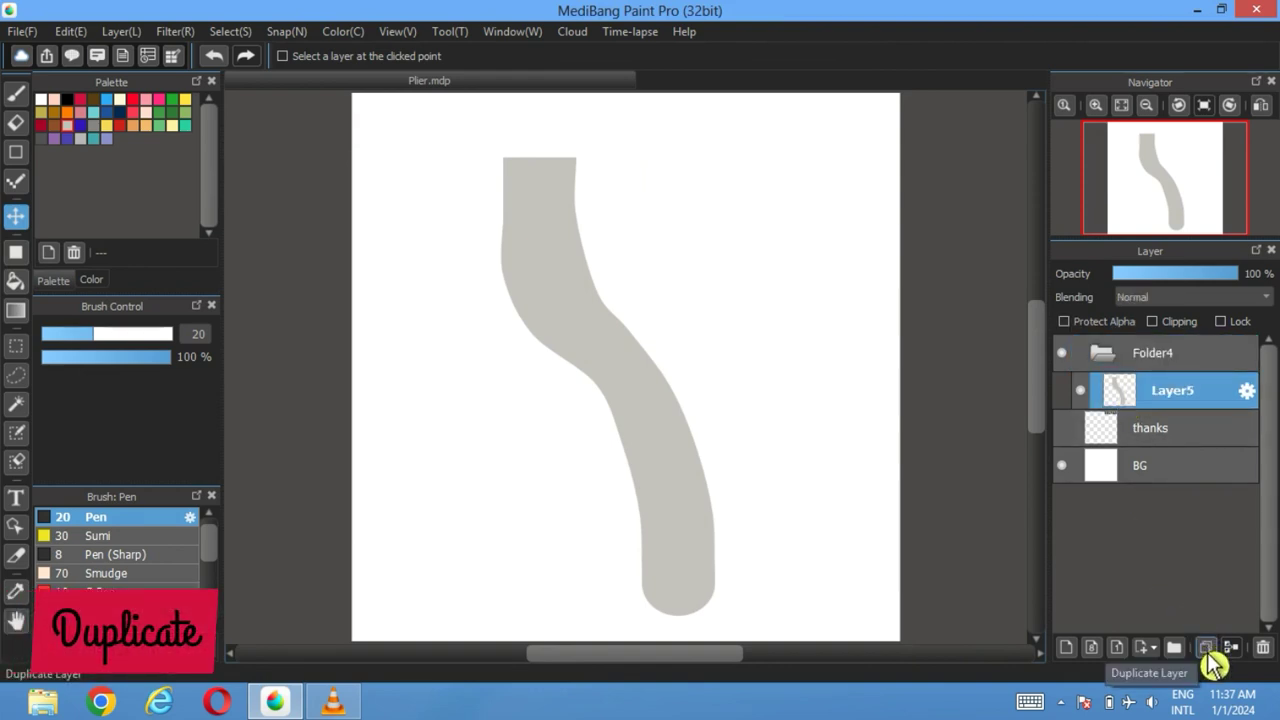
pyautogui.click(1206, 647)
pyautogui.moveTo(1160, 390); pyautogui.dragTo(1172, 484)
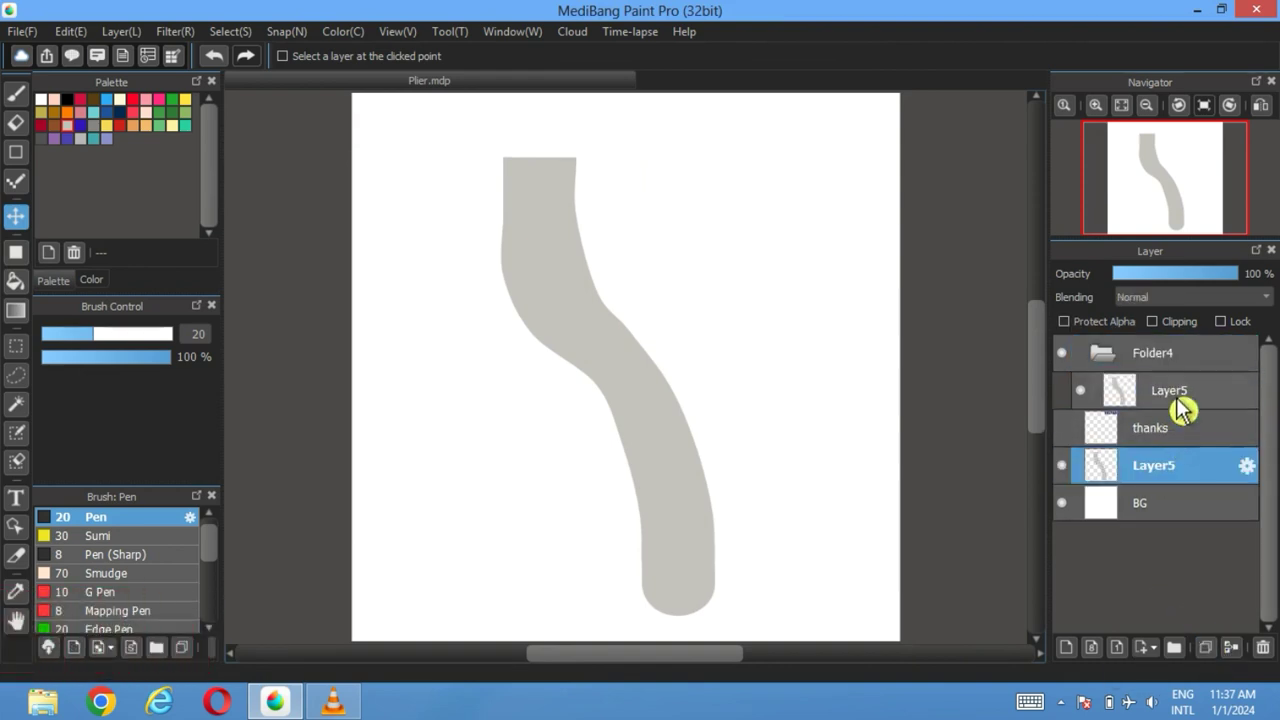
# Step: Add a new layer above Layer5 inside Folder4, with the ellipse Shape Brush ready for drawing
pyautogui.click(1135, 402)
pyautogui.click(16, 152)
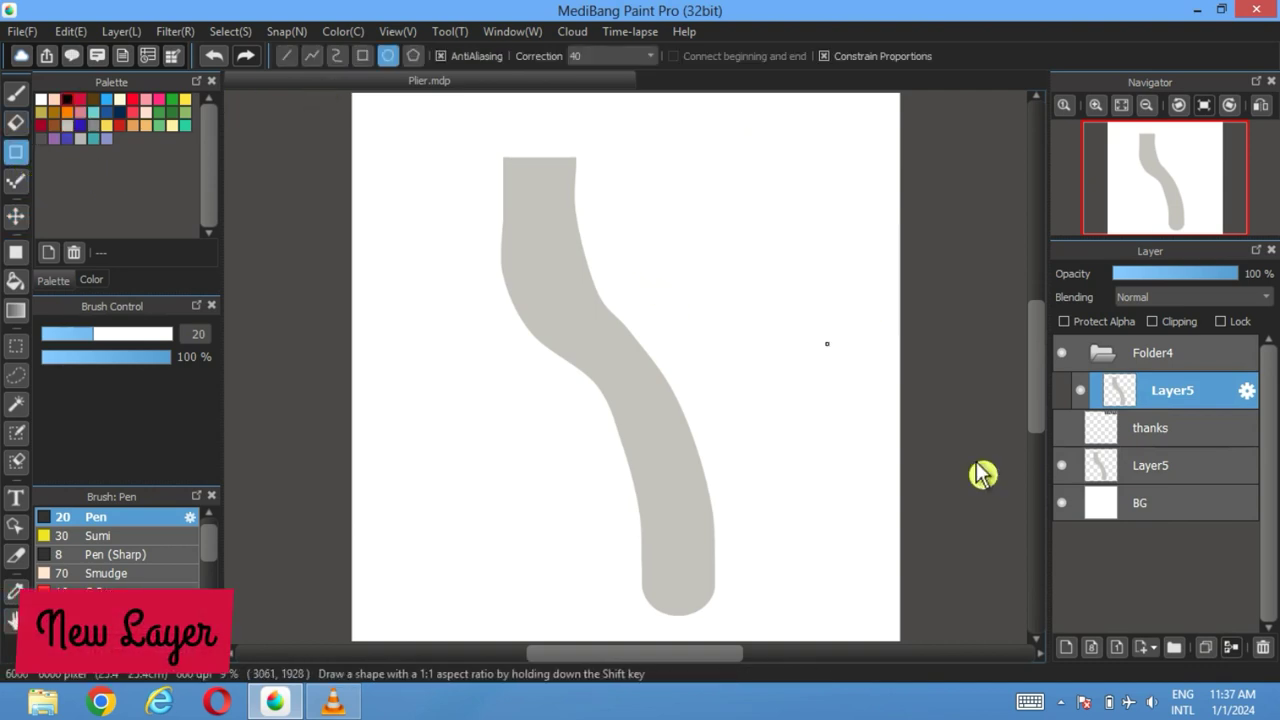
pyautogui.click(1066, 647)
pyautogui.scroll(2, 530, 242)
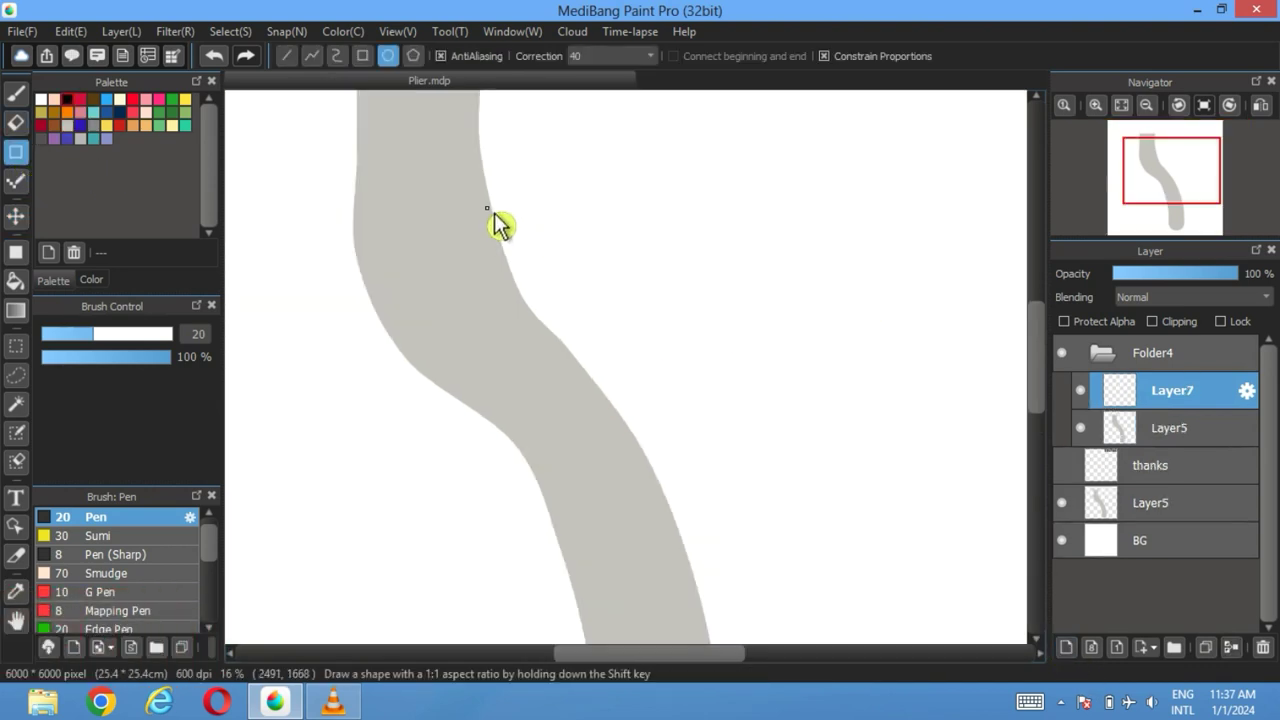
pyautogui.moveTo(466, 200); pyautogui.dragTo(534, 403)
pyautogui.moveTo(591, 243); pyautogui.dragTo(430, 388)
pyautogui.click(16, 216)
pyautogui.moveTo(546, 346)
pyautogui.mouseDown()
pyautogui.moveTo(533, 385)
pyautogui.moveTo(540, 370)
pyautogui.mouseUp()
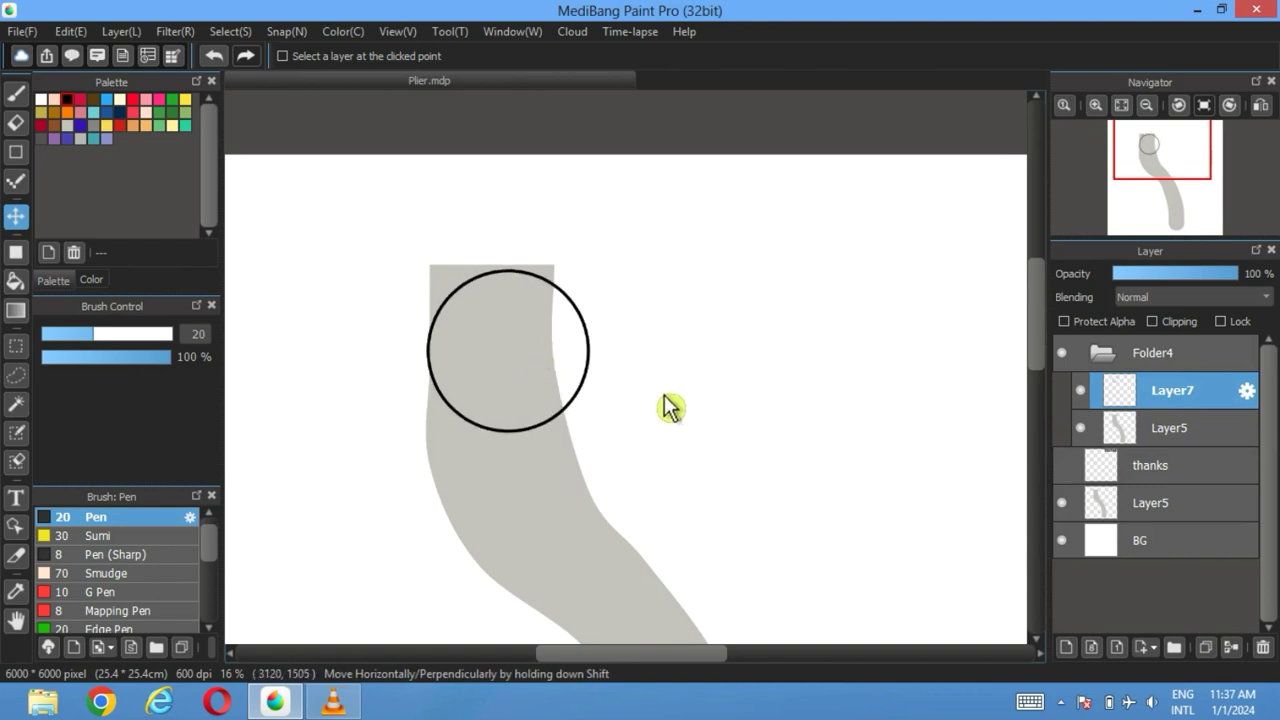
pyautogui.click(214, 58)
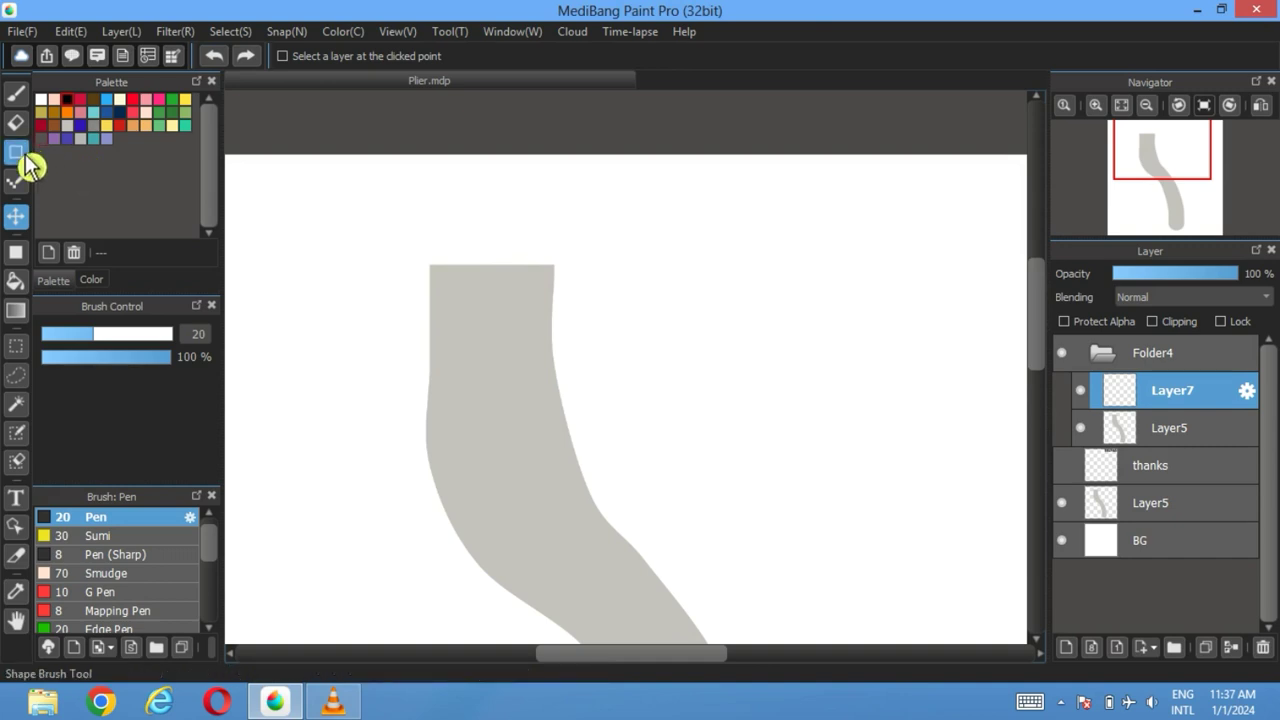
# Step: Draw a black circle outline wider than the bar and position it against the bar's top and outer left edges
pyautogui.click(16, 152)
pyautogui.moveTo(628, 241); pyautogui.dragTo(398, 354)
pyautogui.click(16, 216)
pyautogui.moveTo(486, 344); pyautogui.dragTo(513, 370)
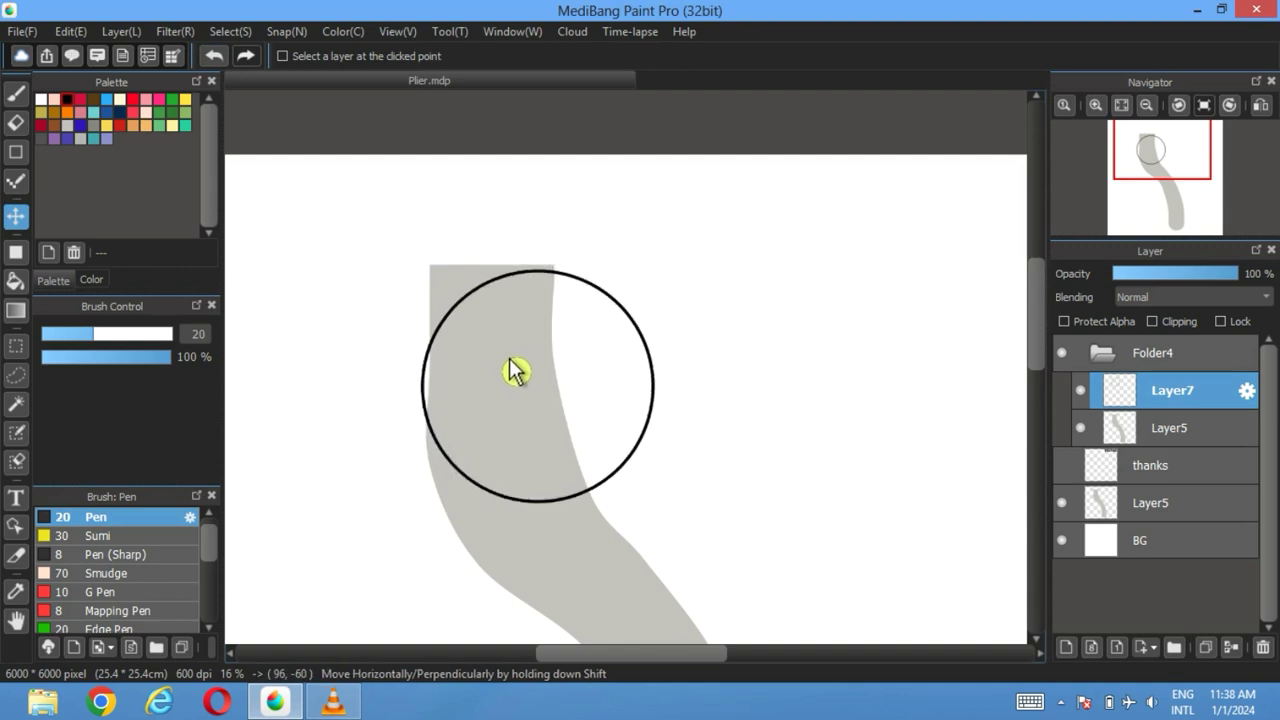
# Step: Select the bar's upper-left corner outside the circle with the Magic Wand and cut it from Layer5 in Folder4
pyautogui.click(16, 404)
pyautogui.click(462, 298)
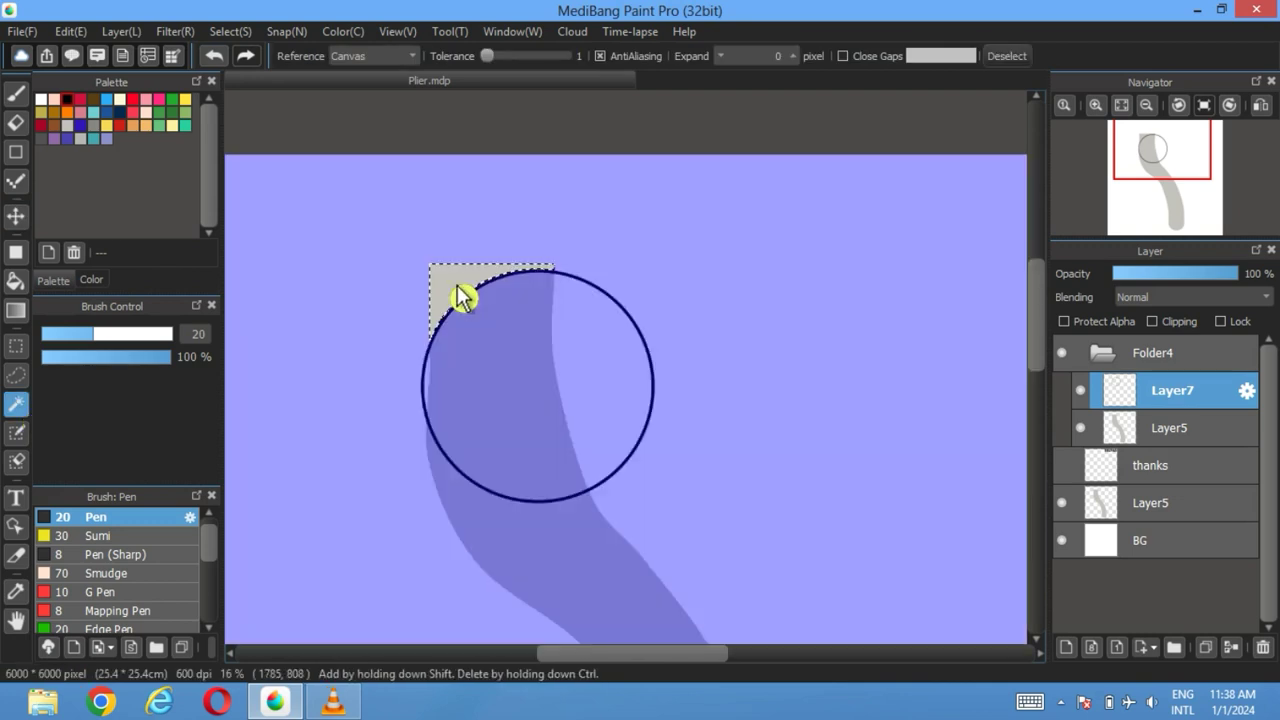
pyautogui.click(1197, 445)
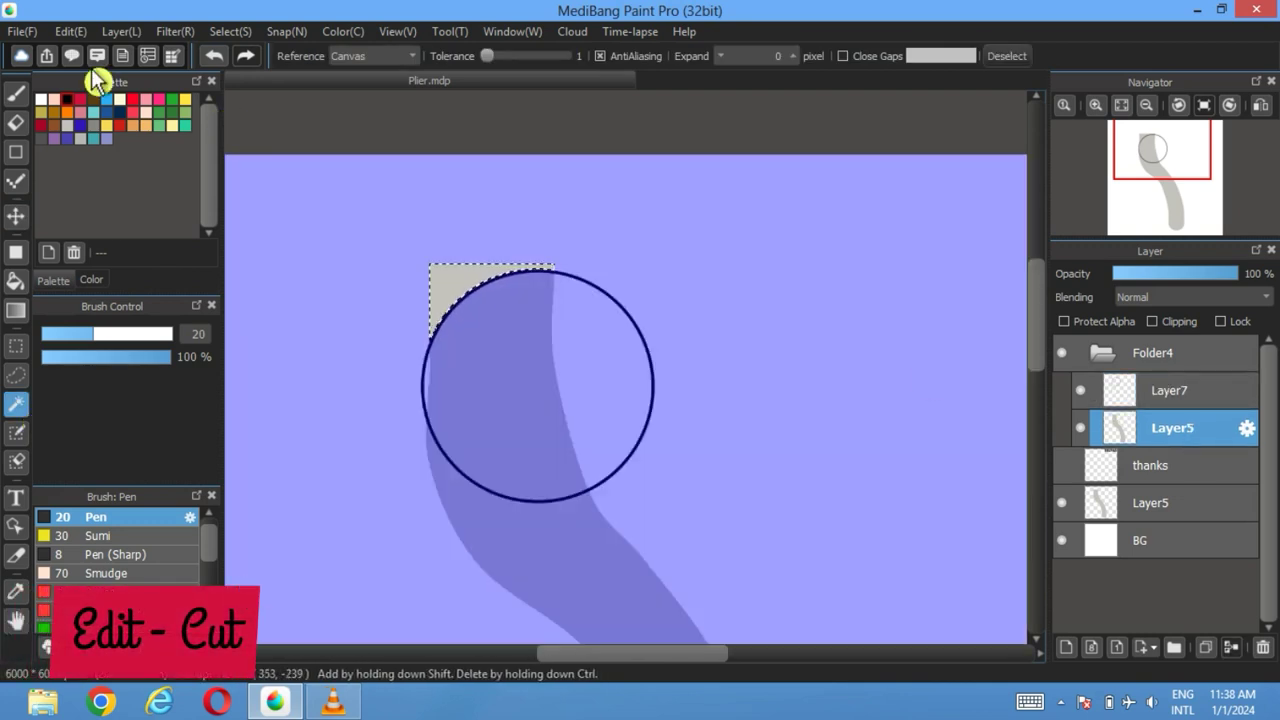
pyautogui.click(70, 31)
pyautogui.click(73, 108)
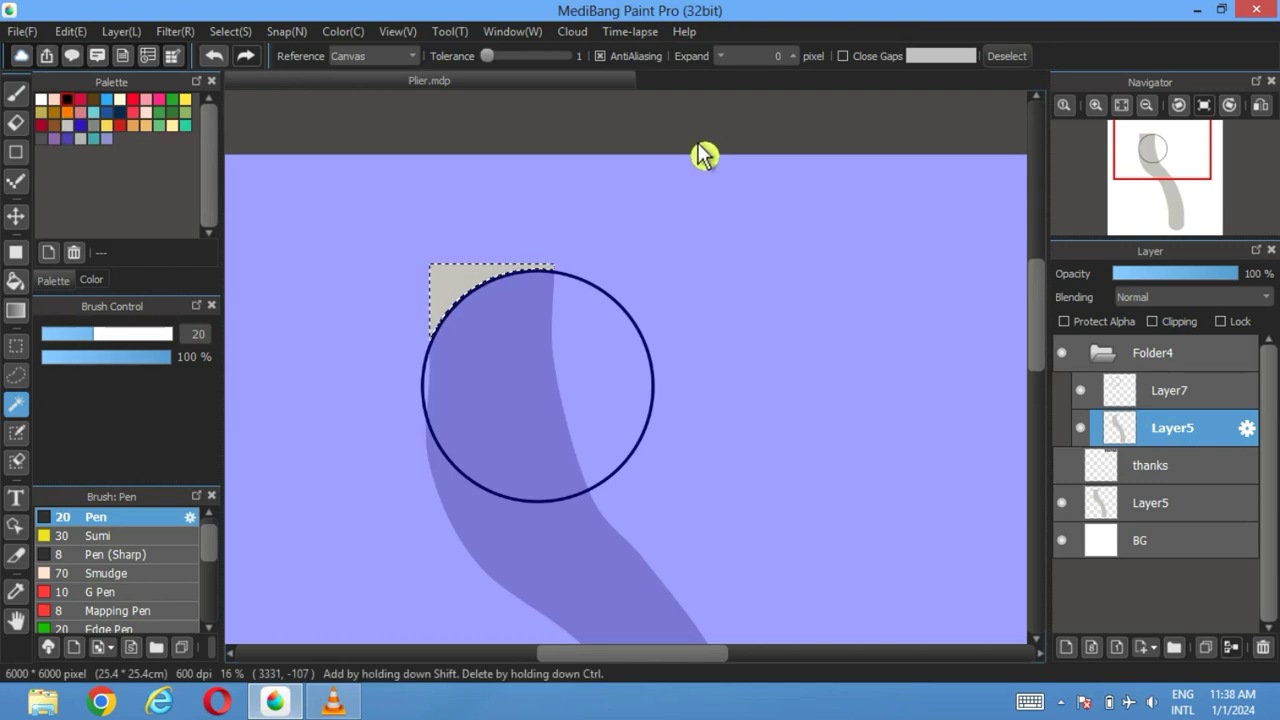
pyautogui.click(70, 31)
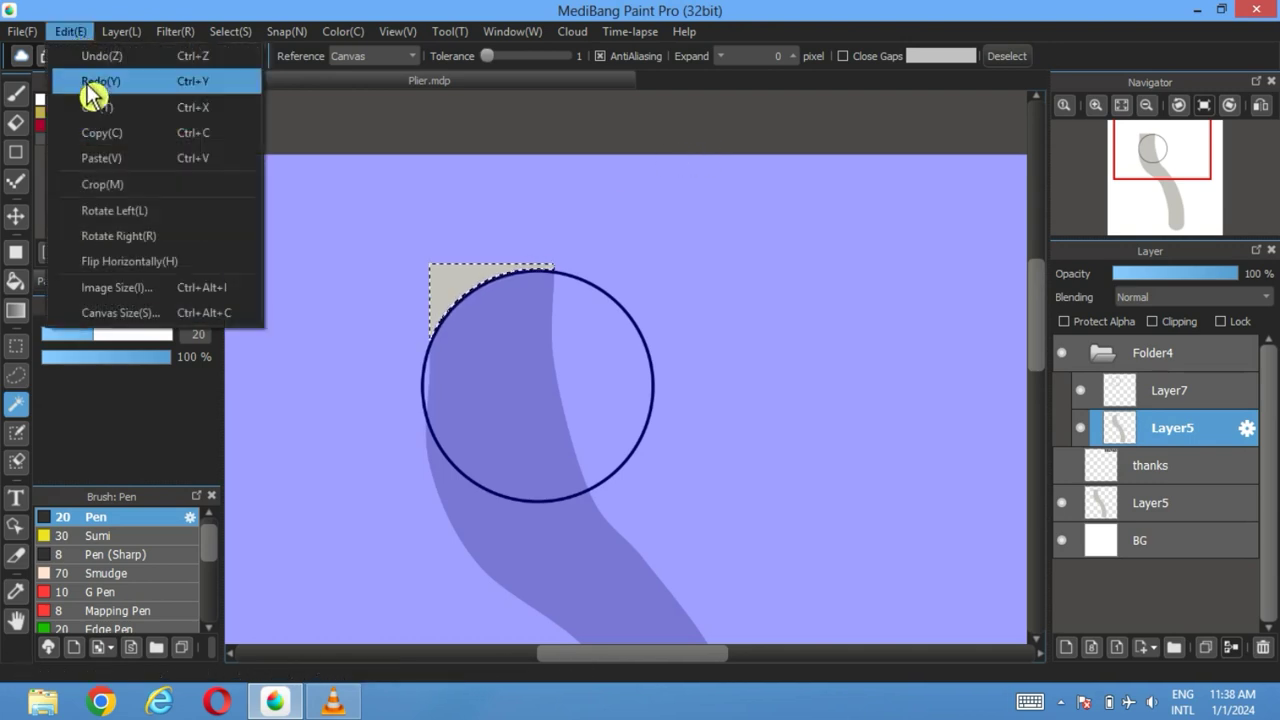
pyautogui.click(97, 117)
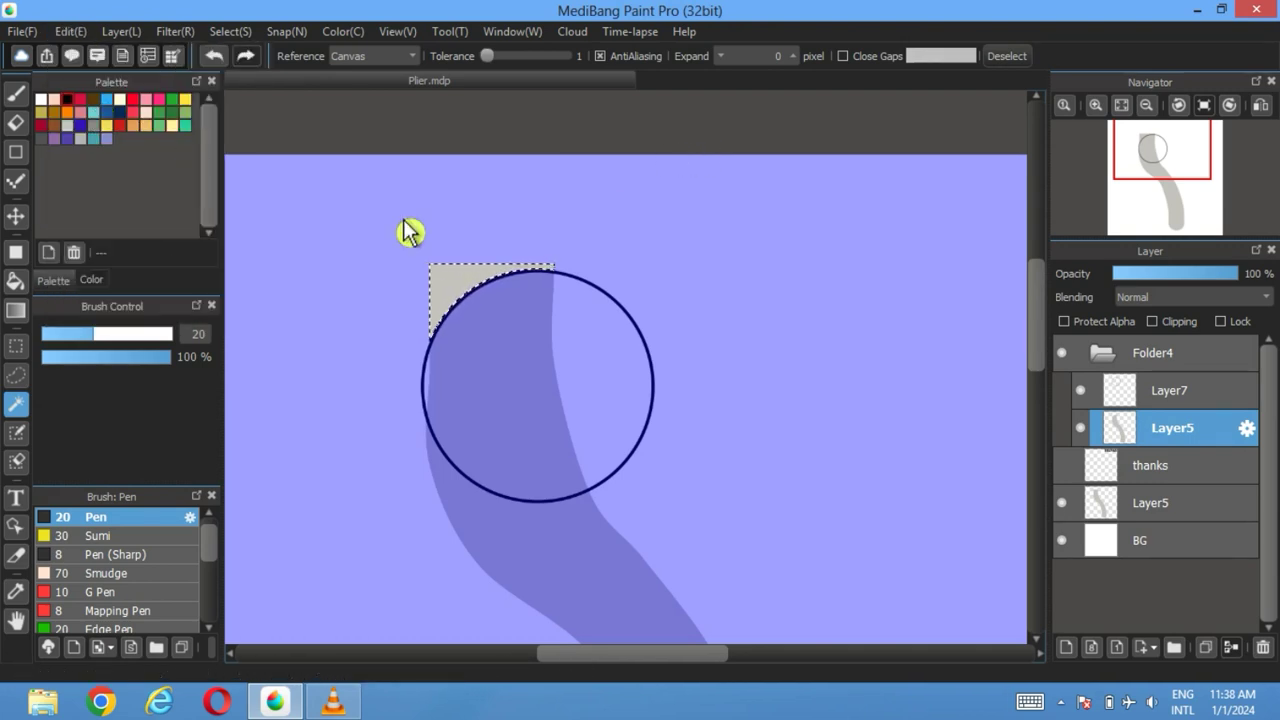
# Step: Clear the selection and hide the lower Layer5 copy and the circle layer to leave only the trimmed bar displayed
pyautogui.click(1012, 55)
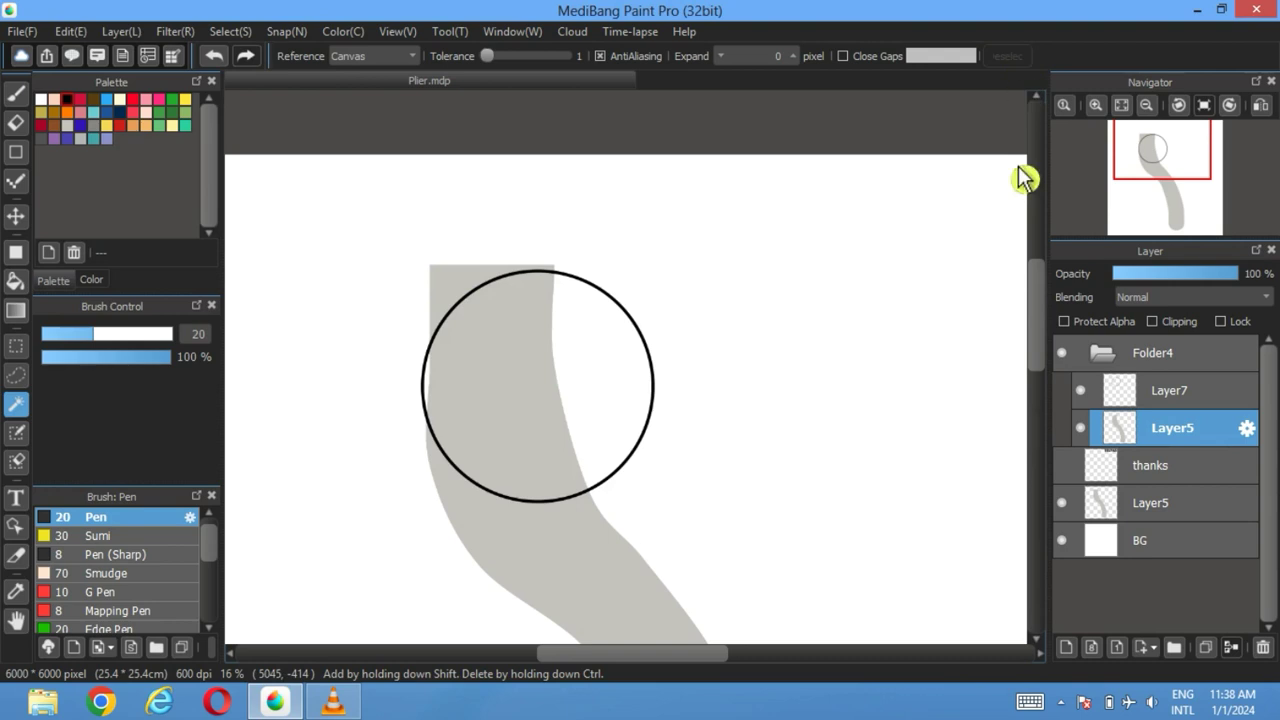
pyautogui.click(1084, 393)
pyautogui.click(1084, 393)
pyautogui.click(1063, 504)
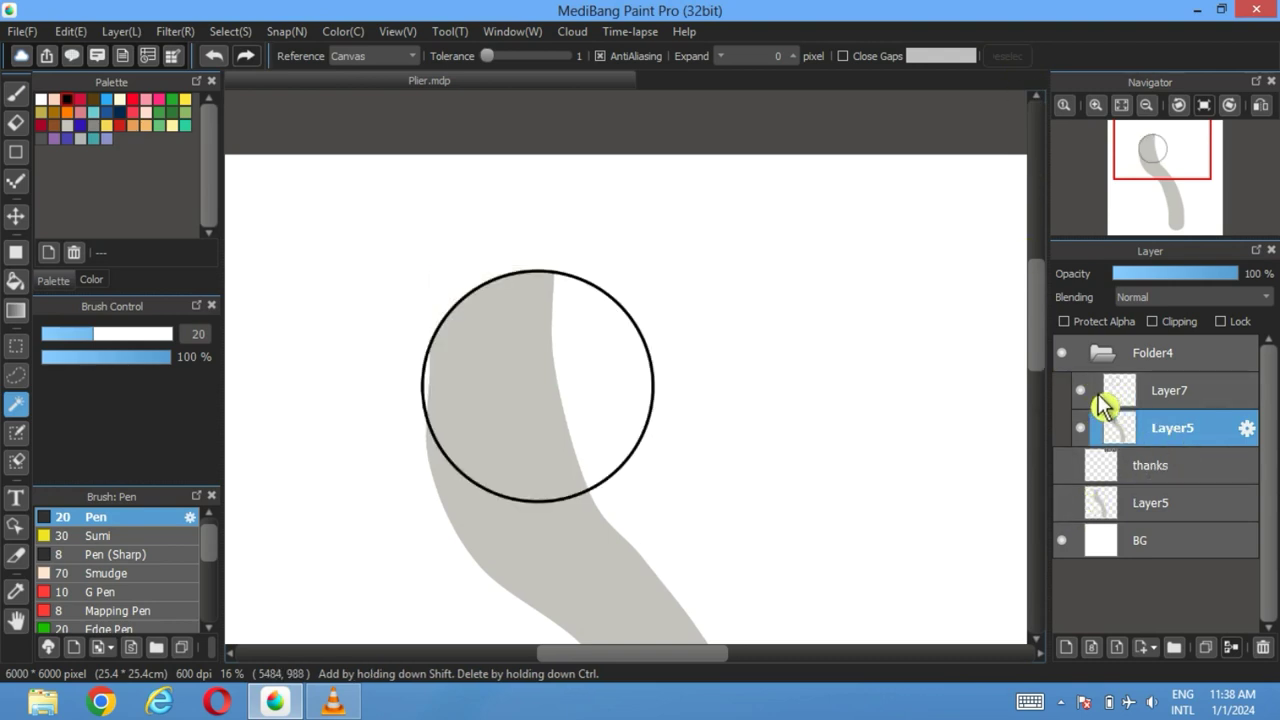
pyautogui.click(1082, 392)
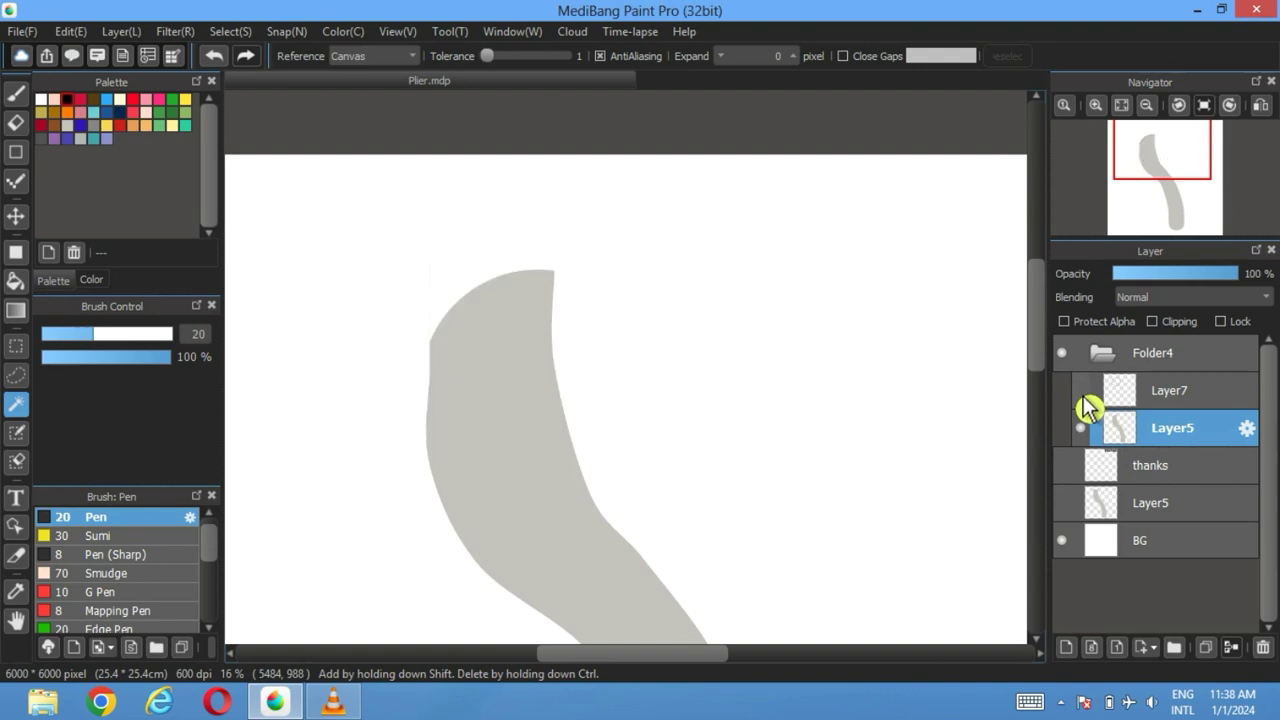
# Step: Undo the deselection and the corner cut on Layer5 in Folder4
pyautogui.click(214, 56)
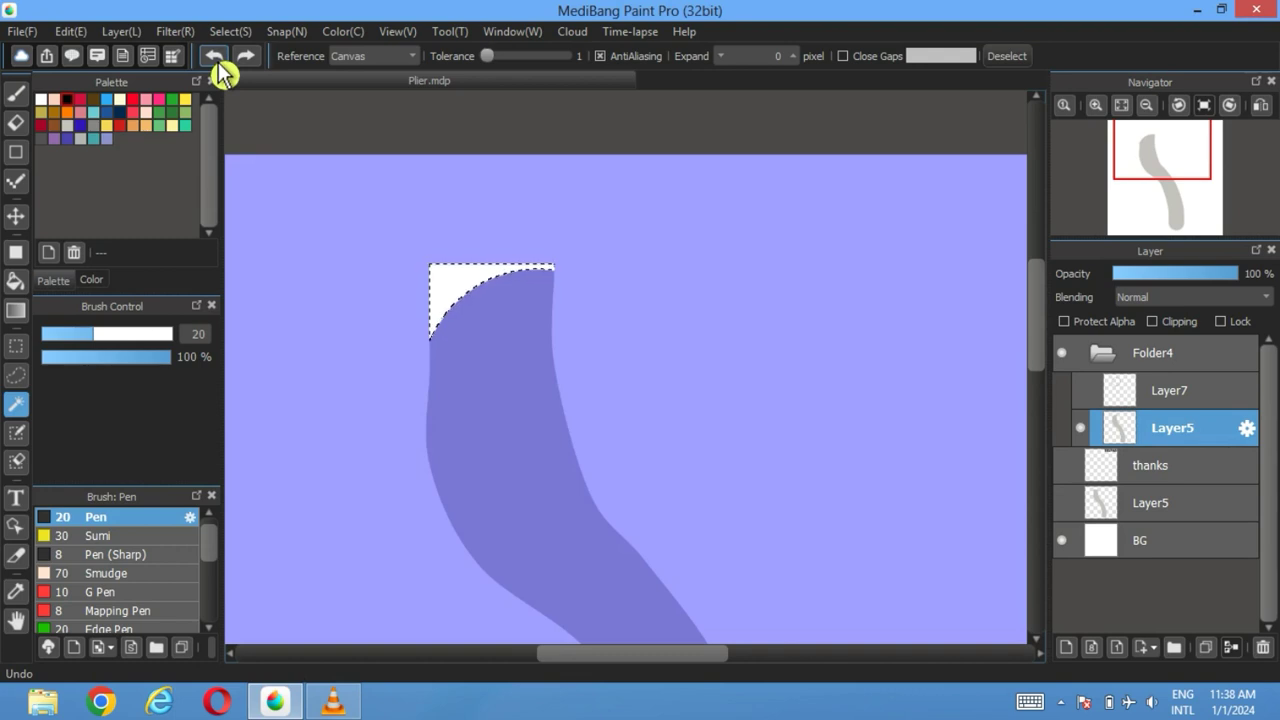
pyautogui.click(214, 57)
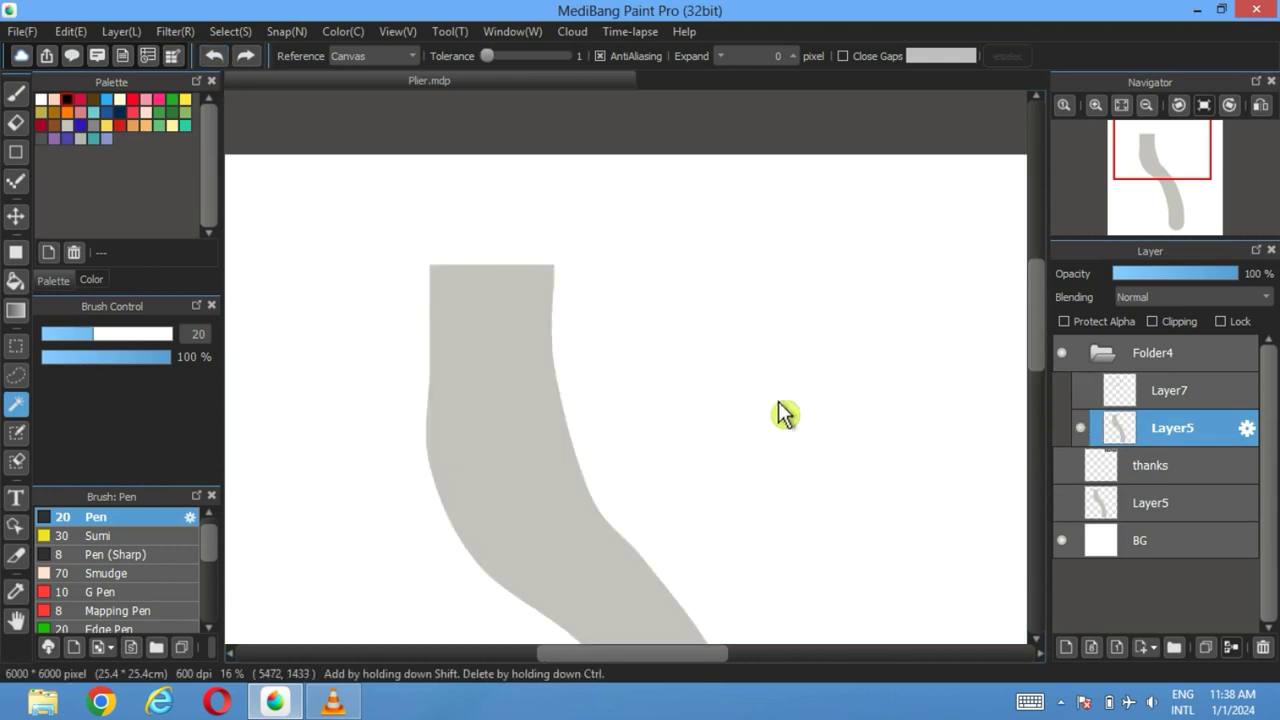
pyautogui.click(230, 31)
pyautogui.click(277, 287)
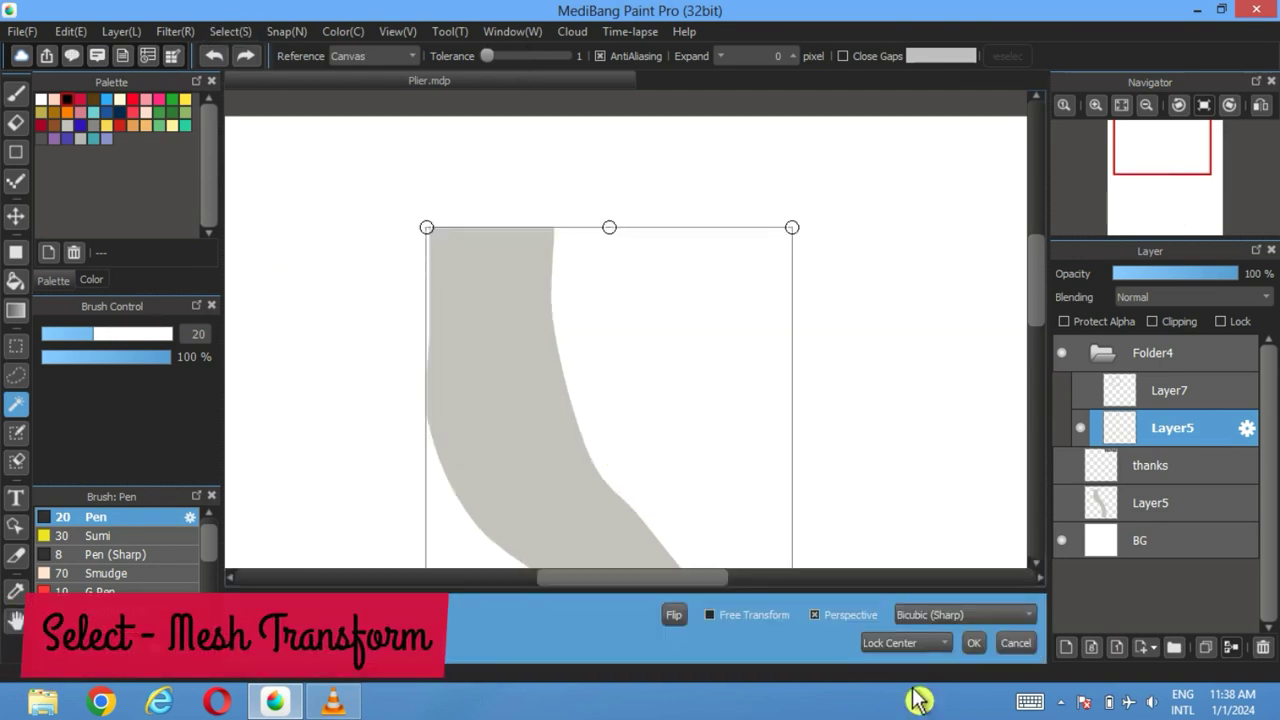
pyautogui.click(1016, 643)
# Step: Mesh-transform Layer5 in Folder4 with 4 columns and 8 rows, lengthening the bar's top end upward and shifting it slightly outward
pyautogui.click(230, 31)
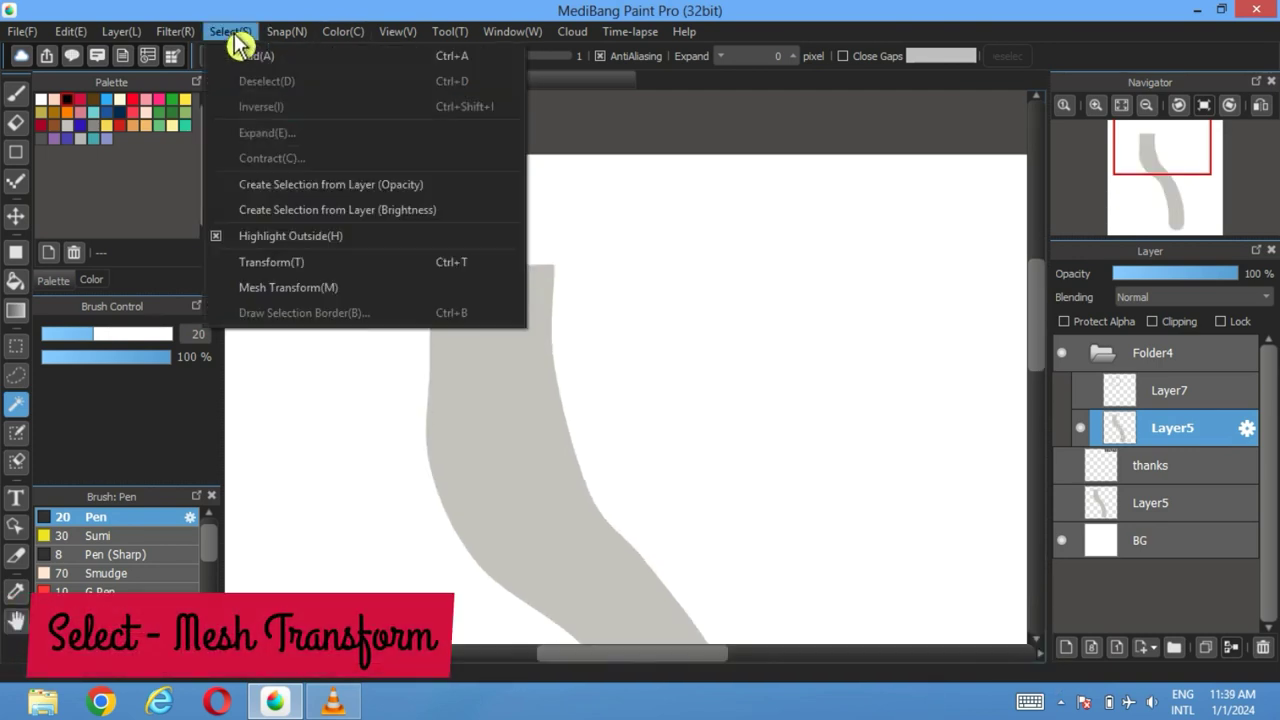
pyautogui.click(272, 292)
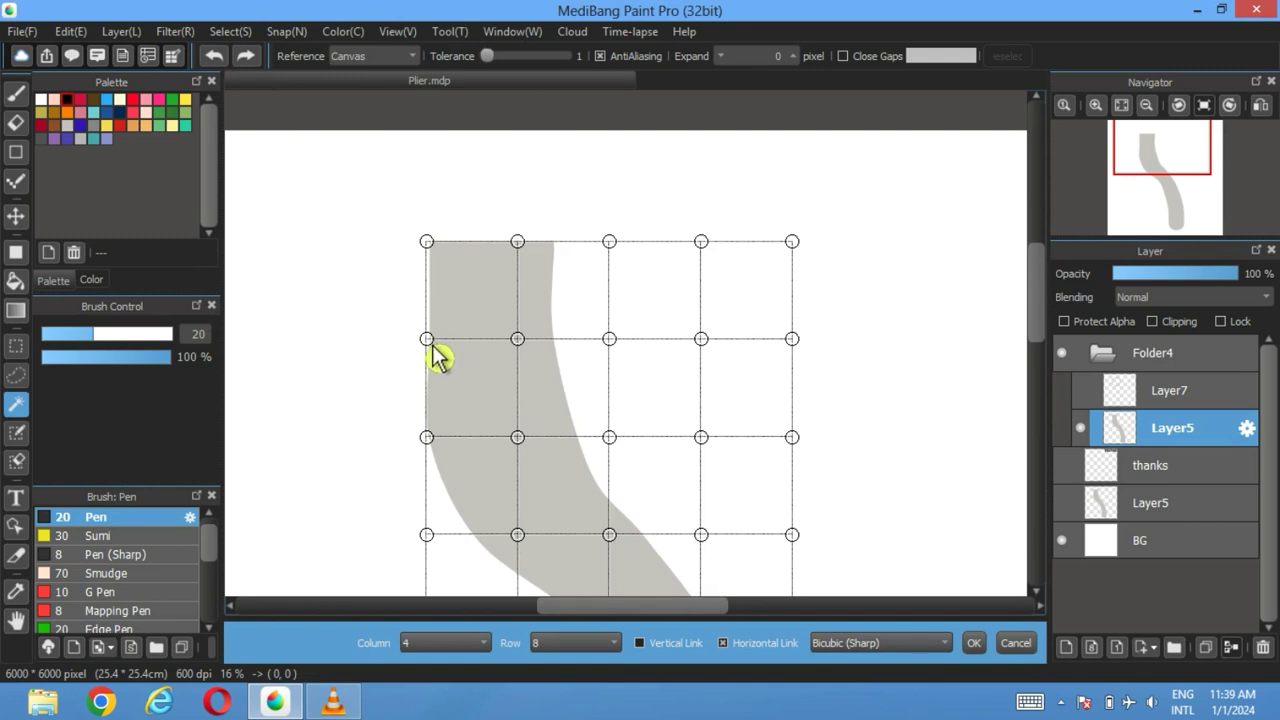
pyautogui.moveTo(431, 346); pyautogui.dragTo(425, 348)
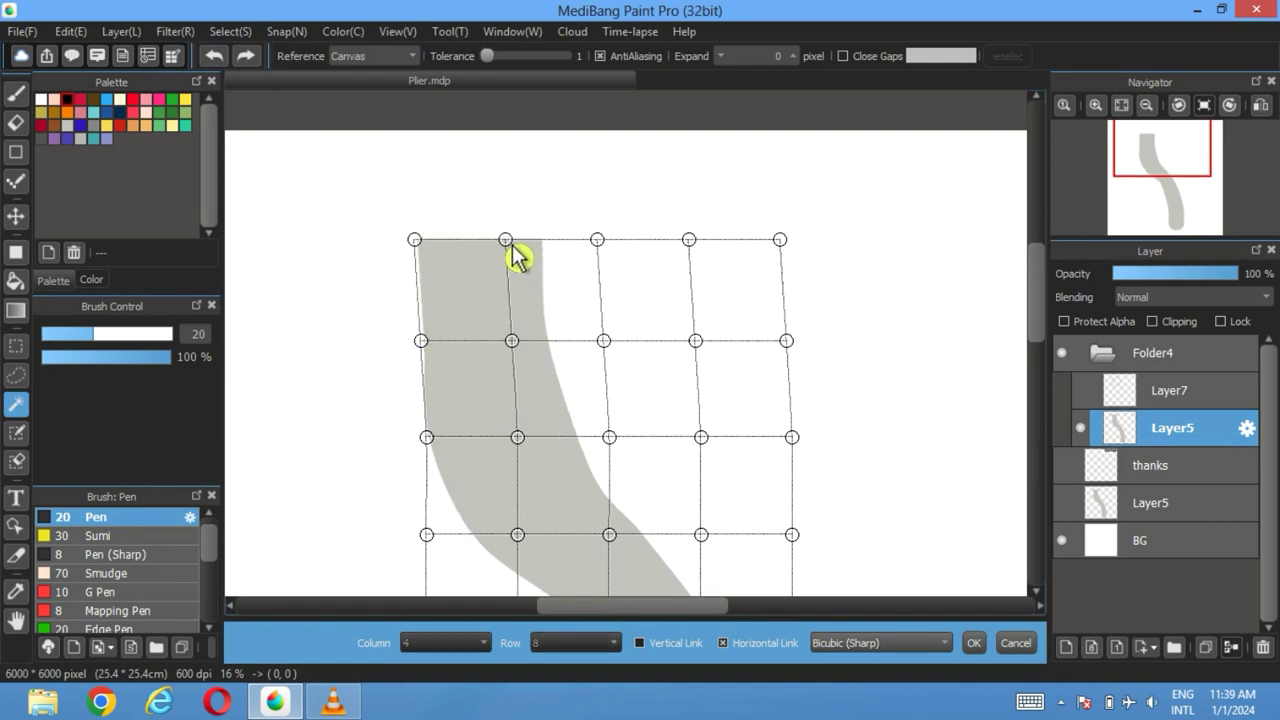
pyautogui.moveTo(516, 243); pyautogui.dragTo(518, 203)
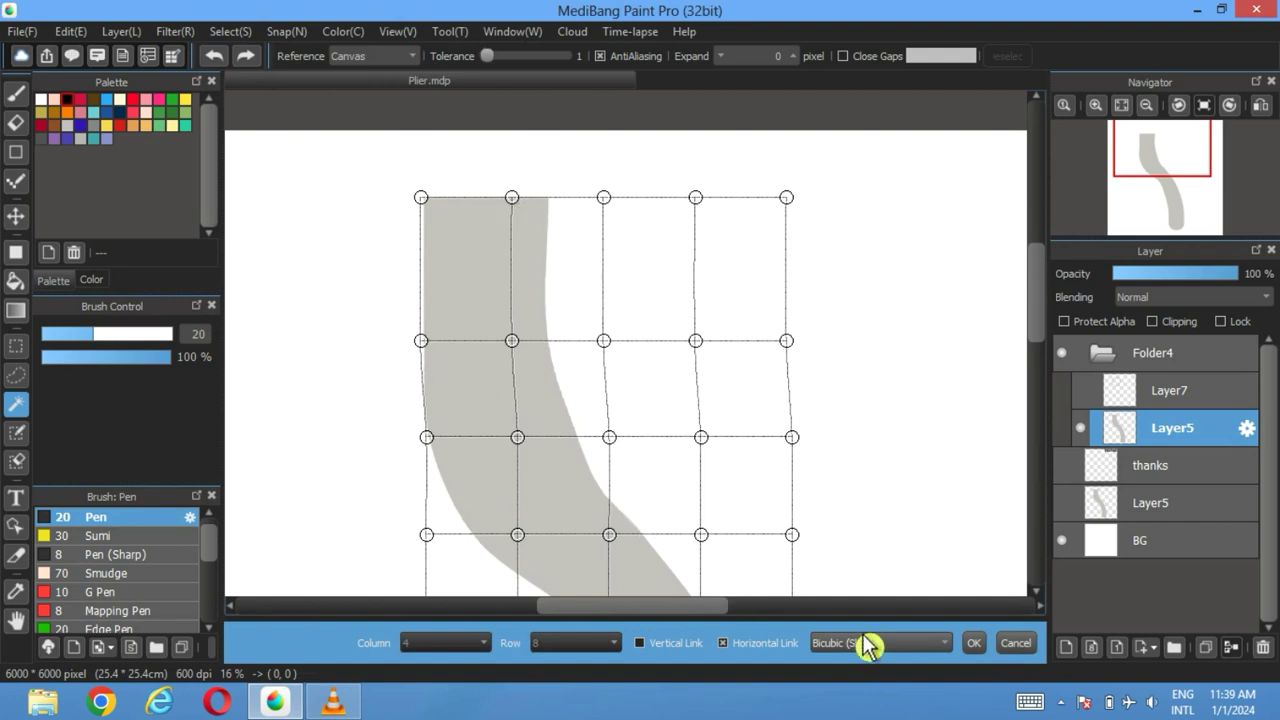
pyautogui.click(973, 643)
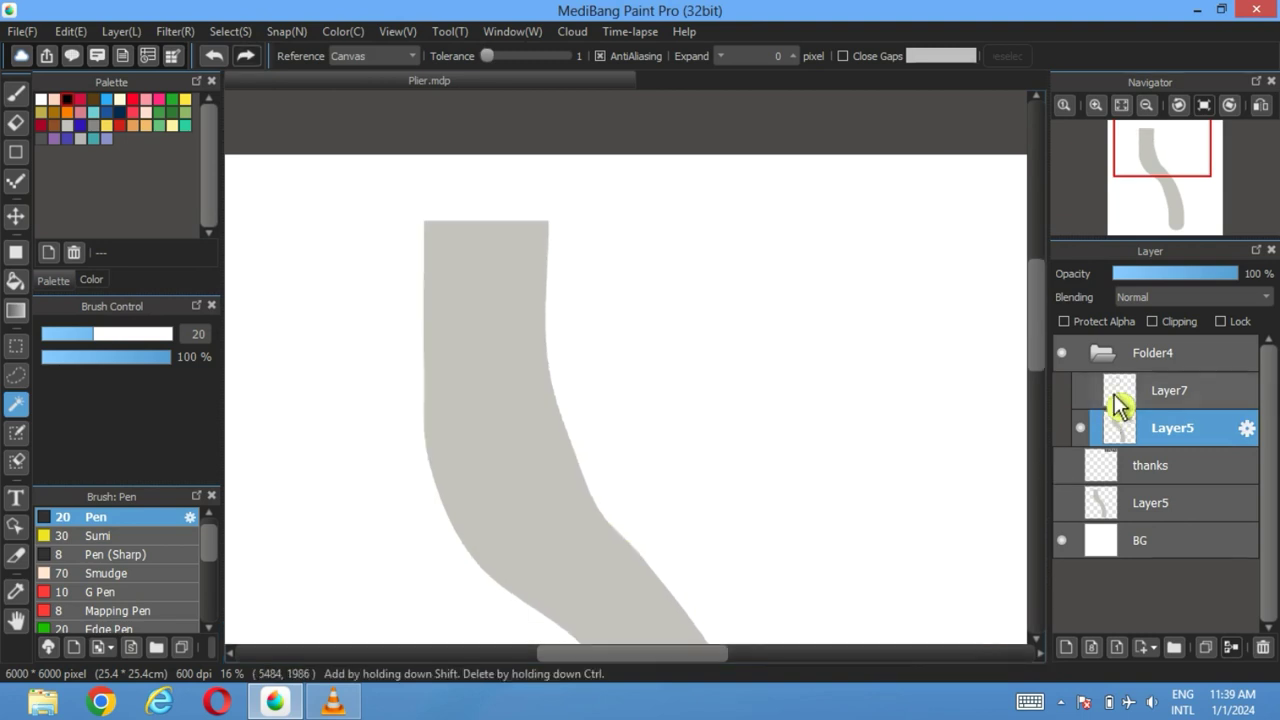
# Step: Show the circle on Layer7 again and move it straight up to just below the lengthened bar's top edge
pyautogui.click(1080, 392)
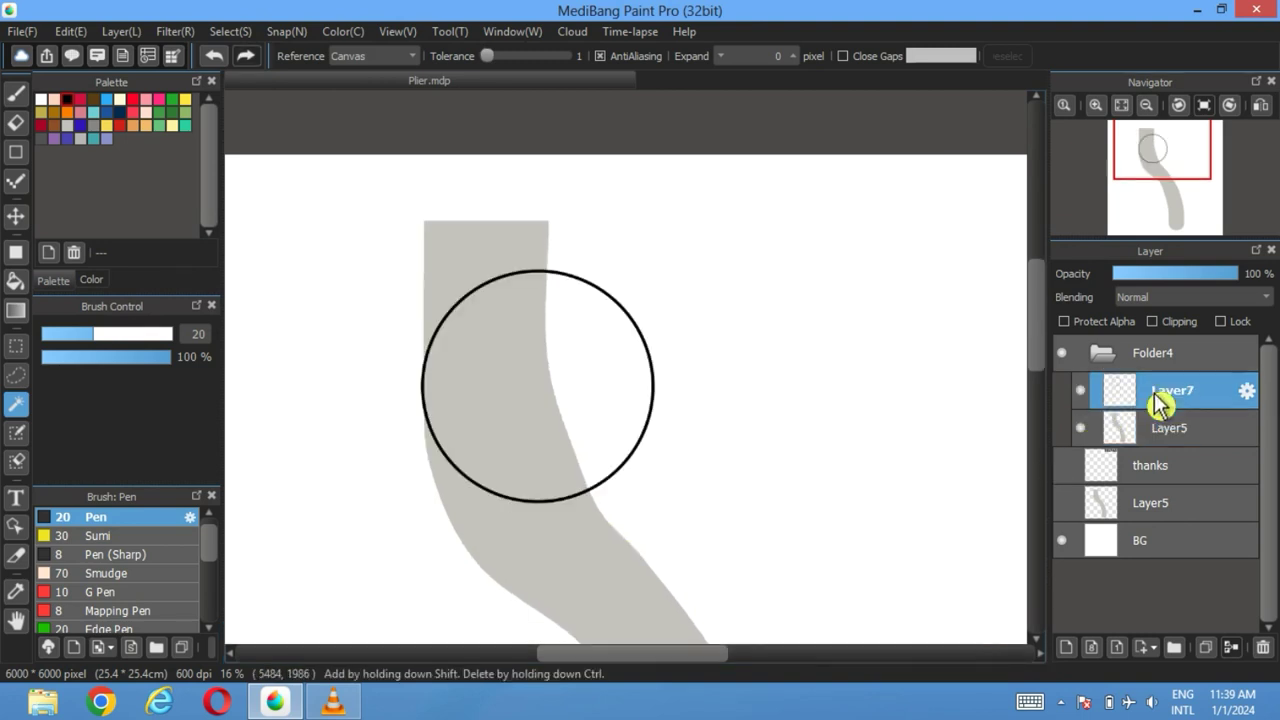
pyautogui.click(16, 216)
pyautogui.moveTo(607, 340); pyautogui.dragTo(606, 300)
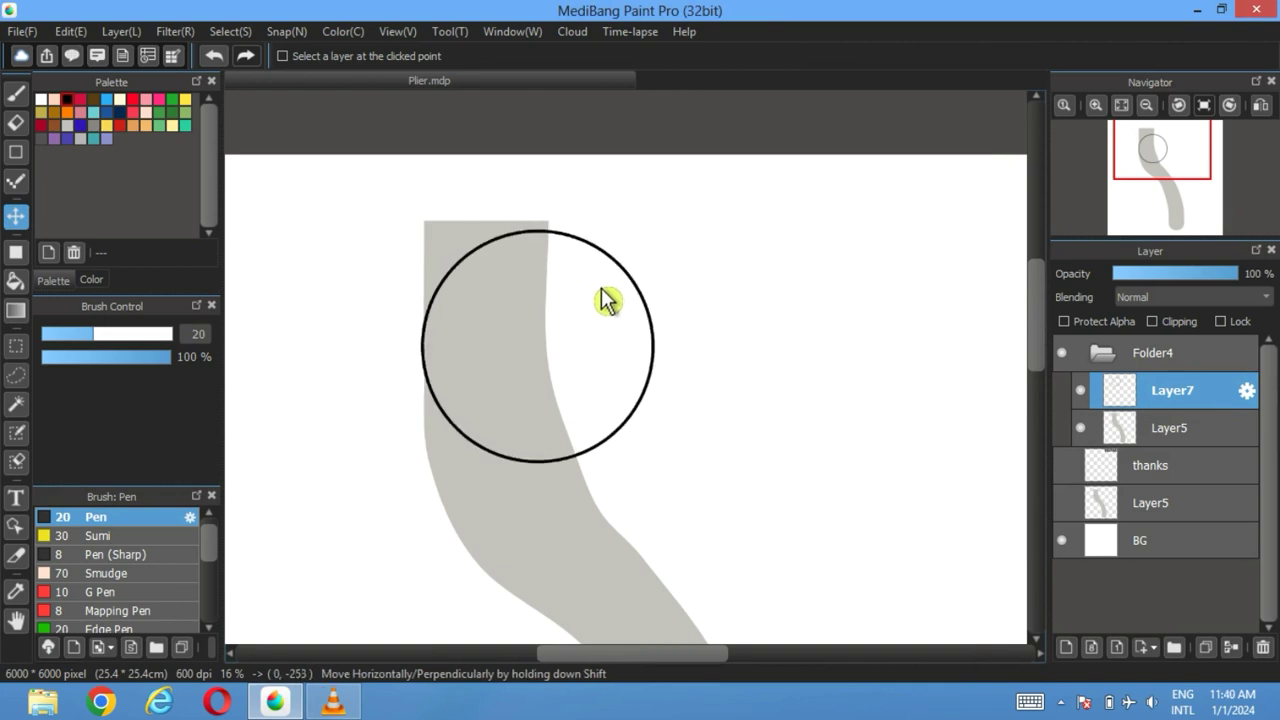
# Step: Select the bar's upper-left corner outside the circle with the Magic Wand, cut it from Layer5 in Folder4, and deselect
pyautogui.click(18, 406)
pyautogui.click(455, 258)
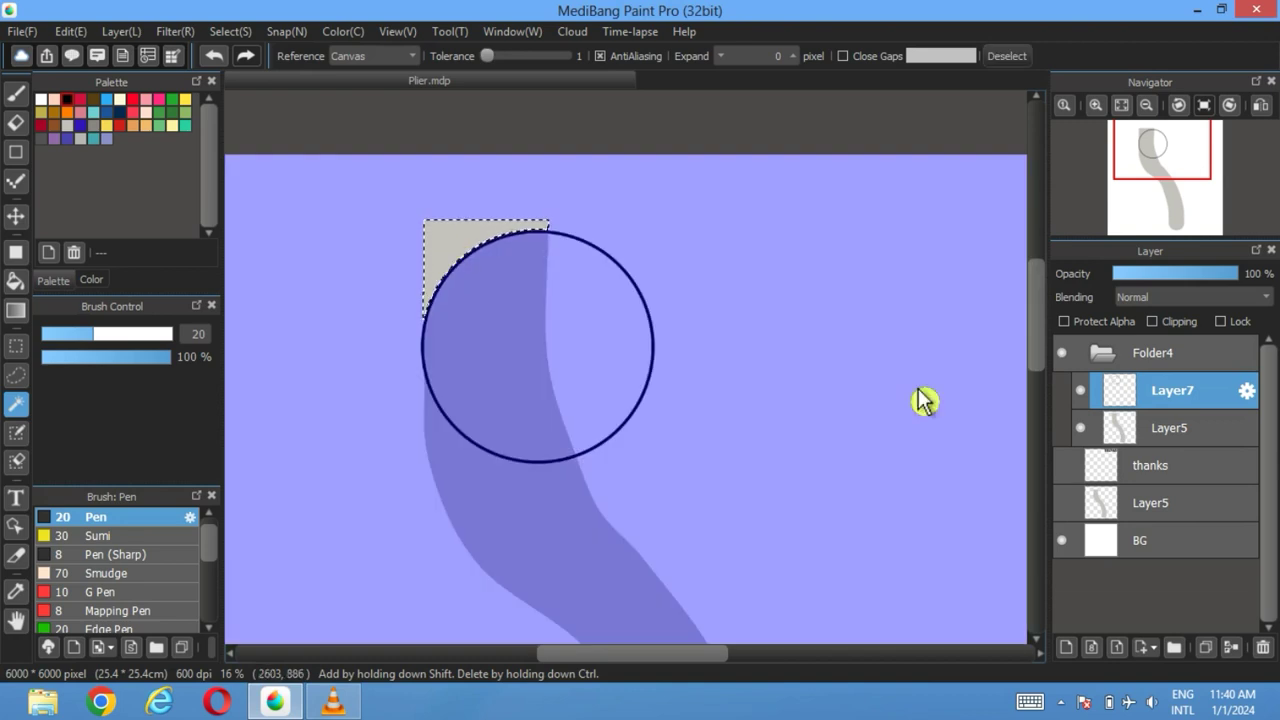
pyautogui.click(1105, 425)
pyautogui.click(70, 31)
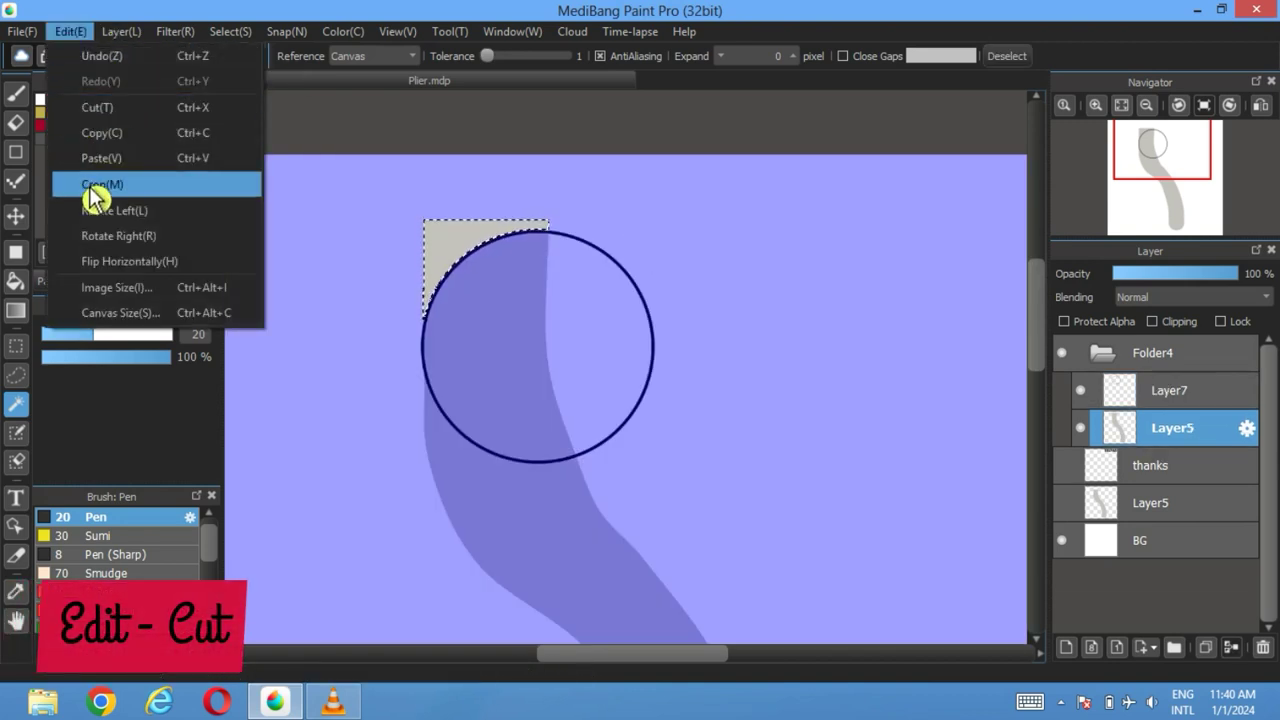
pyautogui.click(100, 108)
pyautogui.click(1006, 56)
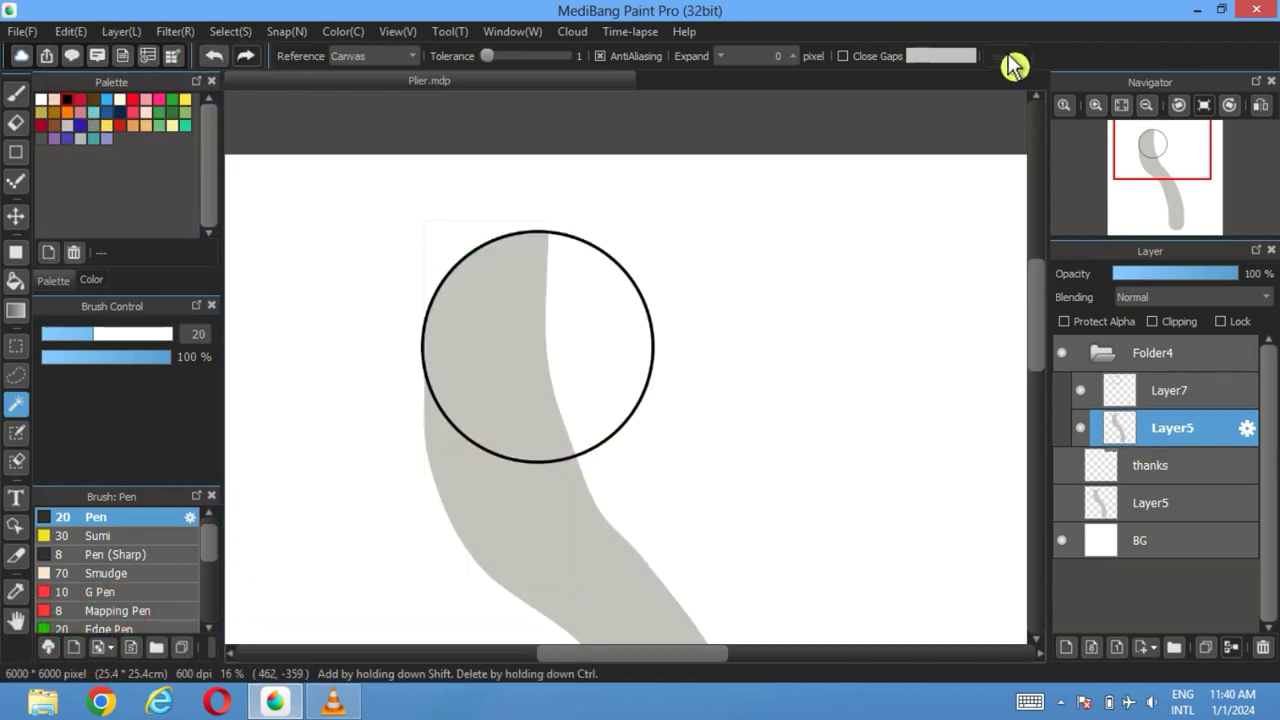
# Step: Delete the large circle's layer and add a new empty layer above Layer5 in Folder4
pyautogui.click(1080, 390)
pyautogui.click(1165, 398)
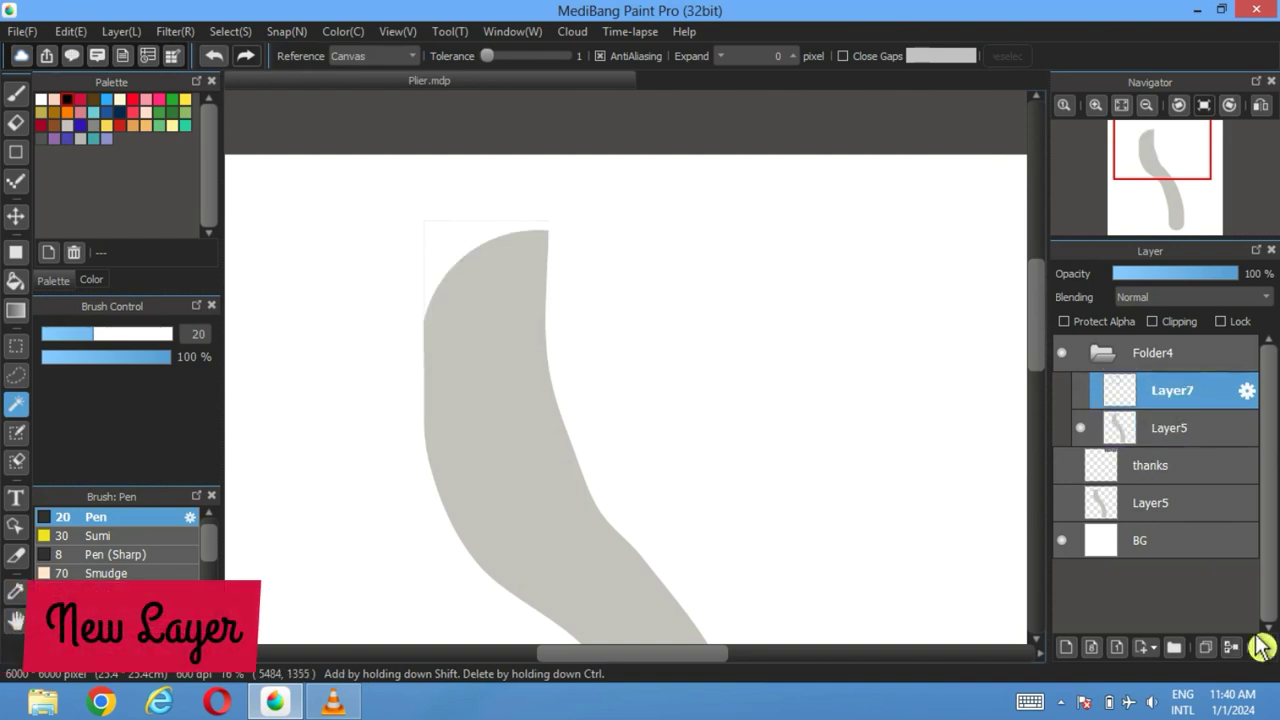
pyautogui.click(1260, 647)
pyautogui.hotkey('ctrl', 'z')
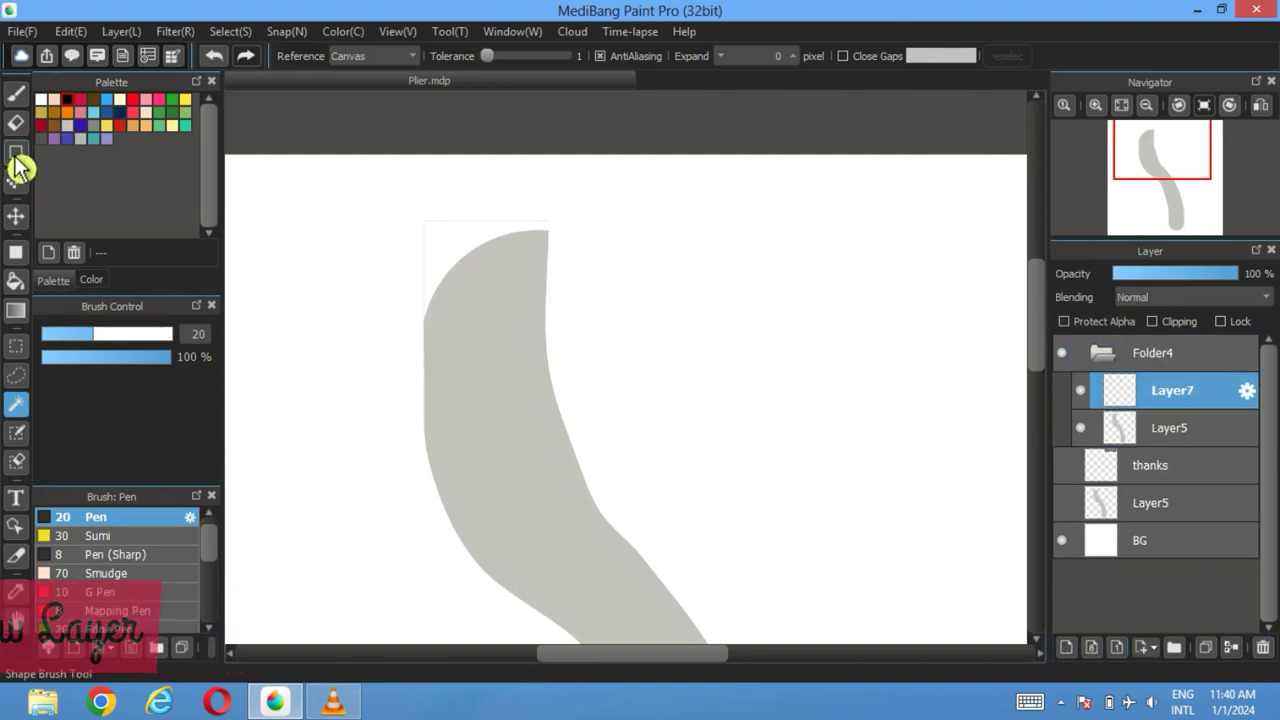
# Step: Draw a small black circle outline on the new layer and center it on the inner edge of the bar's head
pyautogui.click(14, 156)
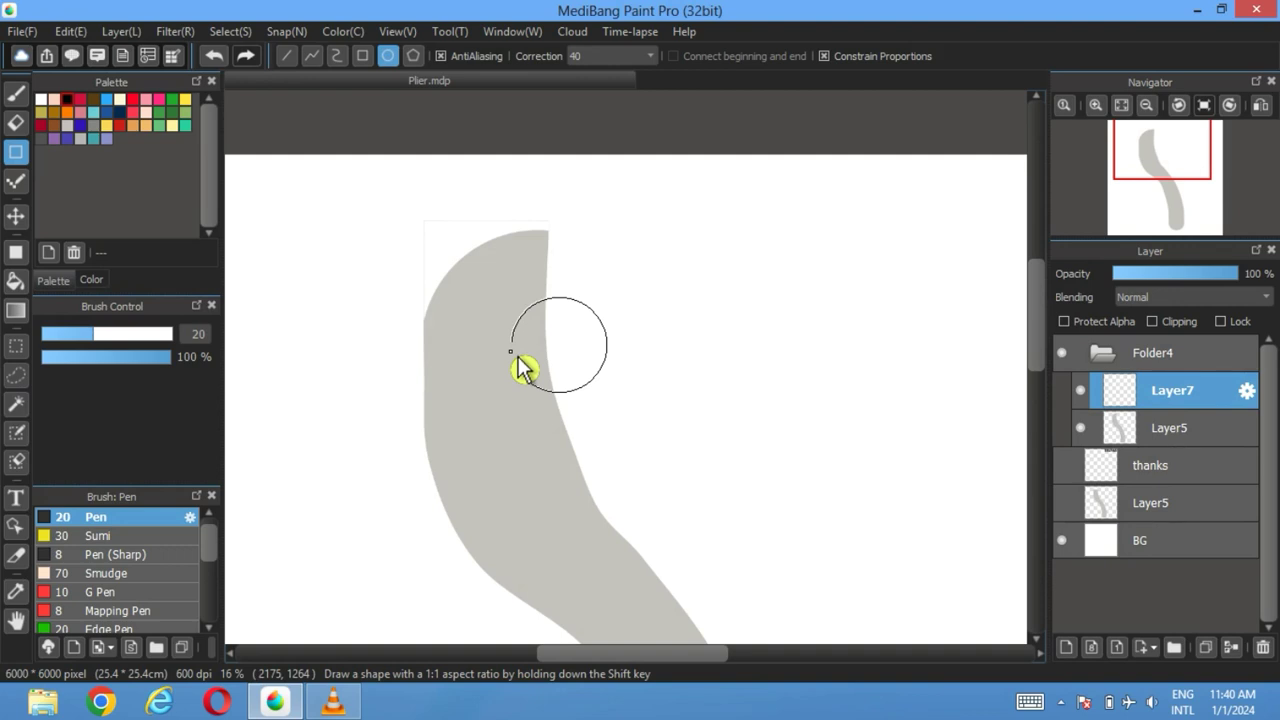
pyautogui.moveTo(521, 368); pyautogui.dragTo(521, 368)
pyautogui.click(16, 216)
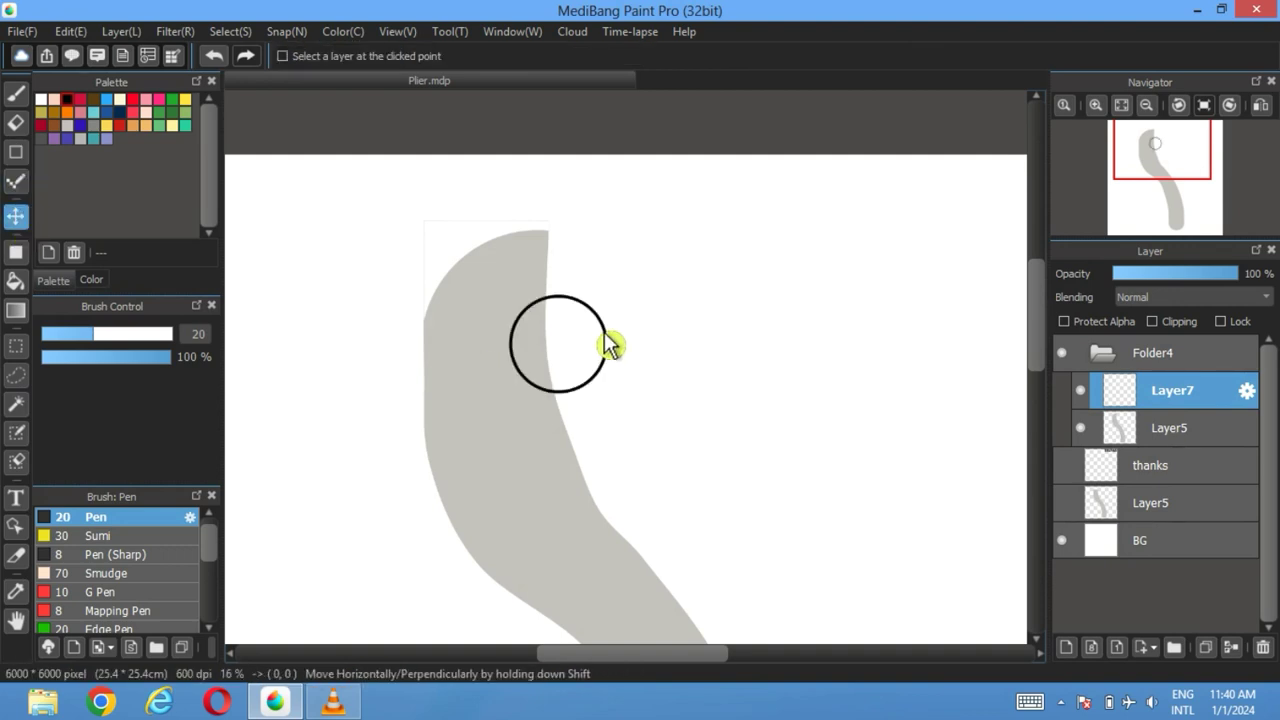
pyautogui.moveTo(608, 344); pyautogui.dragTo(598, 338)
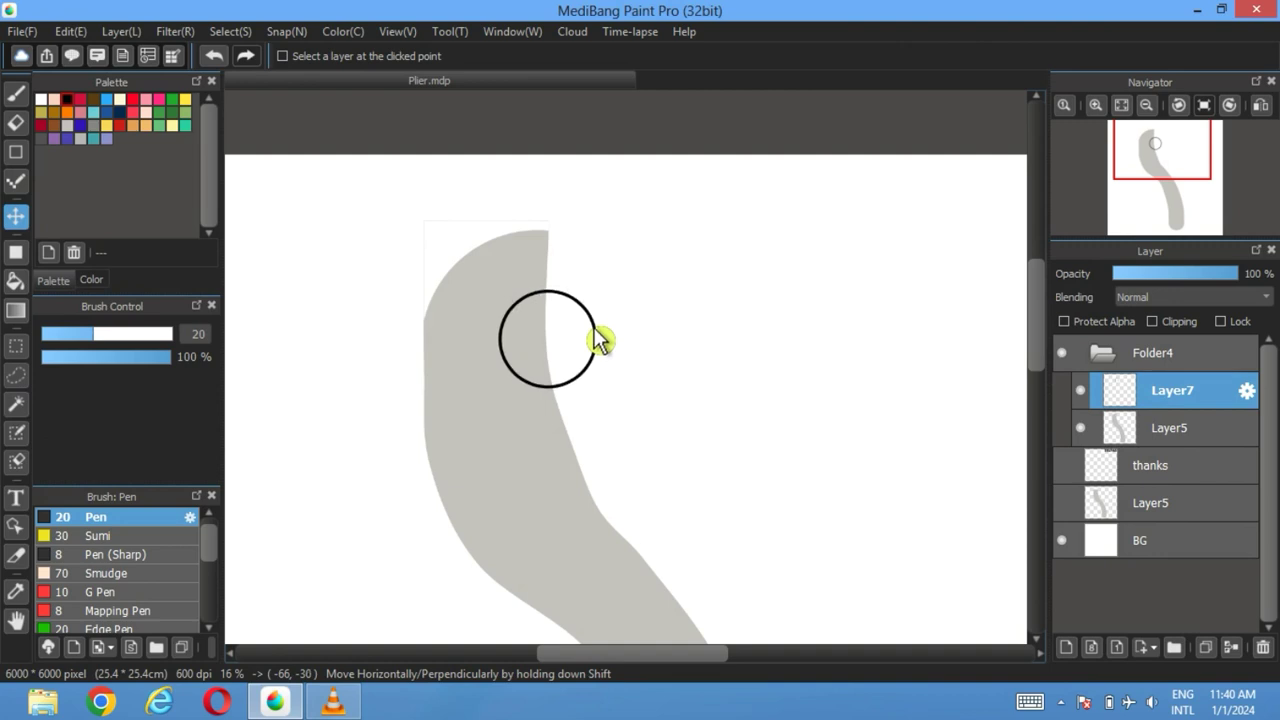
# Step: Select the part of the bar inside the small circle with the Magic Wand, cut it from Layer5, and deselect
pyautogui.click(16, 403)
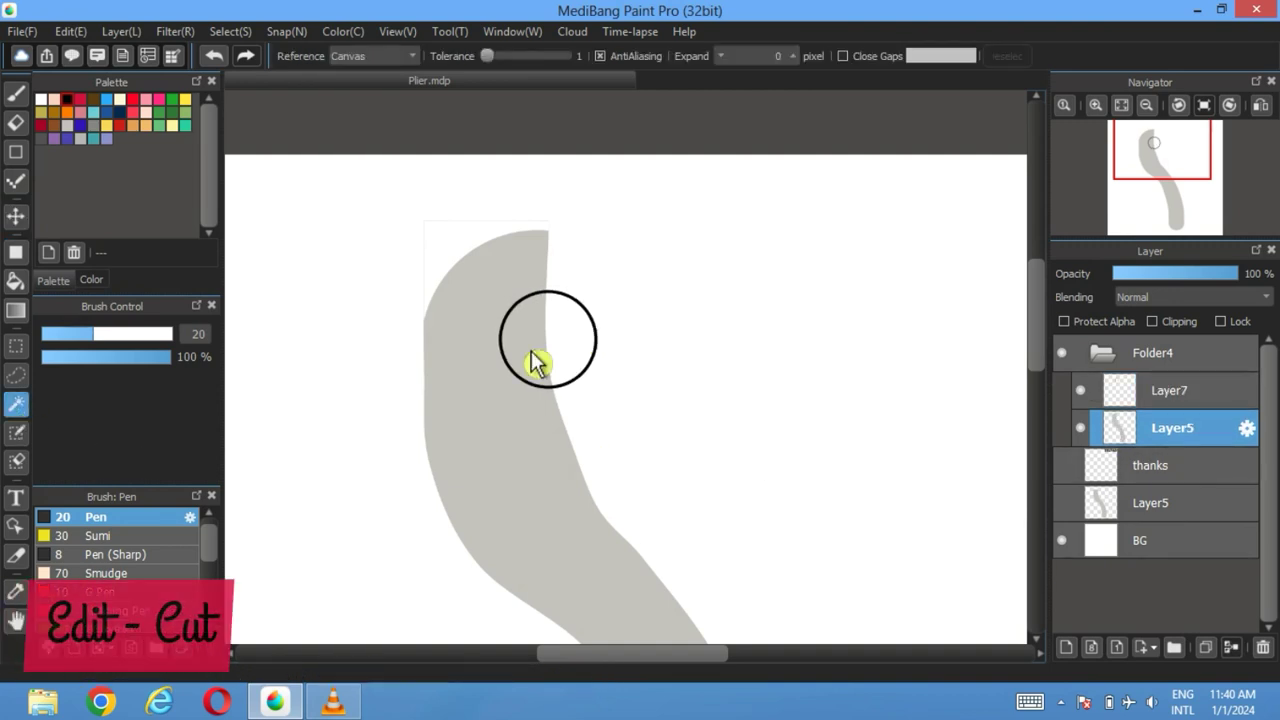
pyautogui.click(543, 341)
pyautogui.click(121, 31)
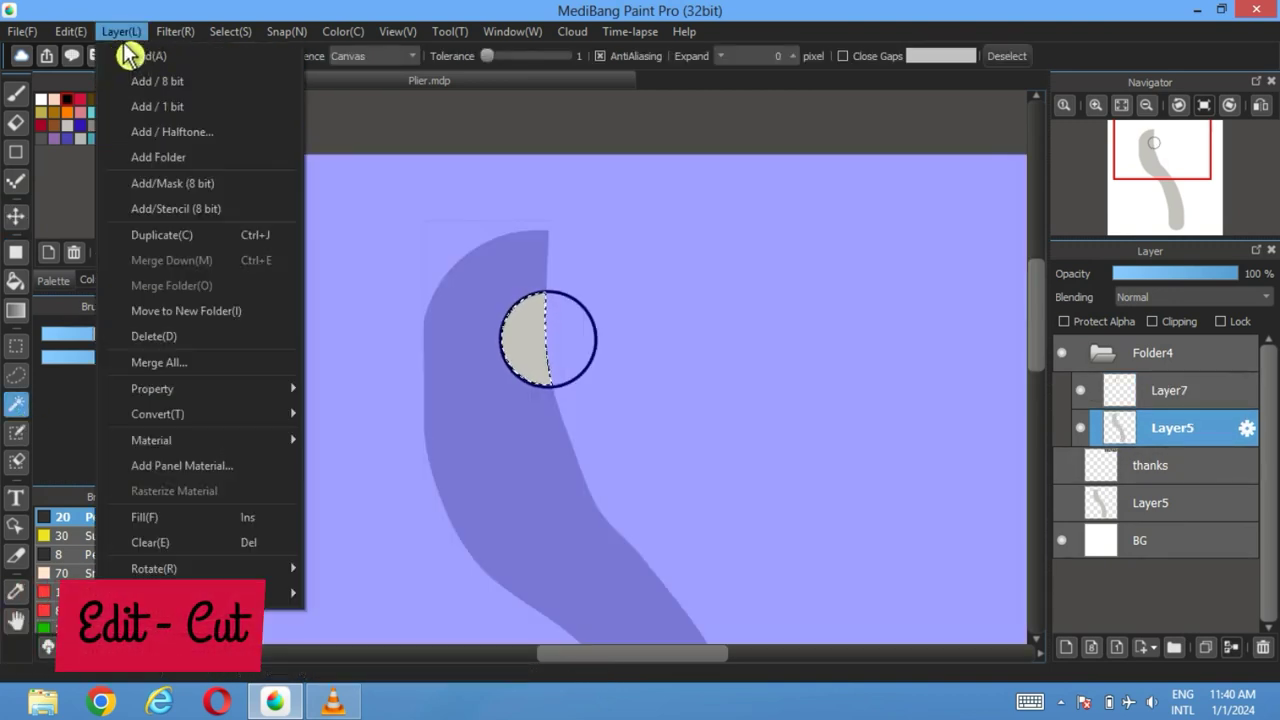
pyautogui.moveTo(66, 31)
pyautogui.click(85, 115)
pyautogui.click(1007, 55)
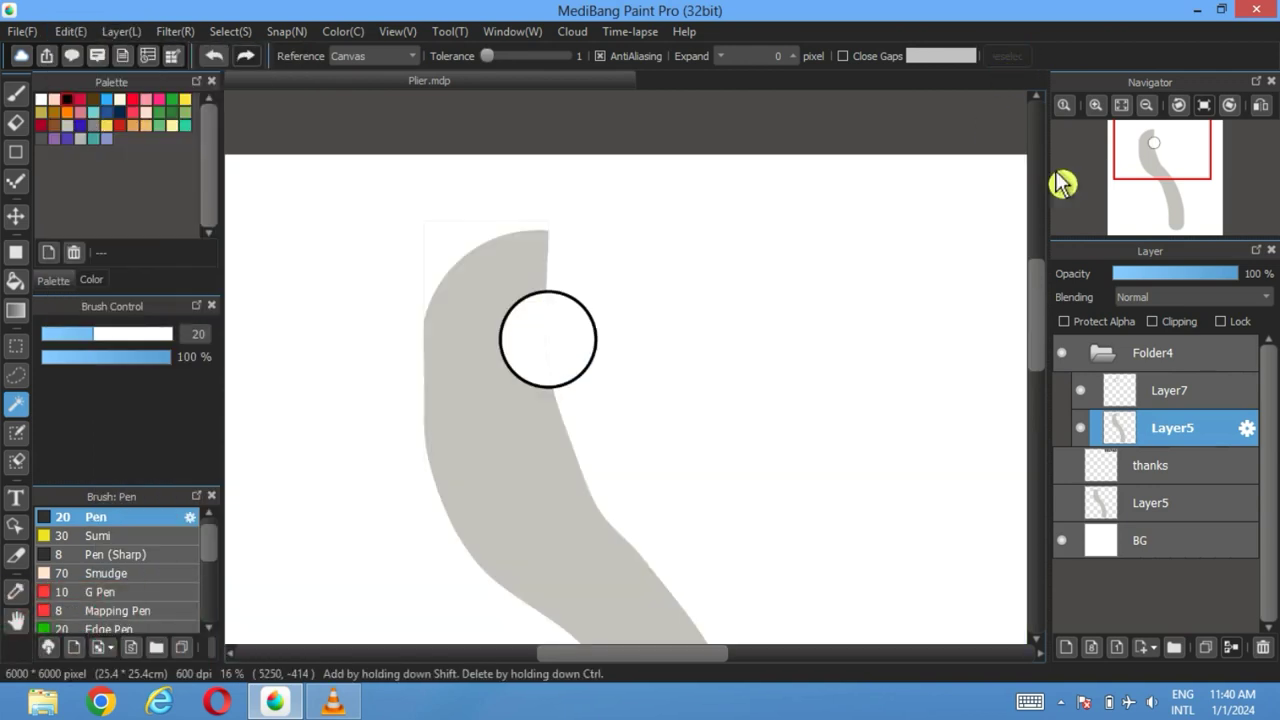
# Step: Delete the small circle's layer and make Layer5 in Folder4 the active layer
pyautogui.click(1215, 392)
pyautogui.click(1263, 647)
pyautogui.click(1163, 389)
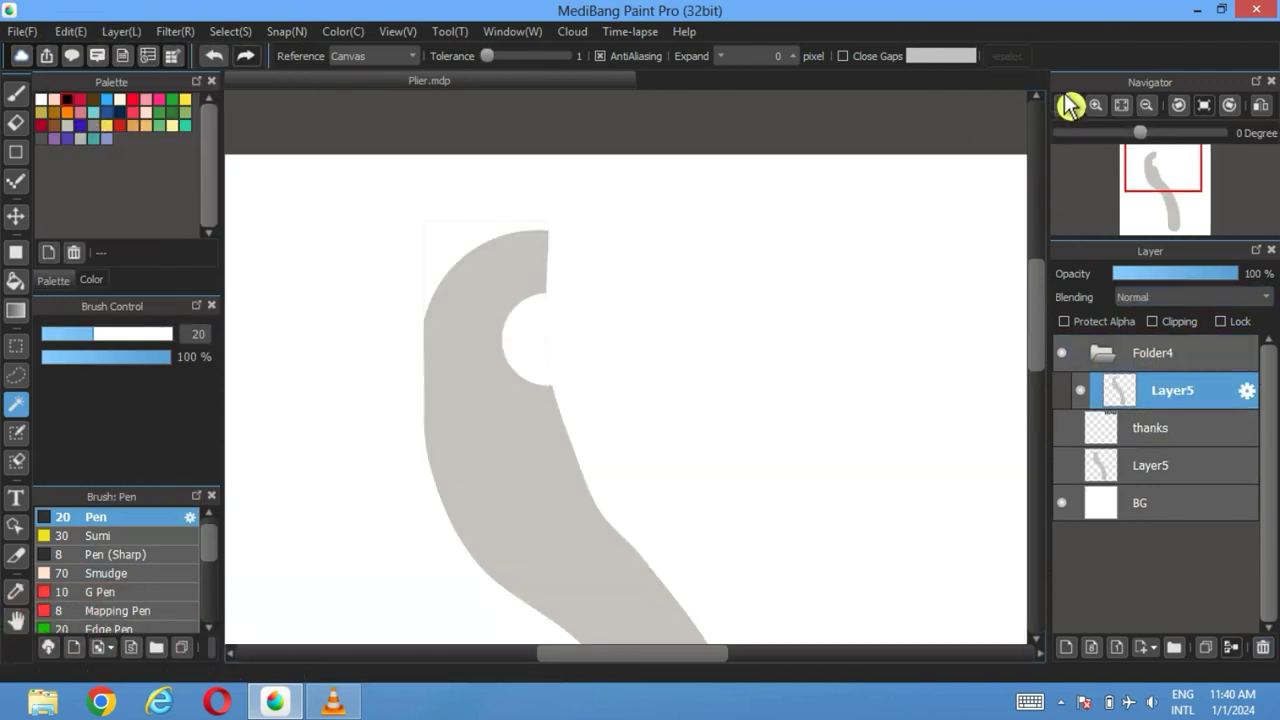
# Step: Select the whole grey bar with the Magic Wand, draw a black selection border of width 20 around it, and deselect
pyautogui.click(1121, 104)
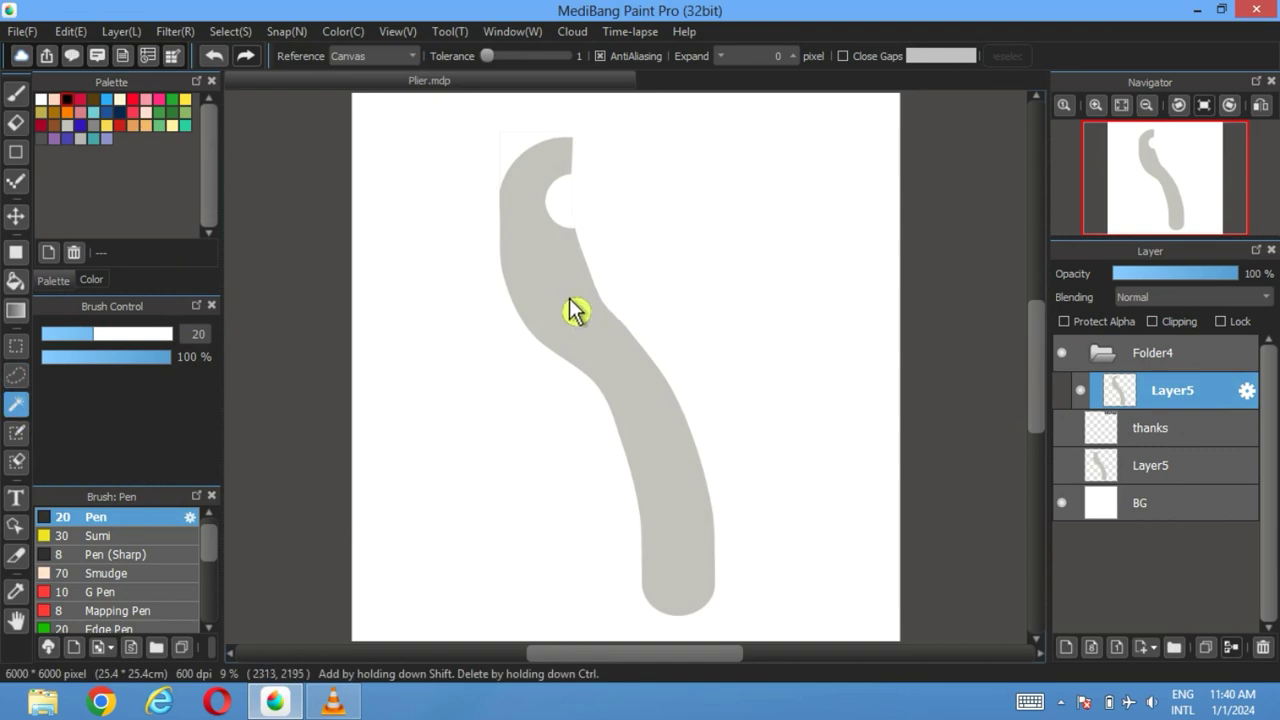
pyautogui.click(571, 309)
pyautogui.click(230, 31)
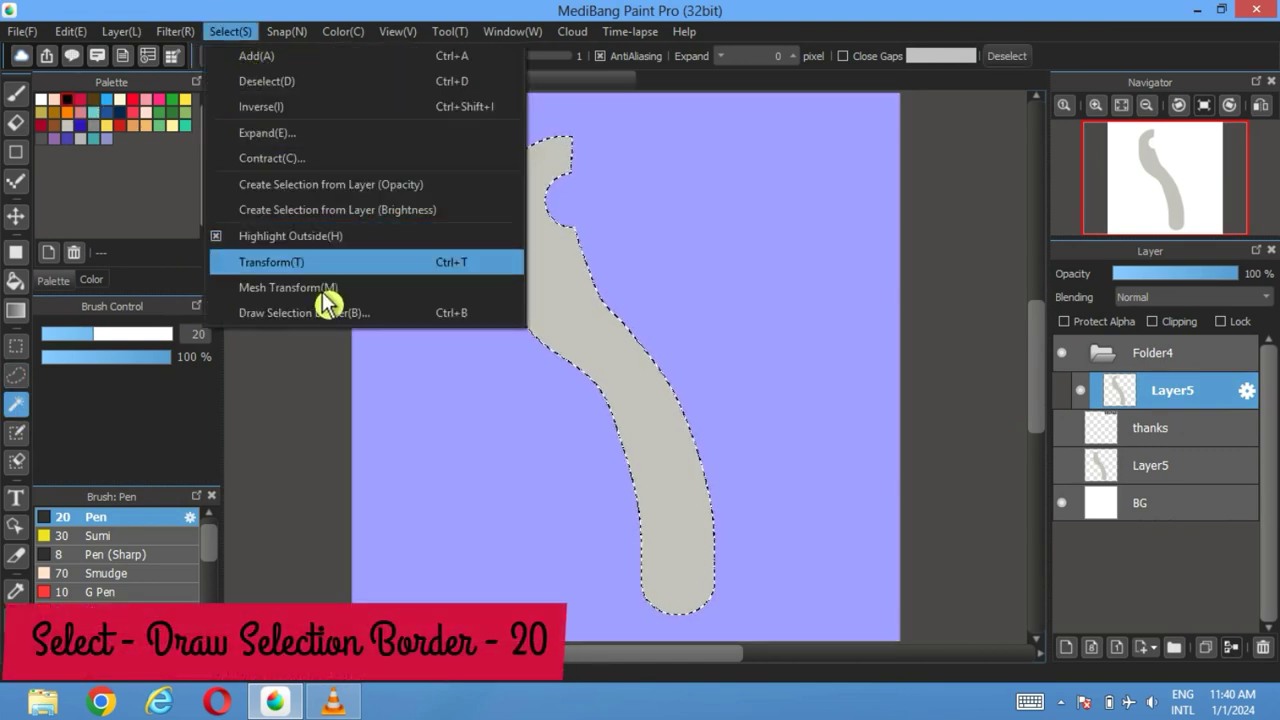
pyautogui.click(320, 309)
pyautogui.click(686, 420)
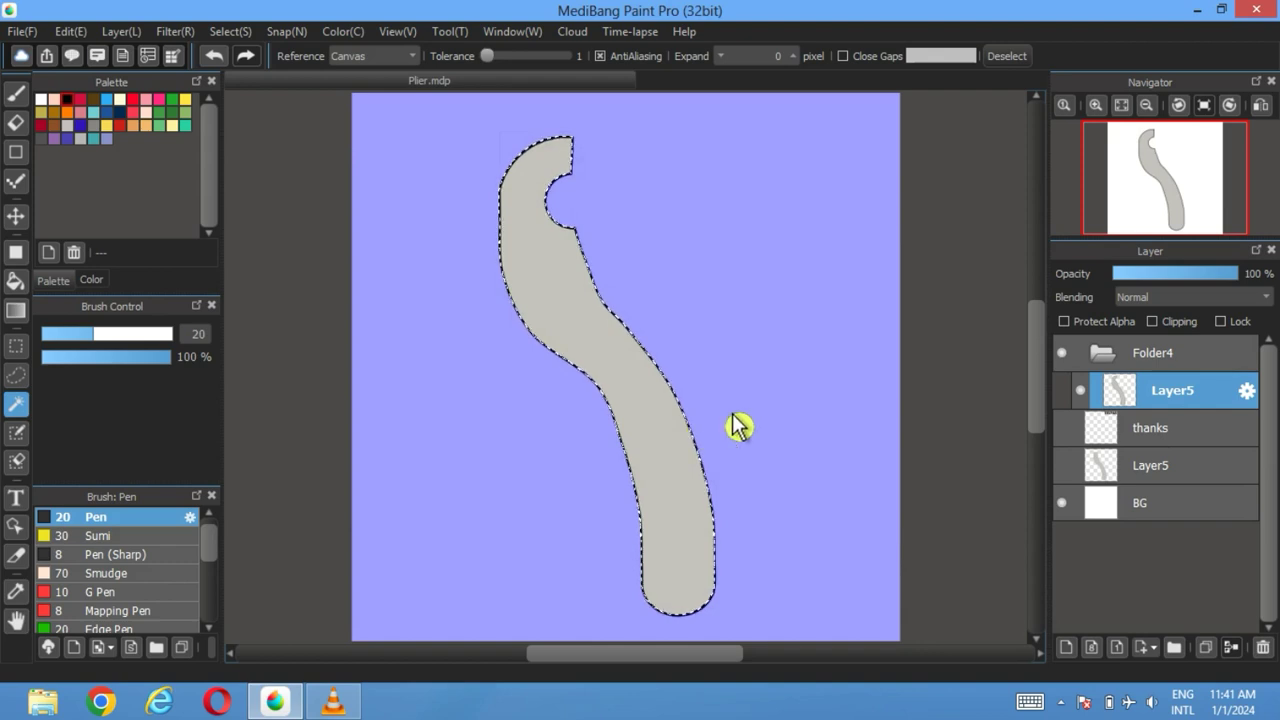
pyautogui.click(1018, 58)
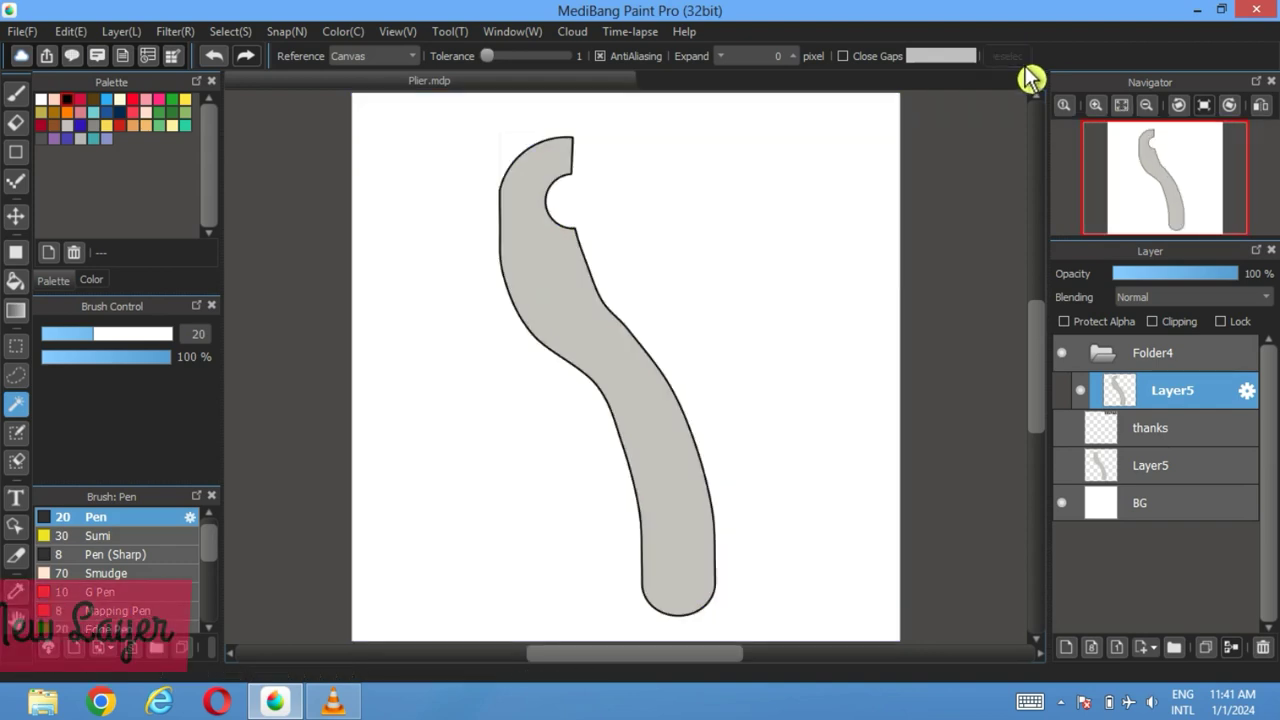
# Step: Draw a black circle outline over the bar's middle bend on a new layer and duplicate it with a slight diagonal offset
pyautogui.click(1077, 655)
pyautogui.click(15, 152)
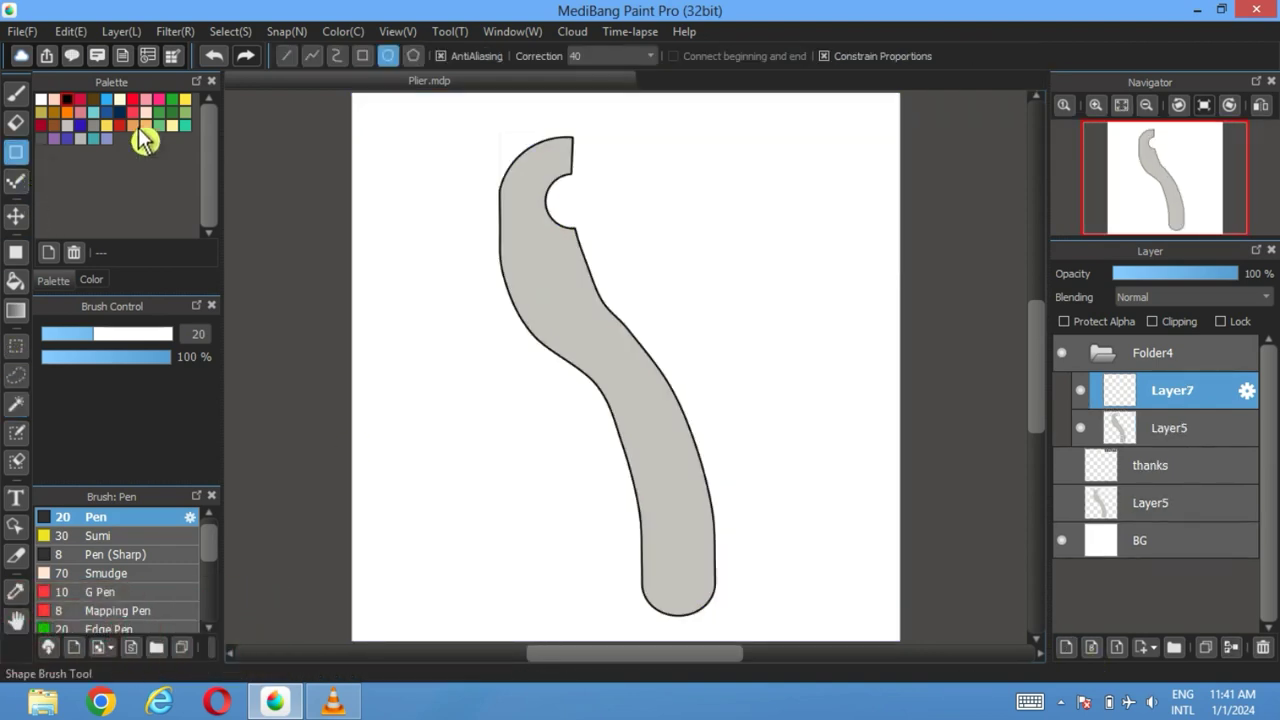
pyautogui.click(286, 57)
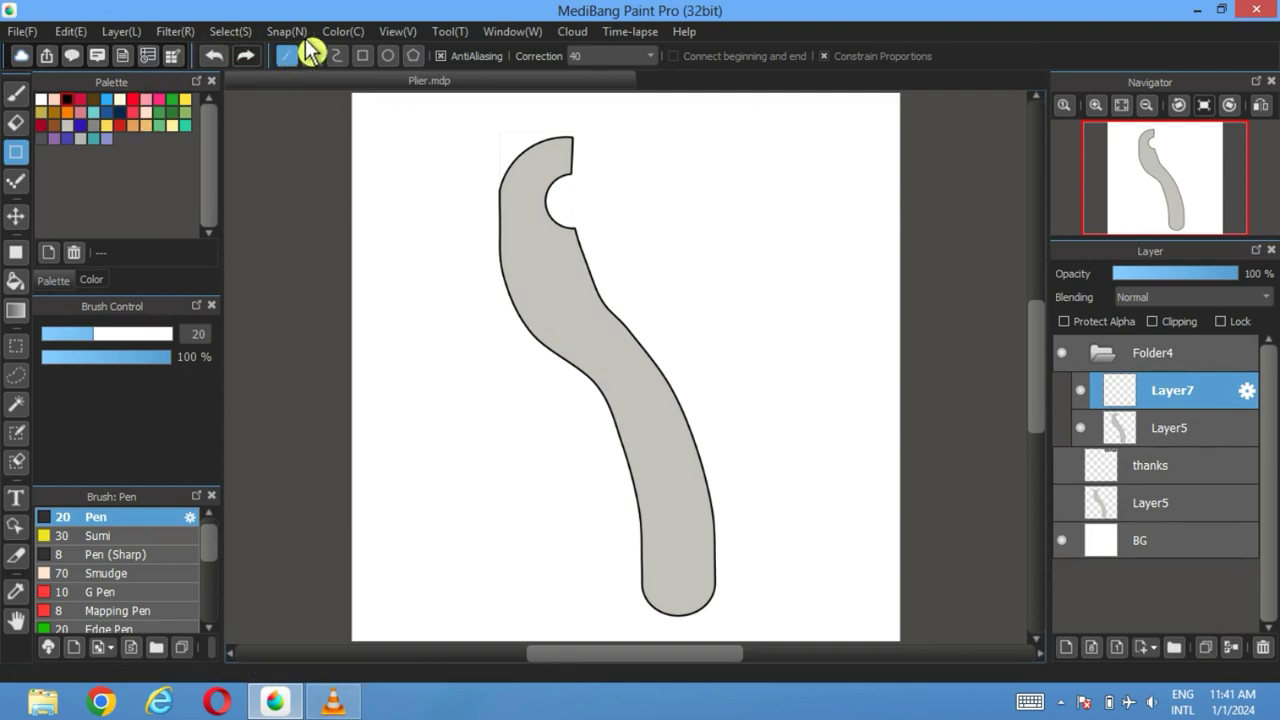
pyautogui.click(388, 58)
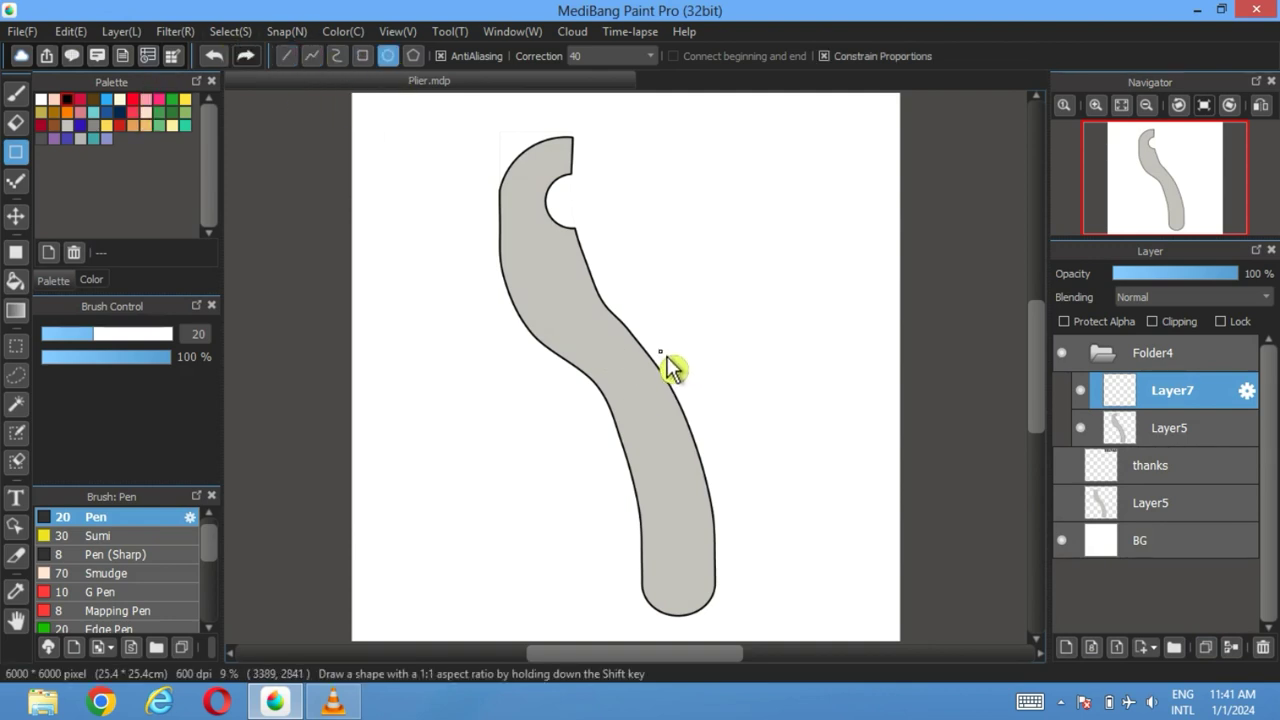
pyautogui.moveTo(674, 364); pyautogui.dragTo(640, 358)
pyautogui.click(16, 216)
pyautogui.click(1206, 647)
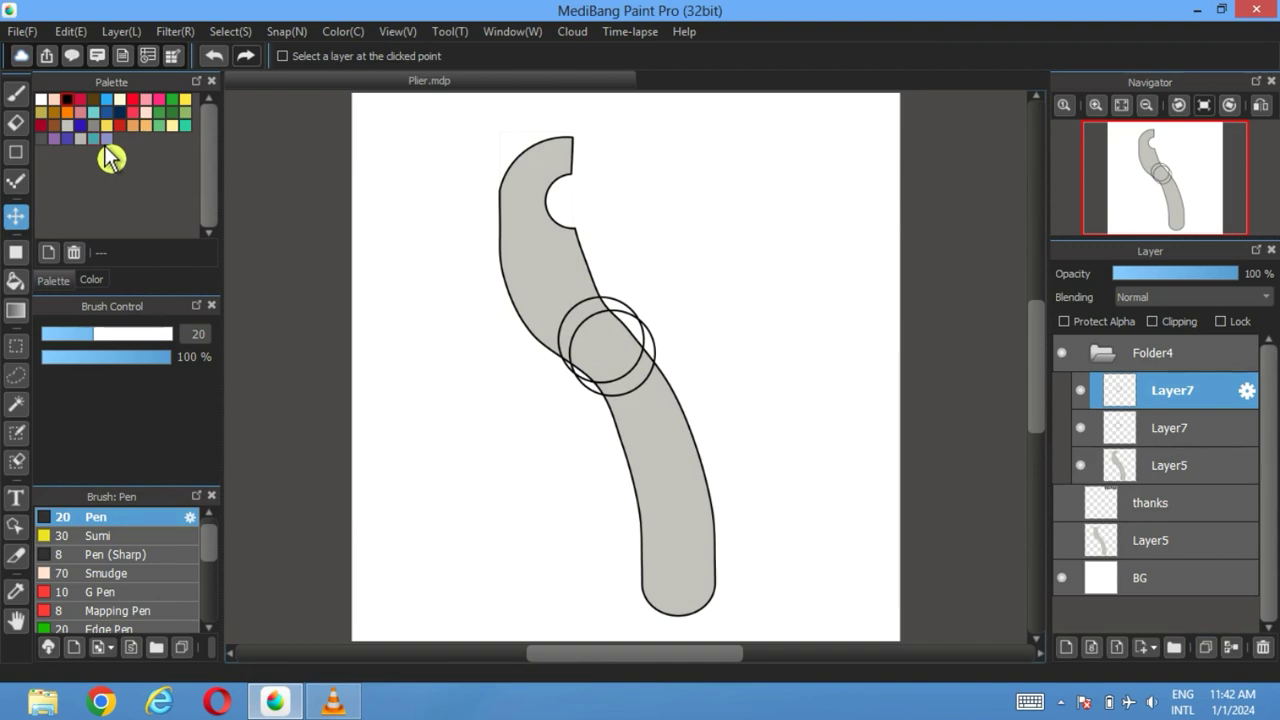
# Step: Fill the crescent of the bar between the two circles with black on a new layer and hide the lower-right circle's layer
pyautogui.click(15, 283)
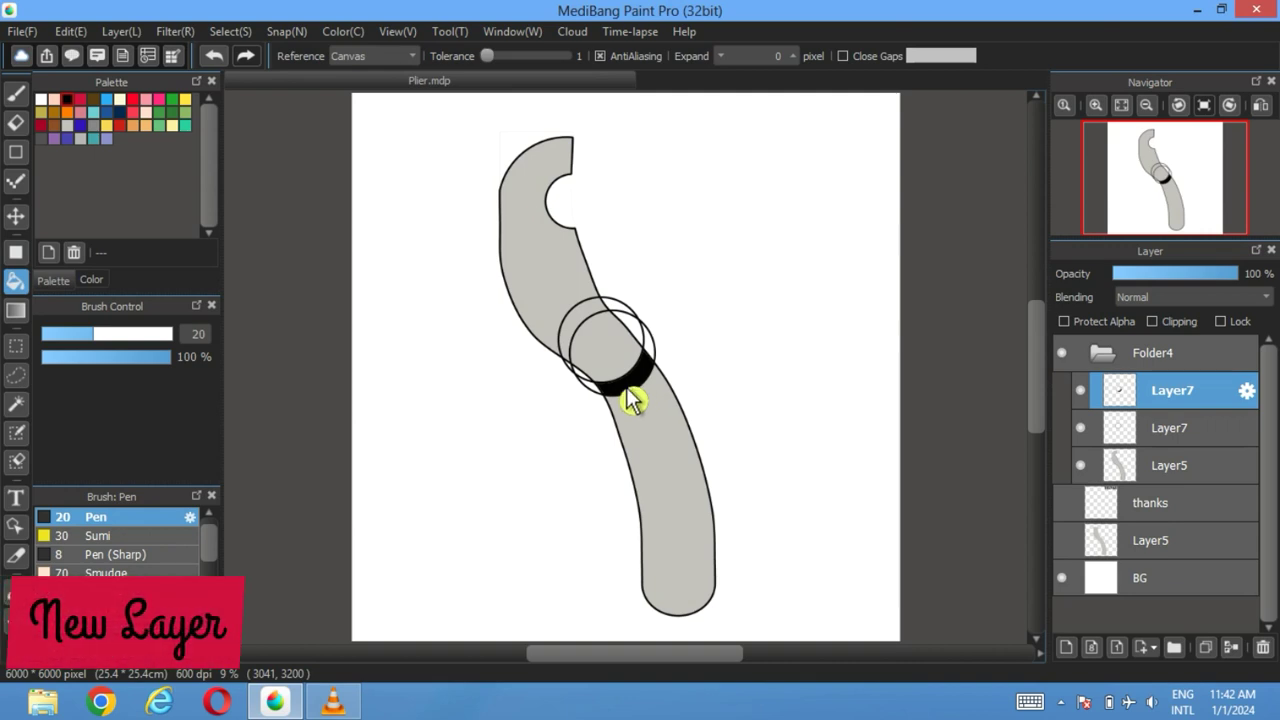
pyautogui.click(213, 56)
pyautogui.click(1066, 647)
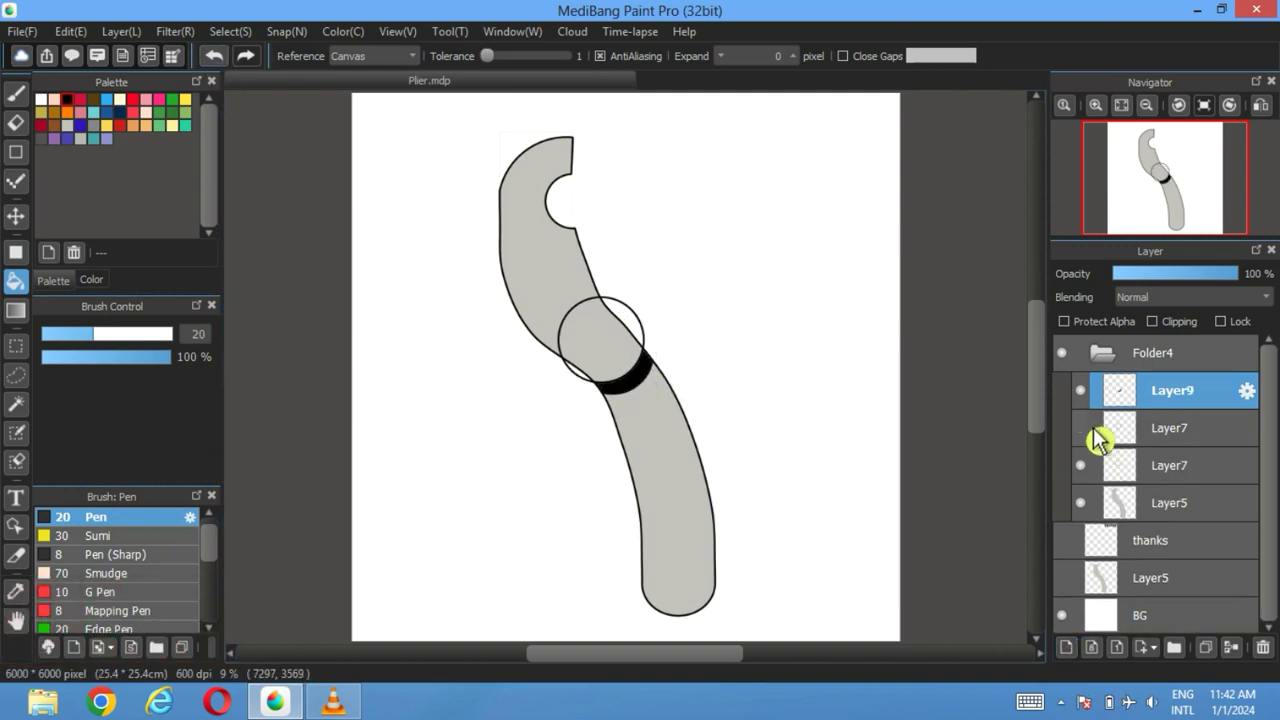
# Step: Hide the remaining circle outline and delete both Layer7 circle layers
pyautogui.click(1081, 466)
pyautogui.click(1200, 440)
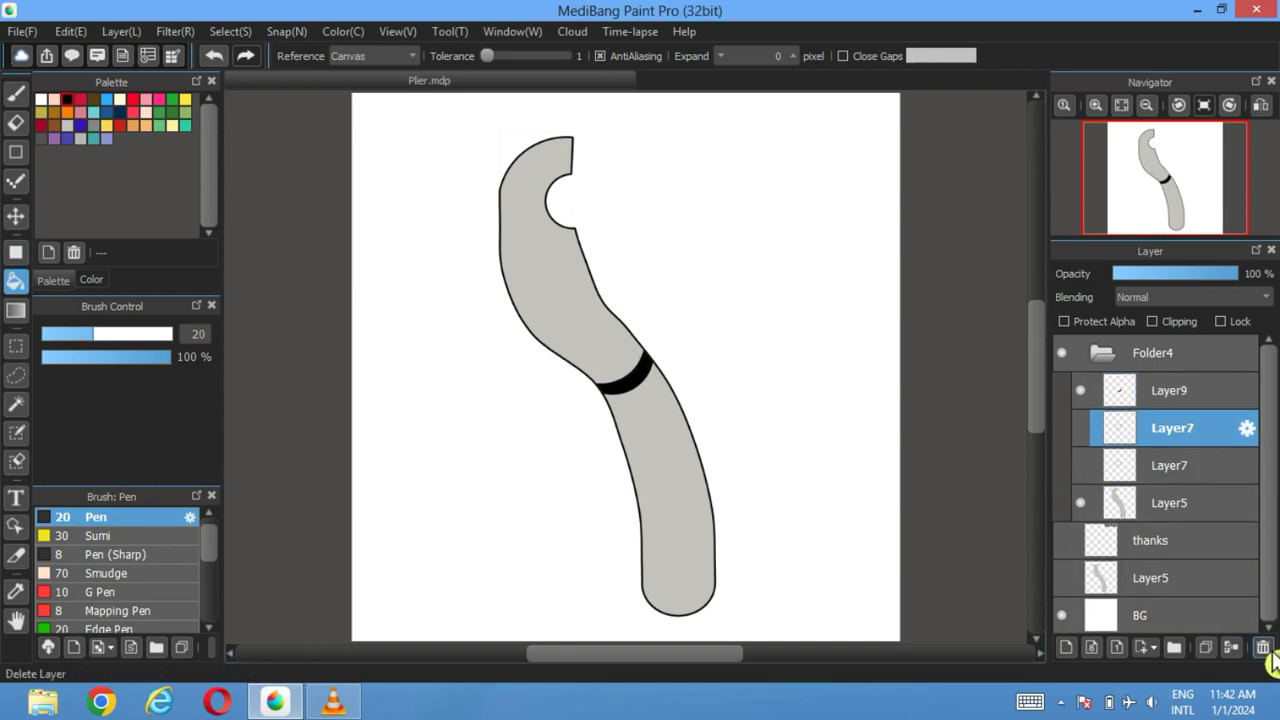
pyautogui.click(1272, 655)
pyautogui.click(1206, 440)
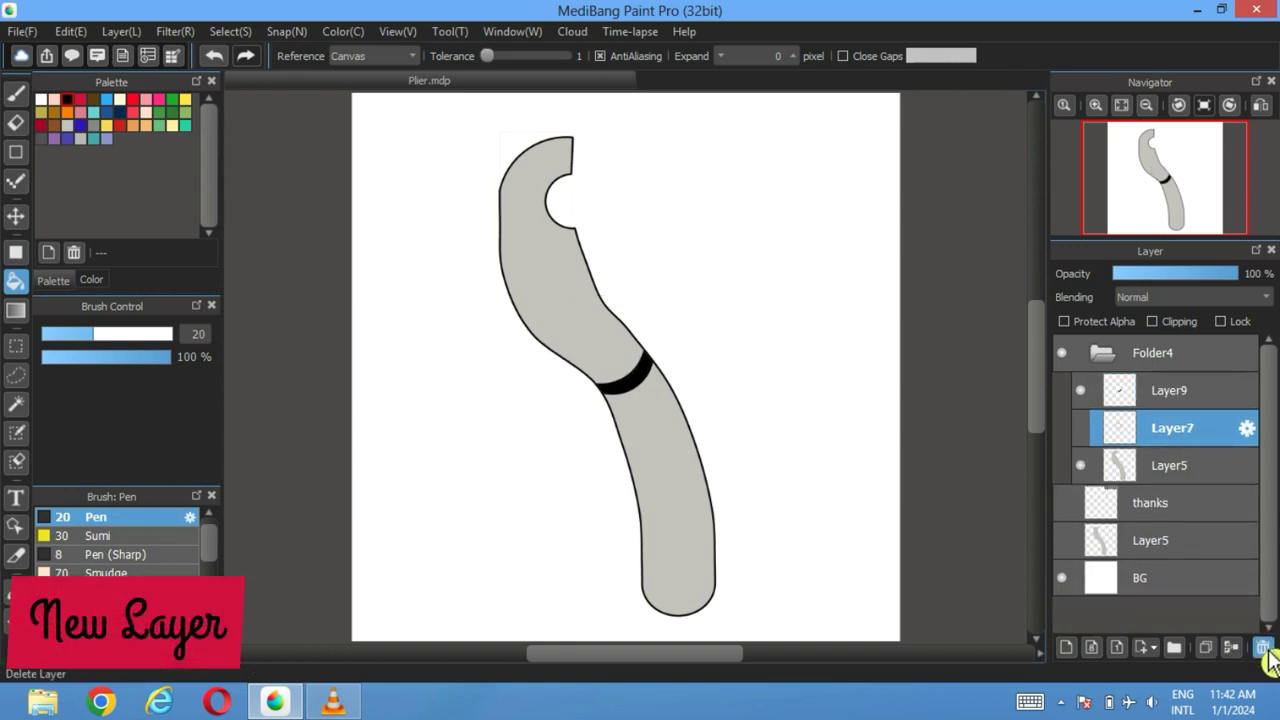
pyautogui.click(1268, 650)
# Step: Fill the bar's lower part below the black band with crimson red on a new layer
pyautogui.click(1066, 647)
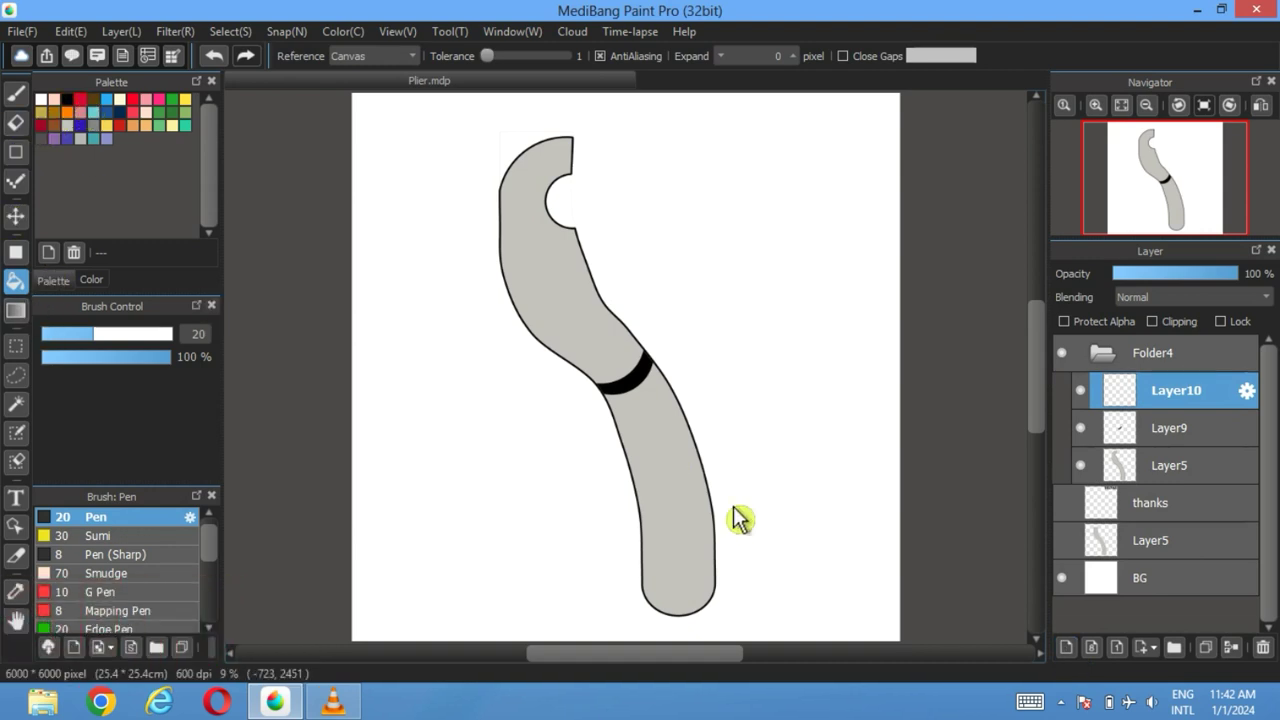
pyautogui.click(697, 485)
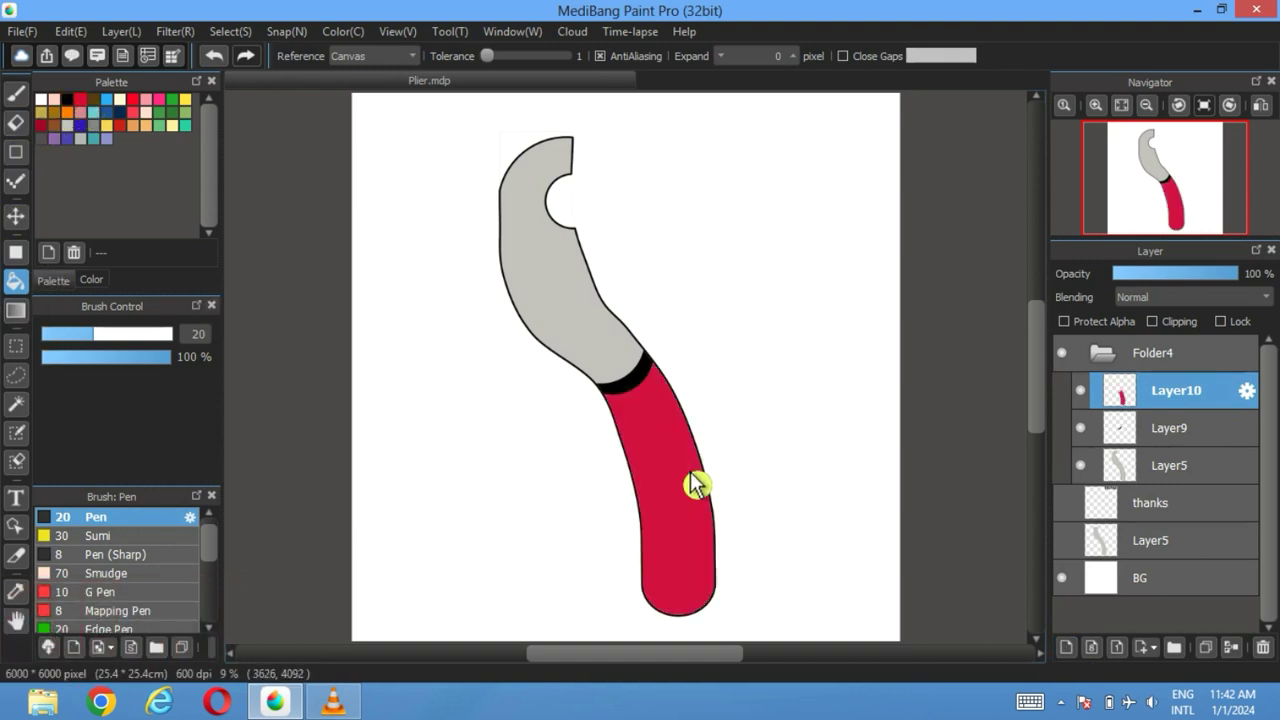
# Step: Duplicate Folder4 flipped horizontally and shift the copy left until the two jaw notches meet in a round hole
pyautogui.click(1104, 356)
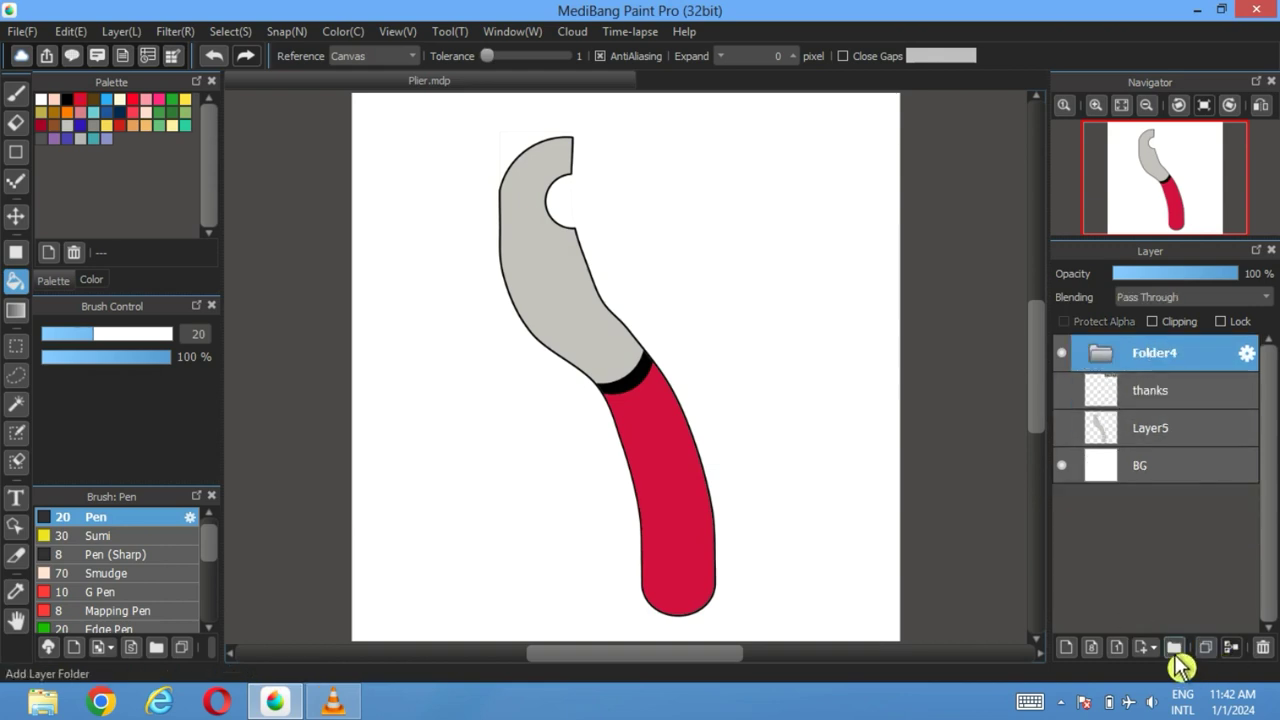
pyautogui.click(1174, 647)
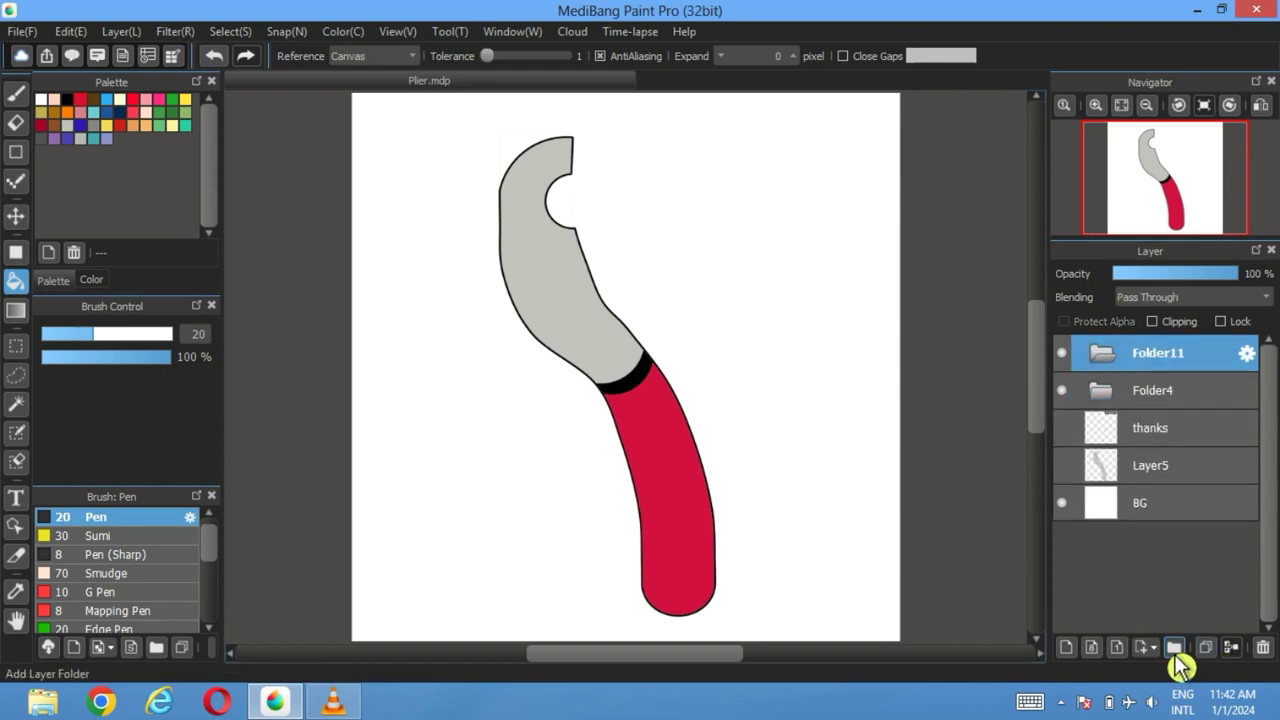
pyautogui.click(1262, 647)
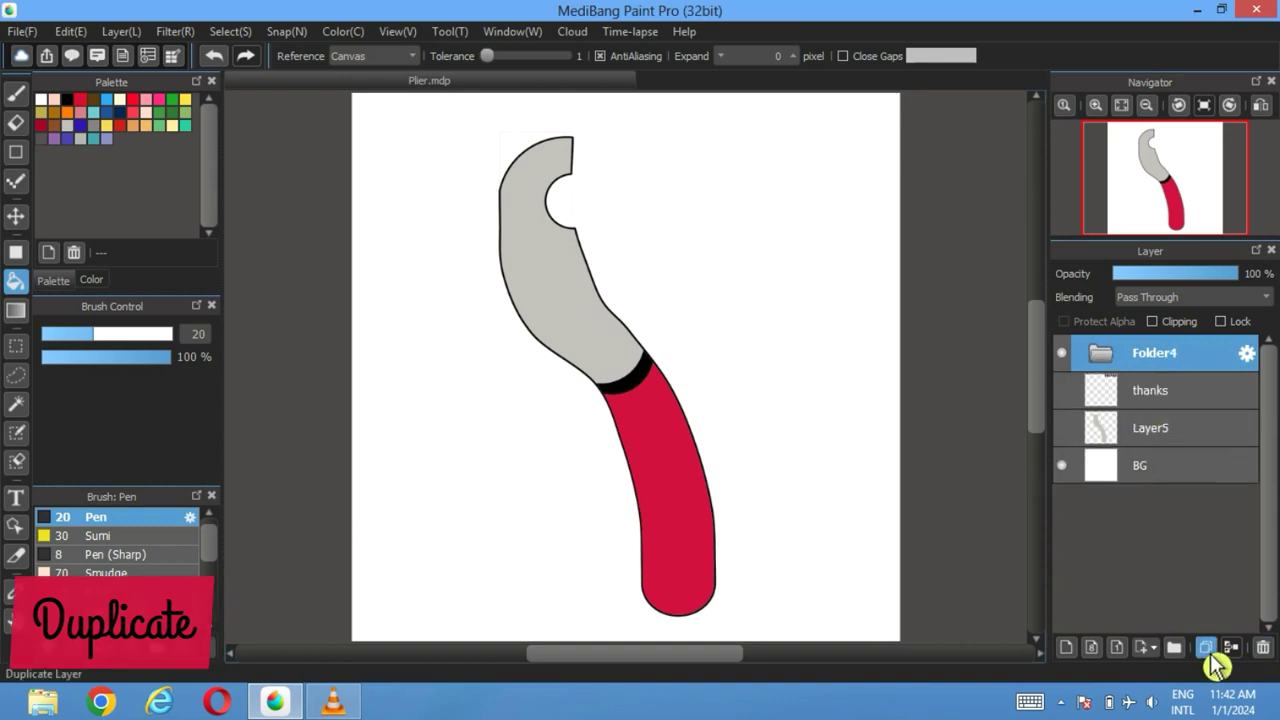
pyautogui.click(1207, 650)
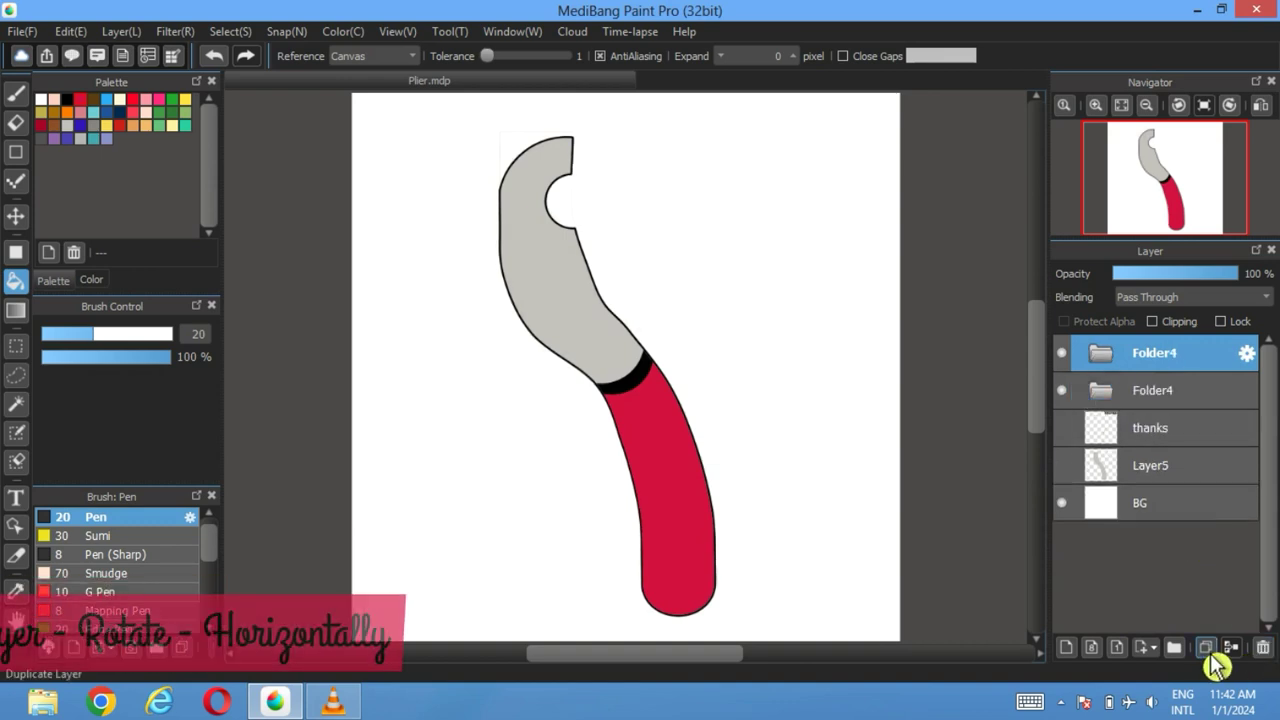
pyautogui.click(121, 32)
pyautogui.moveTo(290, 568)
pyautogui.click(460, 600)
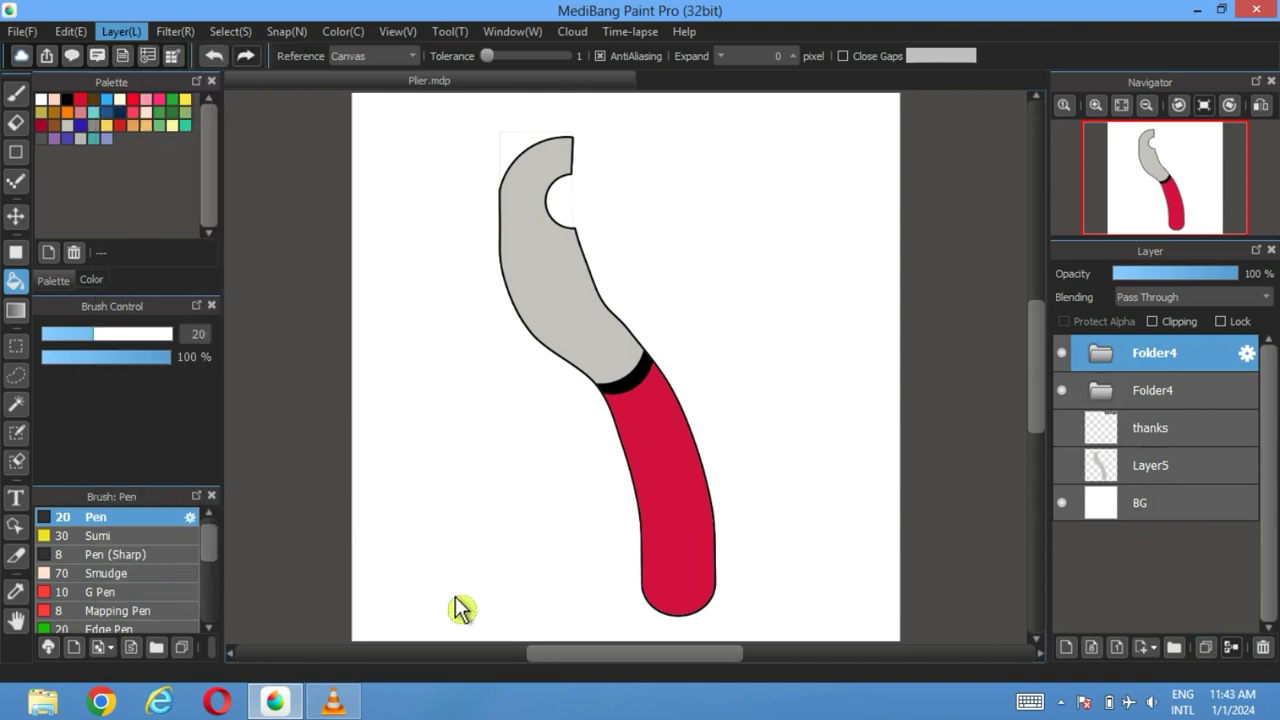
pyautogui.click(16, 216)
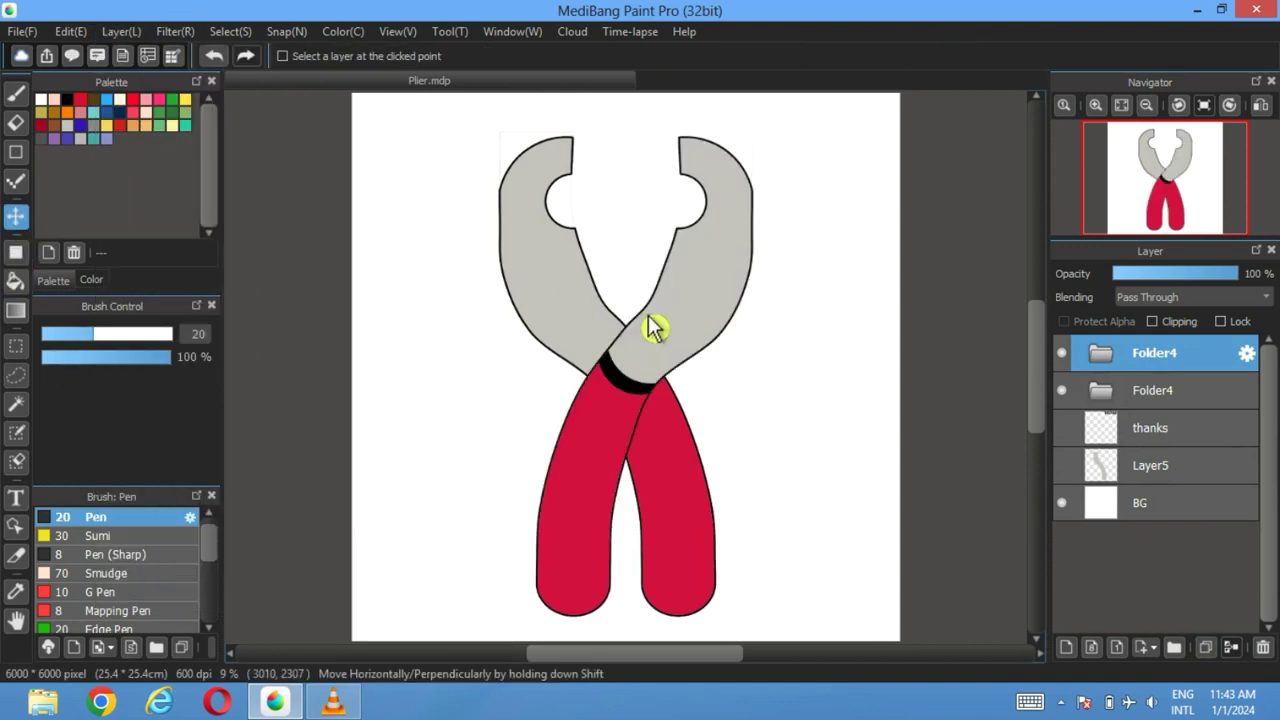
pyautogui.moveTo(650, 336); pyautogui.dragTo(574, 329)
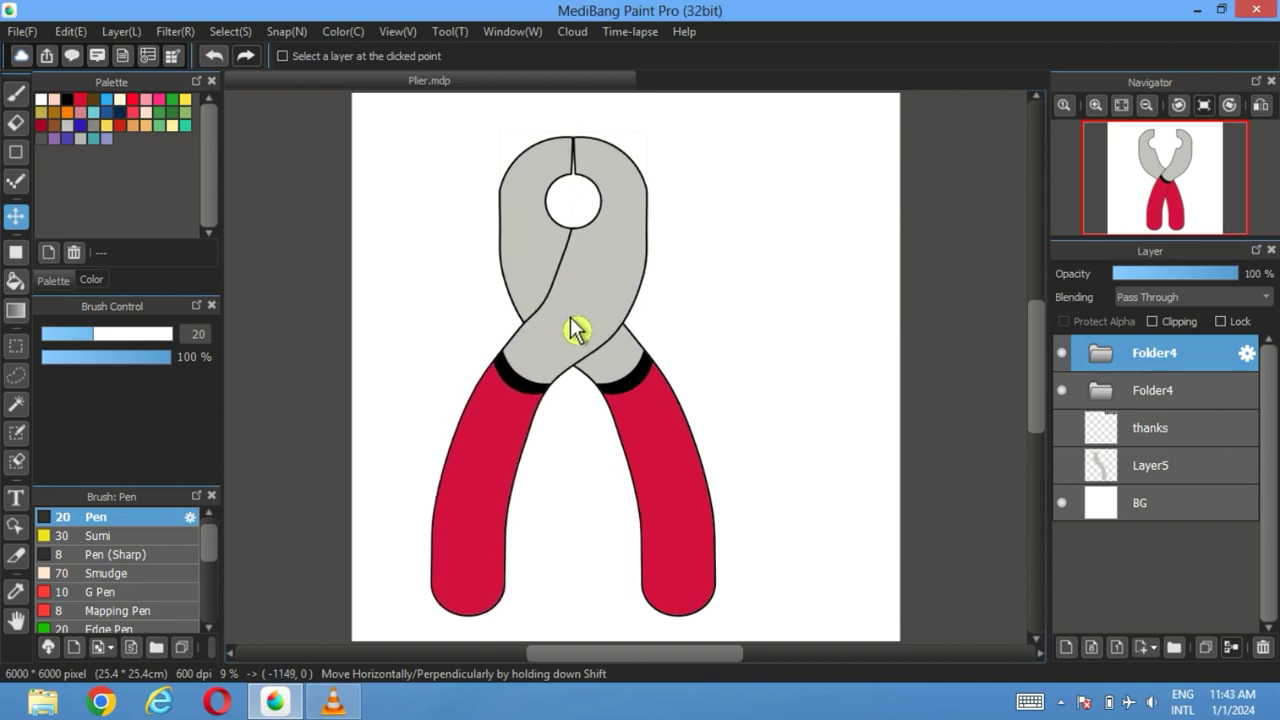
# Step: Draw a small black circle outline at the crossing of the two arms on a new layer and fill it with dark grey
pyautogui.click(1102, 353)
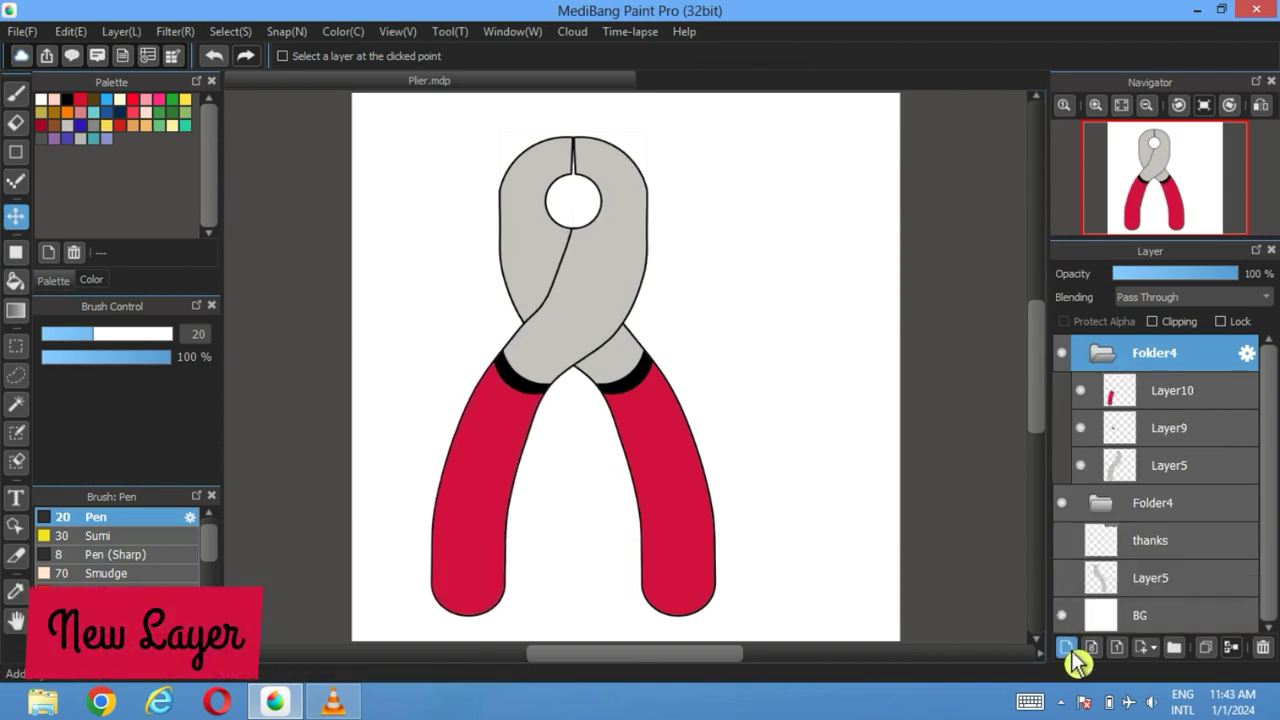
pyautogui.click(1067, 648)
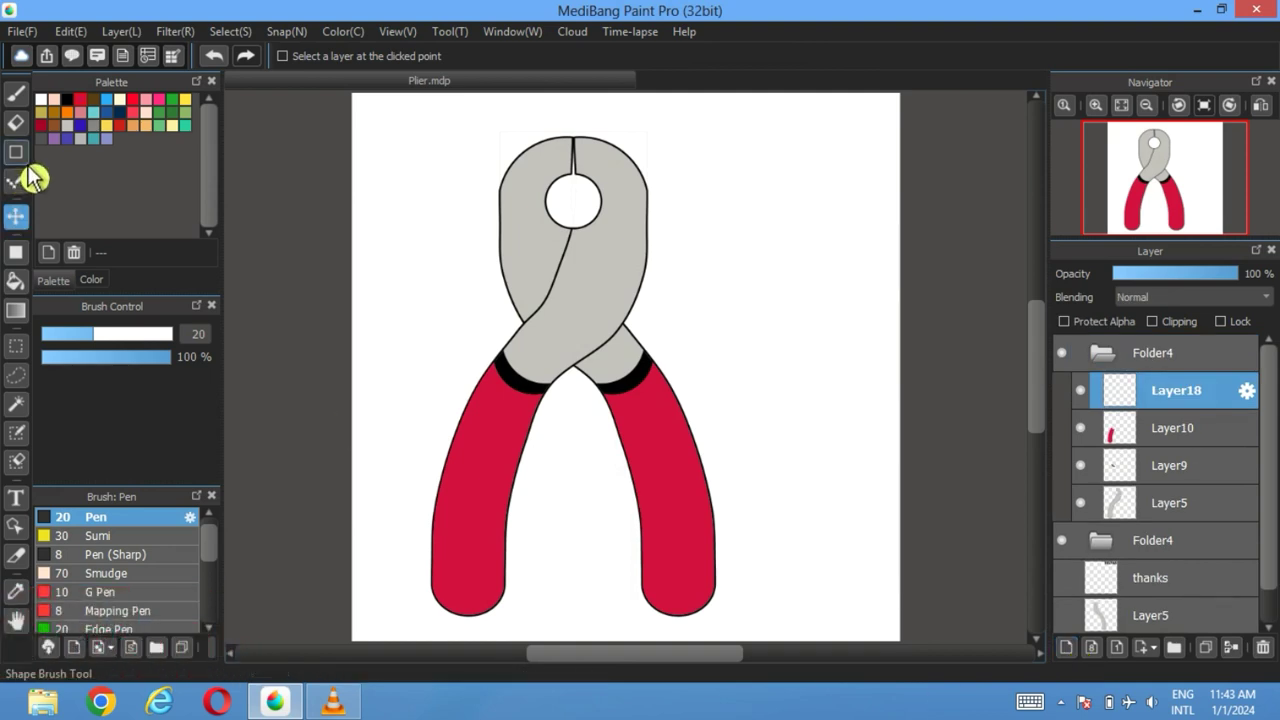
pyautogui.click(17, 154)
pyautogui.scroll(2, 533, 360)
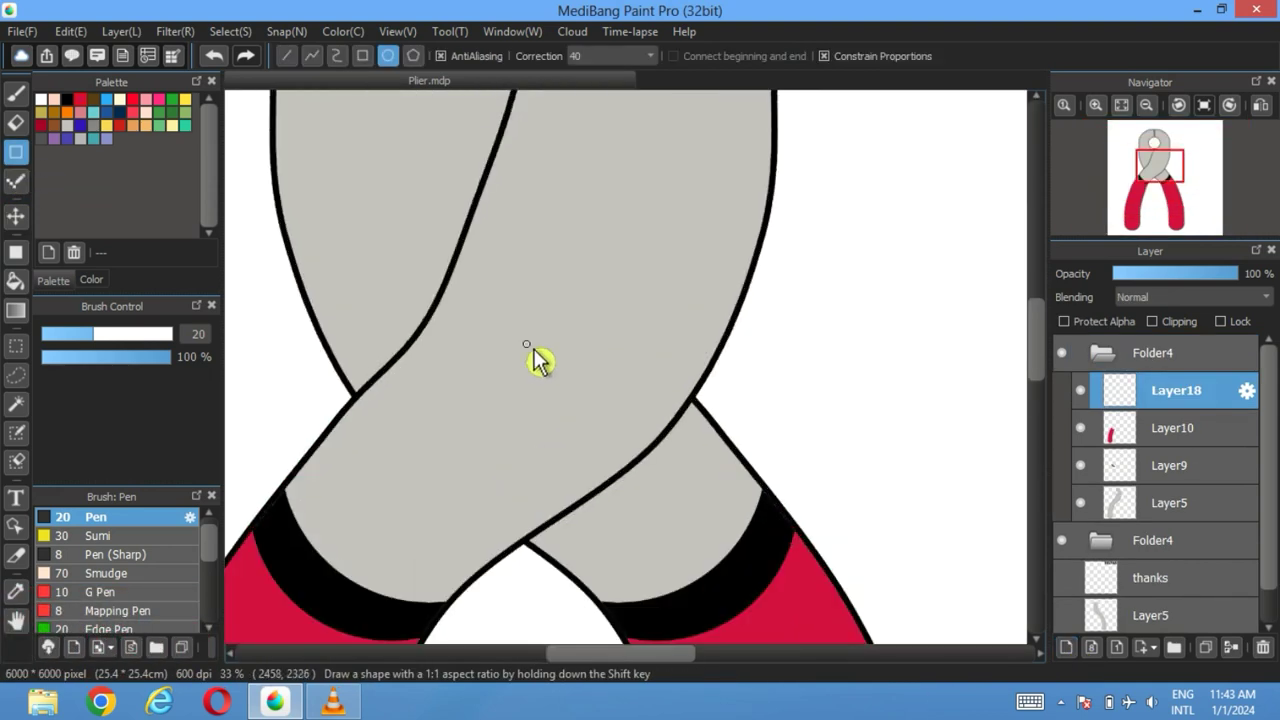
pyautogui.moveTo(540, 376); pyautogui.dragTo(498, 402)
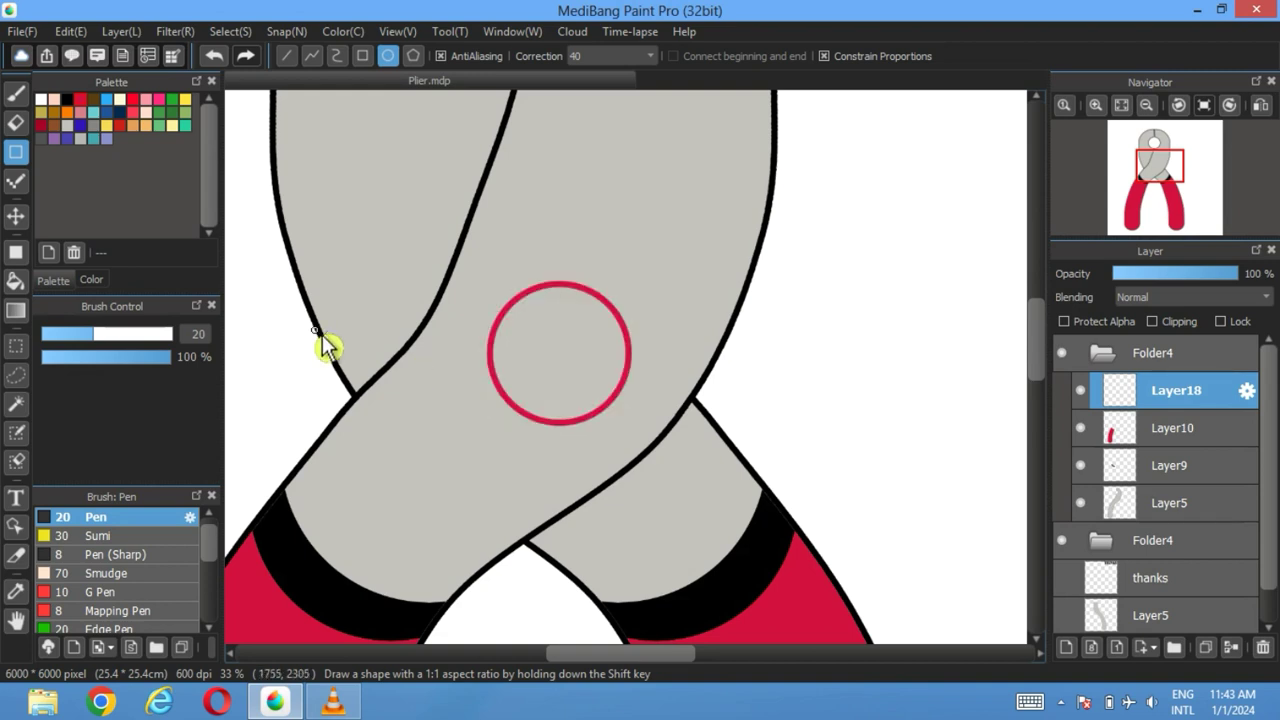
pyautogui.click(214, 55)
pyautogui.moveTo(610, 306); pyautogui.dragTo(537, 398)
pyautogui.click(15, 215)
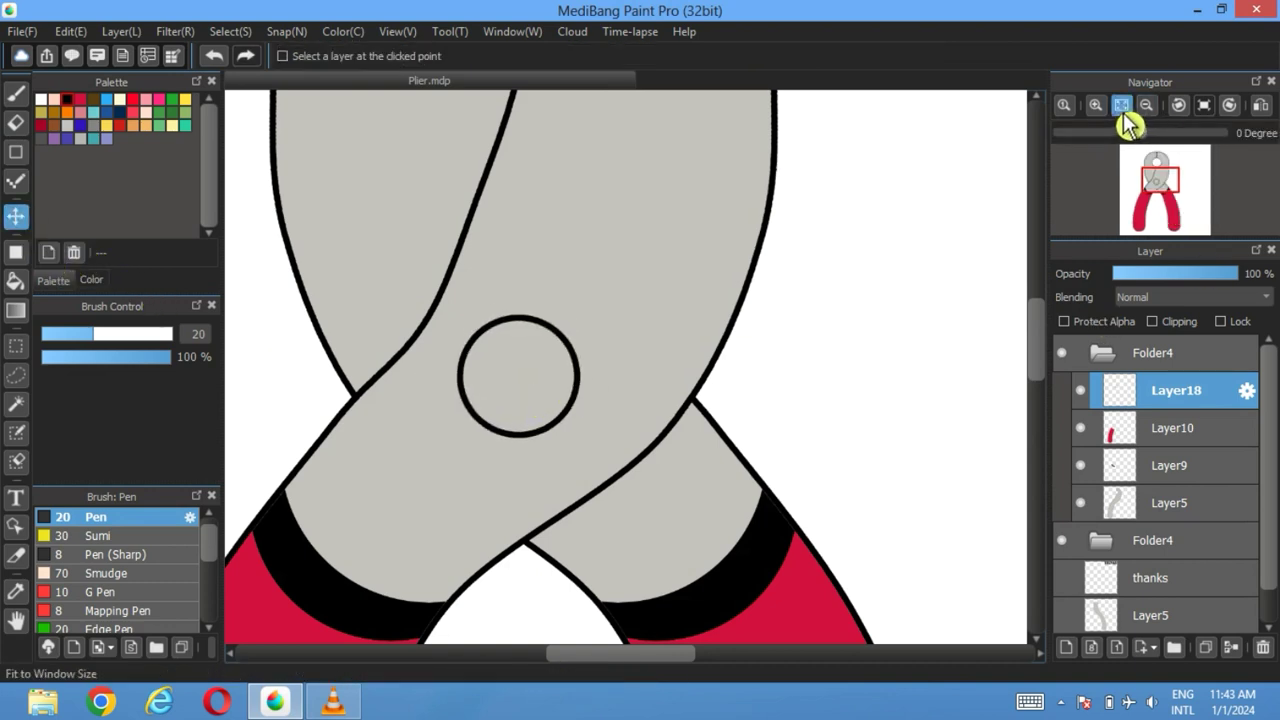
pyautogui.click(1121, 104)
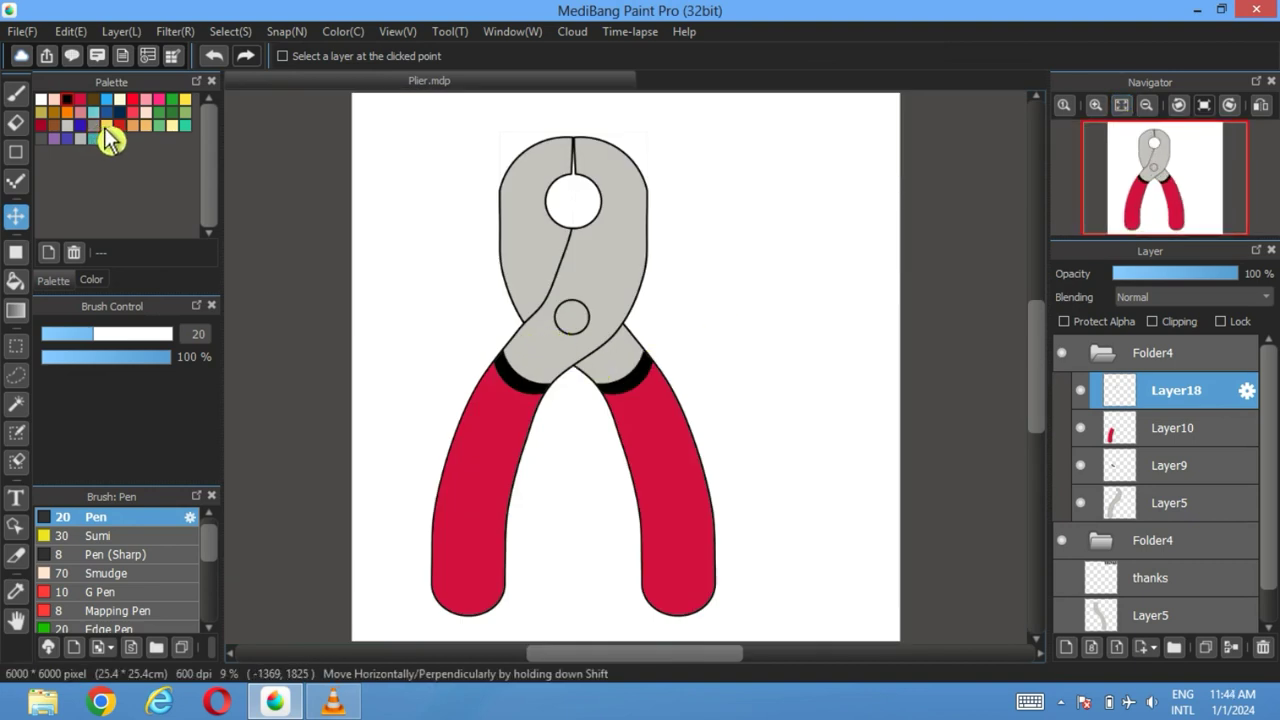
pyautogui.click(15, 281)
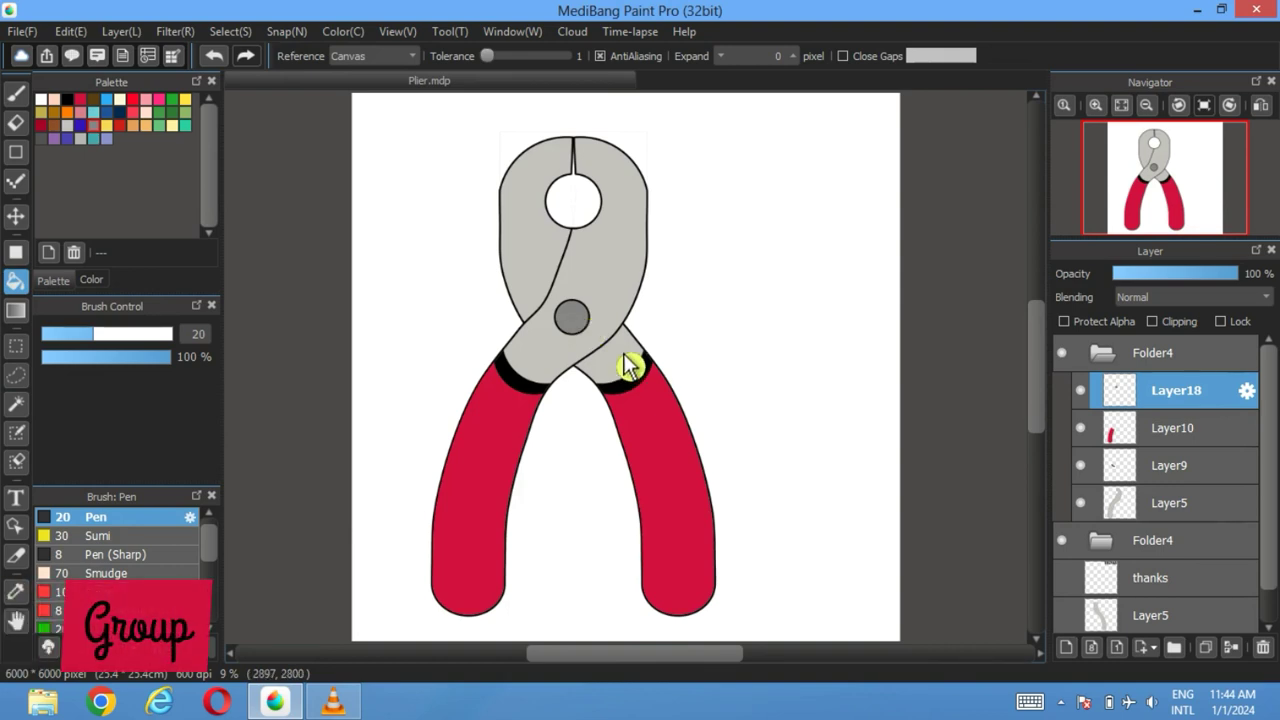
# Step: Group both Folder4 folders in a new folder and move the complete pliers to the right side of the canvas
pyautogui.click(1102, 353)
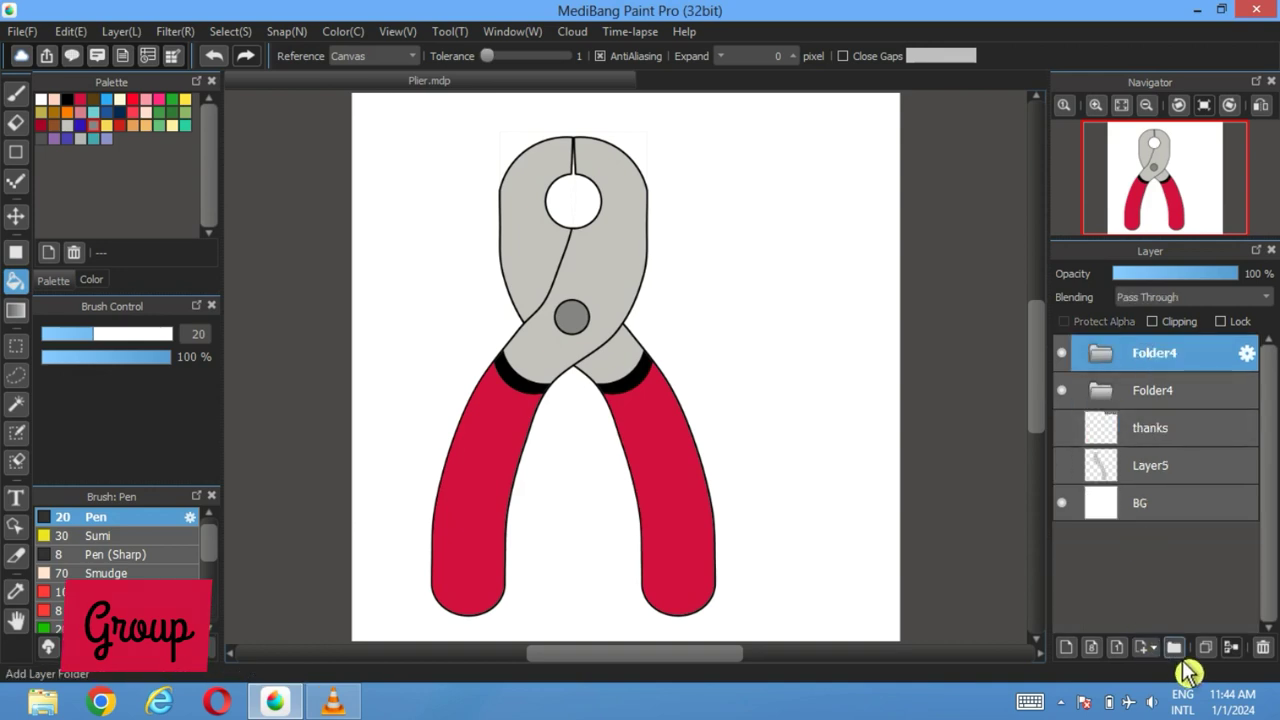
pyautogui.click(1174, 647)
pyautogui.moveTo(1150, 435); pyautogui.dragTo(1127, 382)
pyautogui.click(1102, 353)
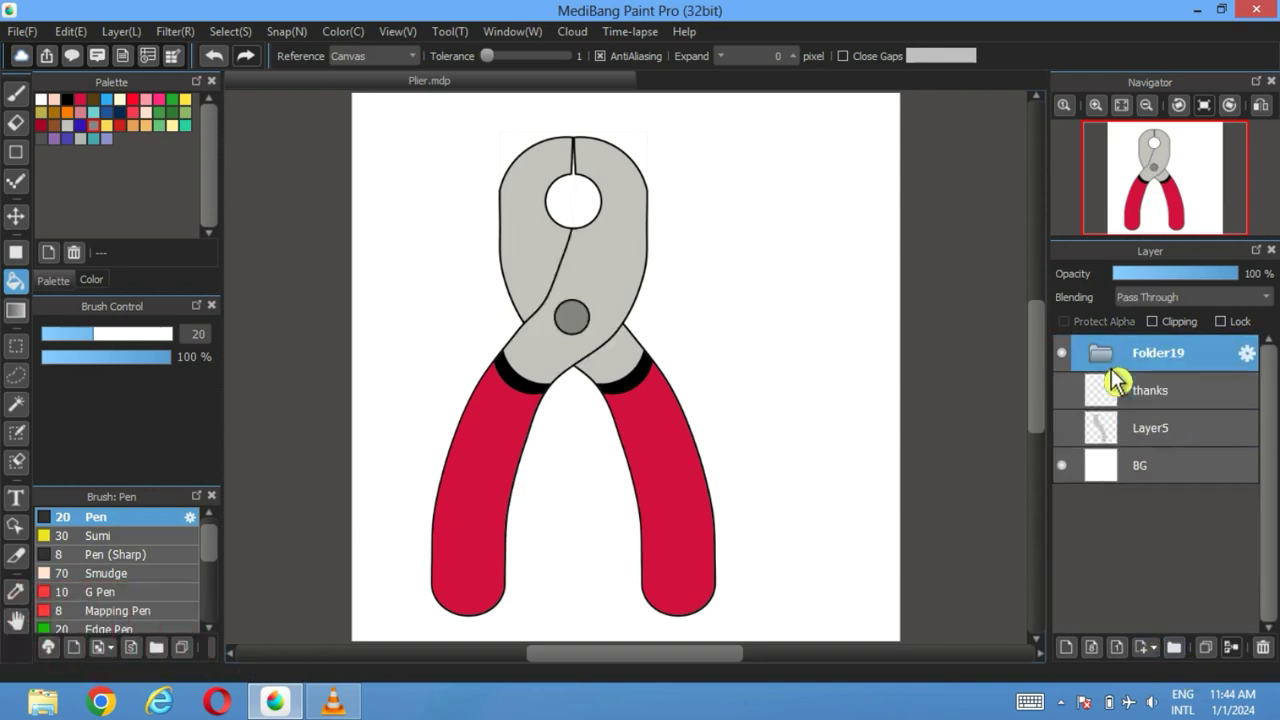
pyautogui.click(15, 216)
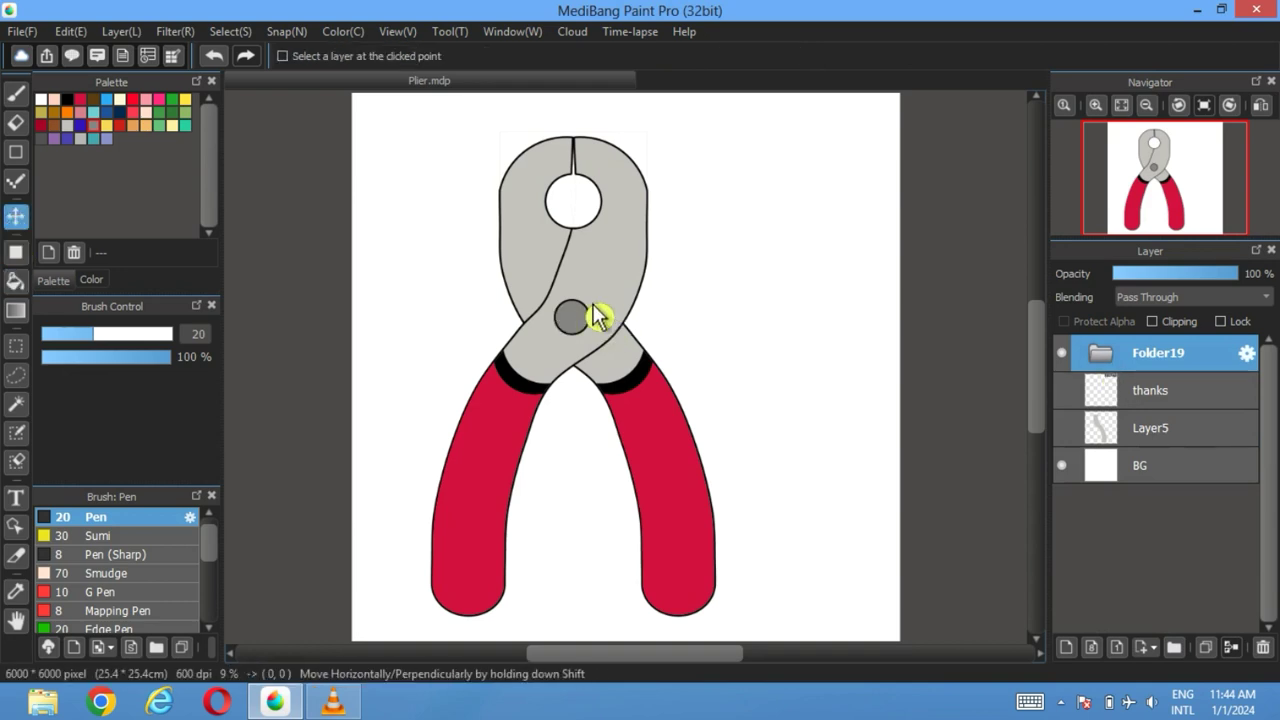
pyautogui.moveTo(594, 314)
pyautogui.mouseDown()
pyautogui.moveTo(534, 323)
pyautogui.moveTo(786, 323)
pyautogui.mouseUp()
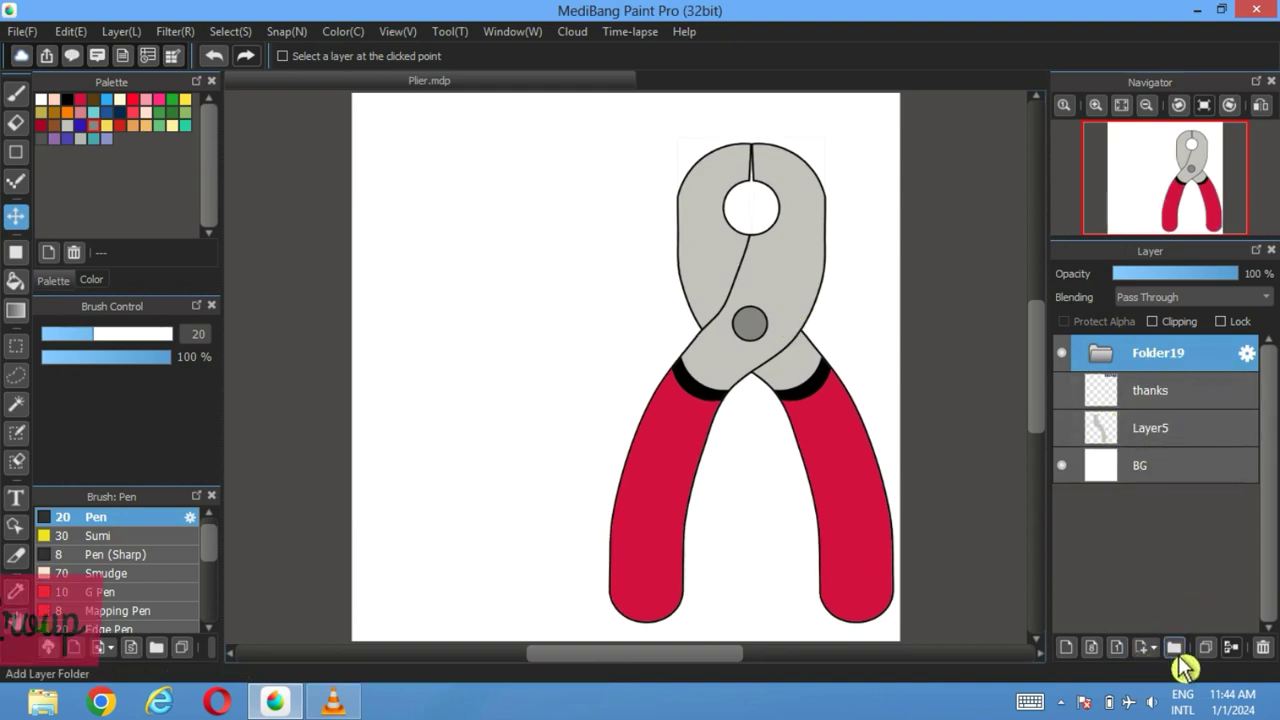
# Step: Hide the grouped pliers folder and put the plain grey bar's Layer5, made visible, into a new folder
pyautogui.click(1064, 355)
pyautogui.click(1174, 647)
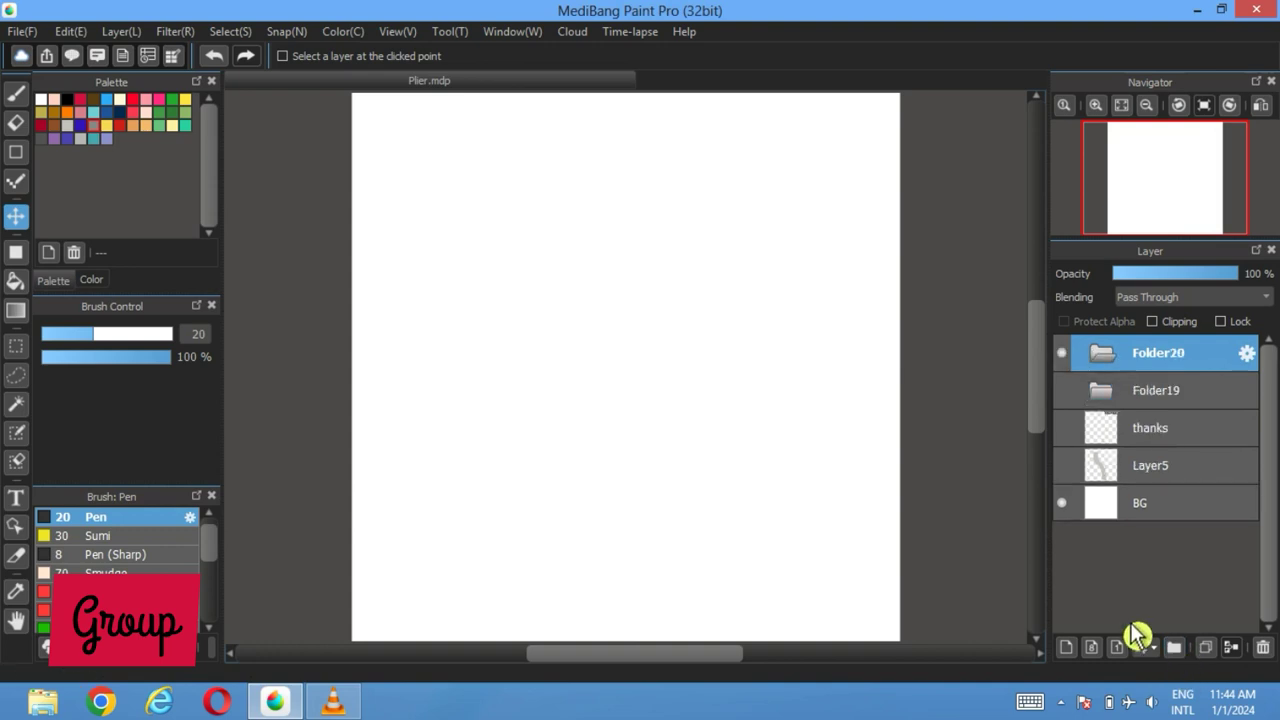
pyautogui.moveTo(1186, 472)
pyautogui.mouseDown()
pyautogui.moveTo(1171, 391)
pyautogui.moveTo(1125, 372)
pyautogui.moveTo(1094, 403)
pyautogui.mouseUp()
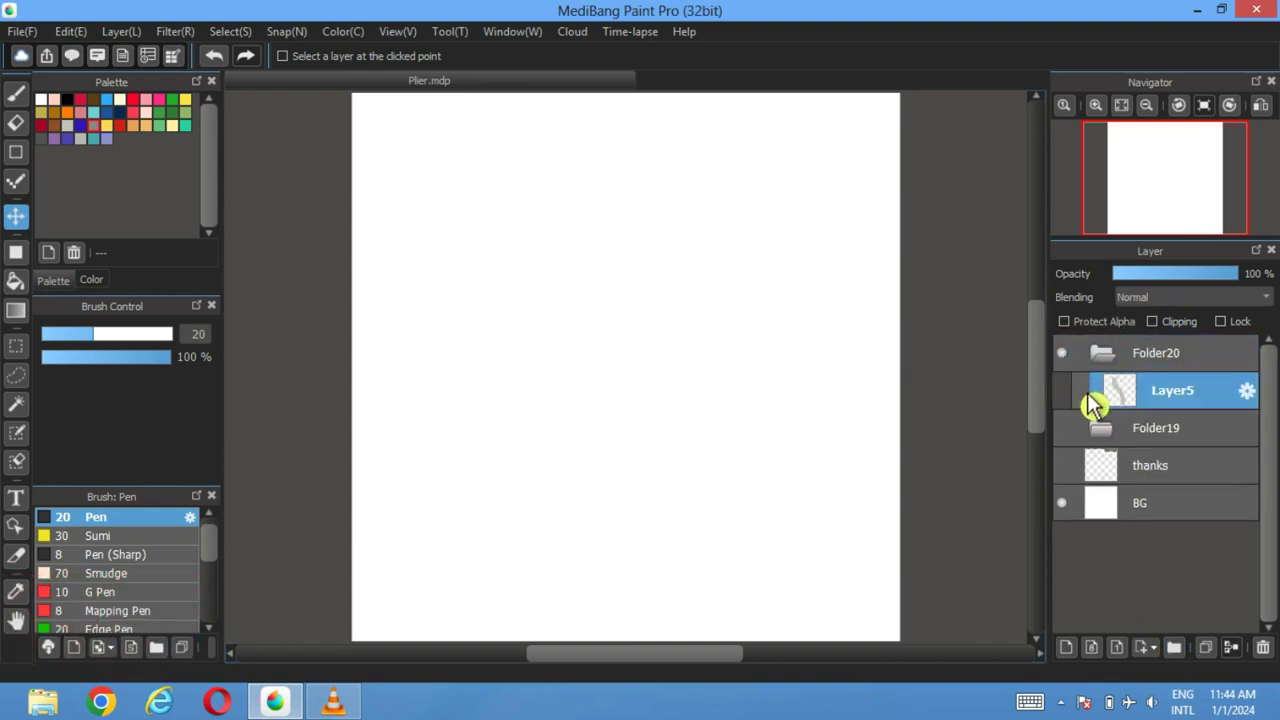
# Step: Transform the grey bar on Layer5 to be shorter and narrower, and shift it slightly down on the canvas
pyautogui.click(230, 31)
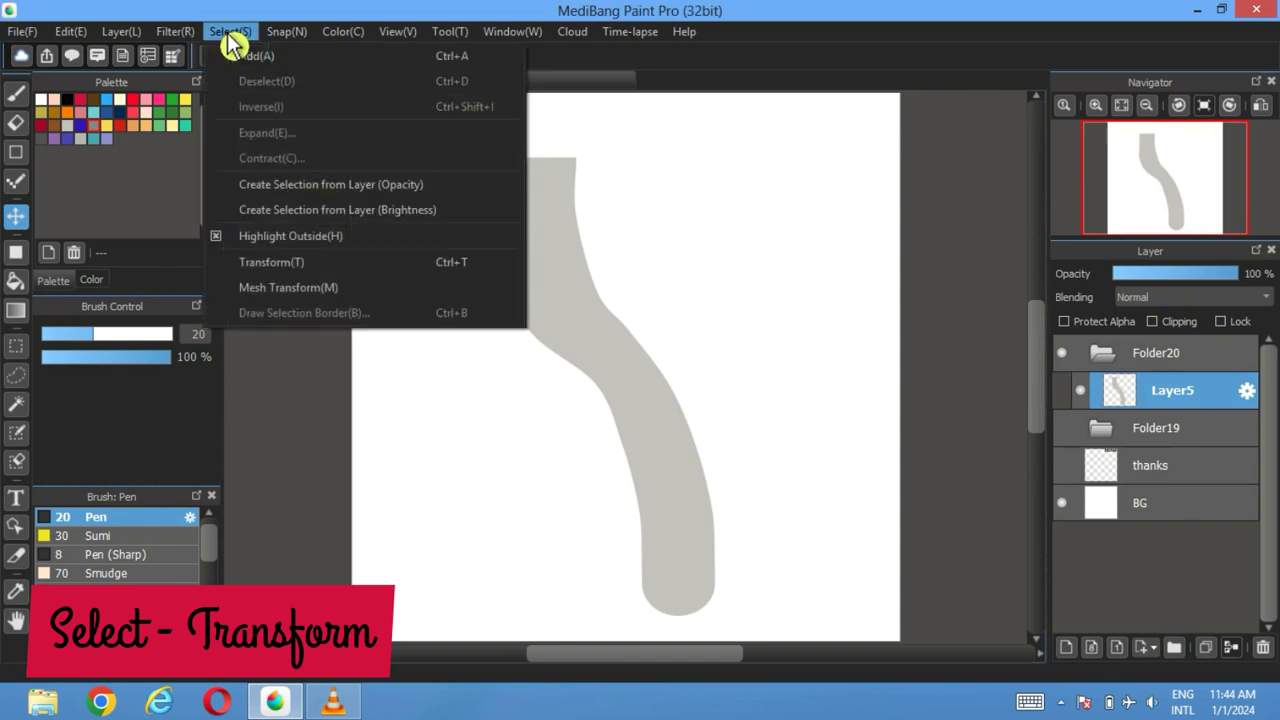
pyautogui.click(253, 272)
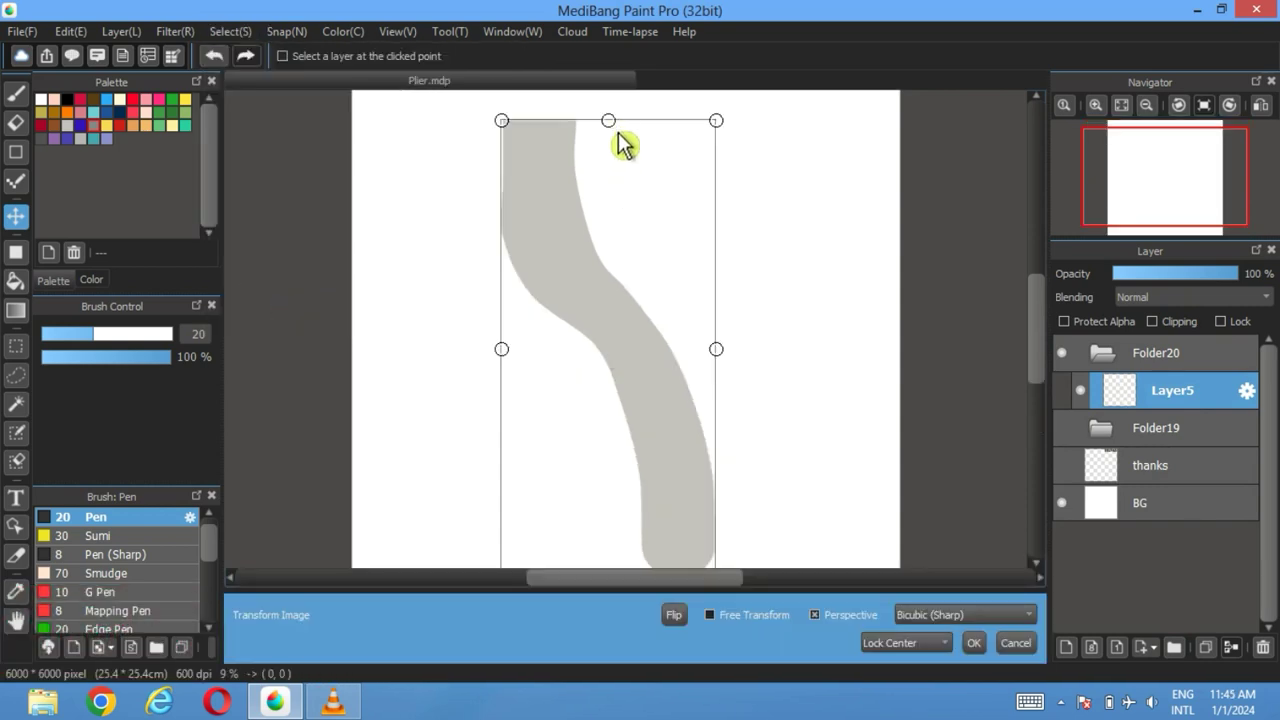
pyautogui.moveTo(618, 133); pyautogui.dragTo(621, 172)
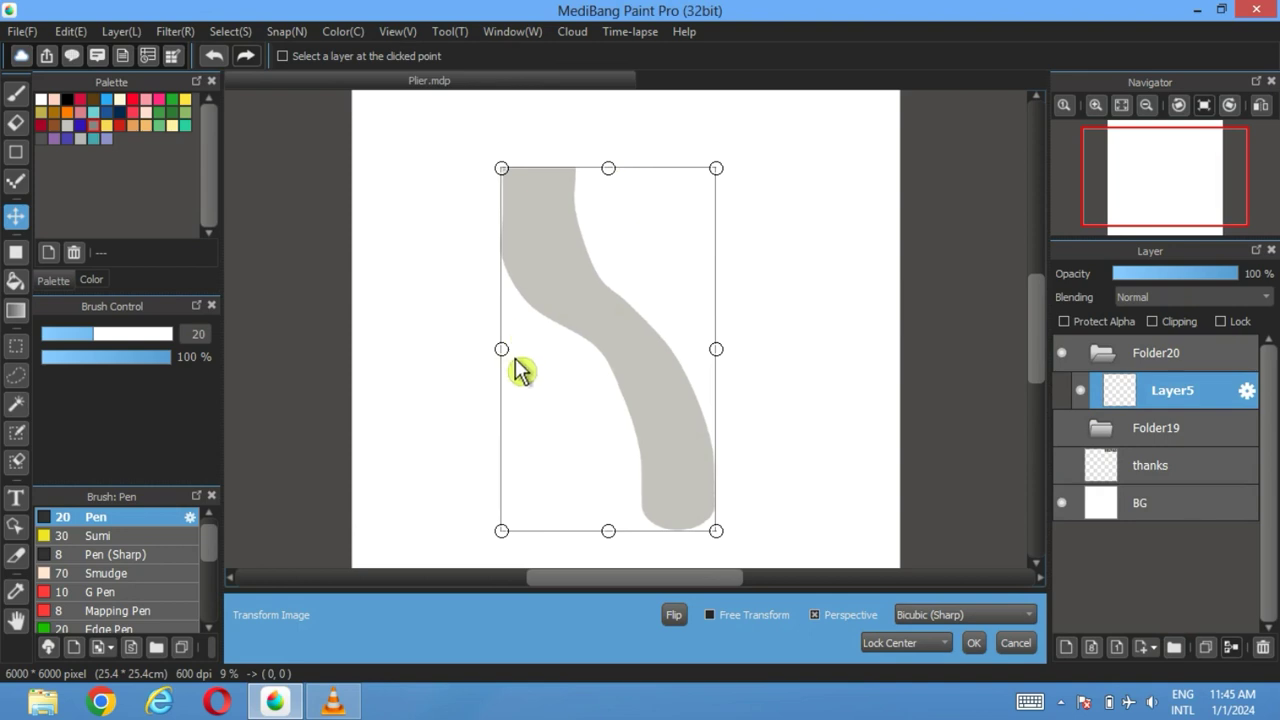
pyautogui.moveTo(514, 352); pyautogui.dragTo(531, 351)
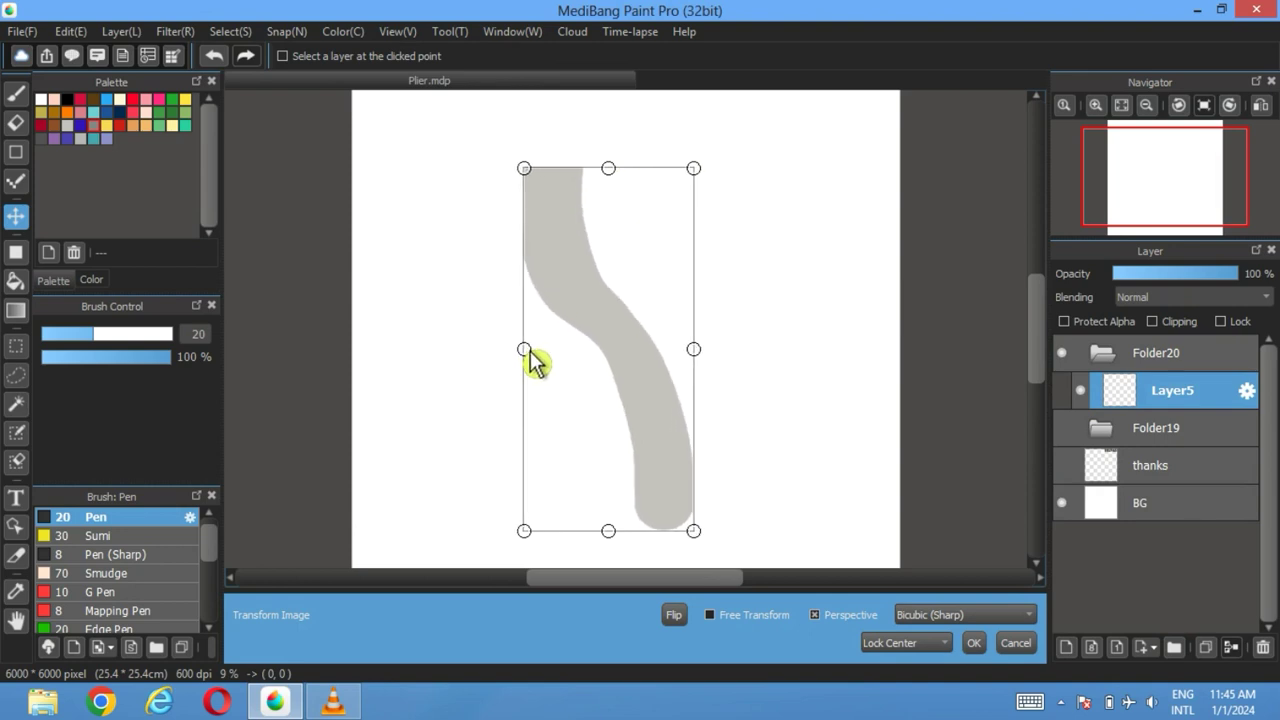
pyautogui.moveTo(598, 300); pyautogui.dragTo(590, 325)
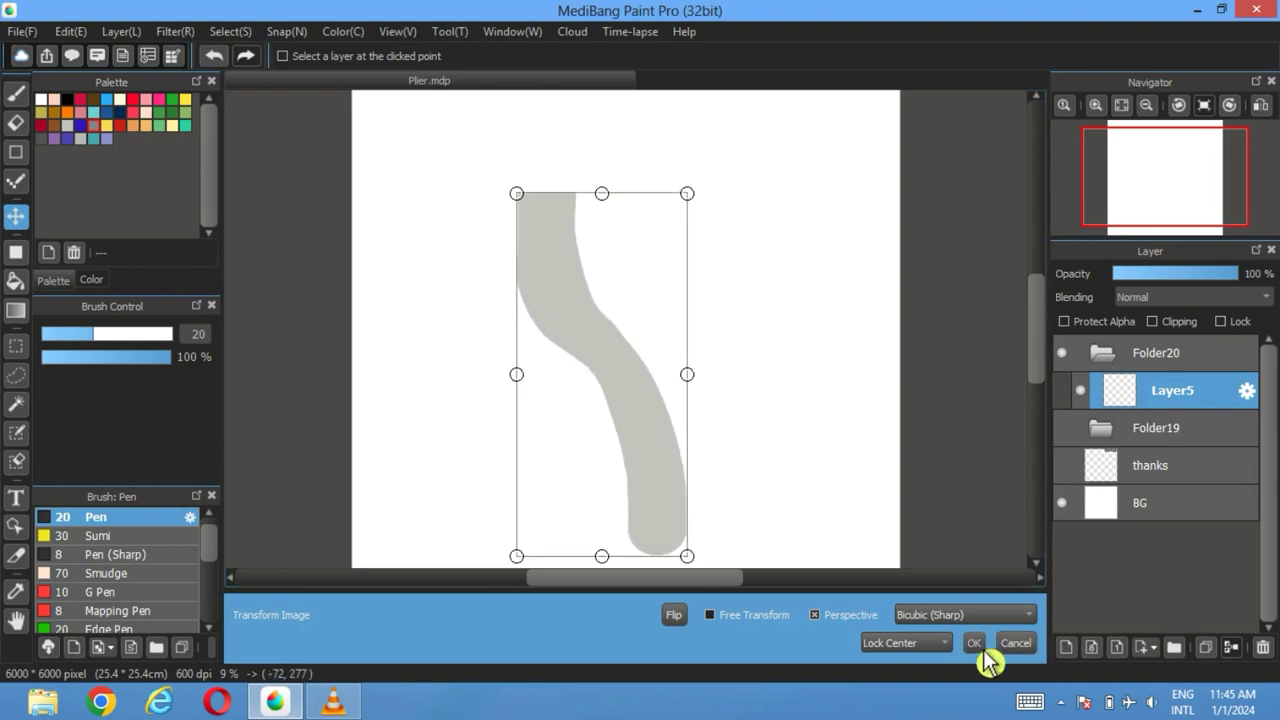
# Step: Start a 12 by 12 Mesh Transform on the grey bar and stretch its whole top edge upward with Horizontal Link
pyautogui.click(230, 31)
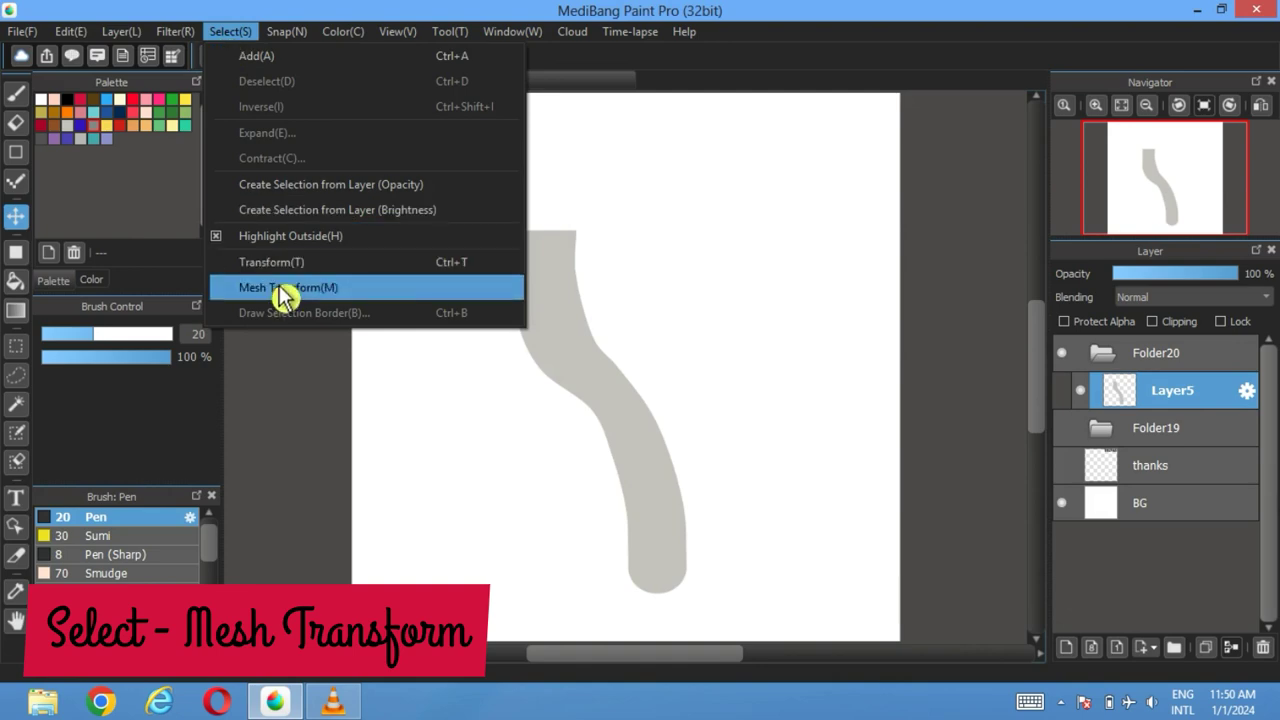
pyautogui.click(283, 290)
pyautogui.scroll(3, 586, 286)
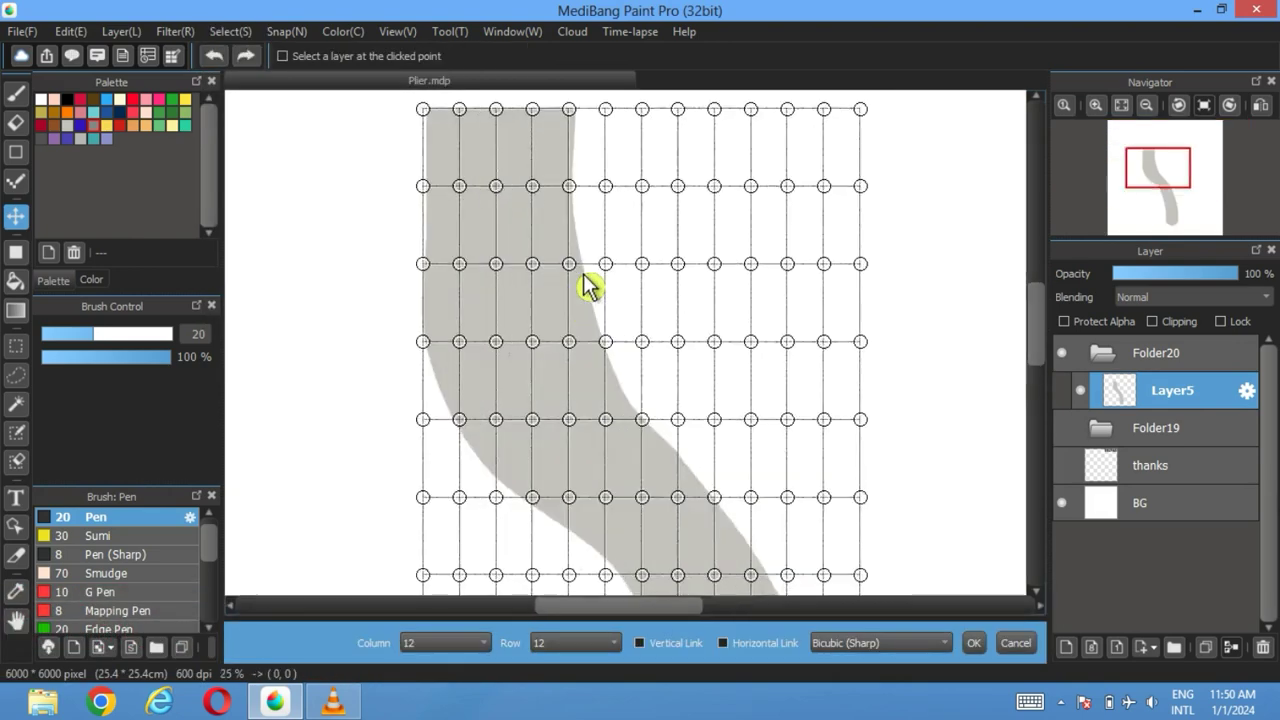
pyautogui.scroll(1, 586, 286)
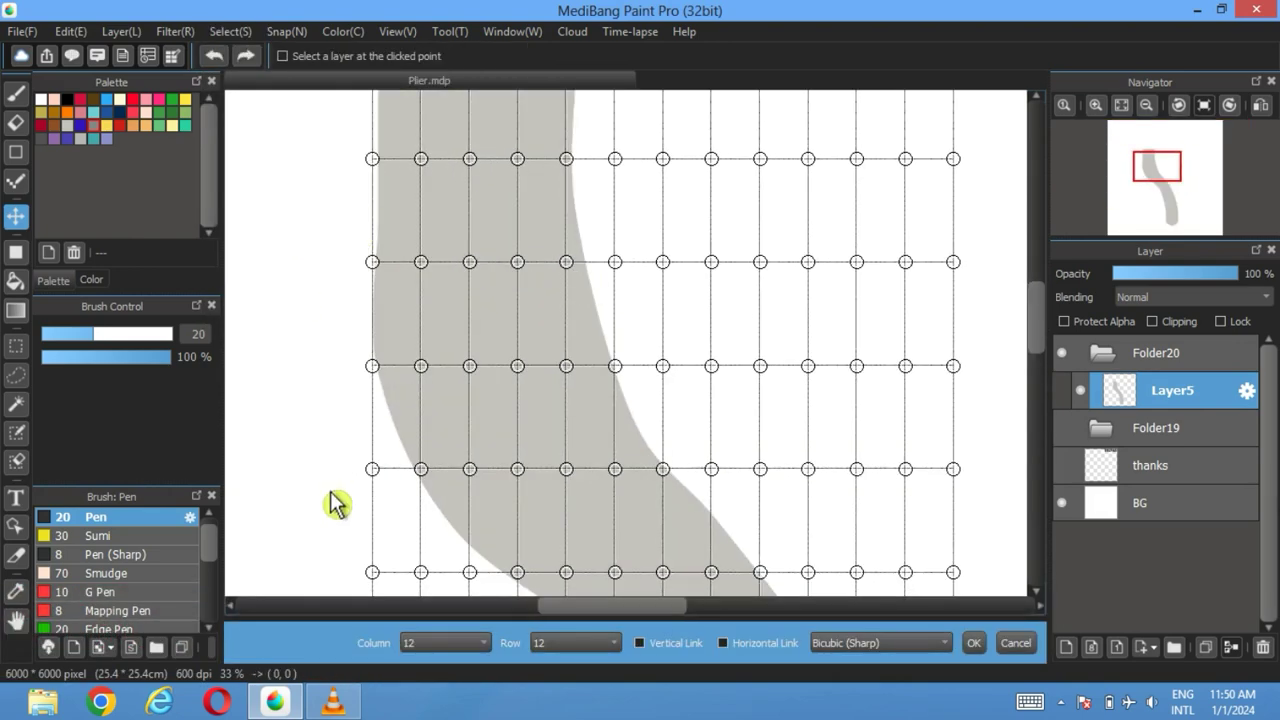
pyautogui.scroll(3, 320, 442)
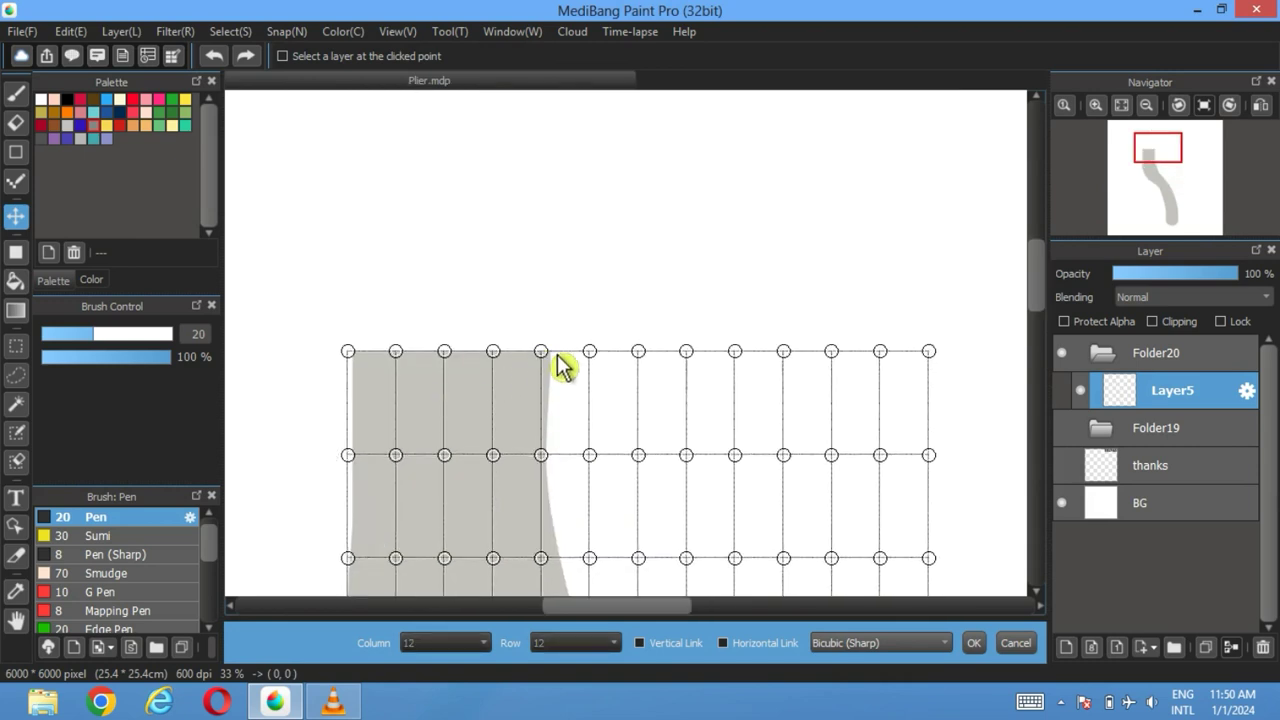
pyautogui.click(744, 646)
pyautogui.moveTo(541, 351); pyautogui.dragTo(545, 216)
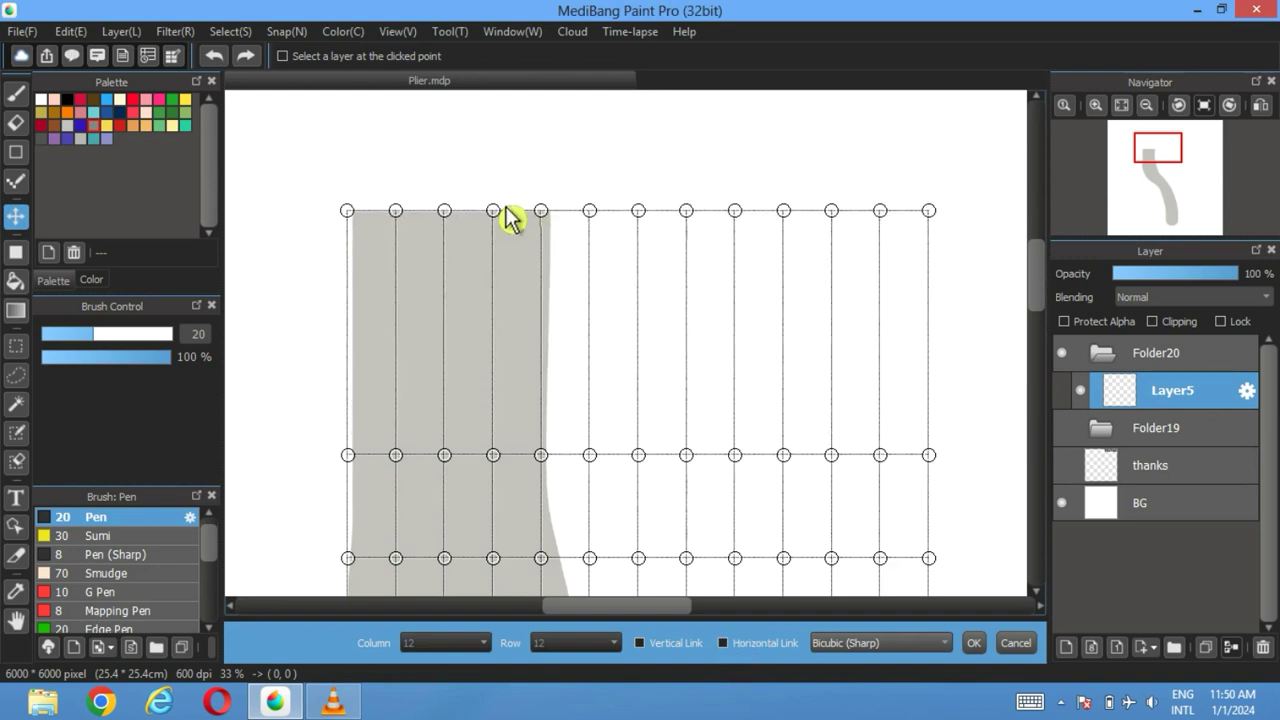
# Step: Pull the bar's upper-left mesh points up and inward and lower the upper-right corner point to form a narrow tip
pyautogui.moveTo(445, 211); pyautogui.dragTo(469, 143)
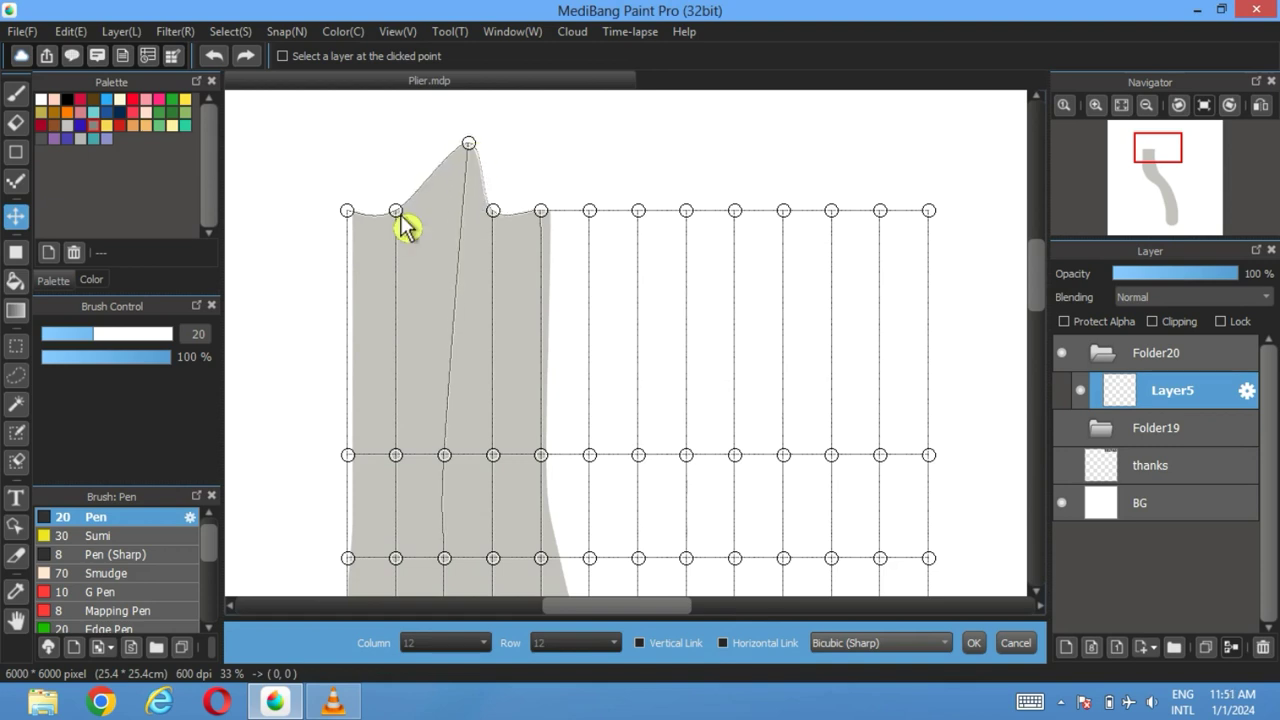
pyautogui.moveTo(396, 211); pyautogui.dragTo(431, 146)
pyautogui.moveTo(351, 215); pyautogui.dragTo(411, 184)
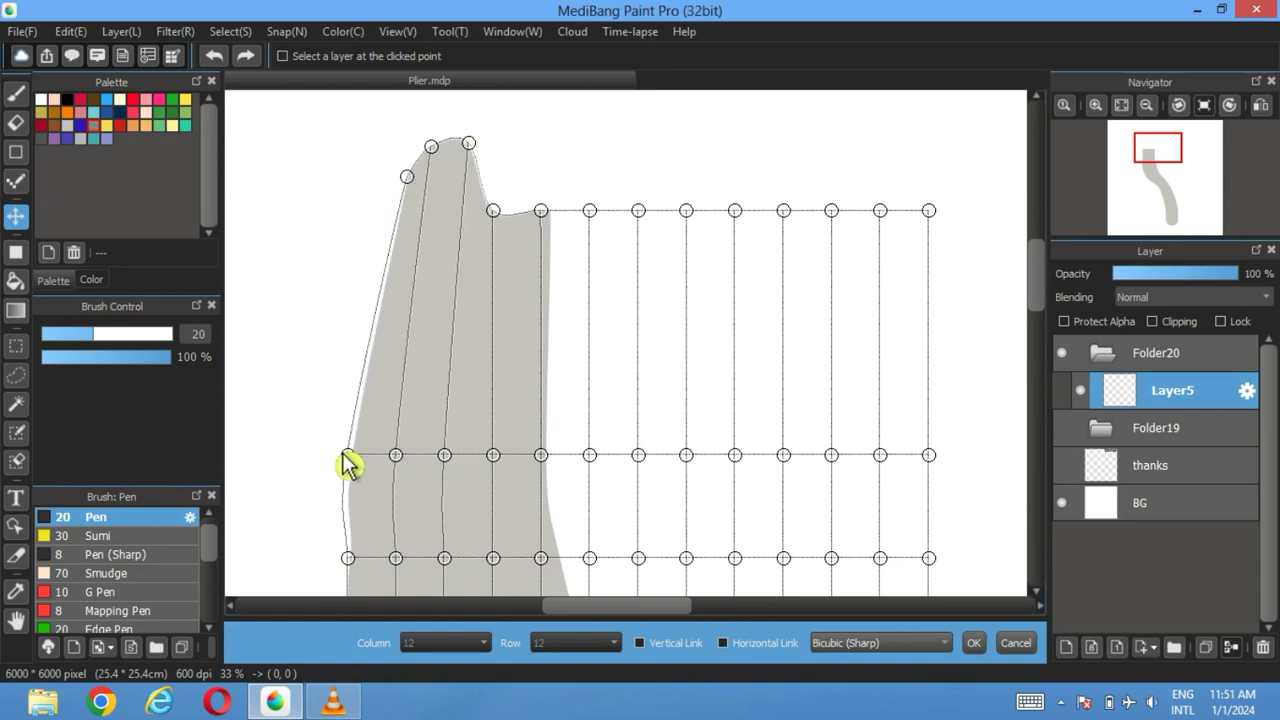
pyautogui.moveTo(366, 462); pyautogui.dragTo(372, 464)
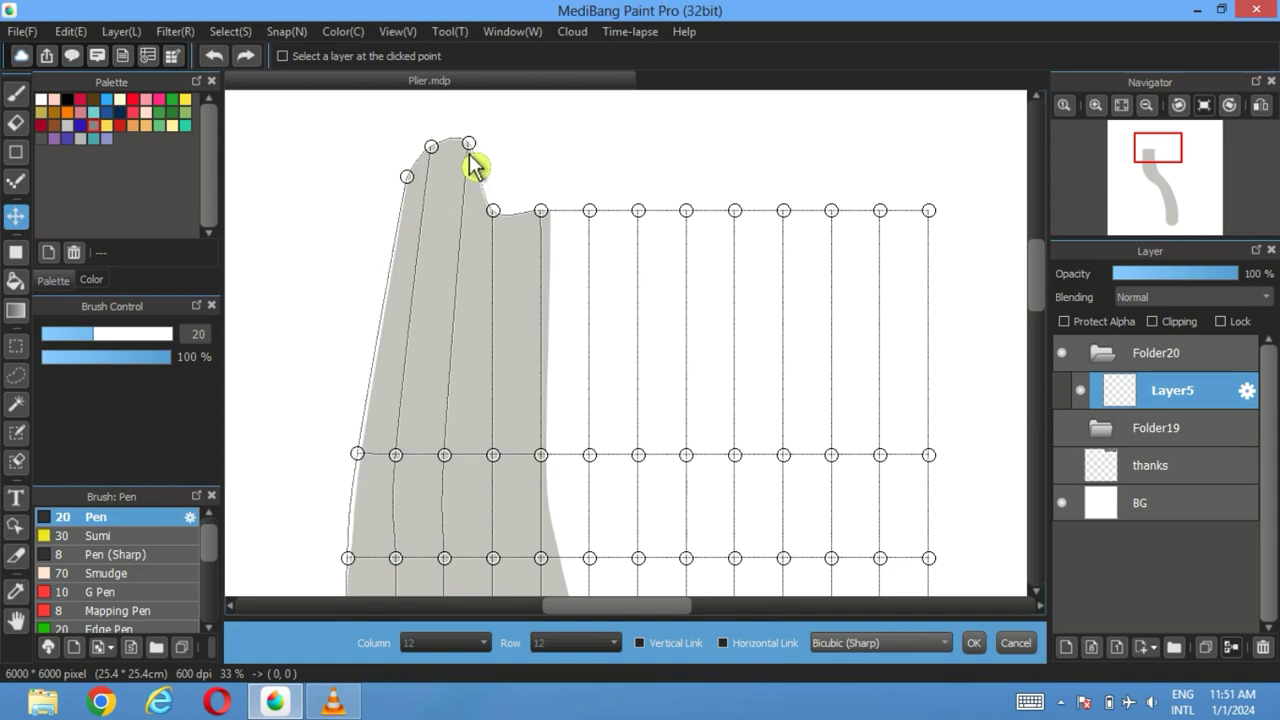
pyautogui.moveTo(469, 143); pyautogui.dragTo(517, 127)
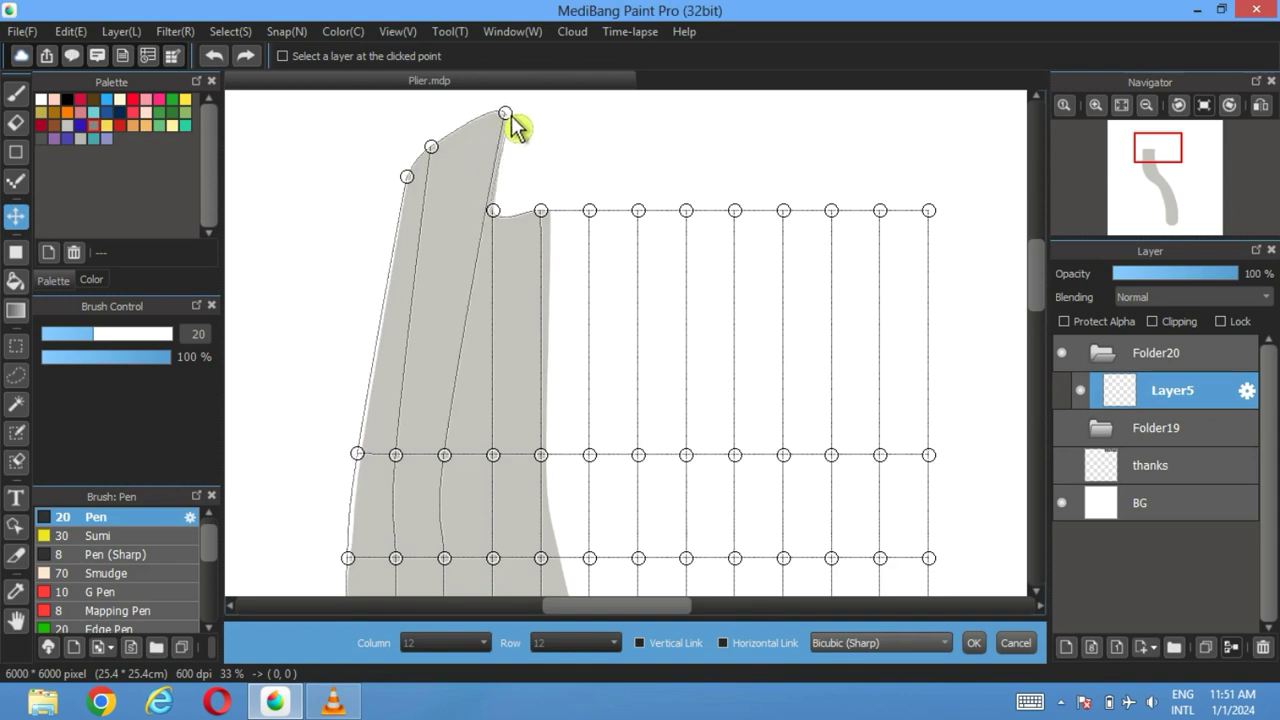
pyautogui.moveTo(543, 212); pyautogui.dragTo(511, 304)
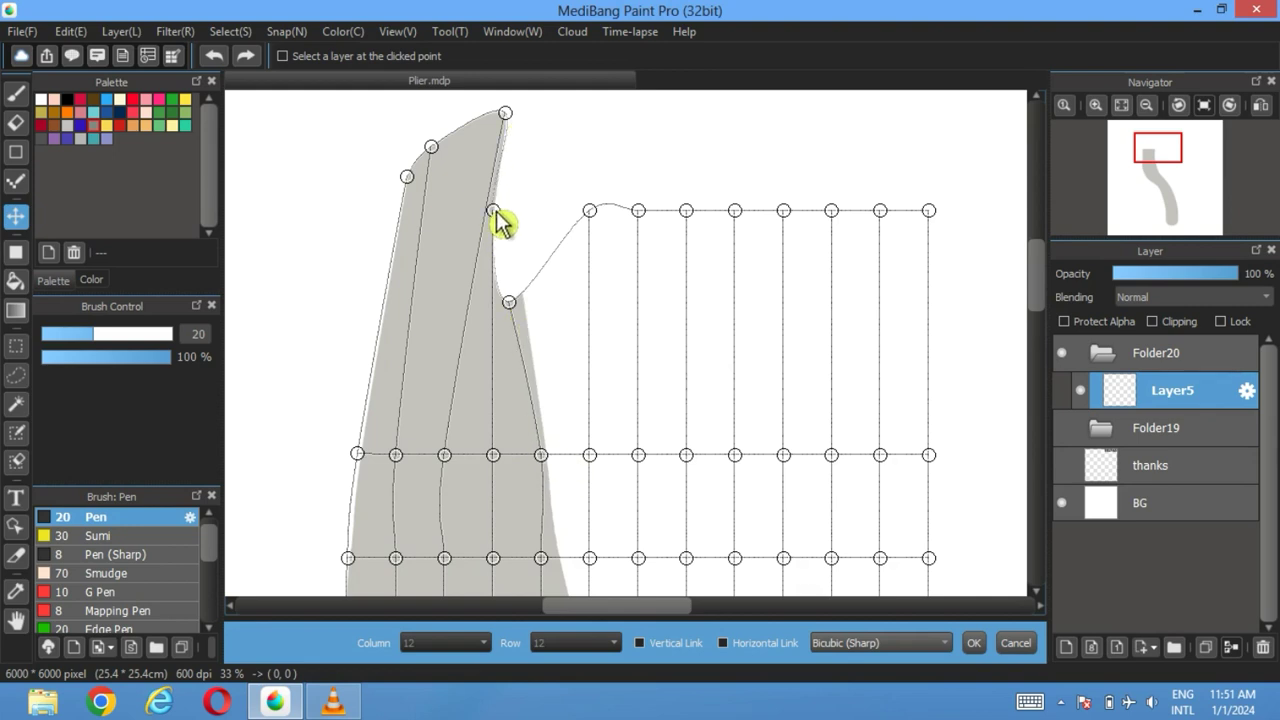
# Step: Rearrange the top mesh points into a slanted end that rises from the outer left corner to a high right corner
pyautogui.moveTo(493, 210); pyautogui.dragTo(477, 131)
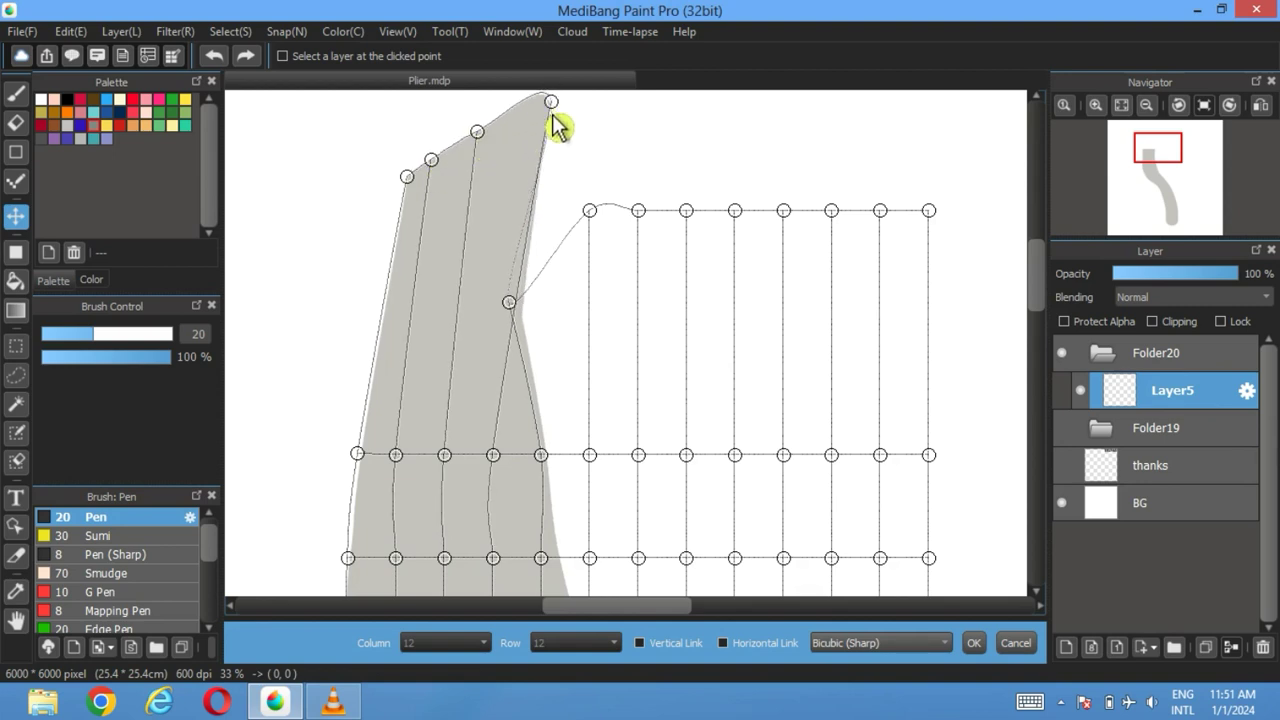
pyautogui.moveTo(551, 103); pyautogui.dragTo(536, 120)
pyautogui.moveTo(509, 302); pyautogui.dragTo(527, 122)
pyautogui.moveTo(406, 176); pyautogui.dragTo(382, 217)
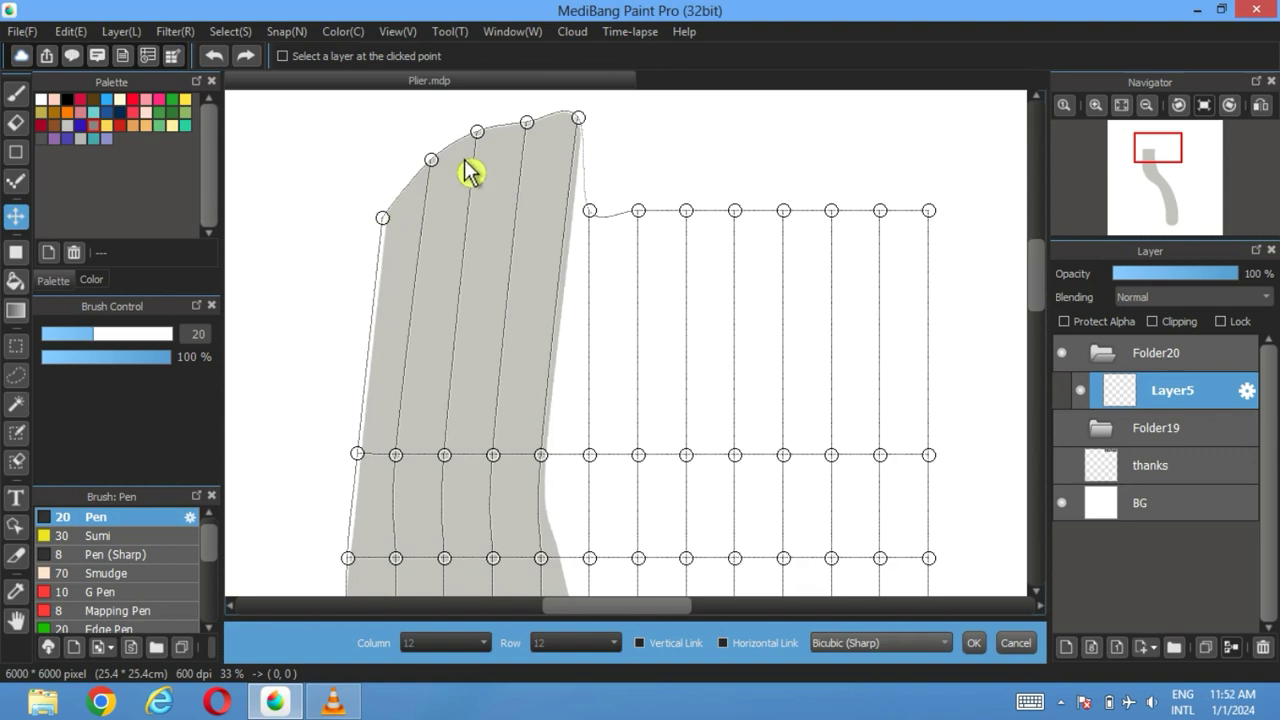
pyautogui.moveTo(440, 162); pyautogui.dragTo(482, 172)
pyautogui.moveTo(526, 126); pyautogui.dragTo(597, 116)
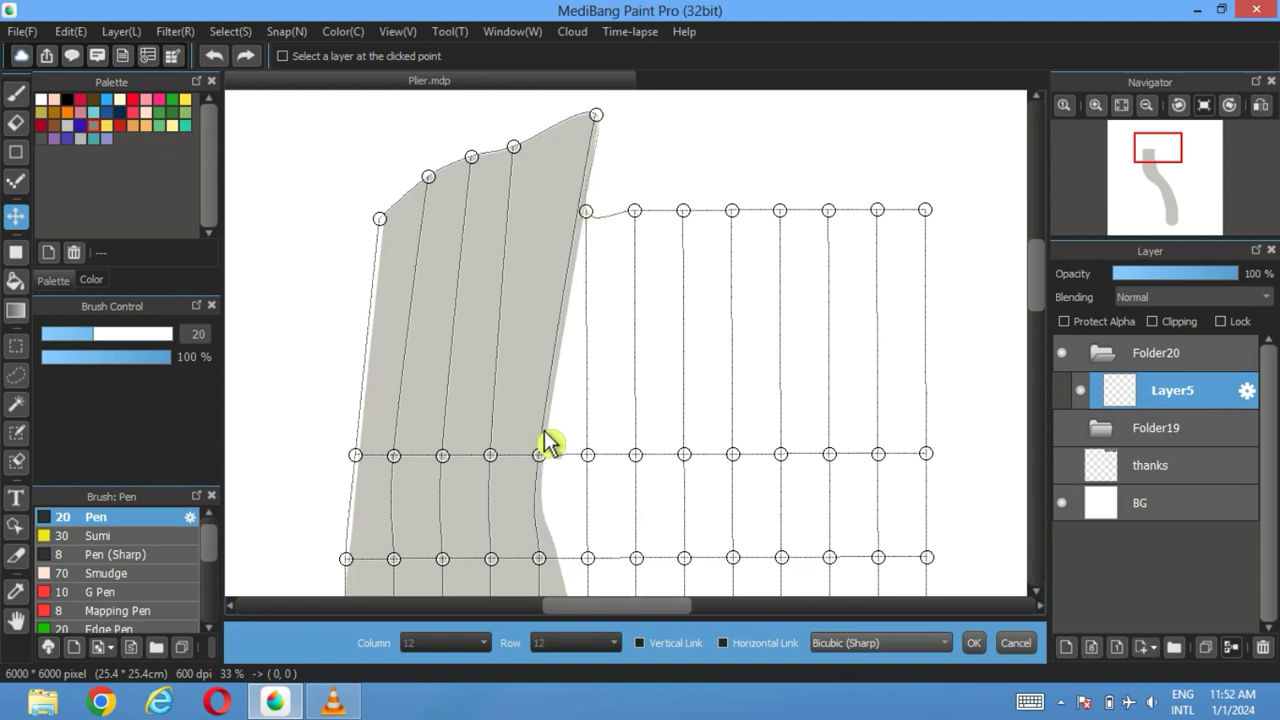
# Step: Pinch the bar's inner edge inward below the tip and curve the outer left edge up towards the tip
pyautogui.moveTo(541, 454); pyautogui.dragTo(509, 403)
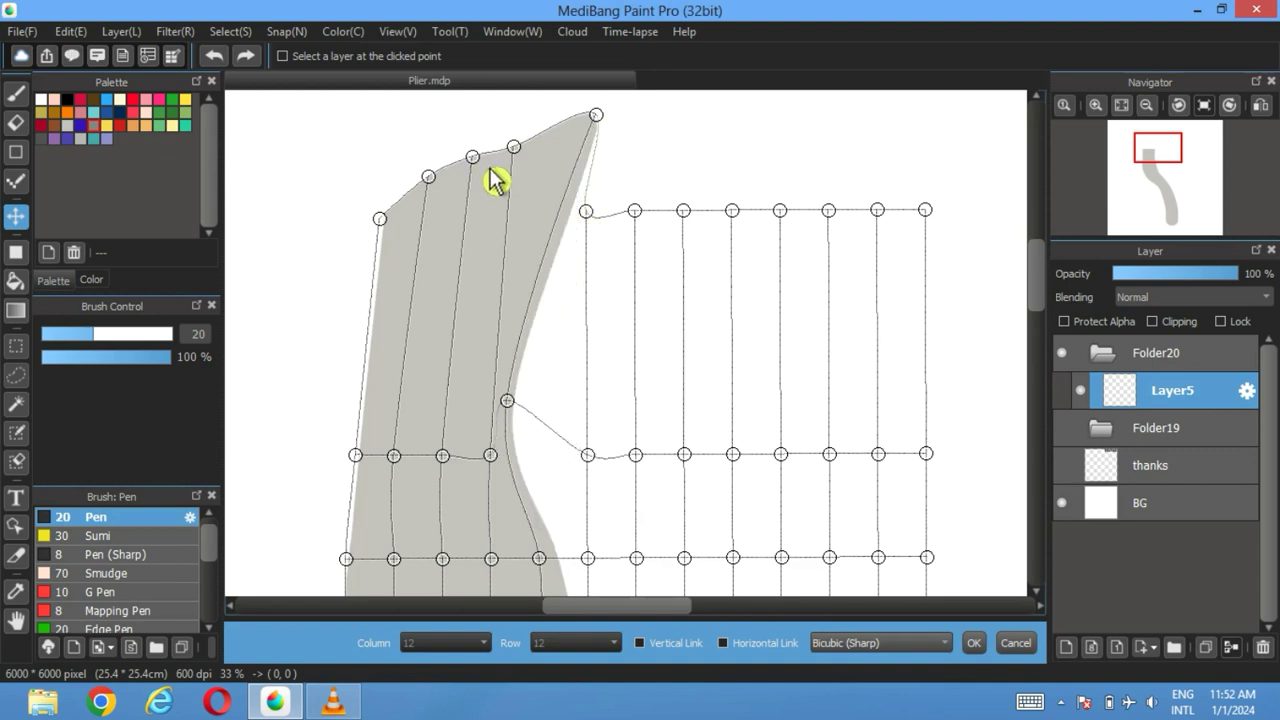
pyautogui.moveTo(476, 158); pyautogui.dragTo(412, 257)
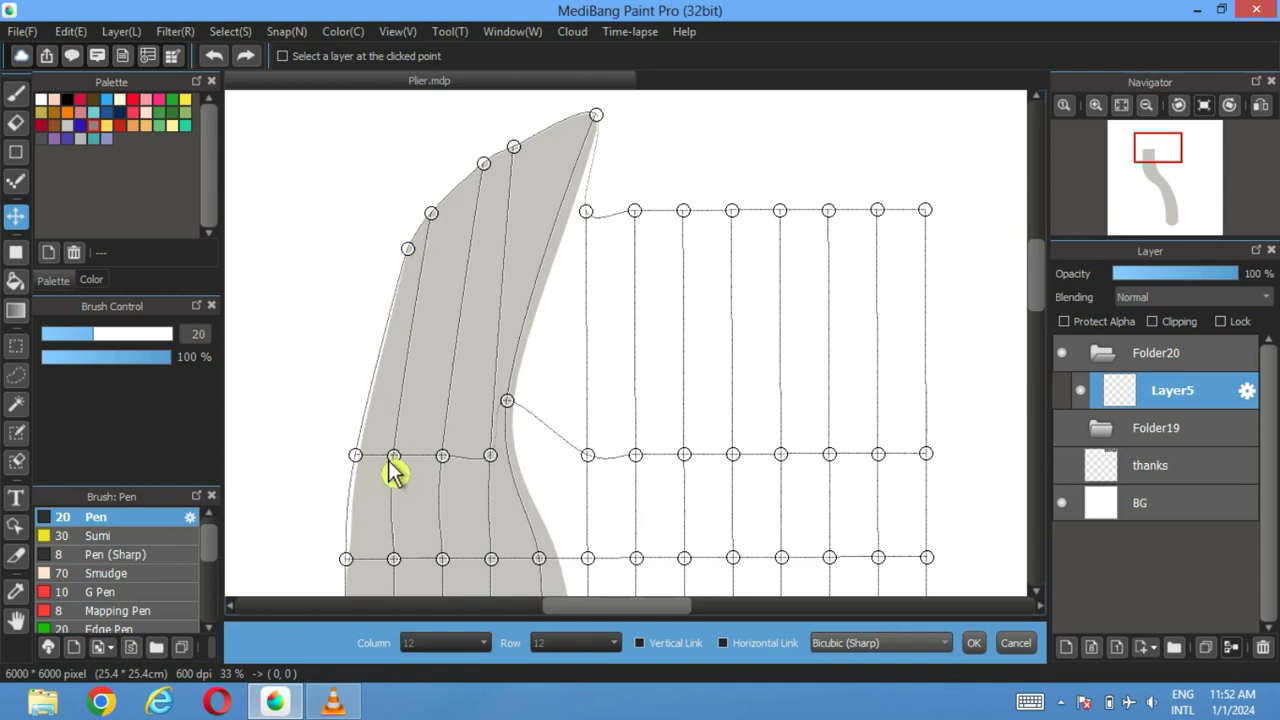
pyautogui.moveTo(408, 481); pyautogui.dragTo(412, 455)
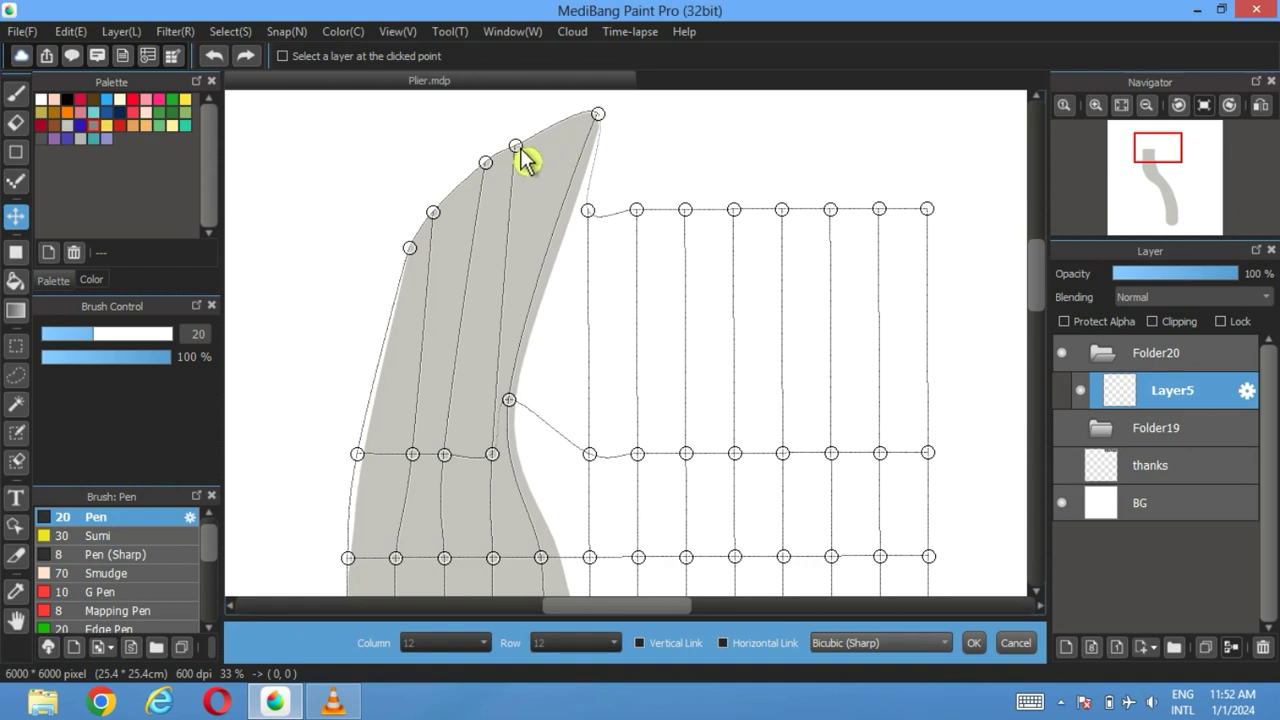
pyautogui.moveTo(533, 151); pyautogui.dragTo(530, 138)
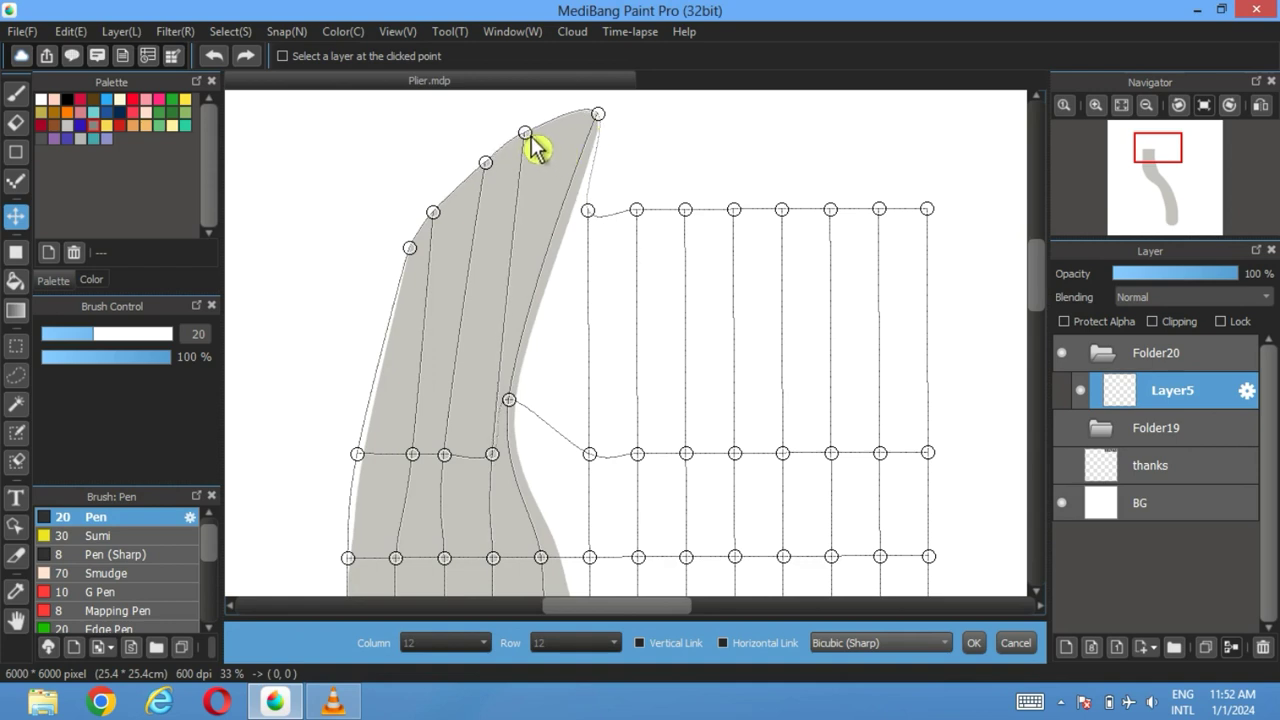
# Step: Shift the mesh points along the inner edge below the tip leftward to smooth the notch into a gentler bend
pyautogui.scroll(-2, 530, 362)
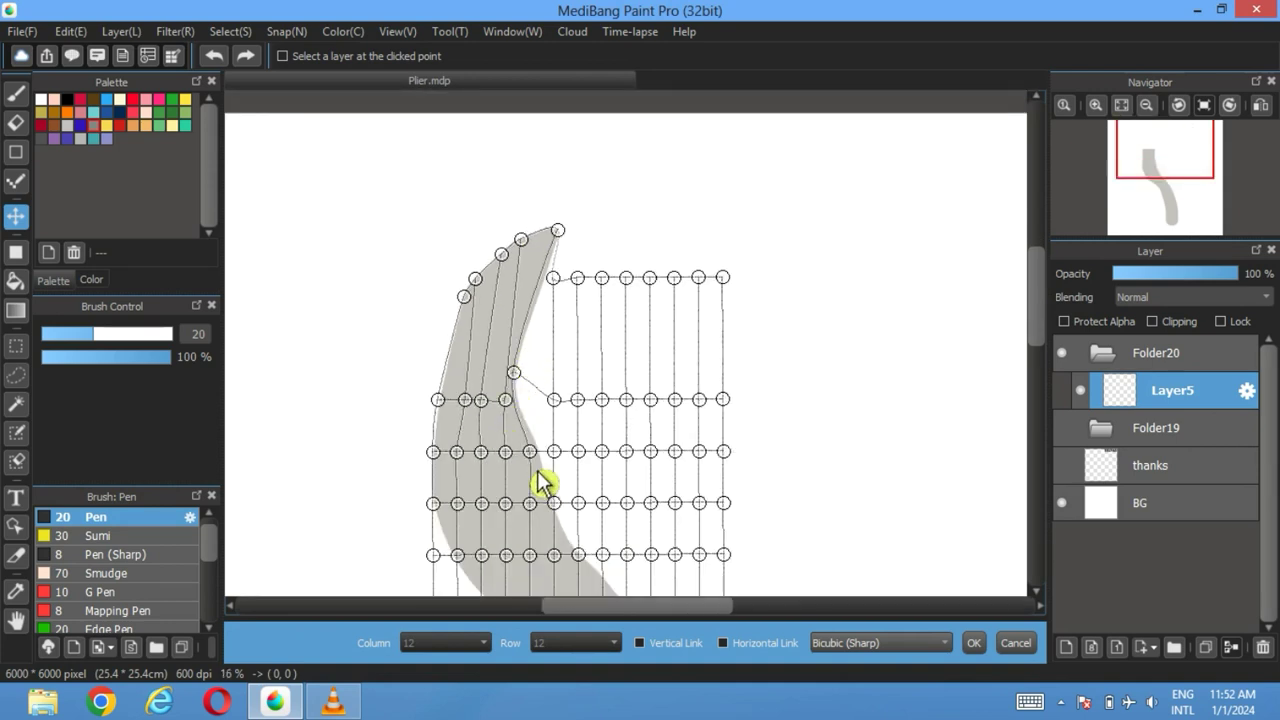
pyautogui.scroll(2, 530, 425)
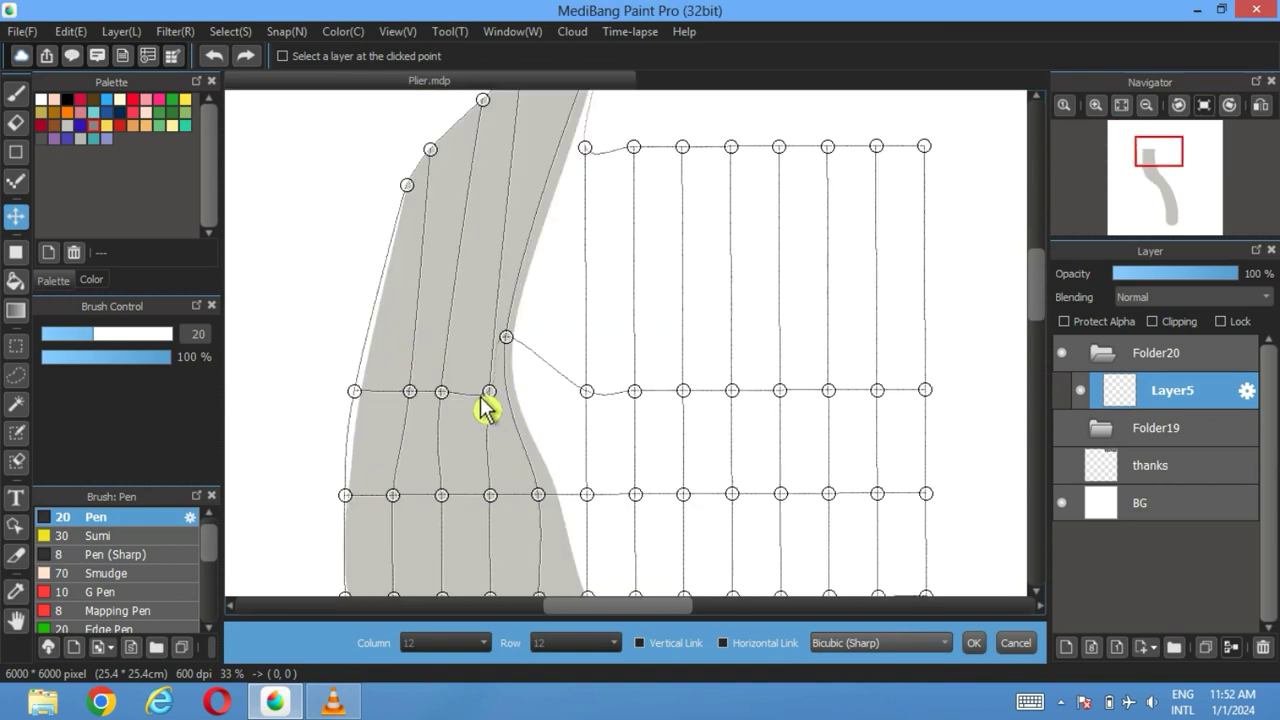
pyautogui.moveTo(482, 399); pyautogui.dragTo(446, 399)
pyautogui.moveTo(530, 505); pyautogui.dragTo(456, 499)
pyautogui.moveTo(512, 346); pyautogui.dragTo(506, 395)
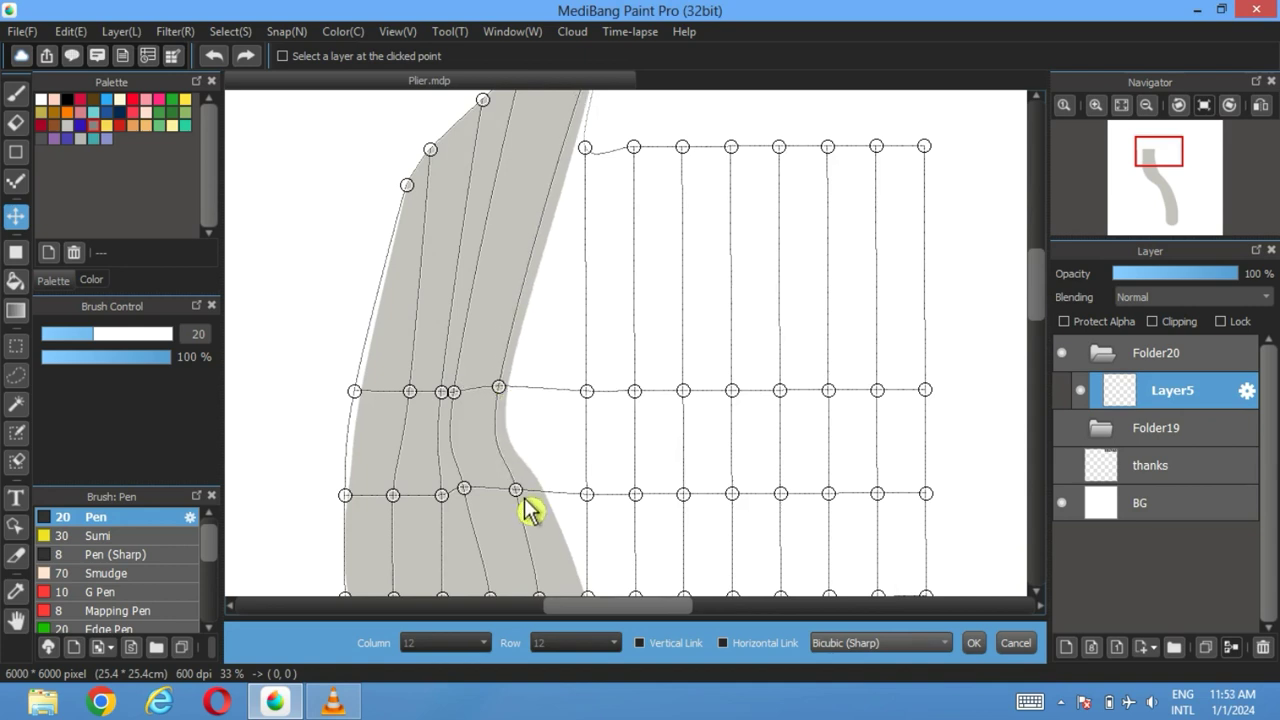
pyautogui.moveTo(522, 497)
pyautogui.mouseDown()
pyautogui.moveTo(493, 500)
pyautogui.moveTo(505, 508)
pyautogui.mouseUp()
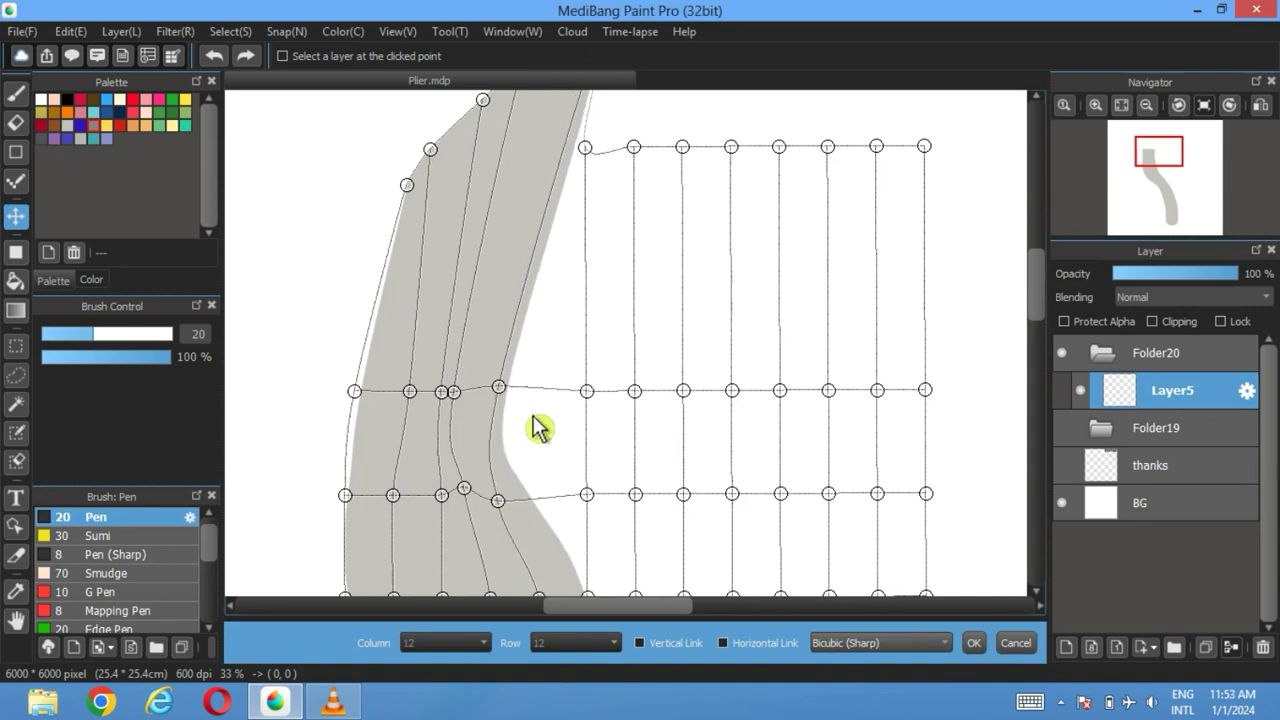
pyautogui.scroll(-5, 566, 251)
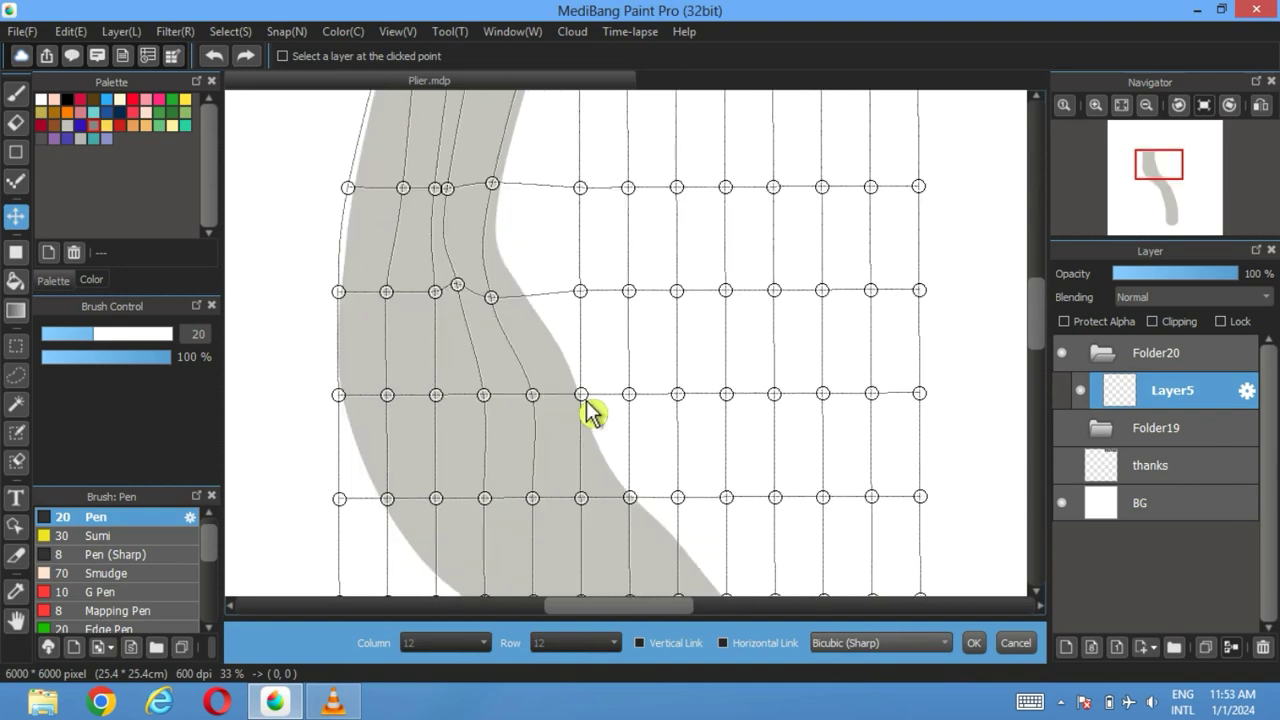
pyautogui.moveTo(534, 396); pyautogui.dragTo(507, 398)
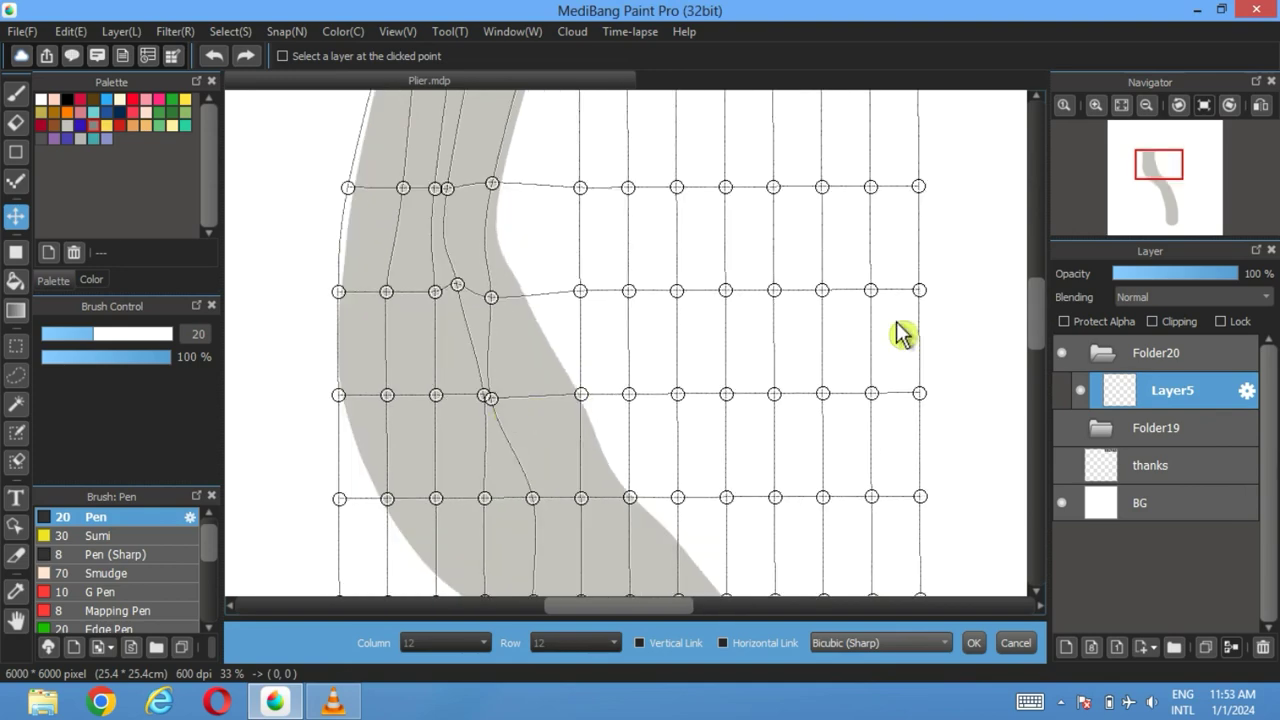
# Step: Raise the tip into a steeper point and adjust the neck mesh points to straighten the inner edge
pyautogui.click(1121, 104)
pyautogui.scroll(2, 600, 272)
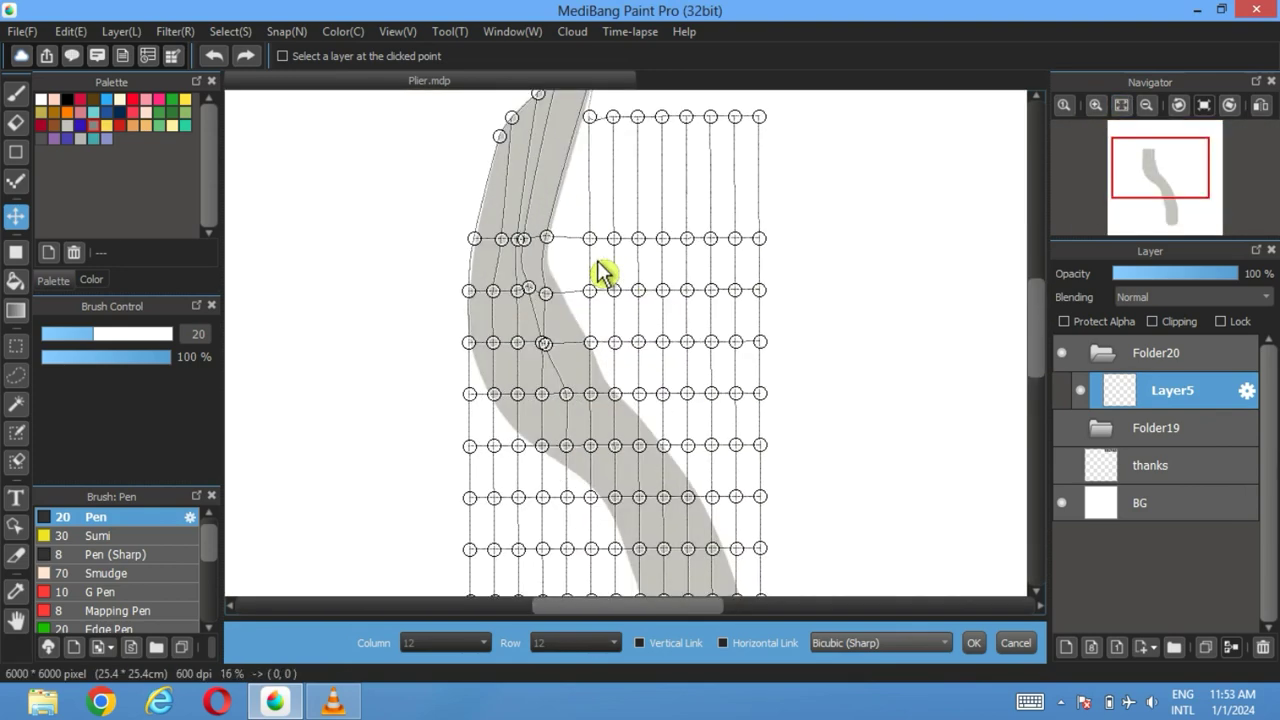
pyautogui.scroll(3, 365, 333)
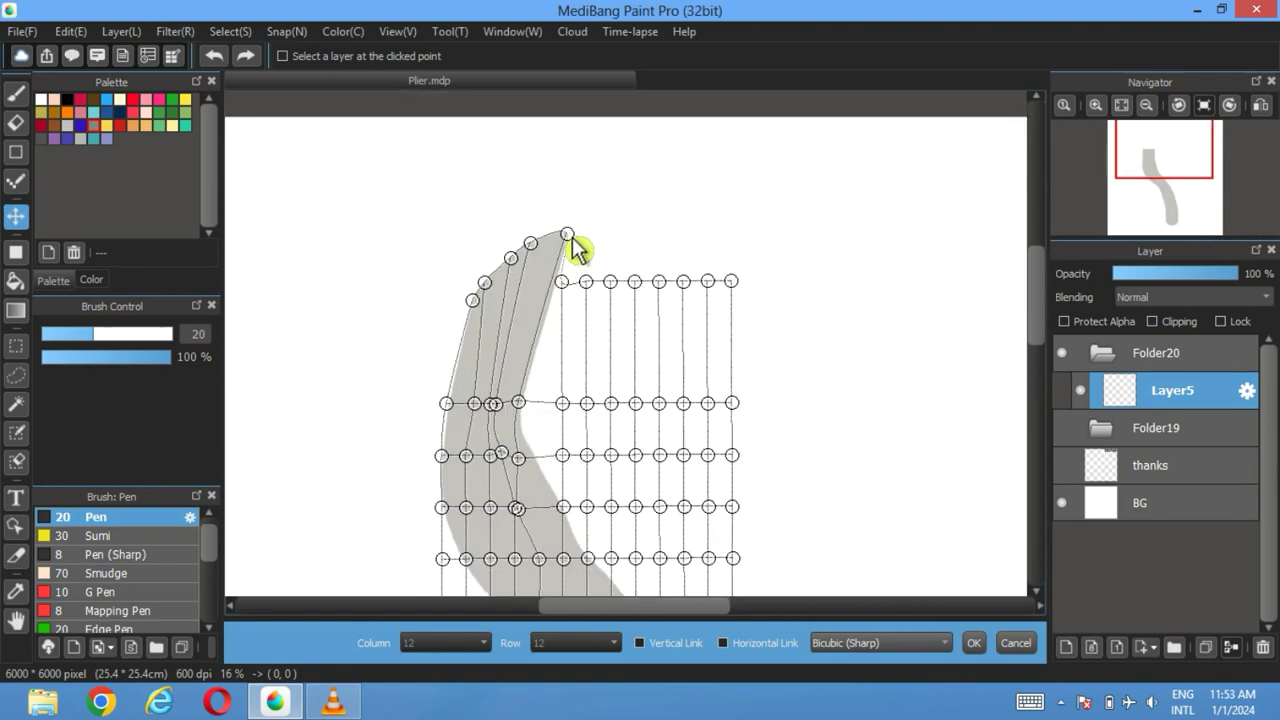
pyautogui.scroll(3, 543, 237)
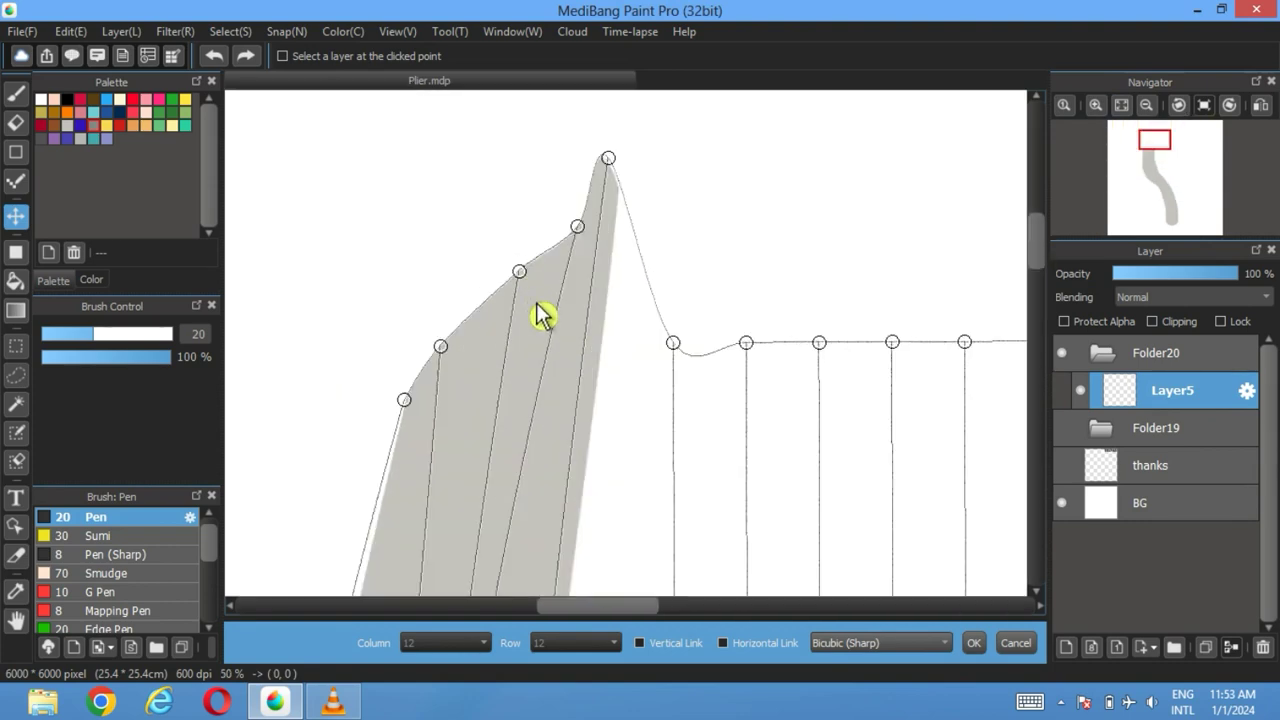
pyautogui.scroll(-2, 543, 314)
pyautogui.moveTo(509, 497); pyautogui.dragTo(531, 389)
pyautogui.moveTo(510, 469); pyautogui.dragTo(519, 481)
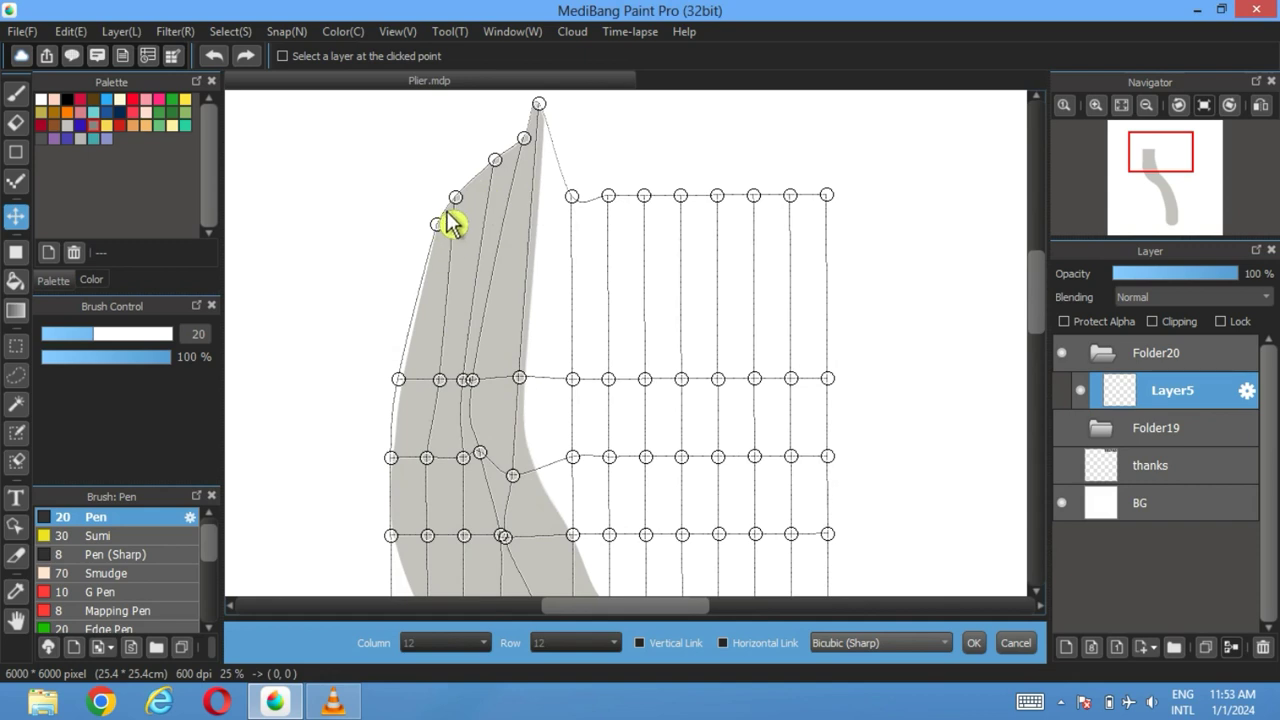
# Step: Reposition the mesh points along the outer left edge into a smooth rounded curve up to the tip and apply the mesh transform
pyautogui.moveTo(535, 145); pyautogui.dragTo(477, 192)
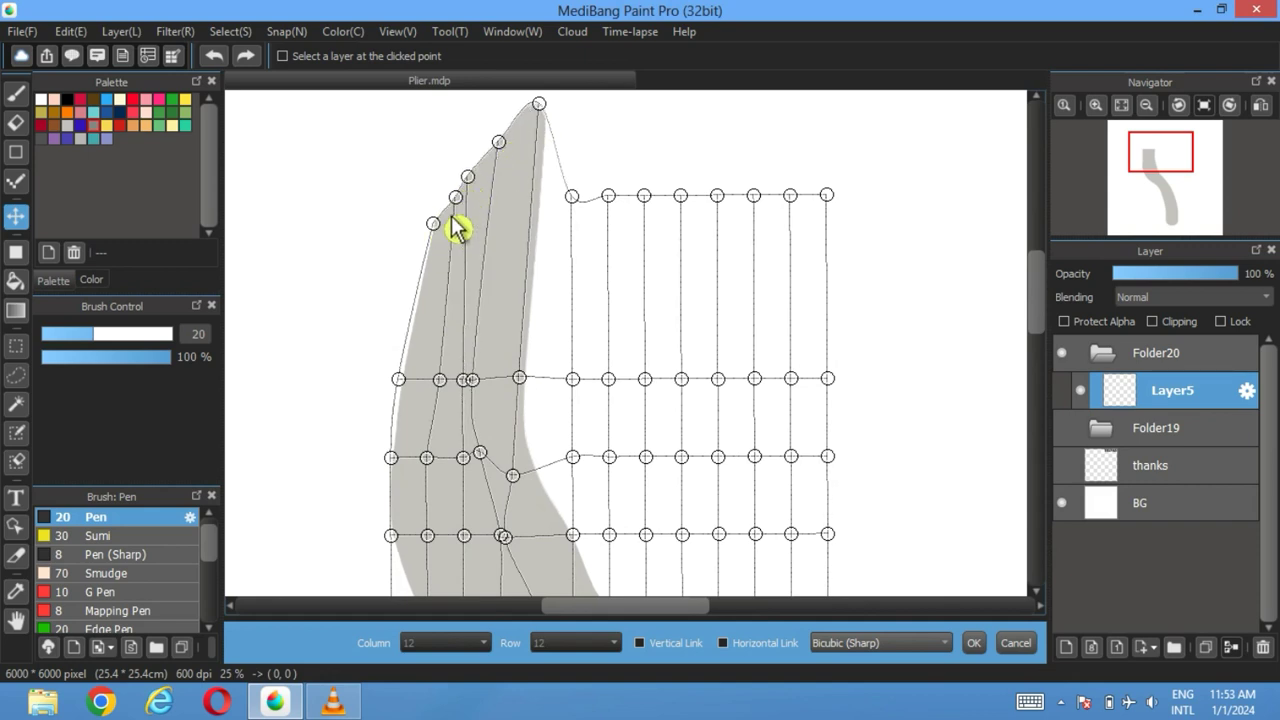
pyautogui.scroll(1, 451, 223)
pyautogui.scroll(2, 527, 330)
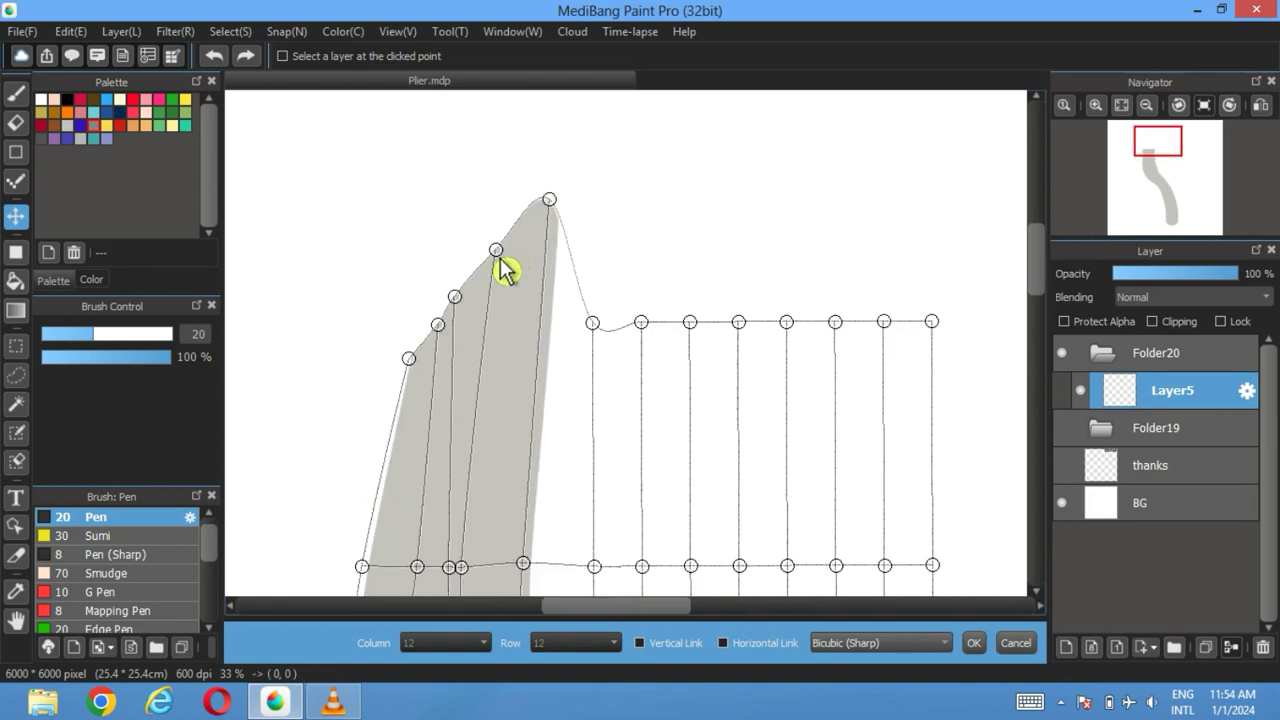
pyautogui.moveTo(496, 234); pyautogui.dragTo(498, 216)
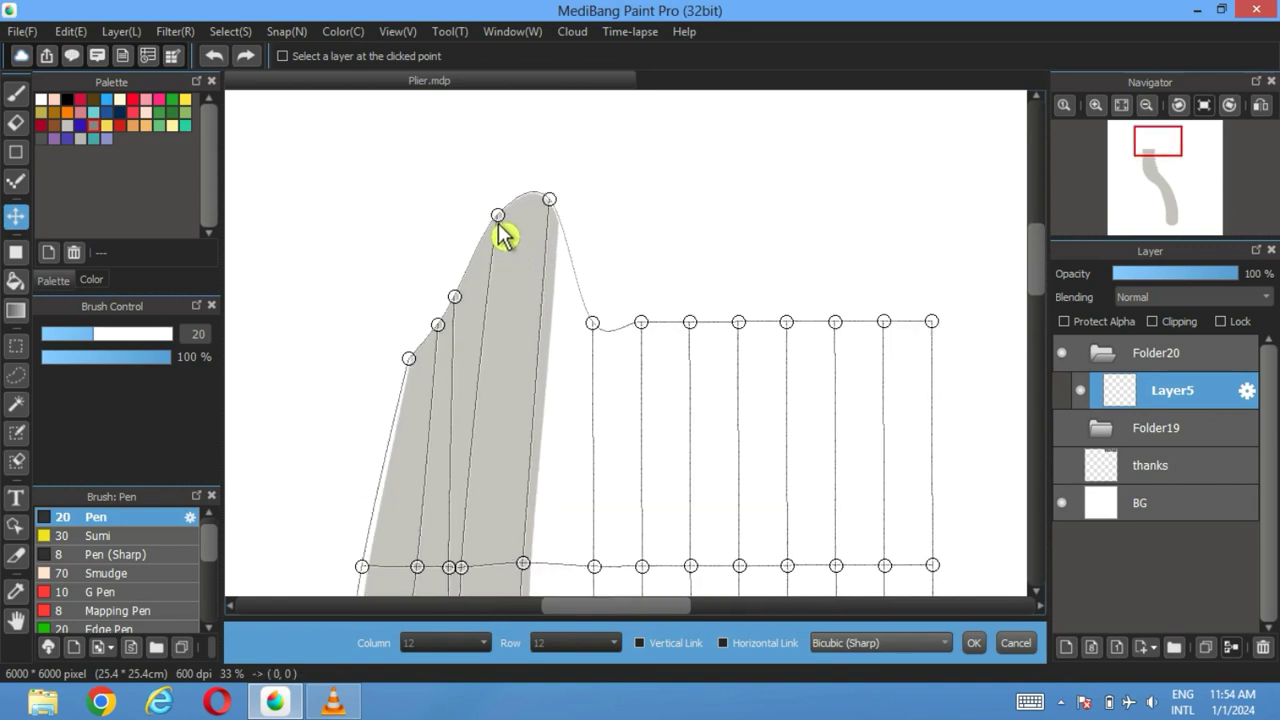
pyautogui.moveTo(462, 300); pyautogui.dragTo(451, 268)
pyautogui.moveTo(438, 324); pyautogui.dragTo(427, 311)
pyautogui.moveTo(447, 268); pyautogui.dragTo(462, 256)
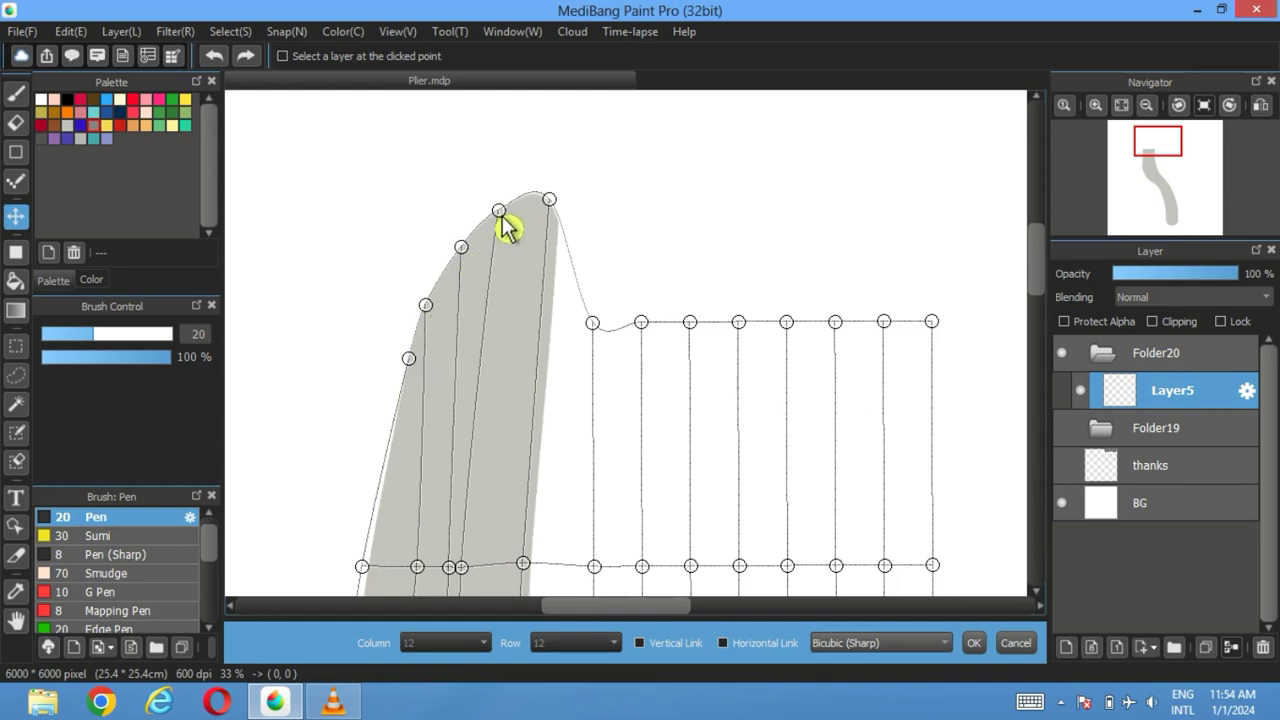
pyautogui.scroll(-2, 550, 295)
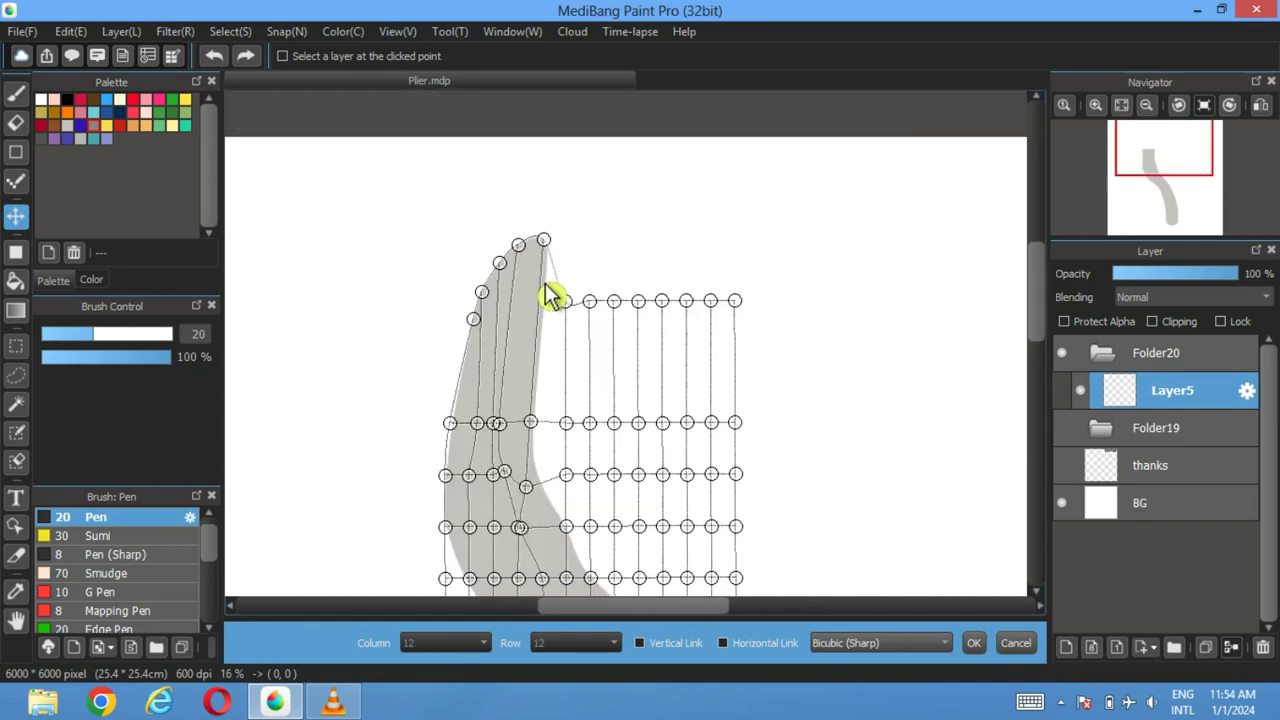
pyautogui.moveTo(362, 490); pyautogui.dragTo(351, 351)
pyautogui.scroll(-1, 351, 351)
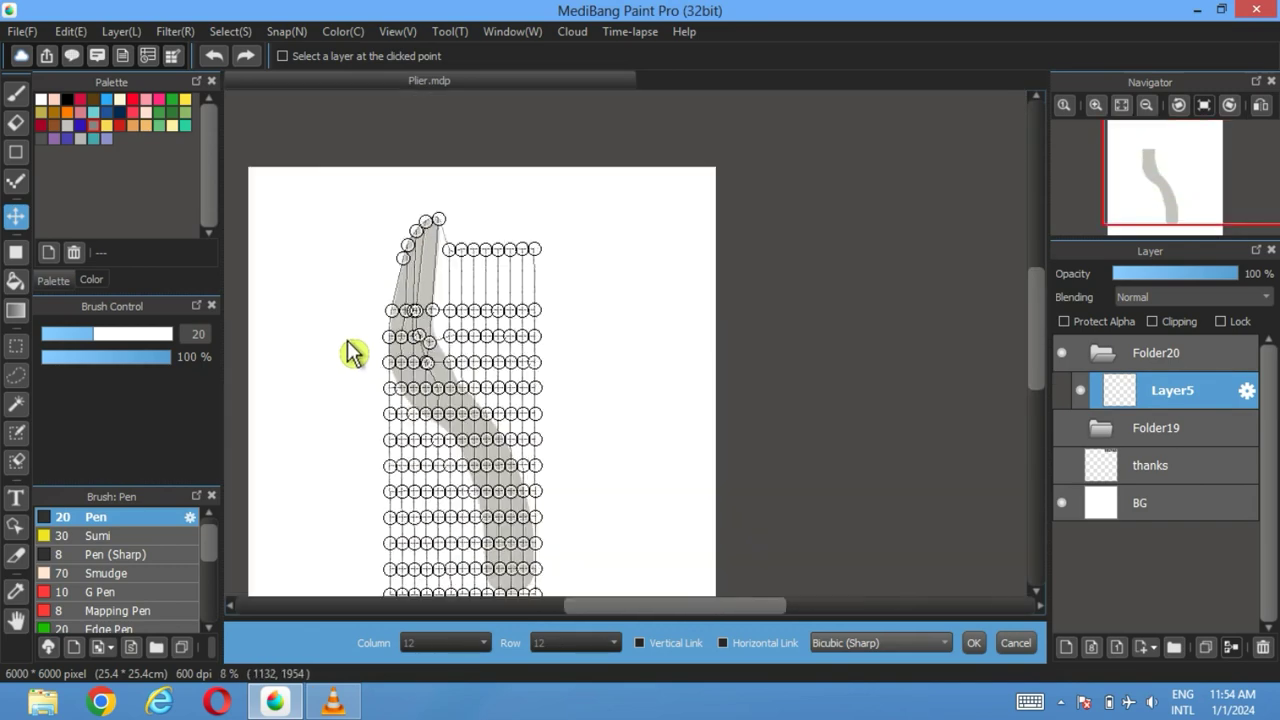
pyautogui.moveTo(362, 425); pyautogui.dragTo(457, 360)
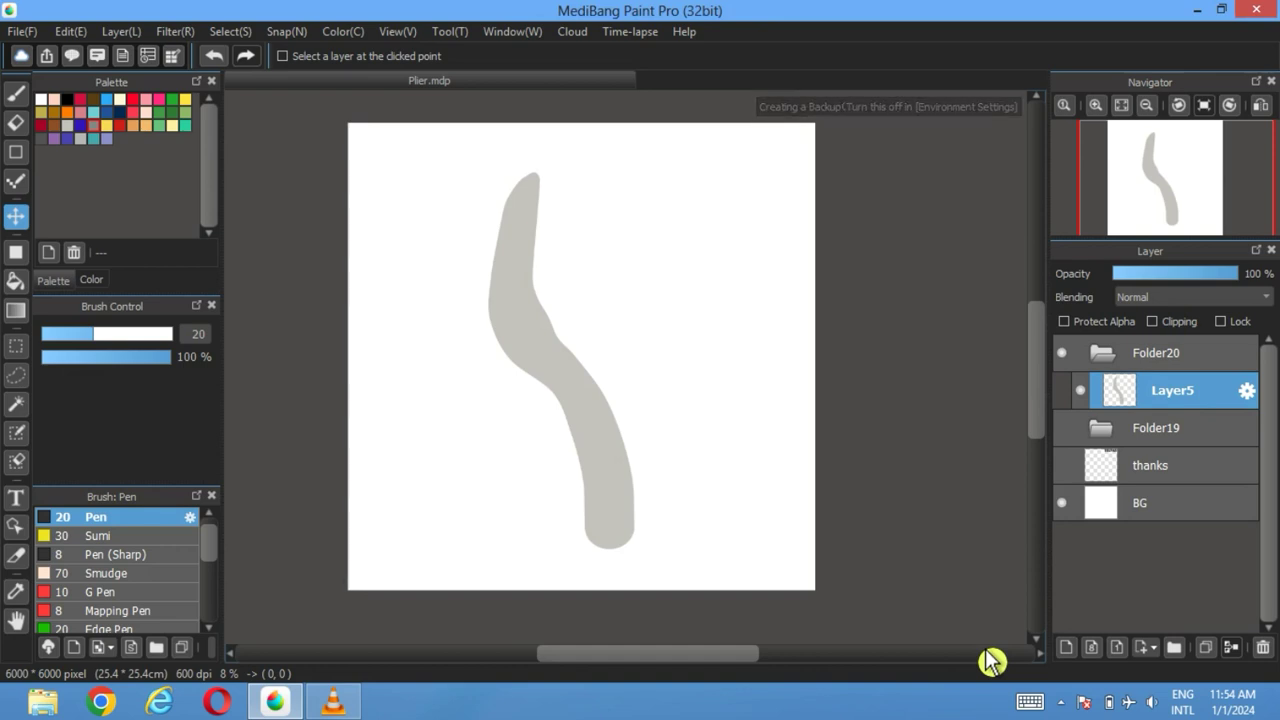
# Step: Transform the grey bar, narrowing its width and tilting it slightly counterclockwise, and apply the transform
pyautogui.click(1124, 104)
pyautogui.click(228, 31)
pyautogui.click(238, 262)
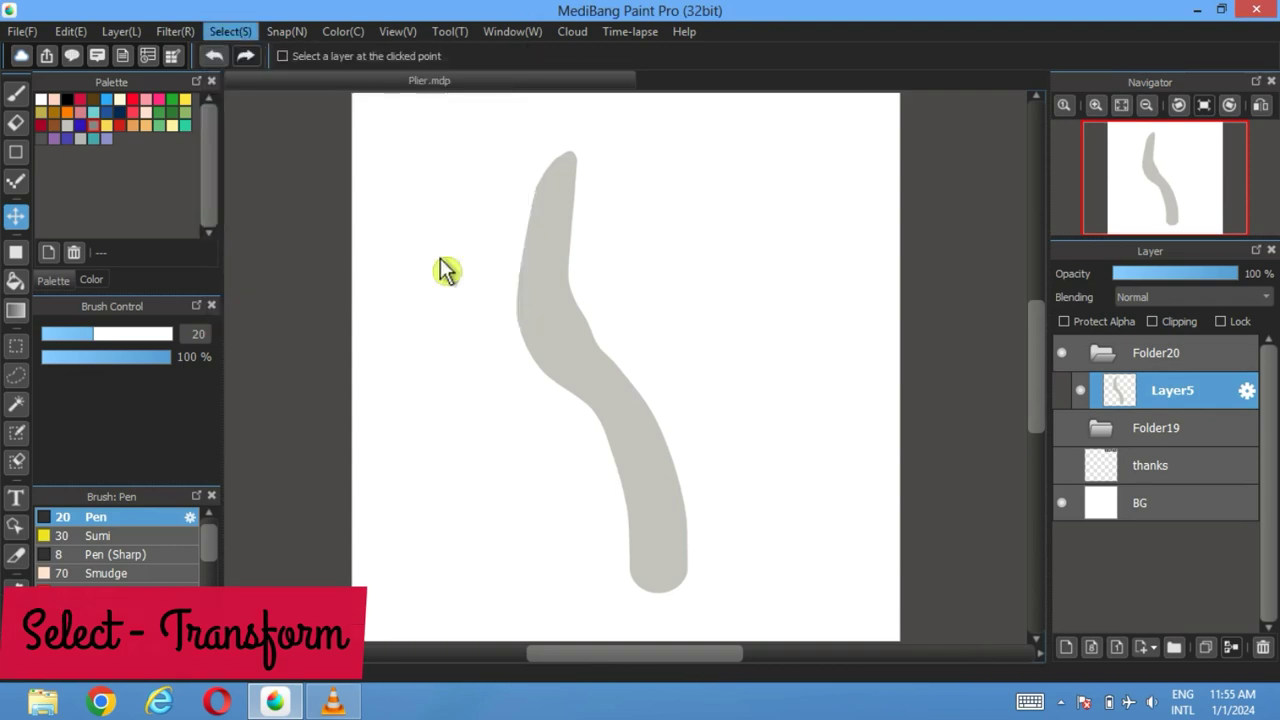
pyautogui.moveTo(480, 265); pyautogui.dragTo(480, 272)
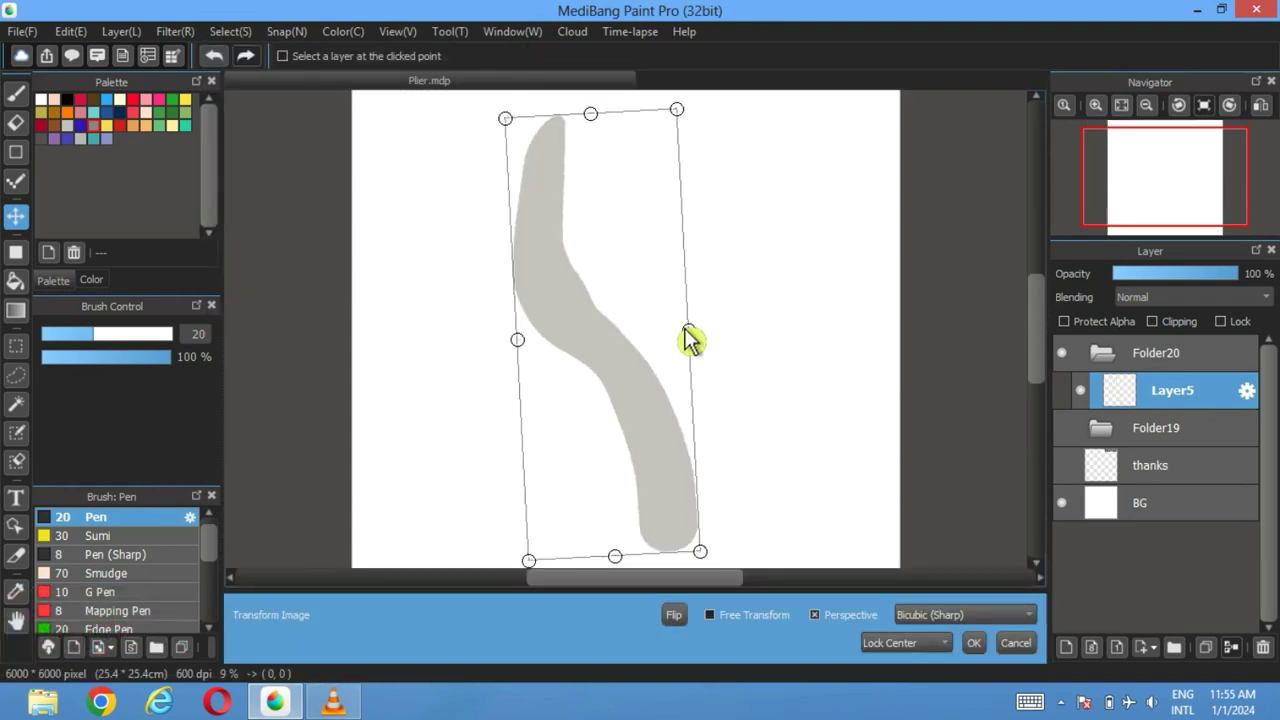
pyautogui.moveTo(690, 333); pyautogui.dragTo(679, 336)
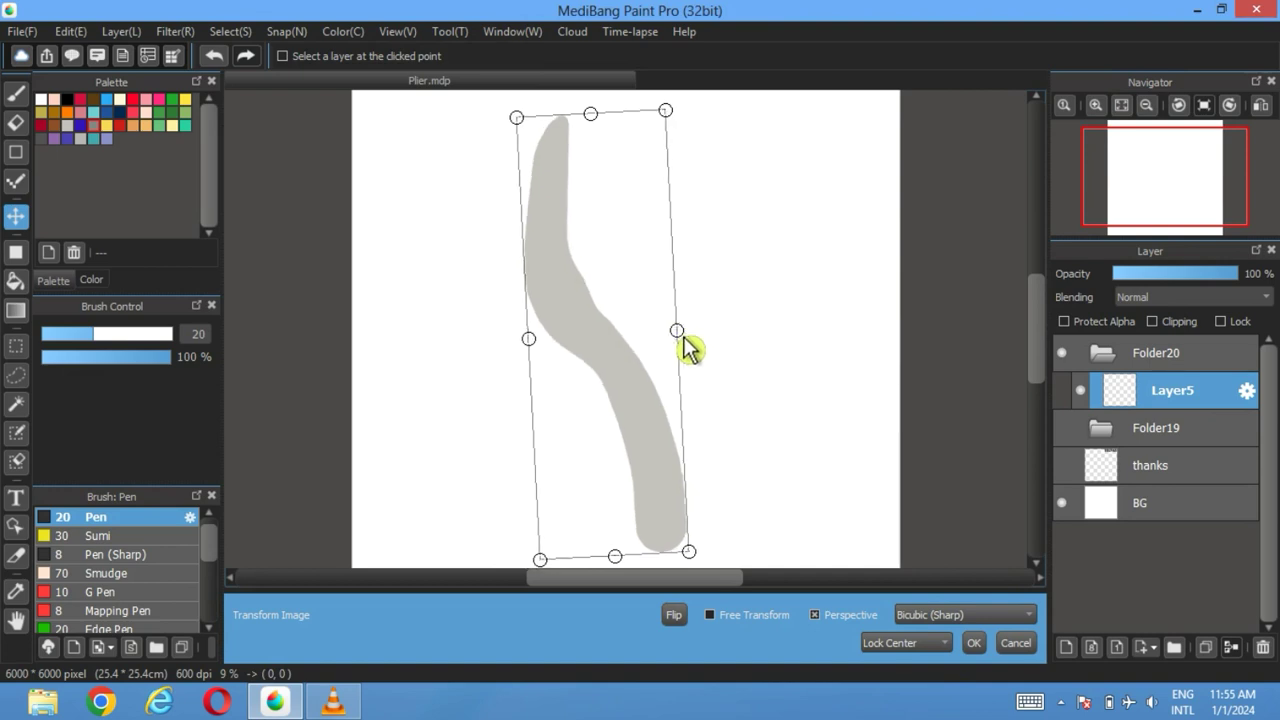
pyautogui.moveTo(502, 308); pyautogui.dragTo(488, 302)
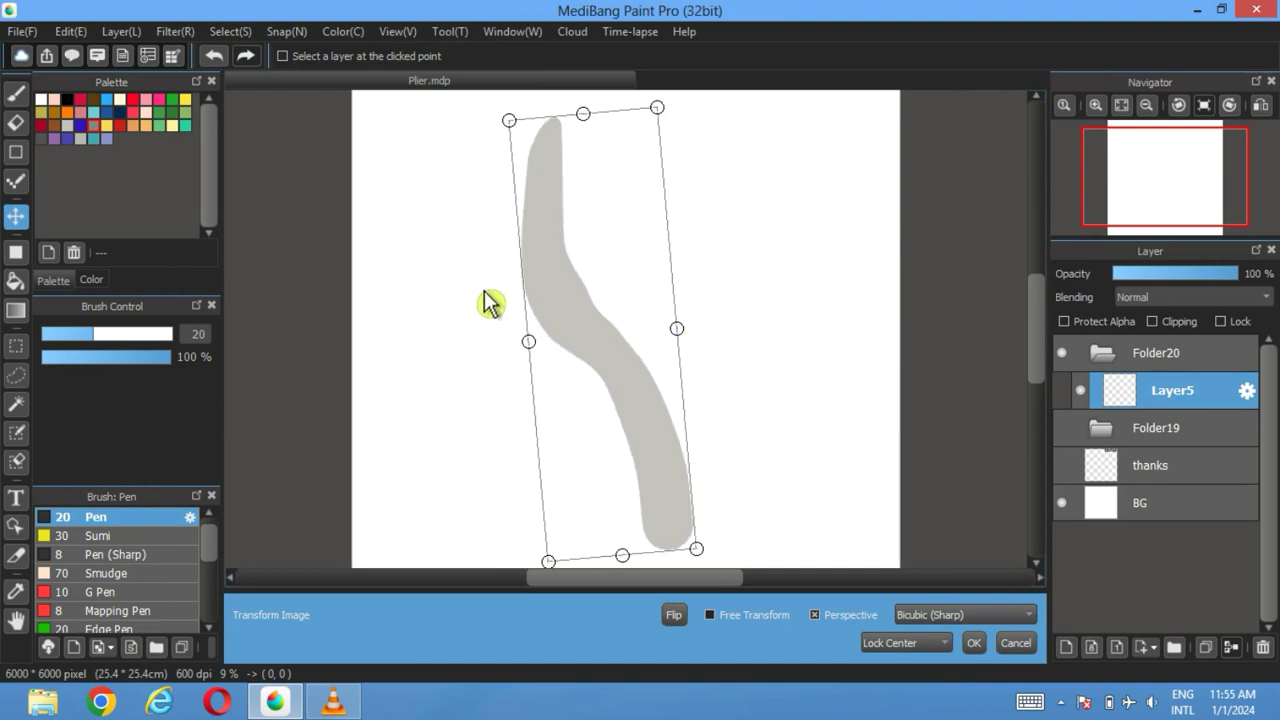
pyautogui.click(973, 643)
# Step: Duplicate the bar layer at 49% opacity and cut away the copy's upper part, keeping only the lower handle section
pyautogui.click(1206, 646)
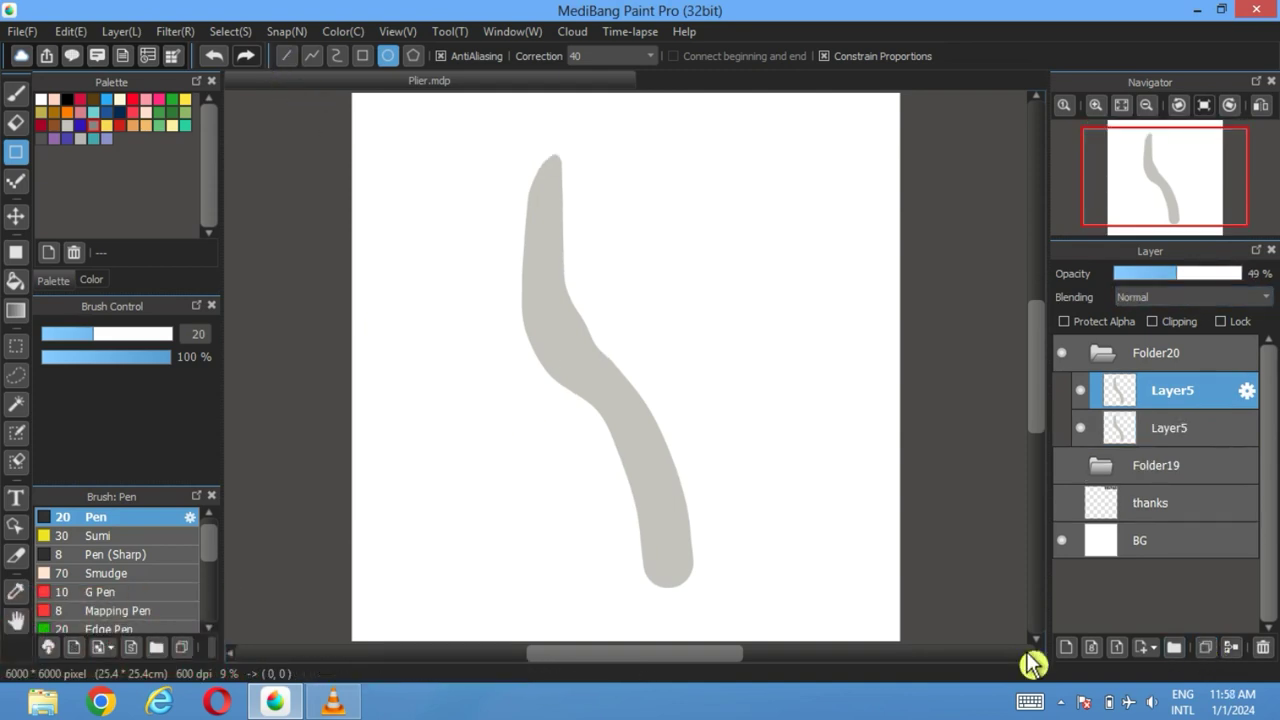
pyautogui.click(16, 347)
pyautogui.moveTo(454, 131)
pyautogui.mouseDown()
pyautogui.moveTo(563, 194)
pyautogui.moveTo(711, 435)
pyautogui.moveTo(689, 407)
pyautogui.mouseUp()
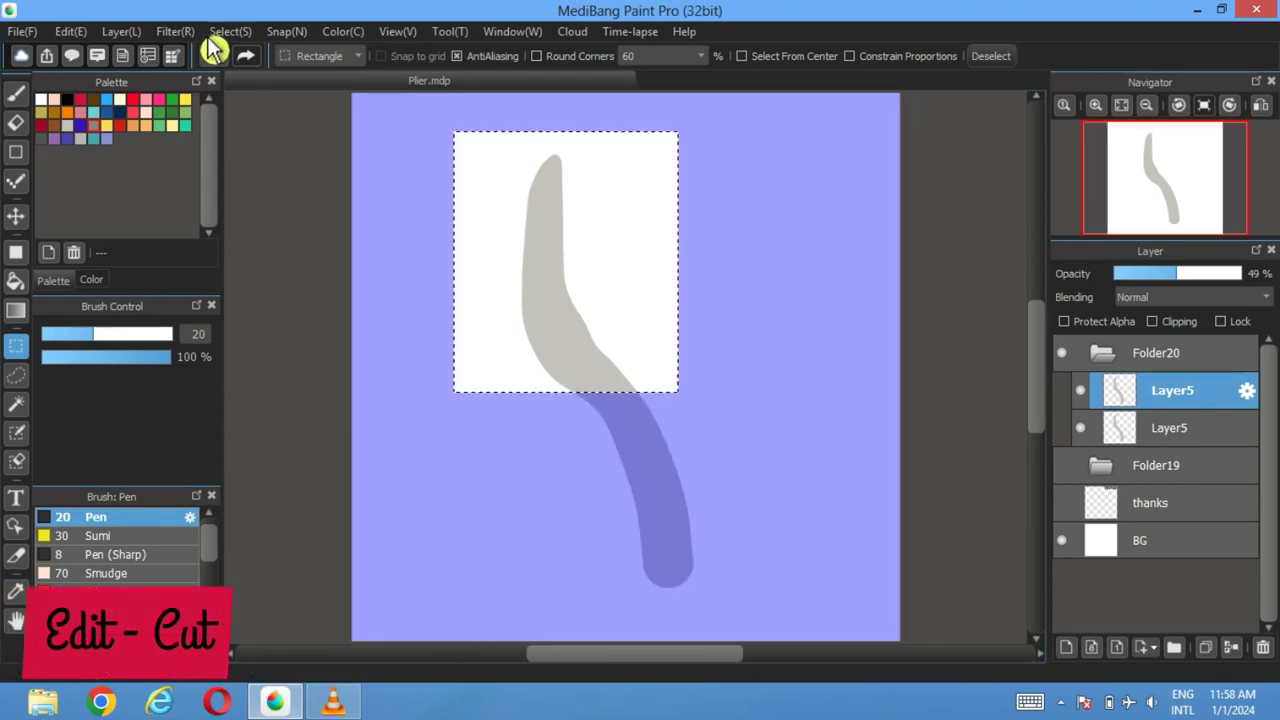
pyautogui.click(70, 32)
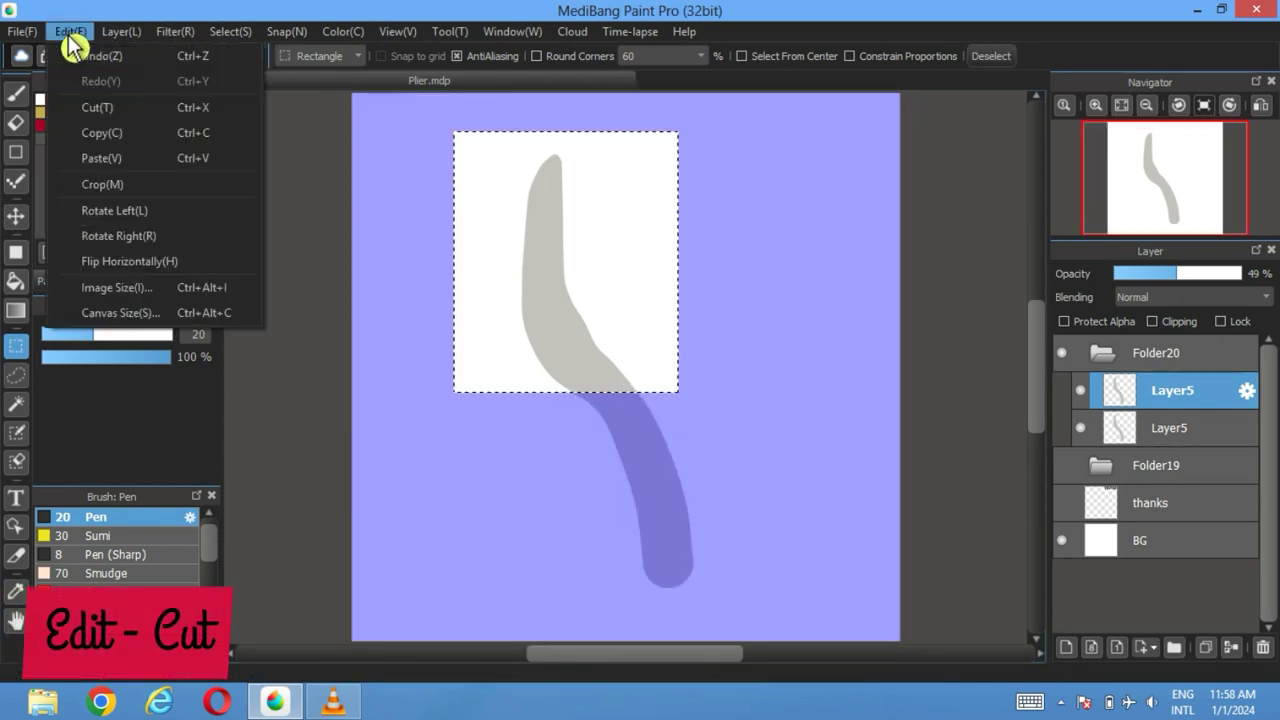
pyautogui.click(92, 110)
pyautogui.click(993, 56)
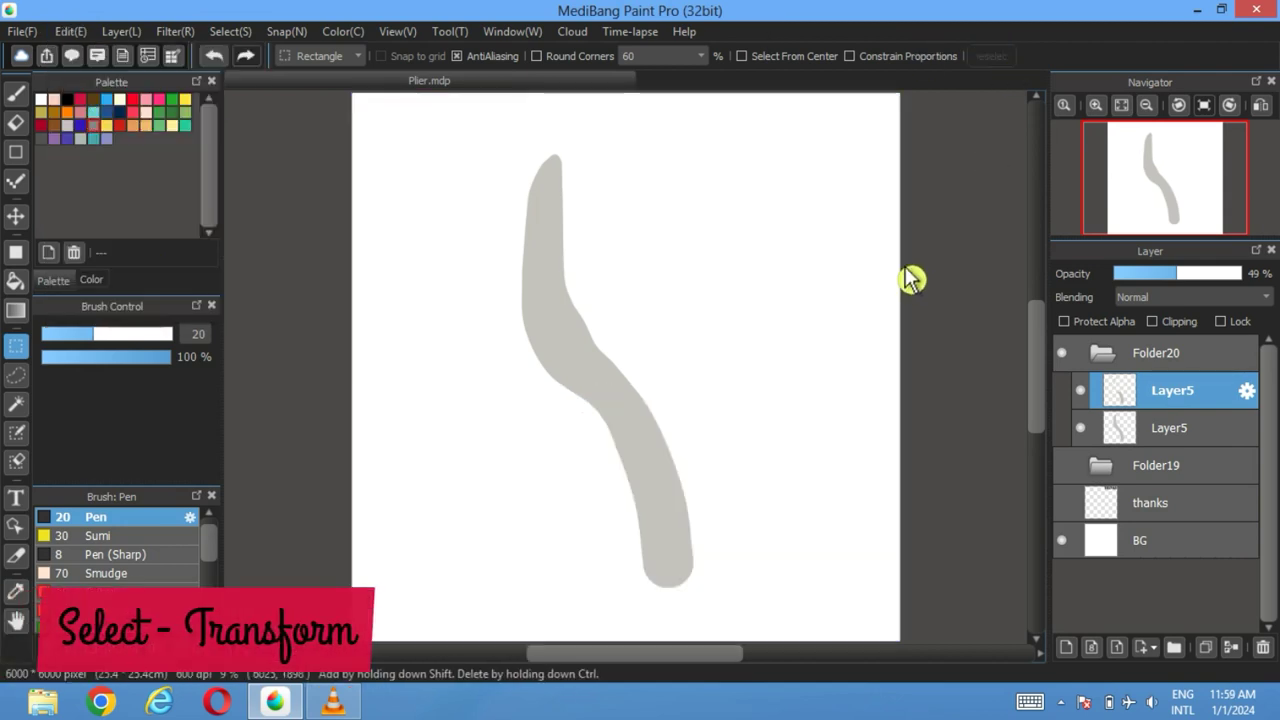
# Step: Transform the handle copy, enlarging it in width and height beyond the original bar's lower section
pyautogui.click(230, 31)
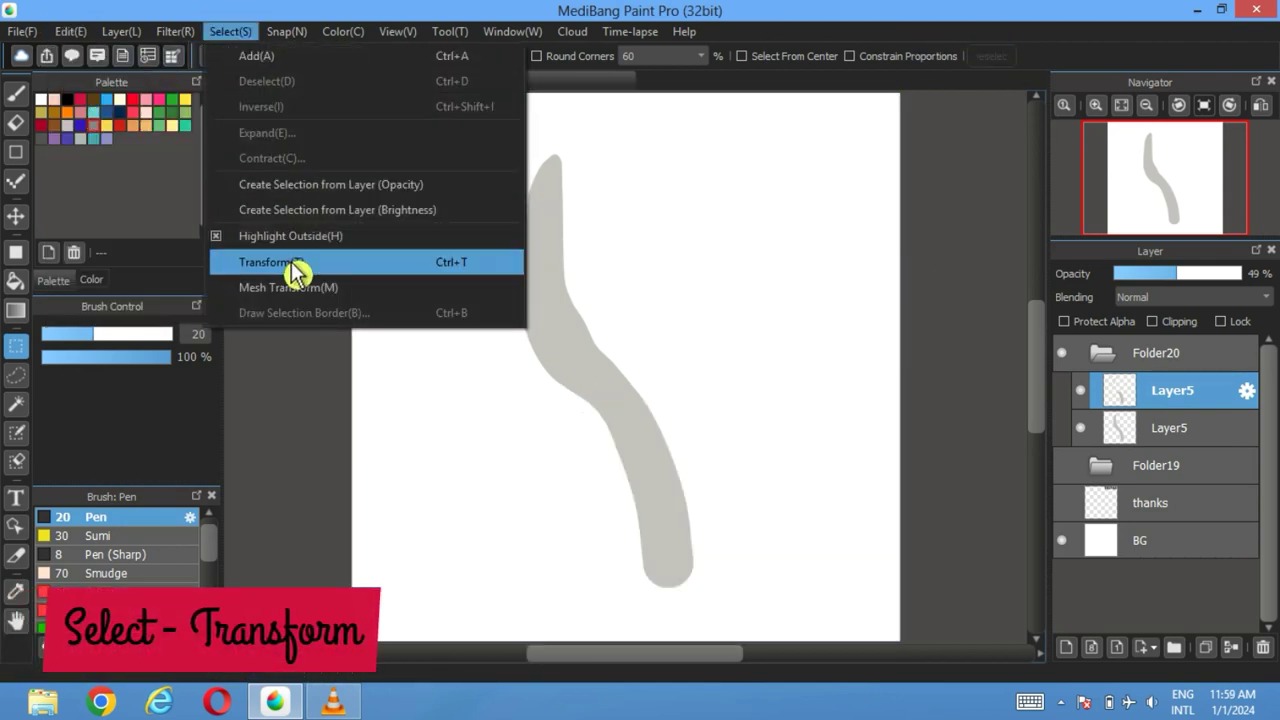
pyautogui.click(297, 268)
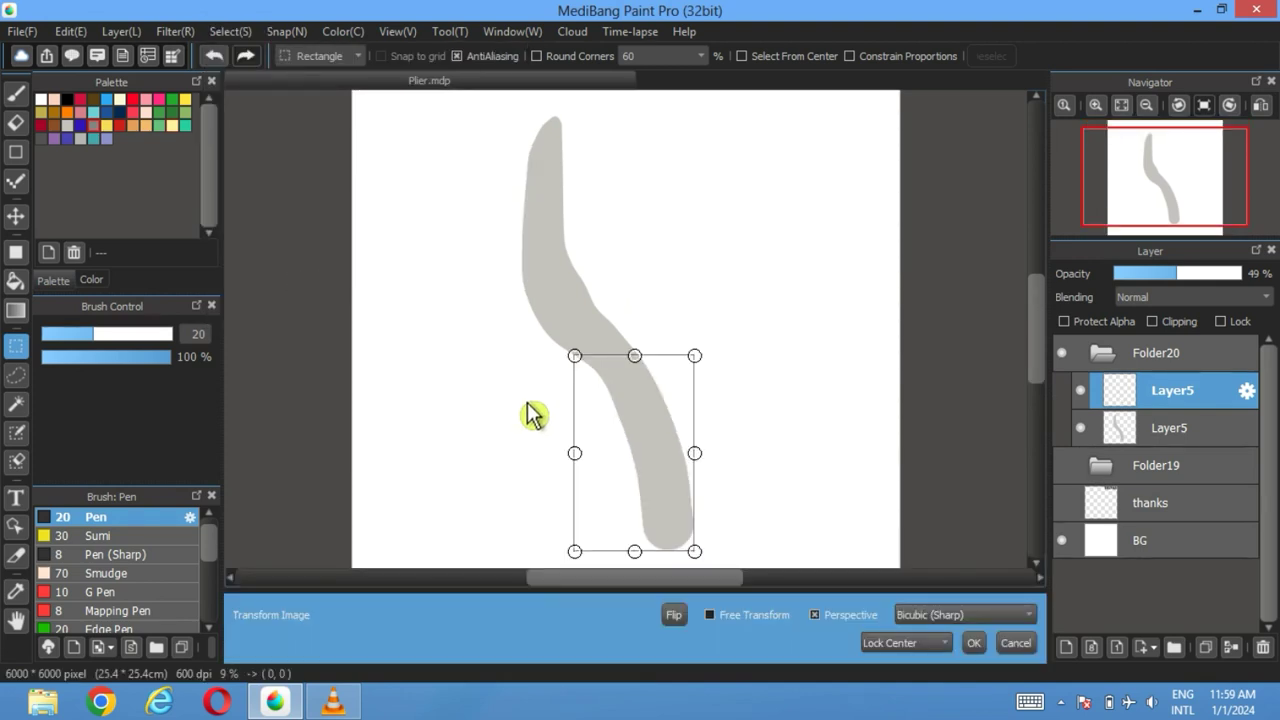
pyautogui.scroll(2, 510, 390)
pyautogui.scroll(-3, 430, 290)
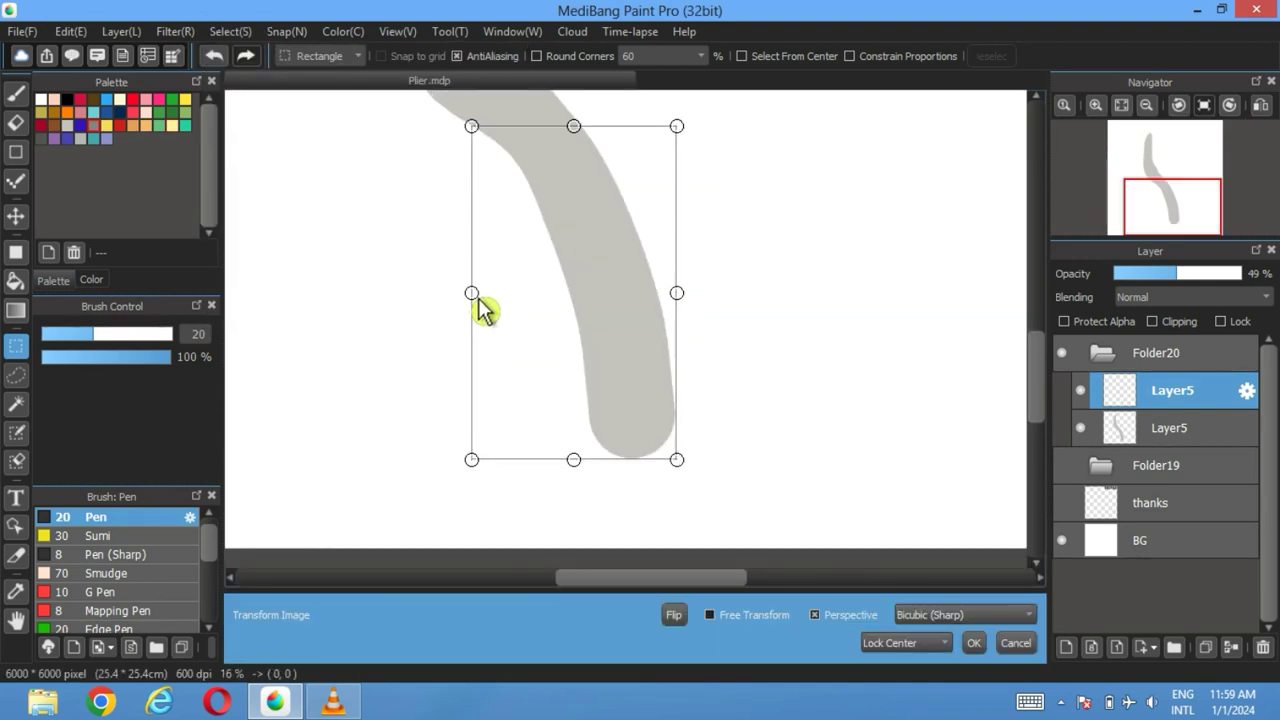
pyautogui.moveTo(478, 300); pyautogui.dragTo(451, 300)
pyautogui.moveTo(579, 461); pyautogui.dragTo(582, 478)
pyautogui.moveTo(450, 293); pyautogui.dragTo(433, 300)
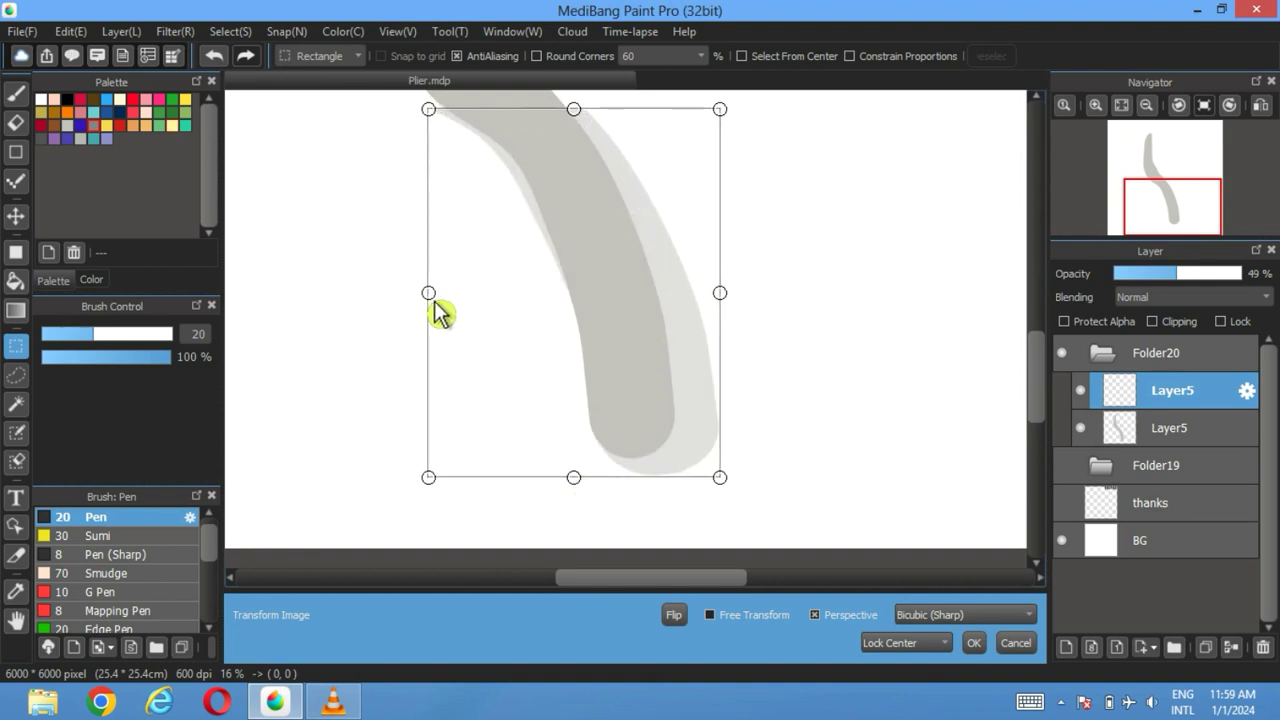
# Step: Shift the enlarged handle copy left and rotate it slightly clockwise to surround the bar evenly, applying the transform
pyautogui.moveTo(645, 232); pyautogui.dragTo(636, 232)
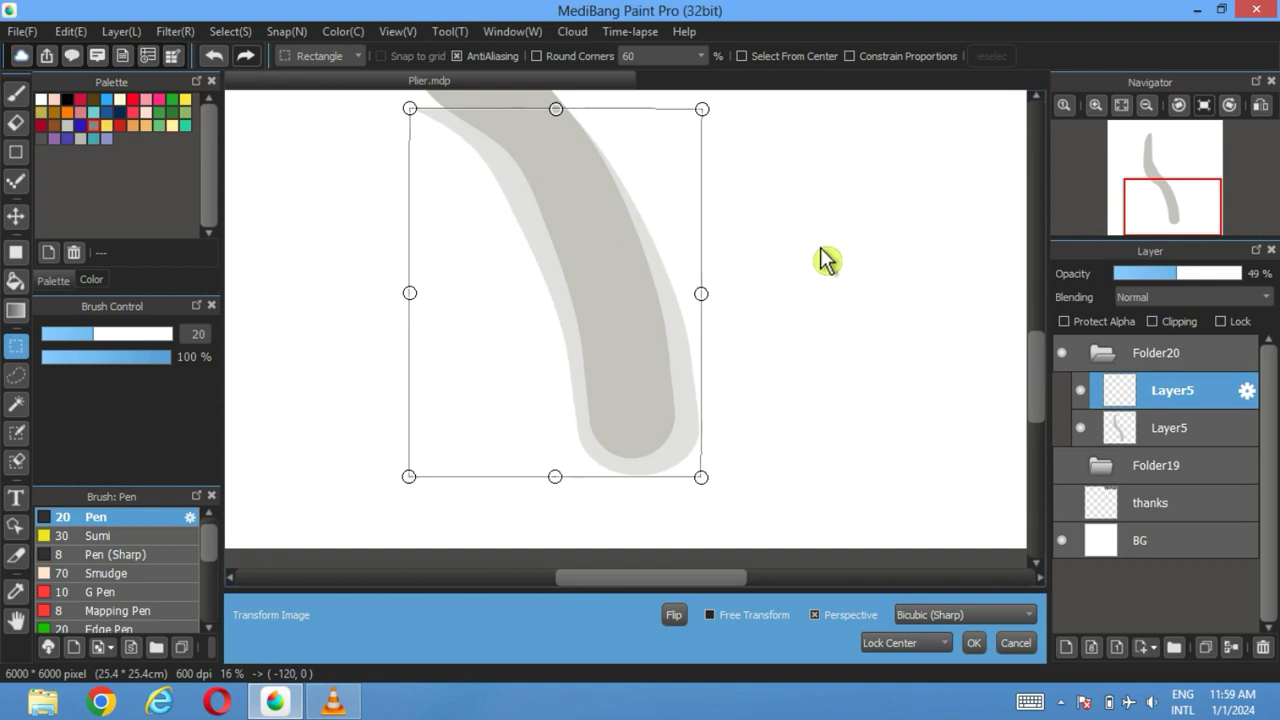
pyautogui.moveTo(826, 257)
pyautogui.mouseDown()
pyautogui.moveTo(820, 274)
pyautogui.moveTo(817, 263)
pyautogui.mouseUp()
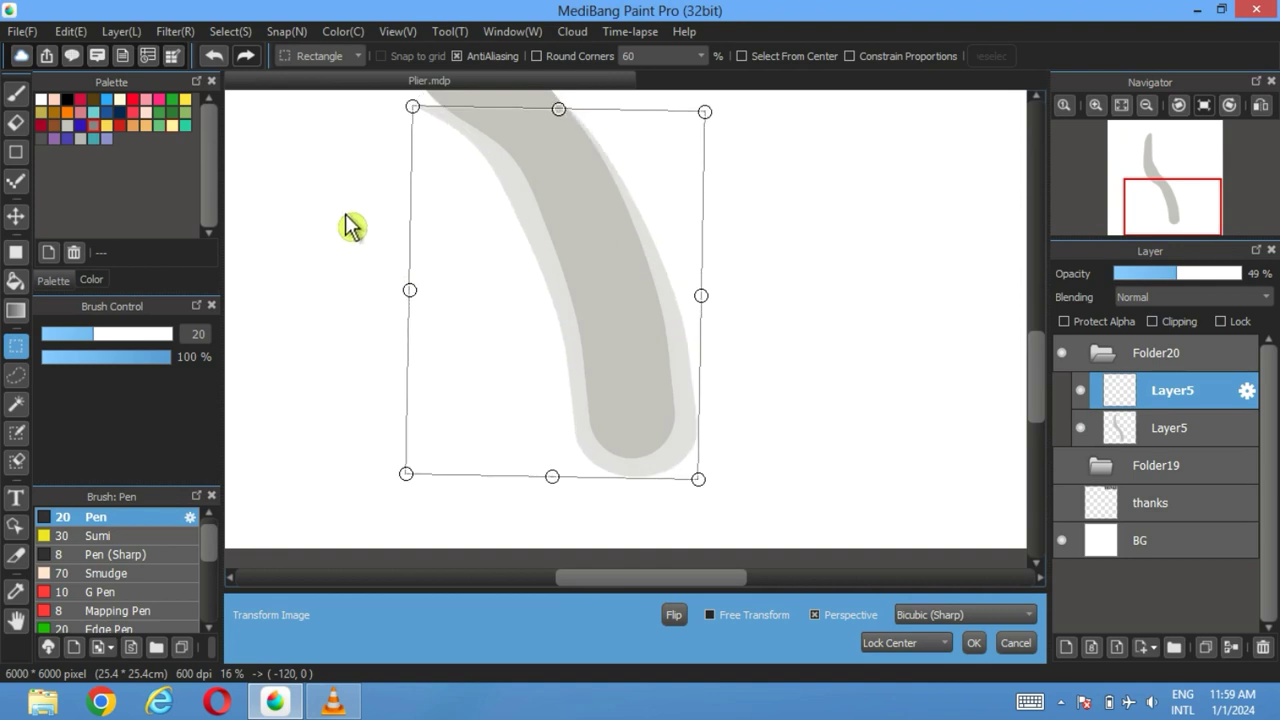
pyautogui.scroll(2, 336, 220)
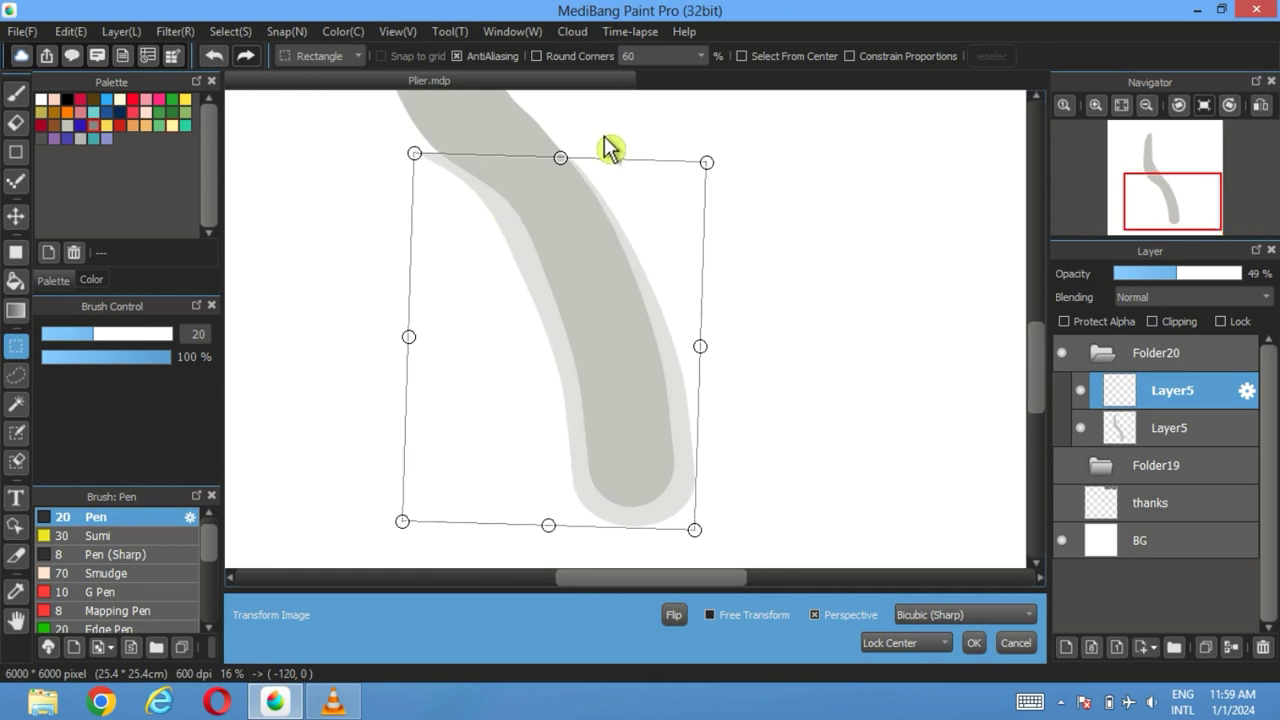
pyautogui.moveTo(608, 146); pyautogui.dragTo(610, 144)
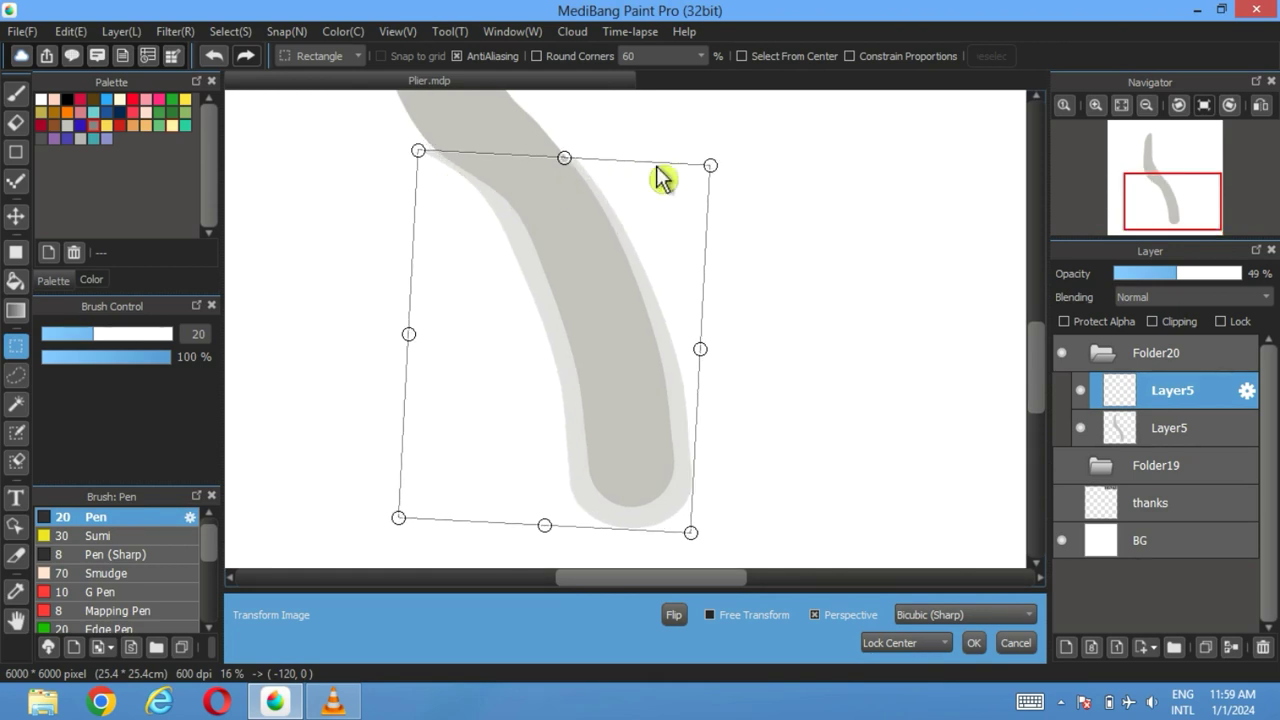
pyautogui.click(975, 643)
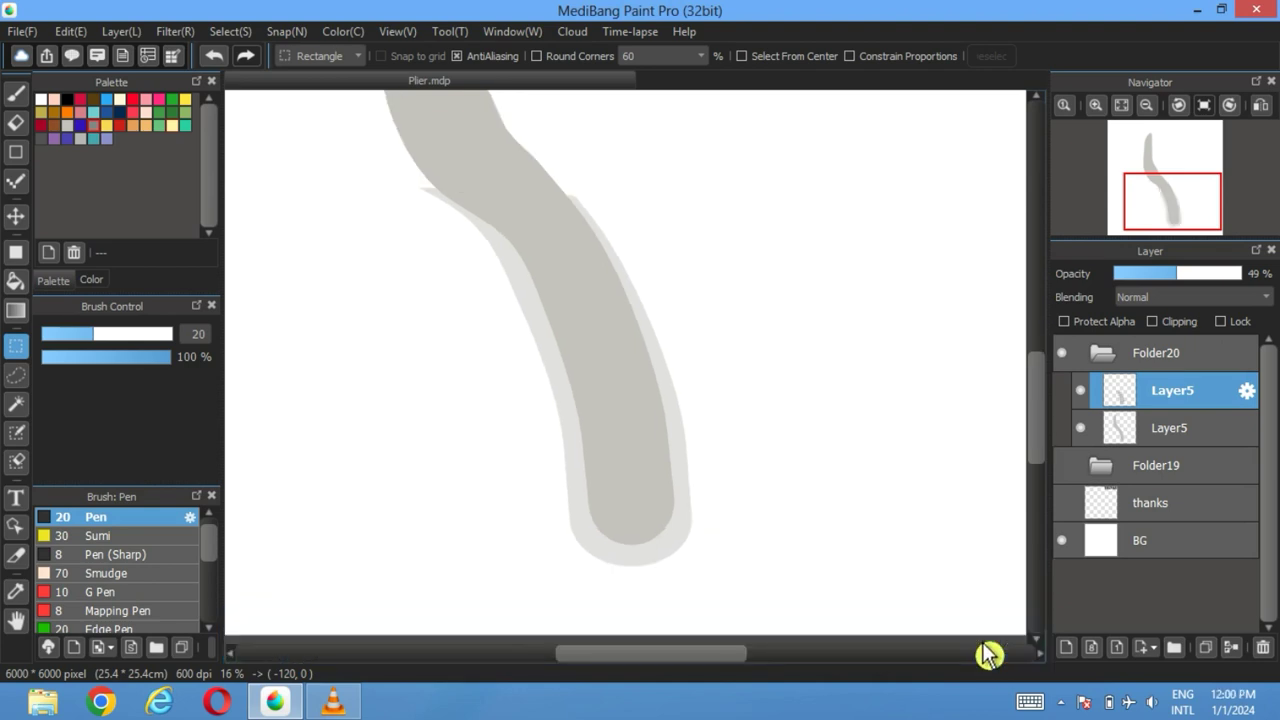
# Step: Draw a black circle outline on a new layer and move it over the upper end of the handle copy
pyautogui.click(1066, 647)
pyautogui.click(15, 151)
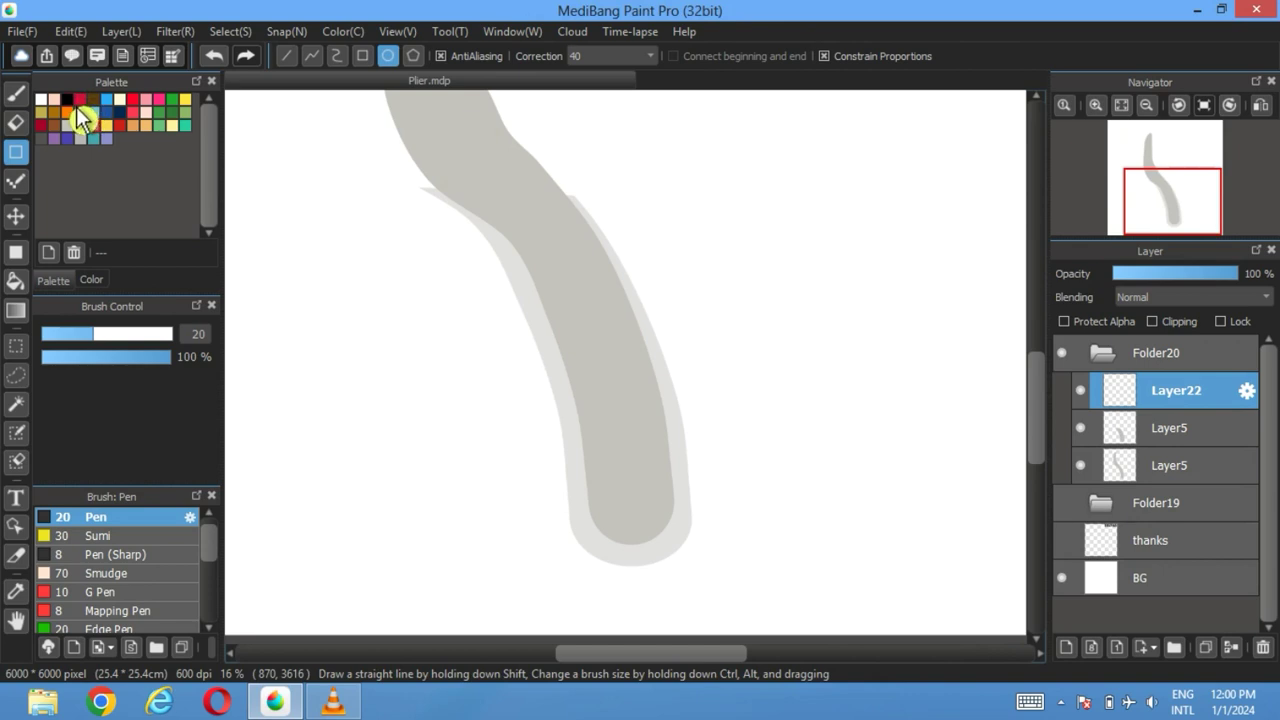
pyautogui.moveTo(349, 257); pyautogui.dragTo(420, 314)
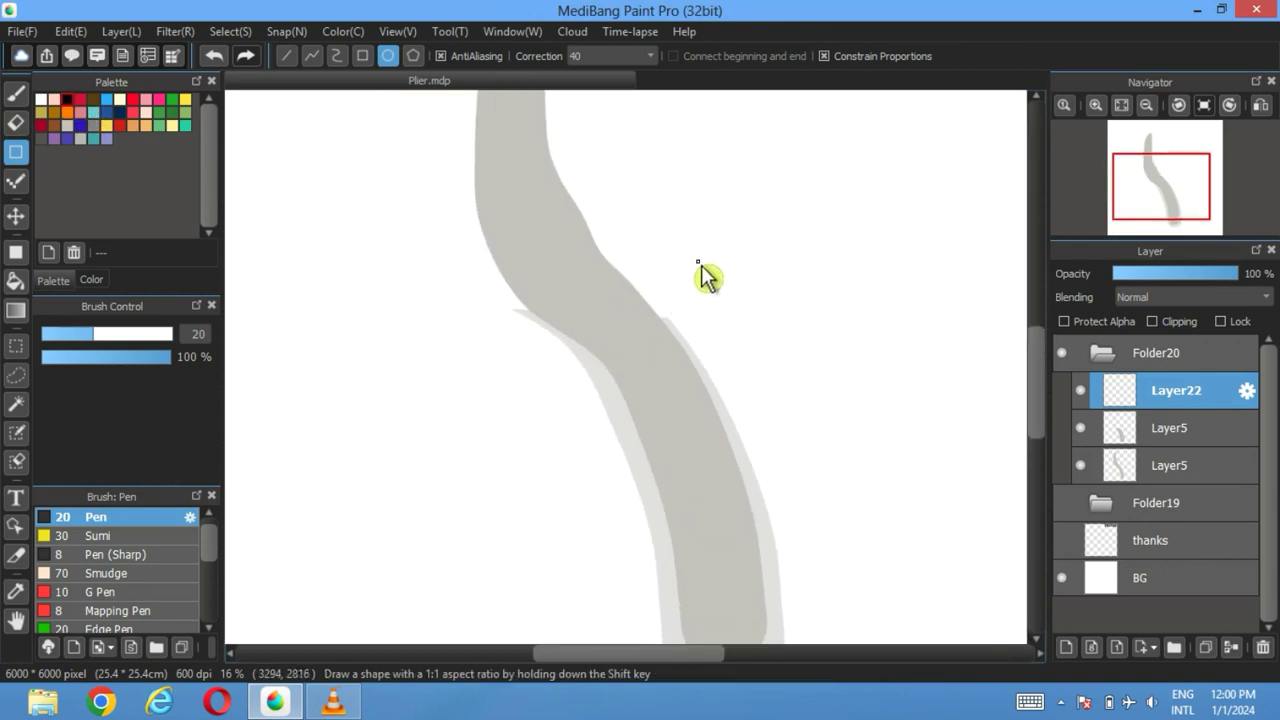
pyautogui.moveTo(635, 327); pyautogui.dragTo(574, 325)
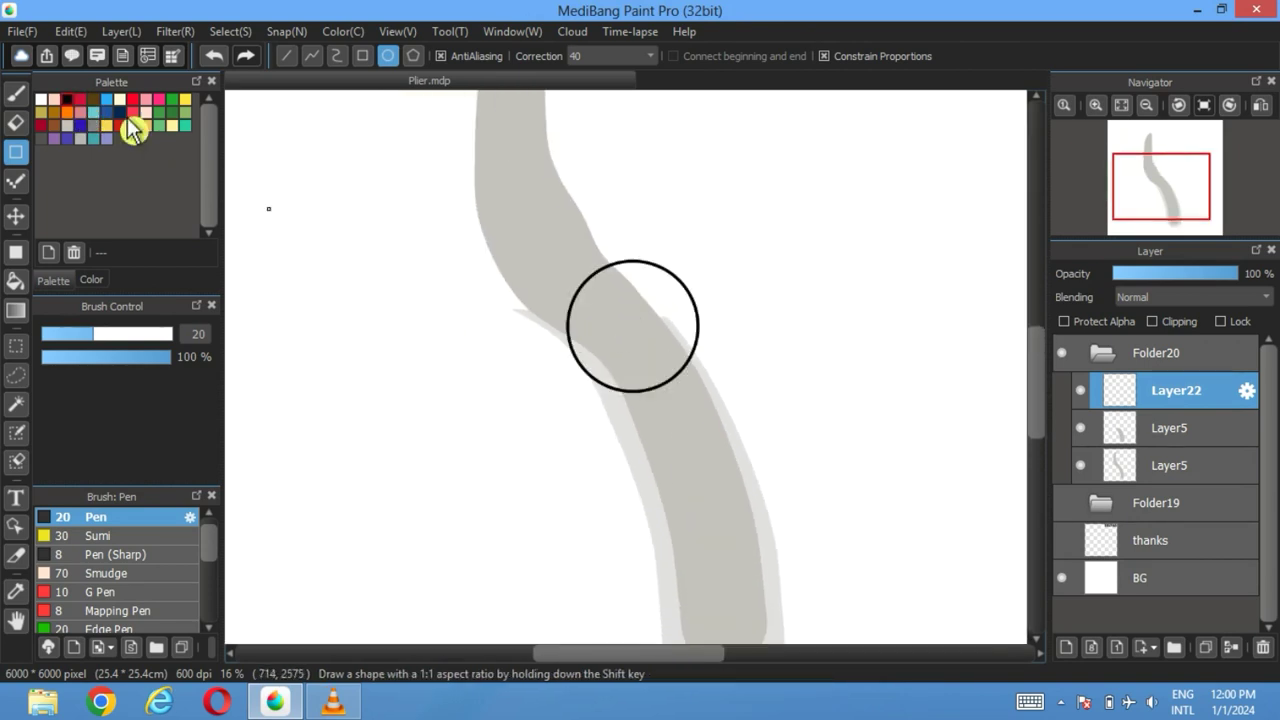
pyautogui.click(15, 215)
pyautogui.moveTo(687, 290)
pyautogui.mouseDown()
pyautogui.moveTo(666, 291)
pyautogui.moveTo(660, 275)
pyautogui.moveTo(665, 287)
pyautogui.mouseUp()
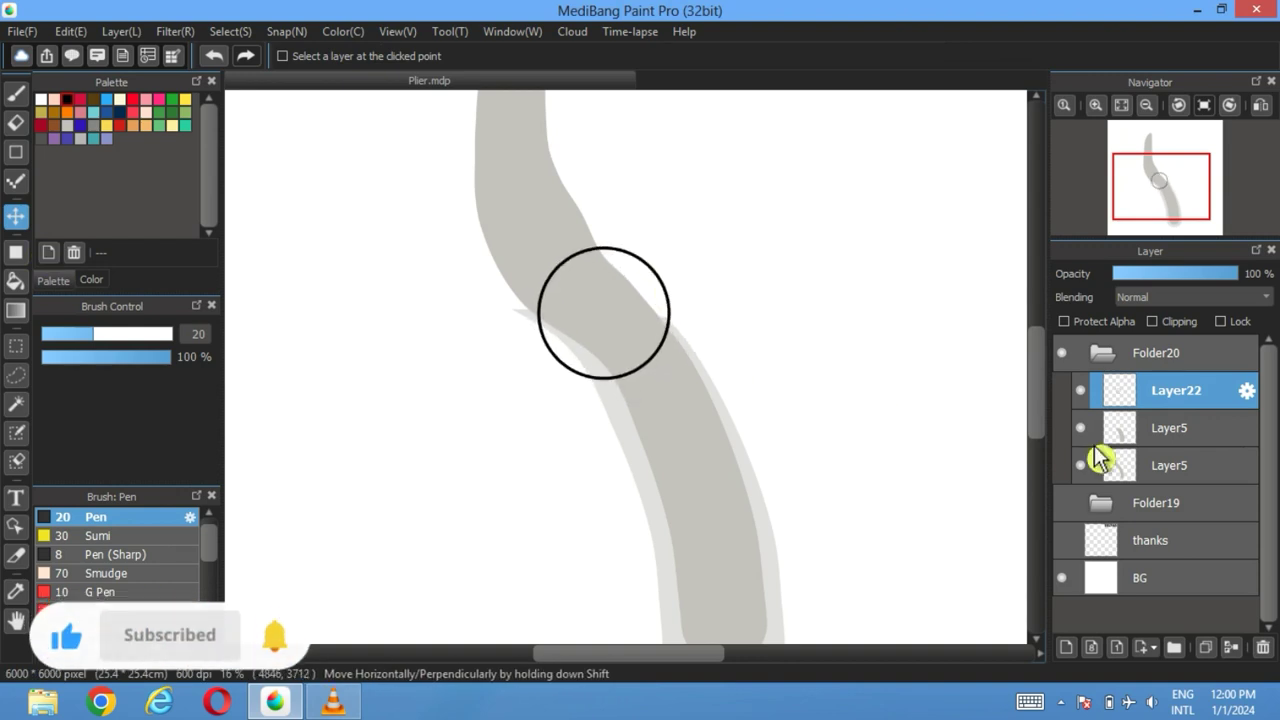
# Step: Hide the original bar layer and nudge the circle slightly right over the handle's upper end
pyautogui.click(1081, 466)
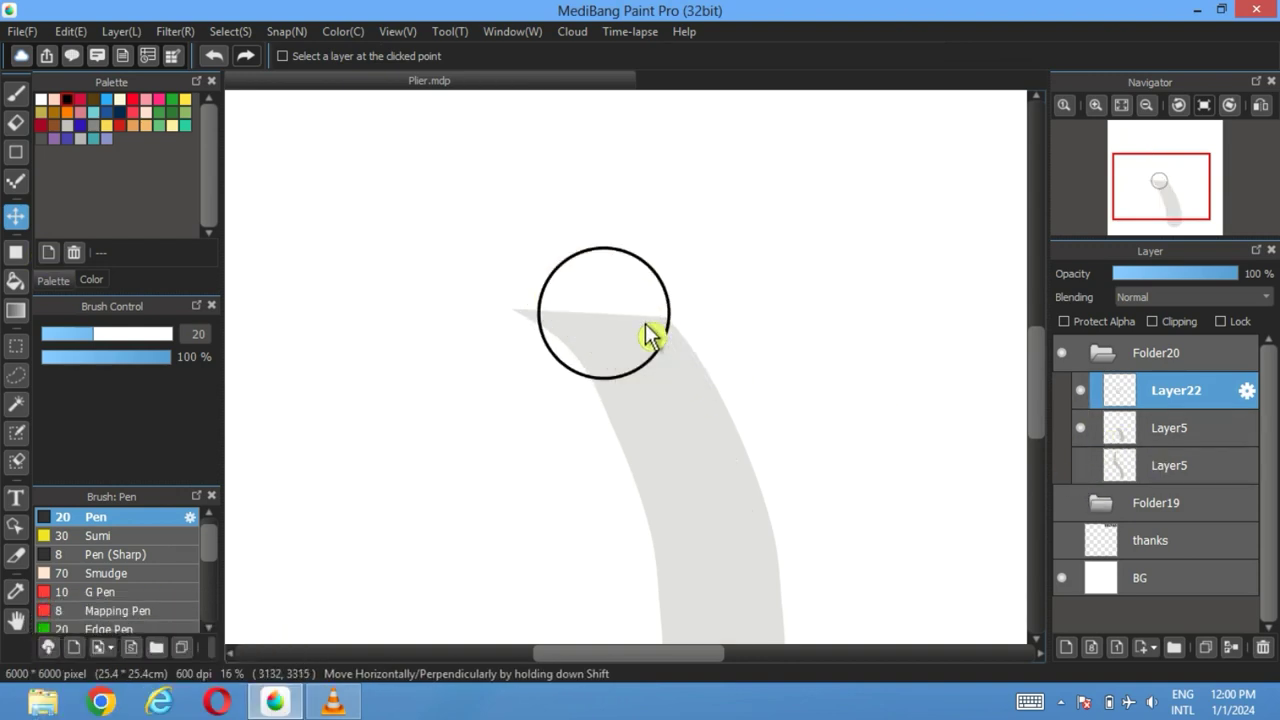
pyautogui.click(16, 404)
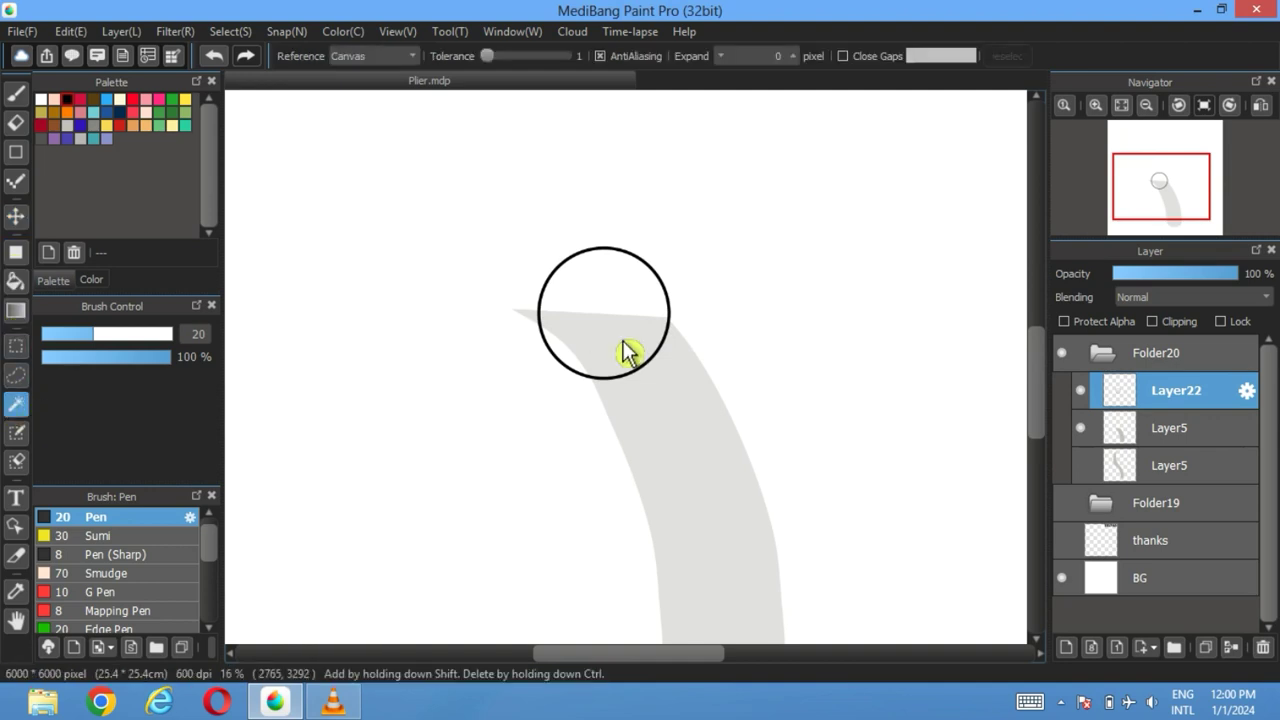
pyautogui.click(16, 216)
pyautogui.moveTo(606, 319); pyautogui.dragTo(614, 318)
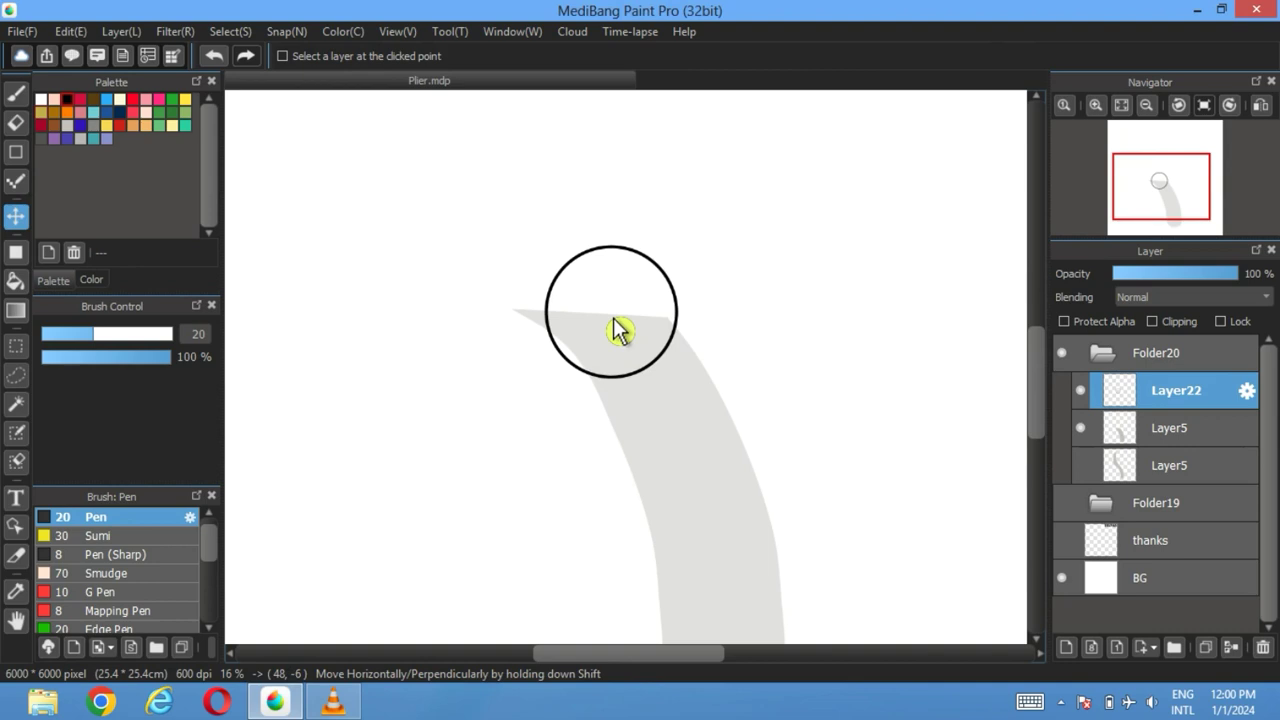
# Step: Select the handle area inside the circle with the Magic Wand and cut it from the handle copy's layer
pyautogui.click(16, 404)
pyautogui.click(623, 357)
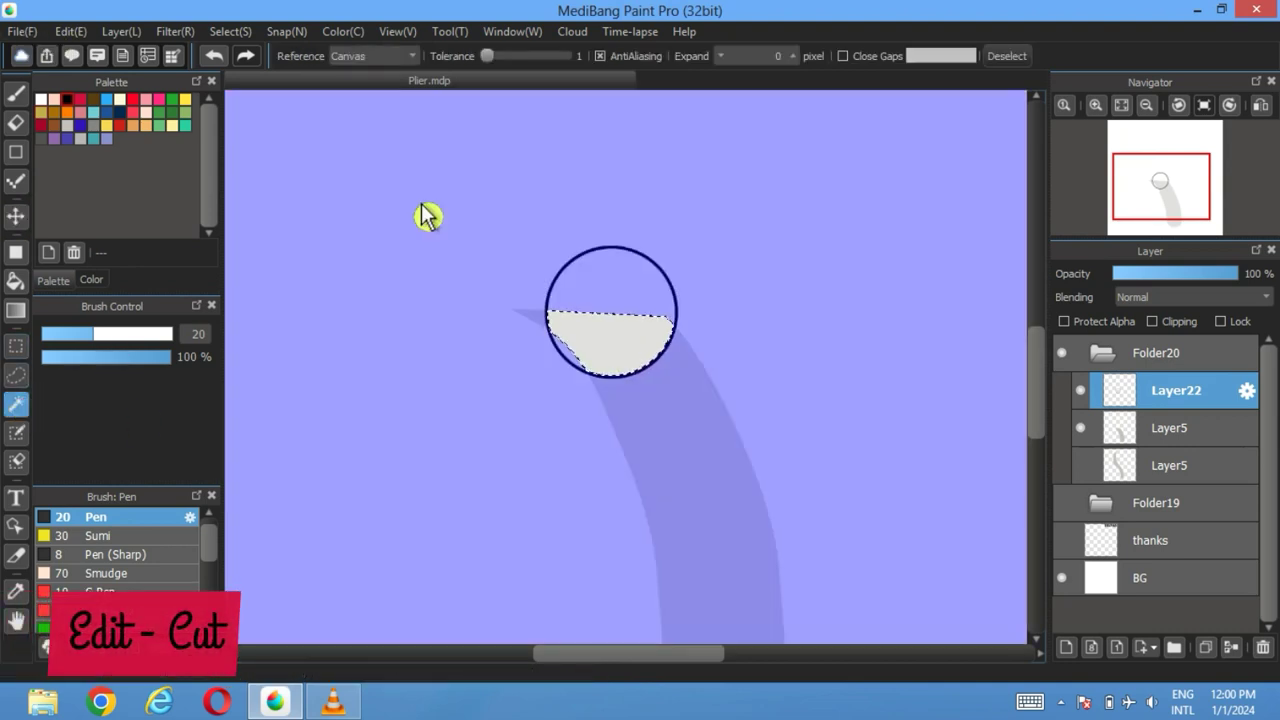
pyautogui.click(1170, 427)
pyautogui.click(69, 31)
pyautogui.click(90, 130)
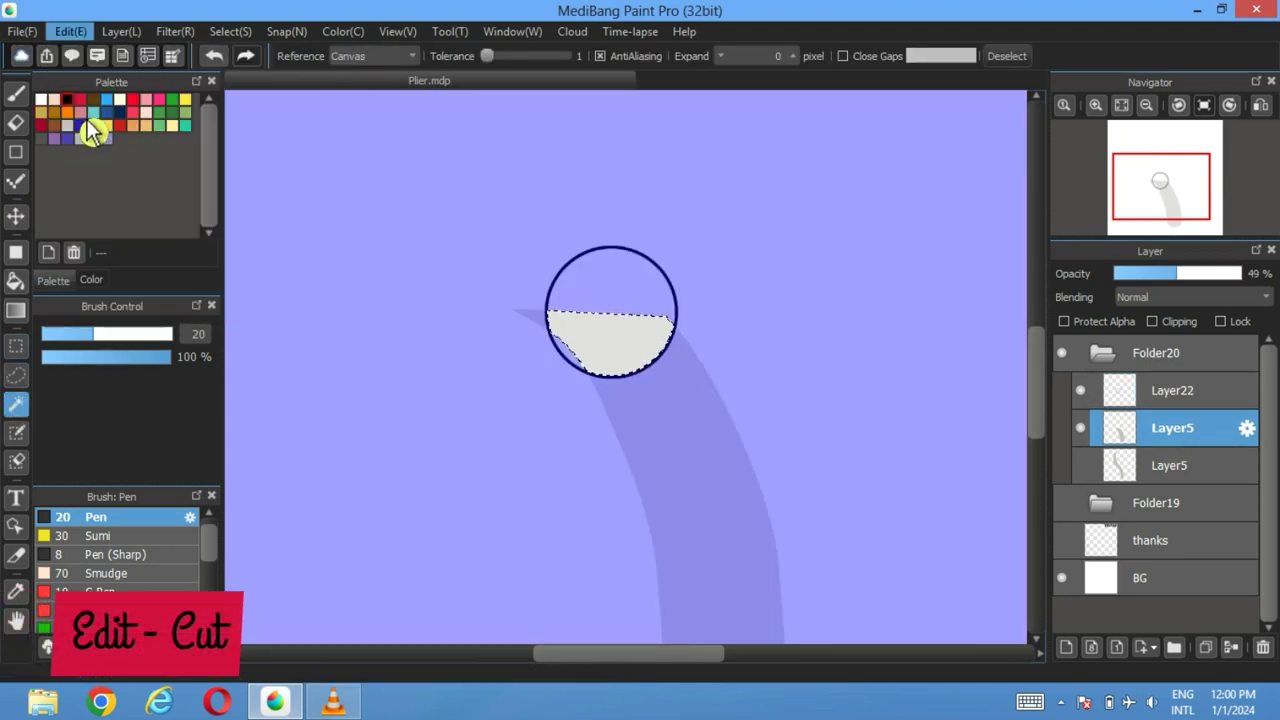
pyautogui.click(1006, 55)
# Step: Hide the circle, erase the leftover pointed fragment beside the handle with a size 204 eraser, and delete the circle layer
pyautogui.click(1080, 390)
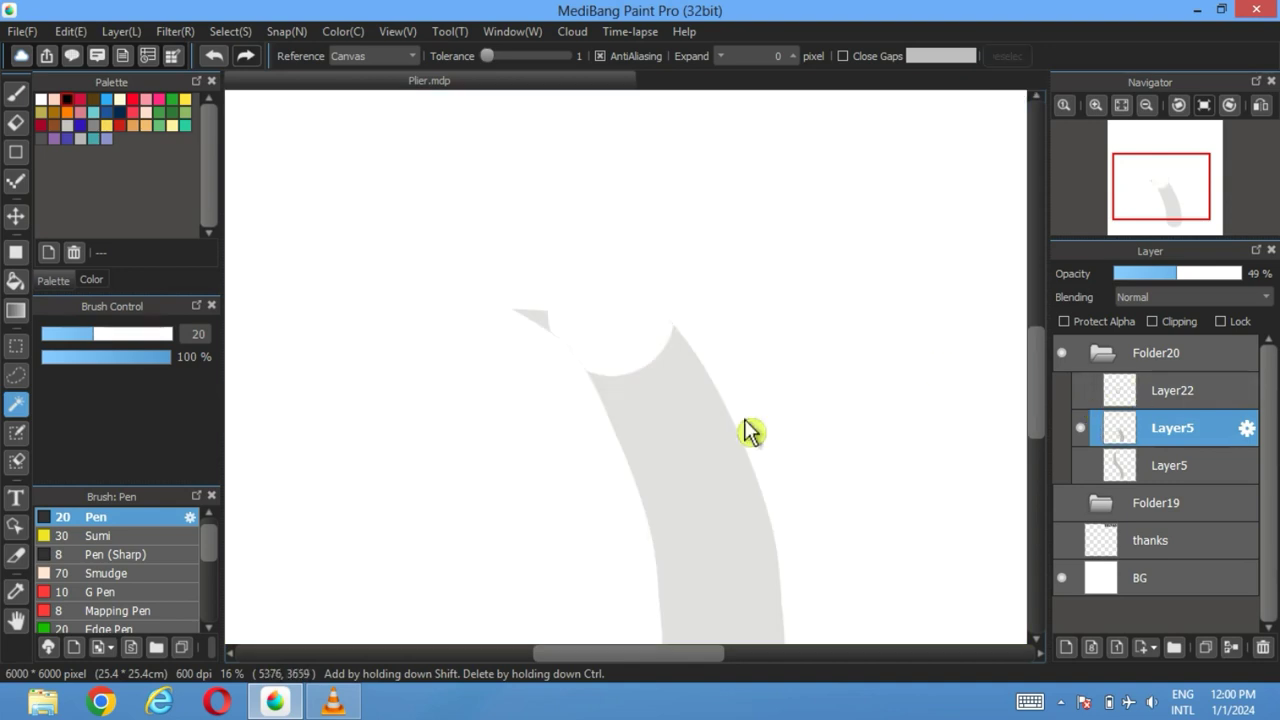
pyautogui.click(16, 122)
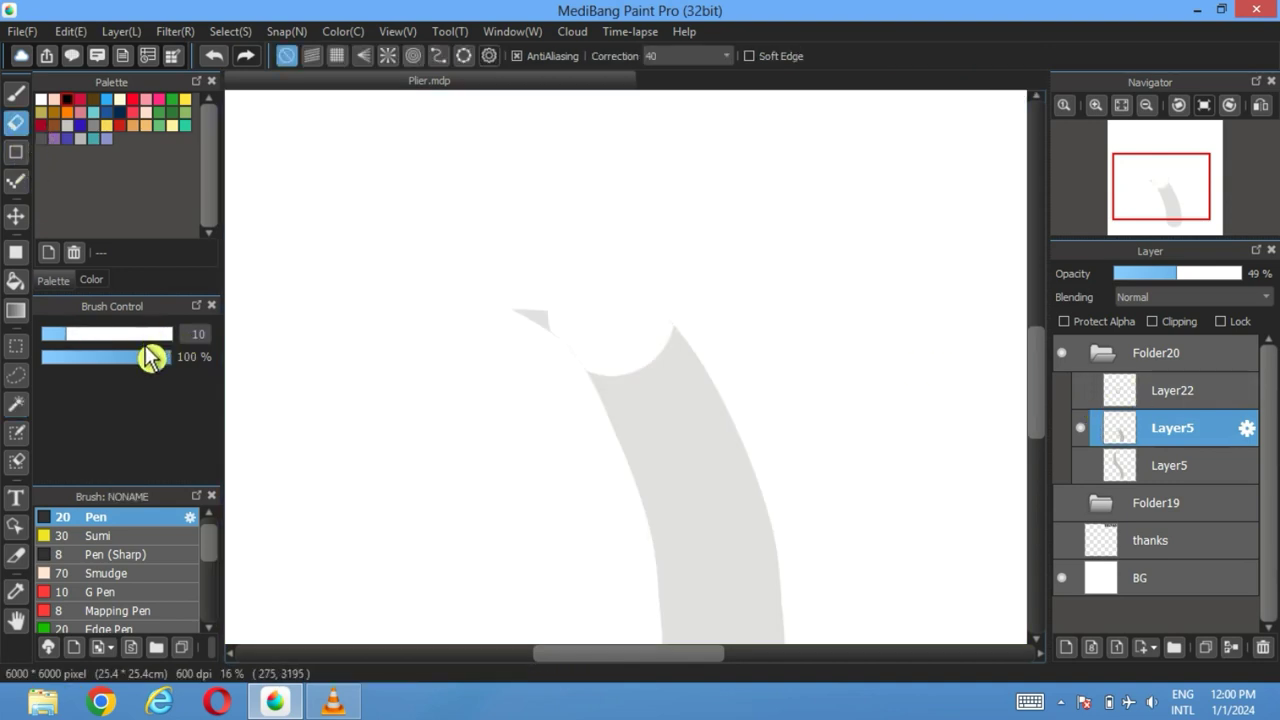
pyautogui.moveTo(148, 336); pyautogui.dragTo(175, 334)
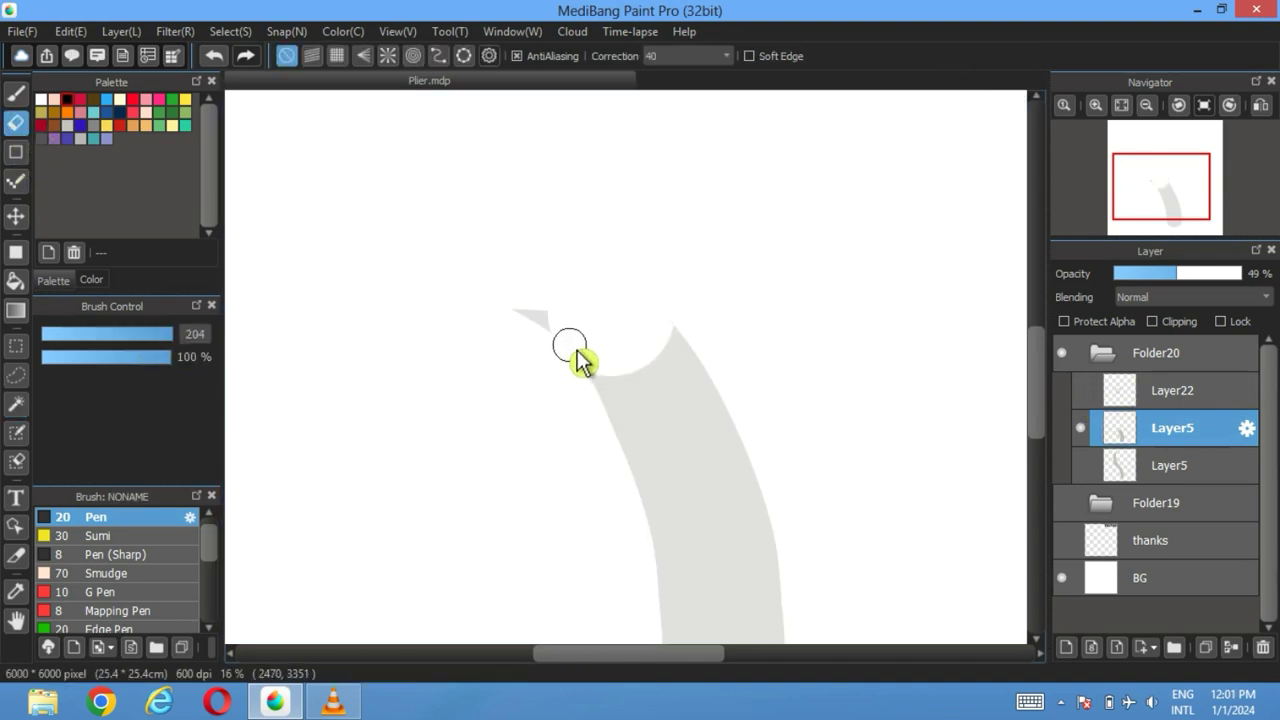
pyautogui.moveTo(580, 366); pyautogui.dragTo(528, 314)
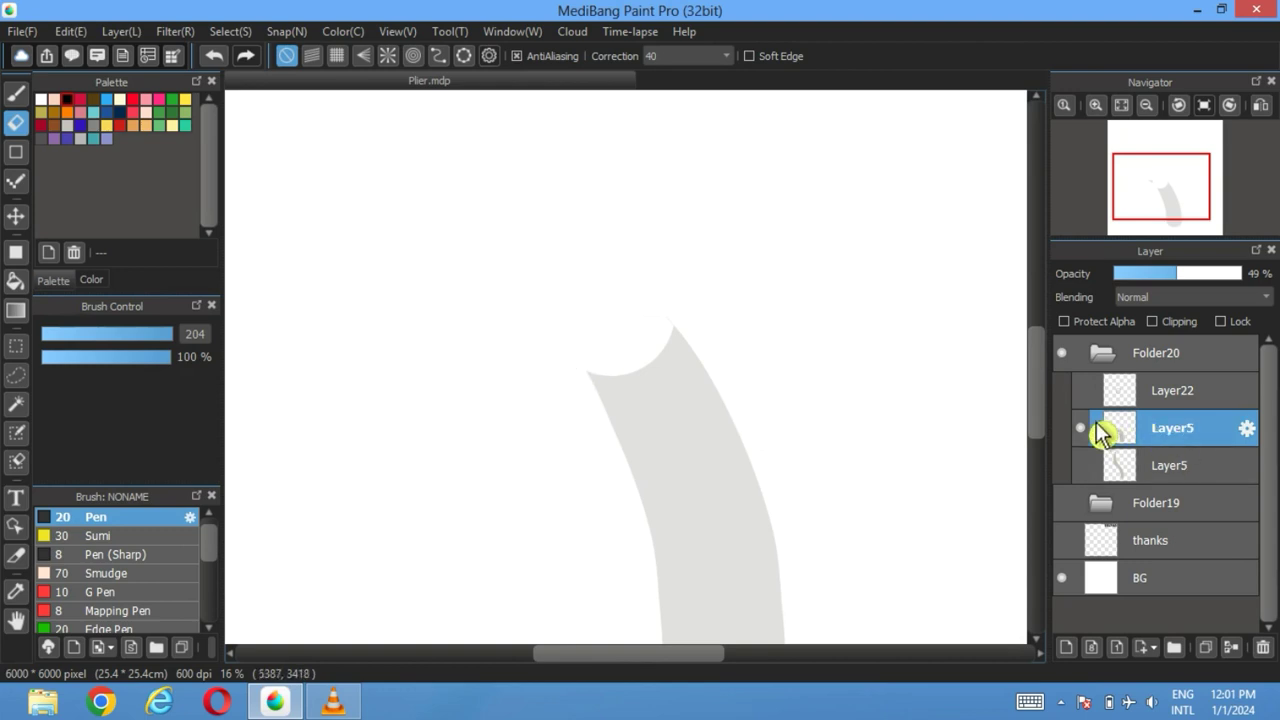
pyautogui.click(1100, 392)
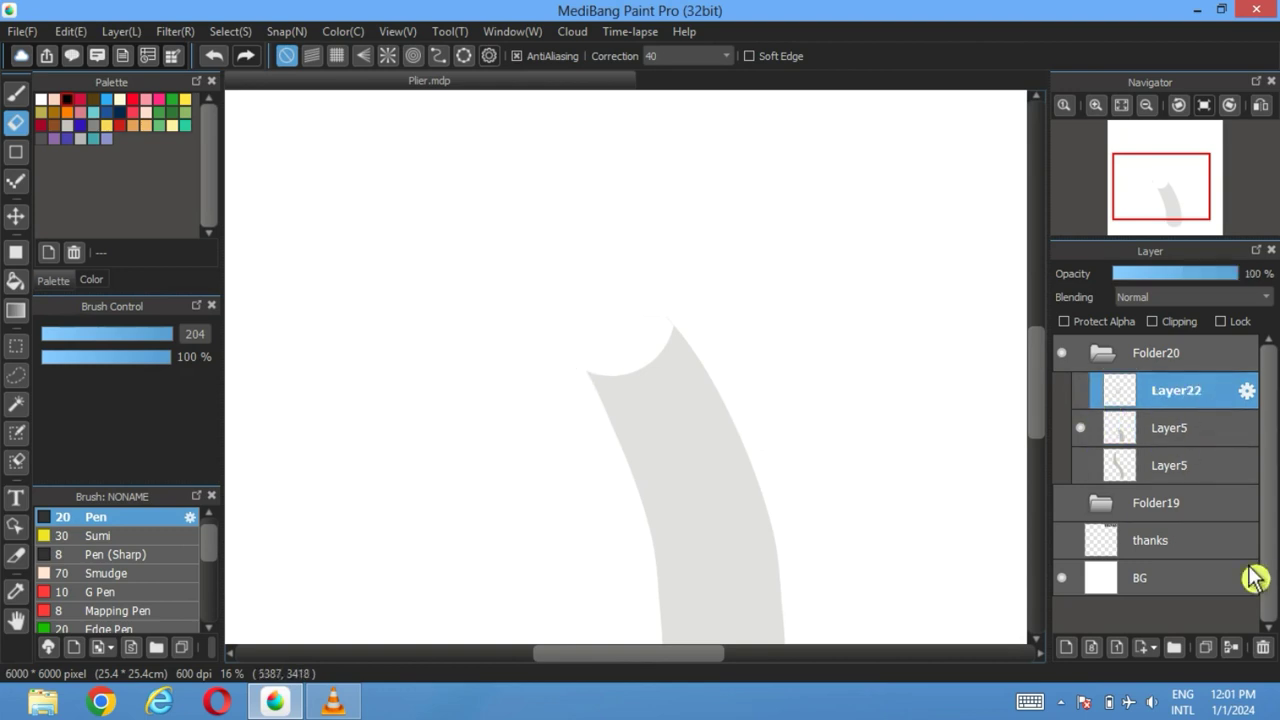
pyautogui.click(1262, 647)
# Step: Raise the handle layer's opacity to 100% and fill the handle with yellow
pyautogui.click(1170, 390)
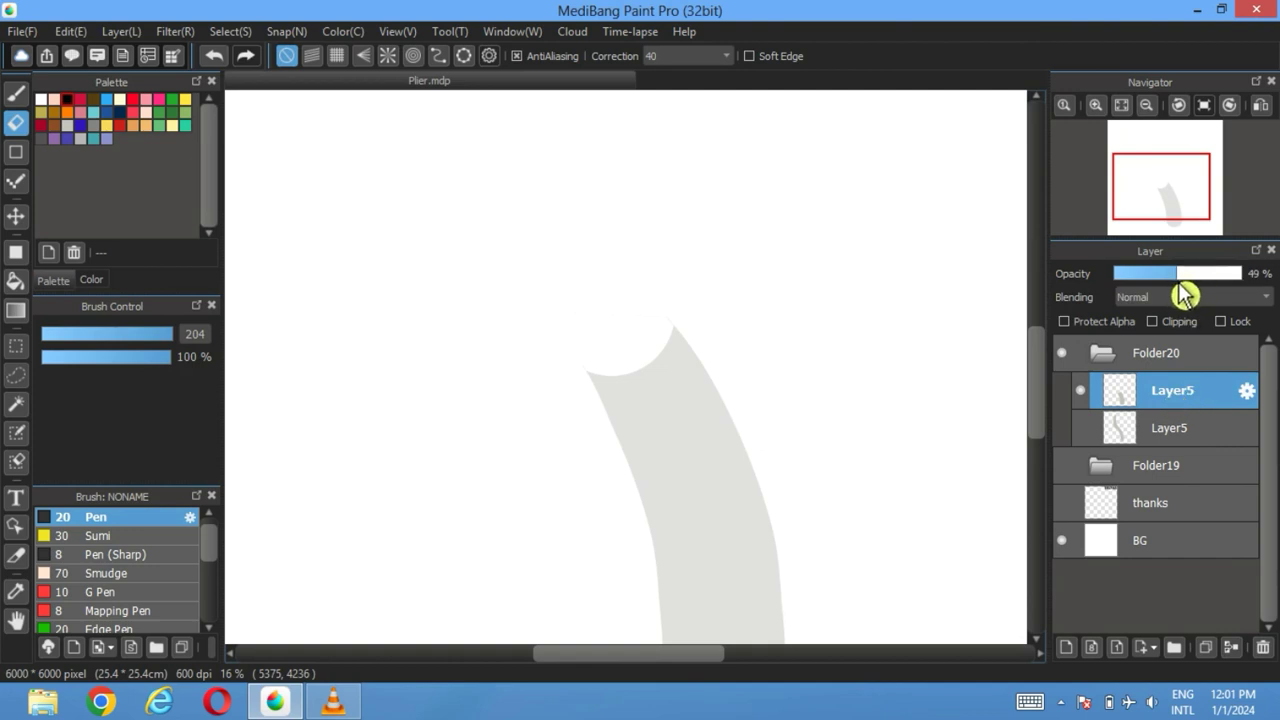
pyautogui.click(1232, 274)
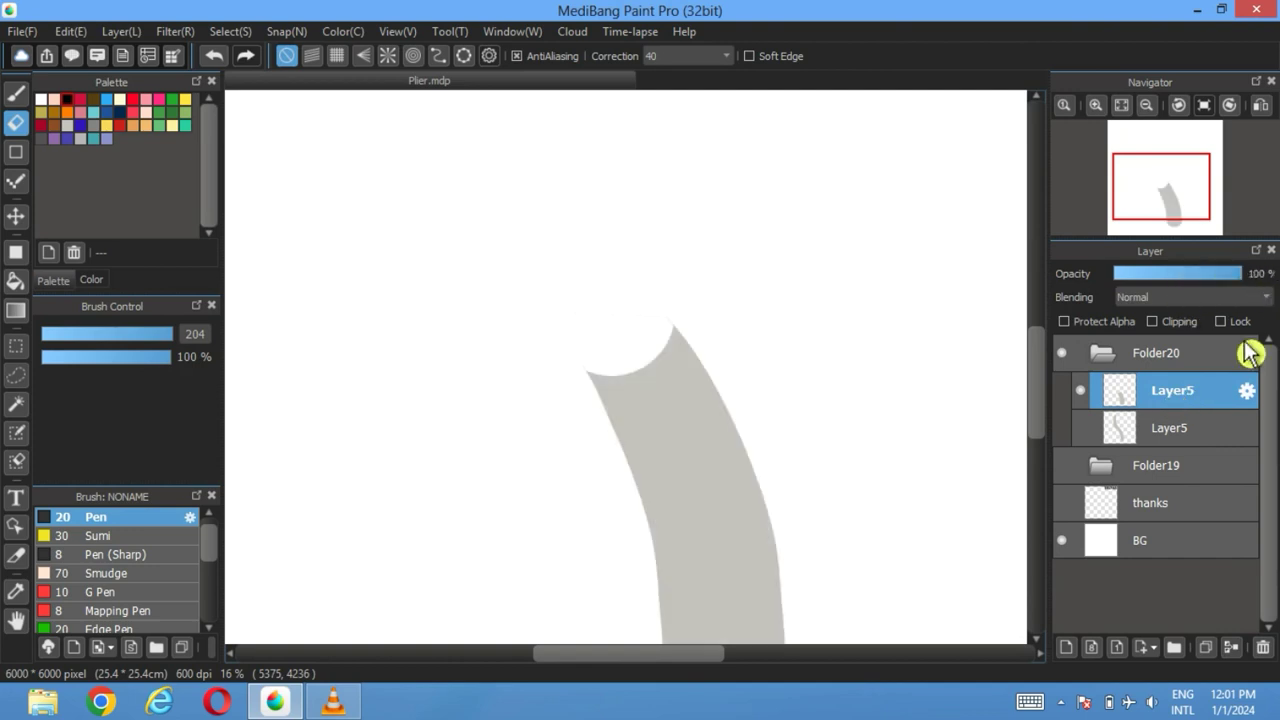
pyautogui.click(187, 101)
pyautogui.click(15, 280)
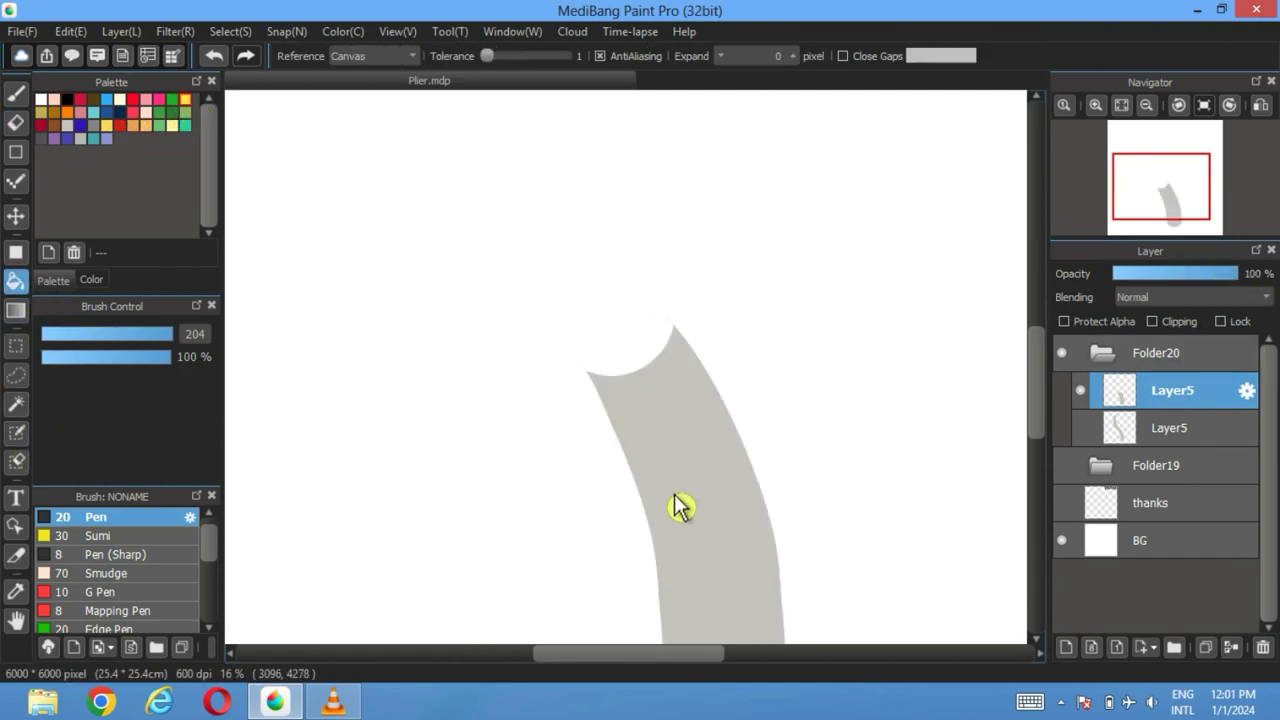
pyautogui.click(678, 508)
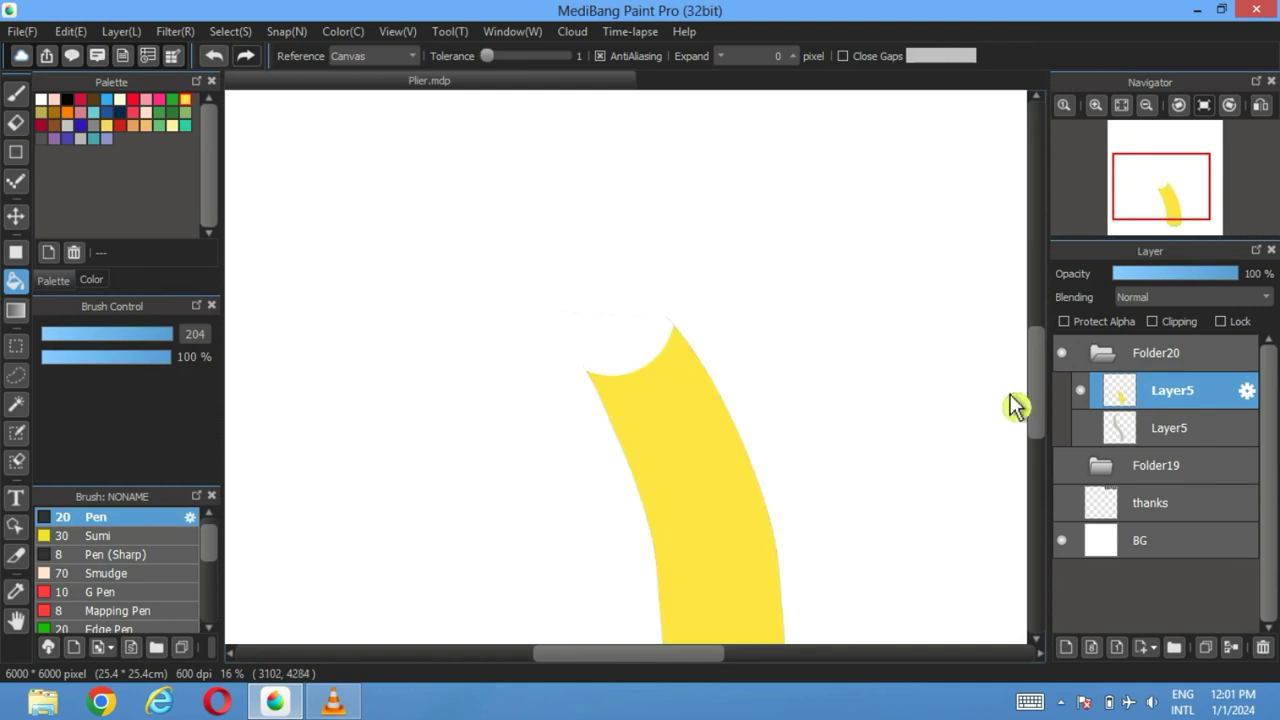
# Step: Hide the yellow handle layer, show the grey bar layer, and outline the Magic Wand-selected bar with a black selection border of width 20
pyautogui.click(1080, 390)
pyautogui.click(1080, 428)
pyautogui.click(1113, 443)
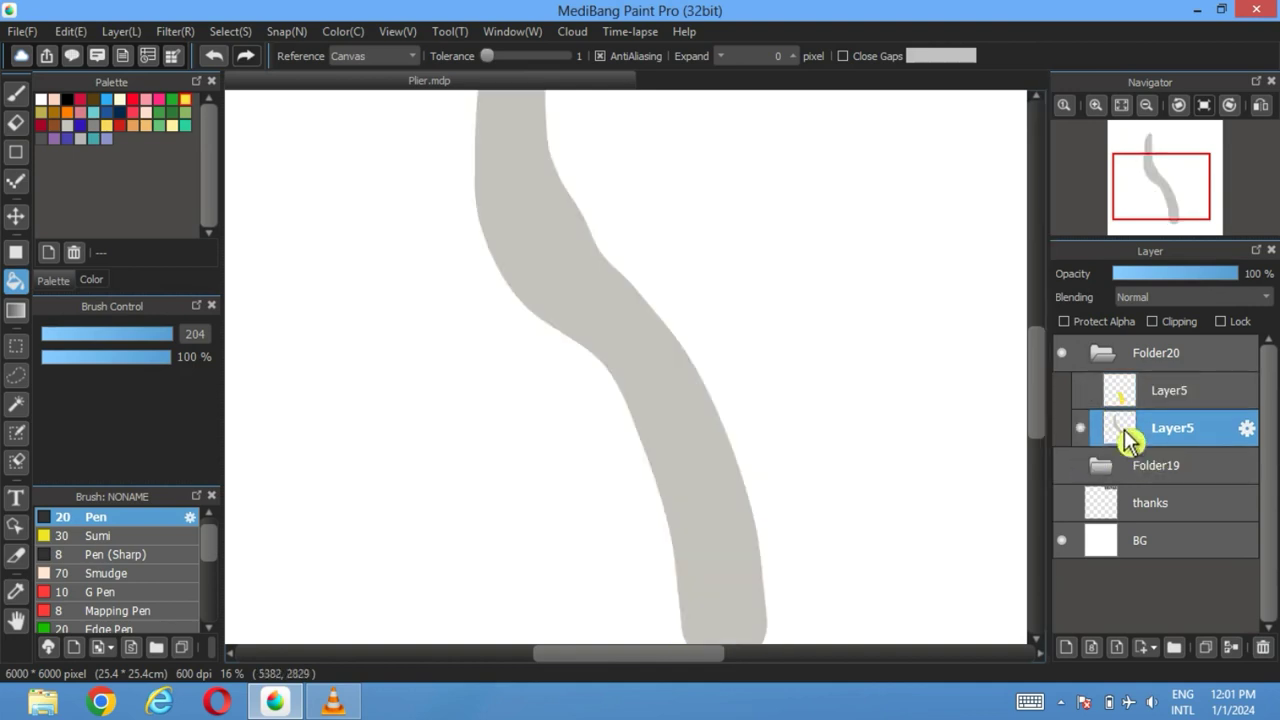
pyautogui.click(1121, 104)
pyautogui.click(17, 403)
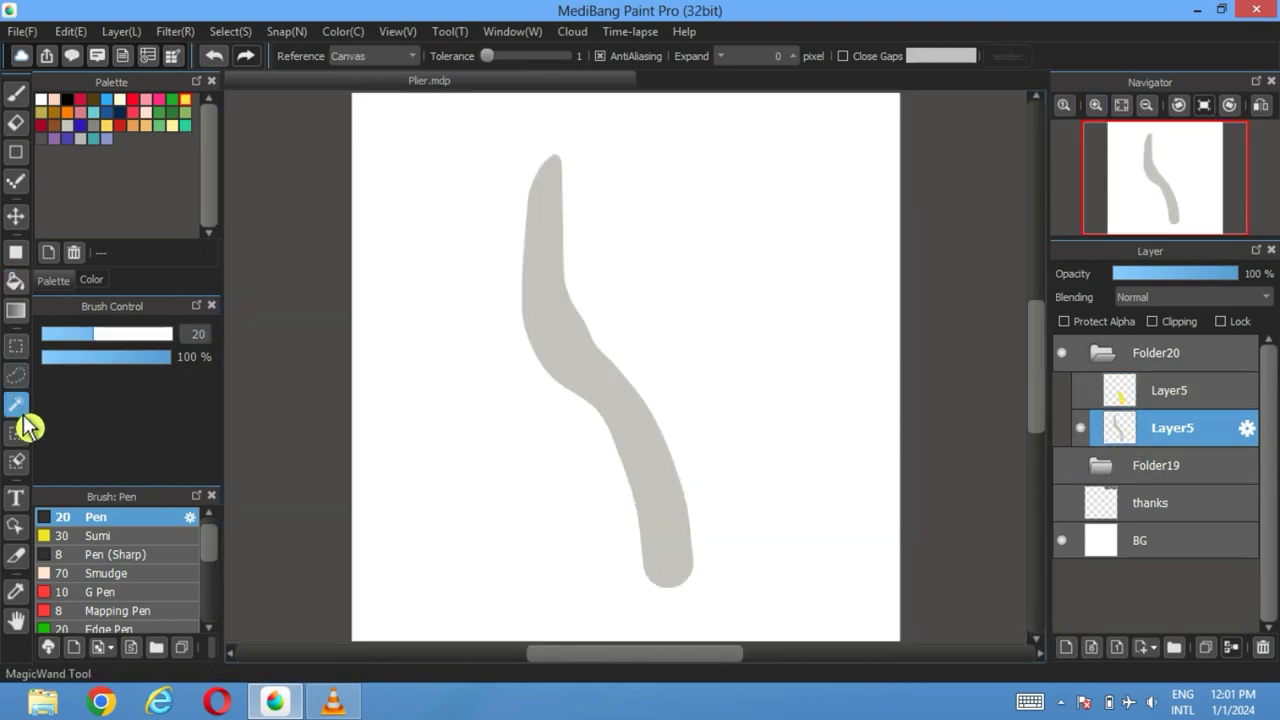
pyautogui.click(580, 378)
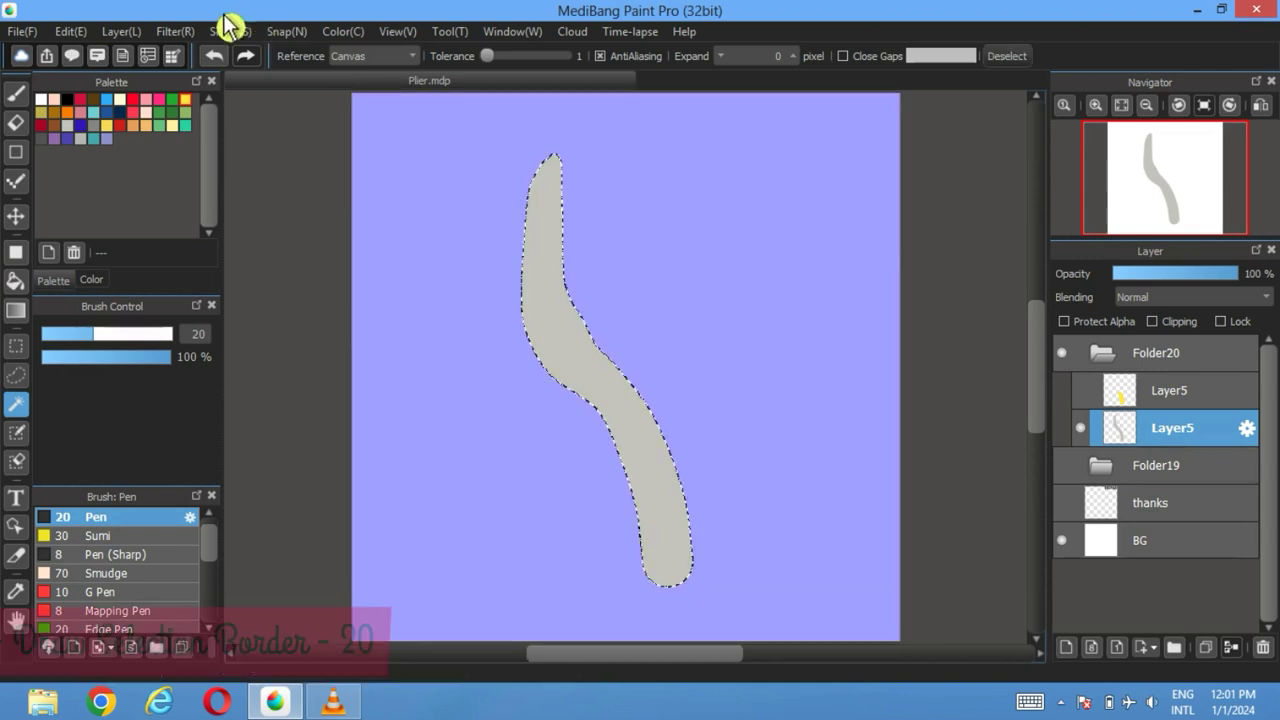
pyautogui.click(230, 31)
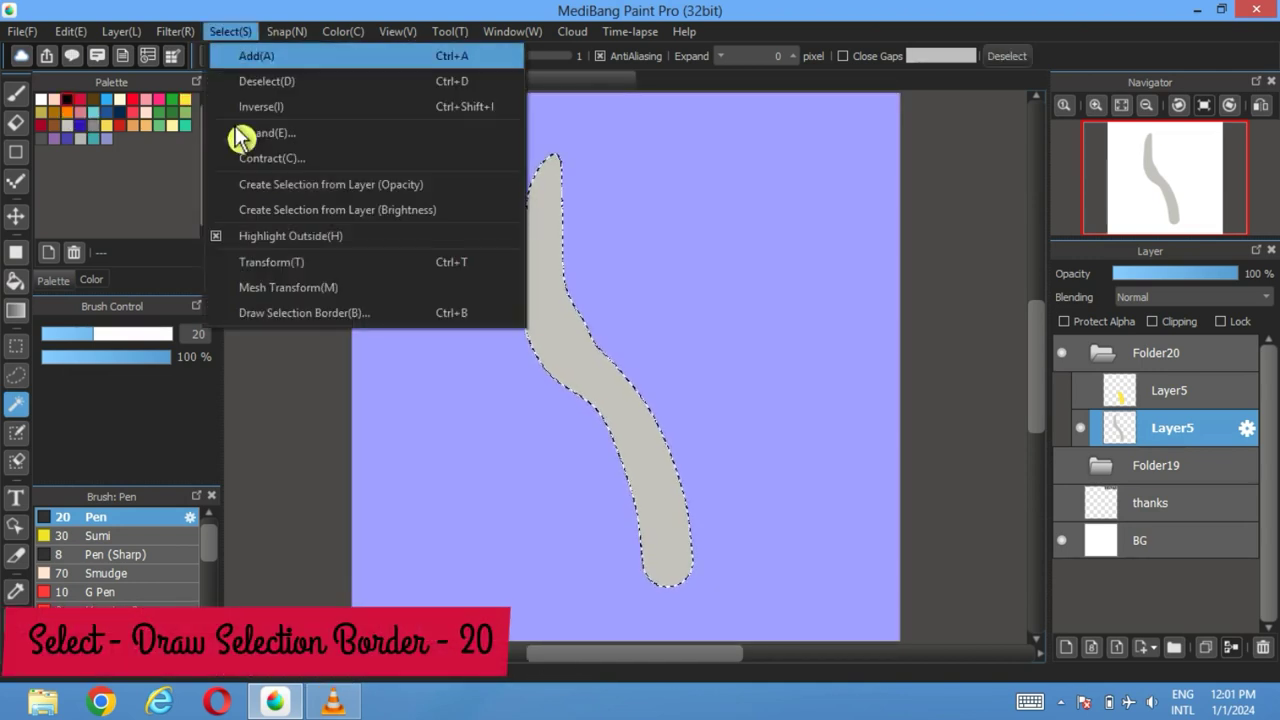
pyautogui.click(255, 314)
pyautogui.click(688, 430)
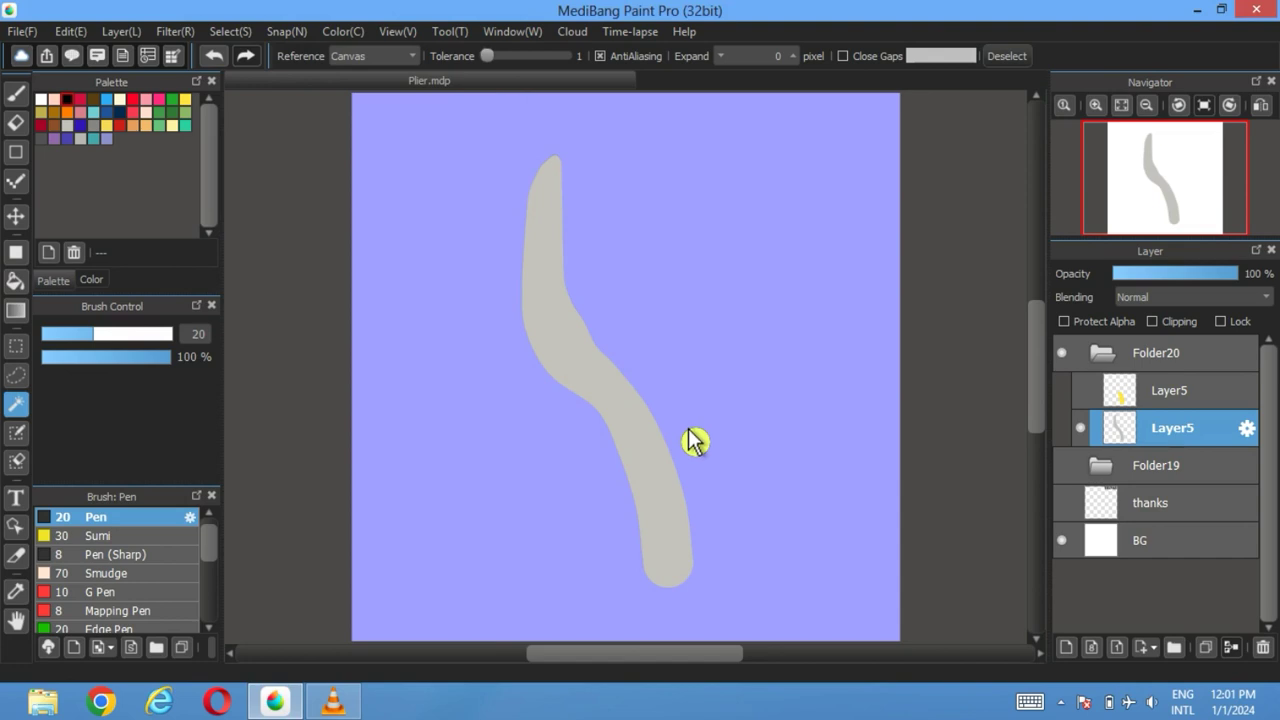
pyautogui.click(1008, 56)
# Step: Hide the bar layer, show the handle layer, and outline the Magic Wand-selected yellow handle with a black selection border of width 20
pyautogui.click(1082, 427)
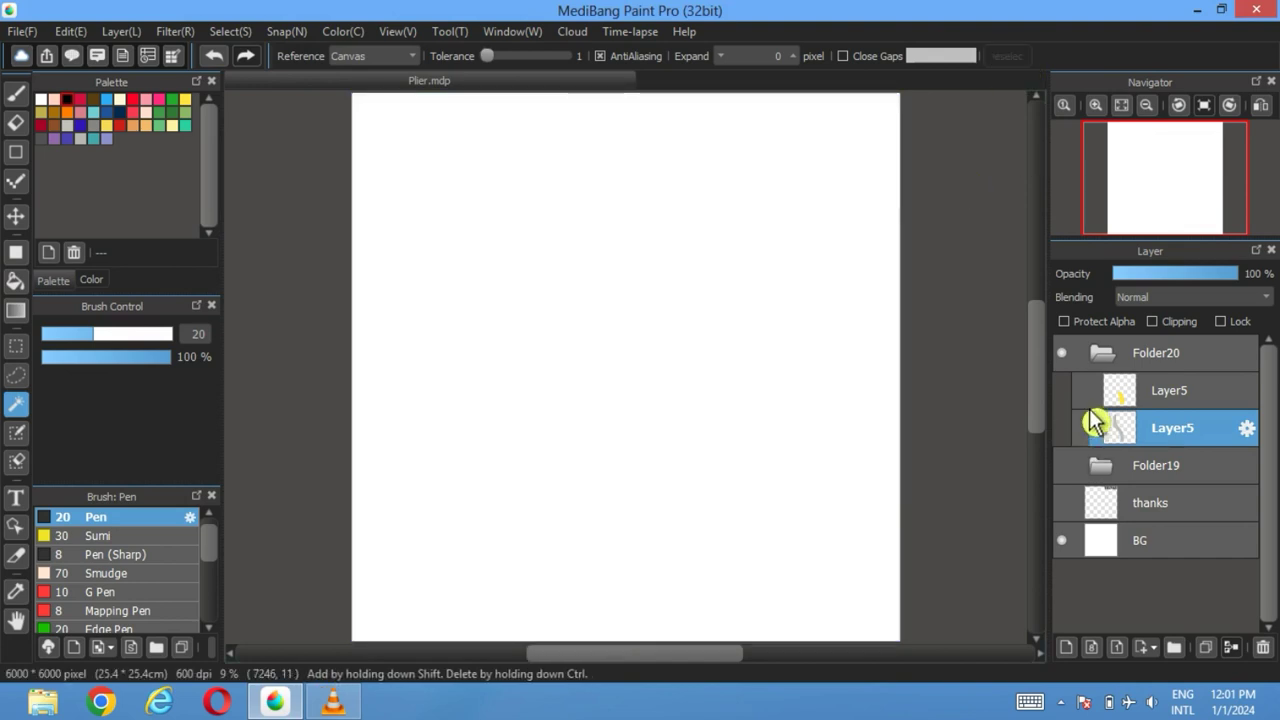
pyautogui.click(1080, 390)
pyautogui.click(1165, 390)
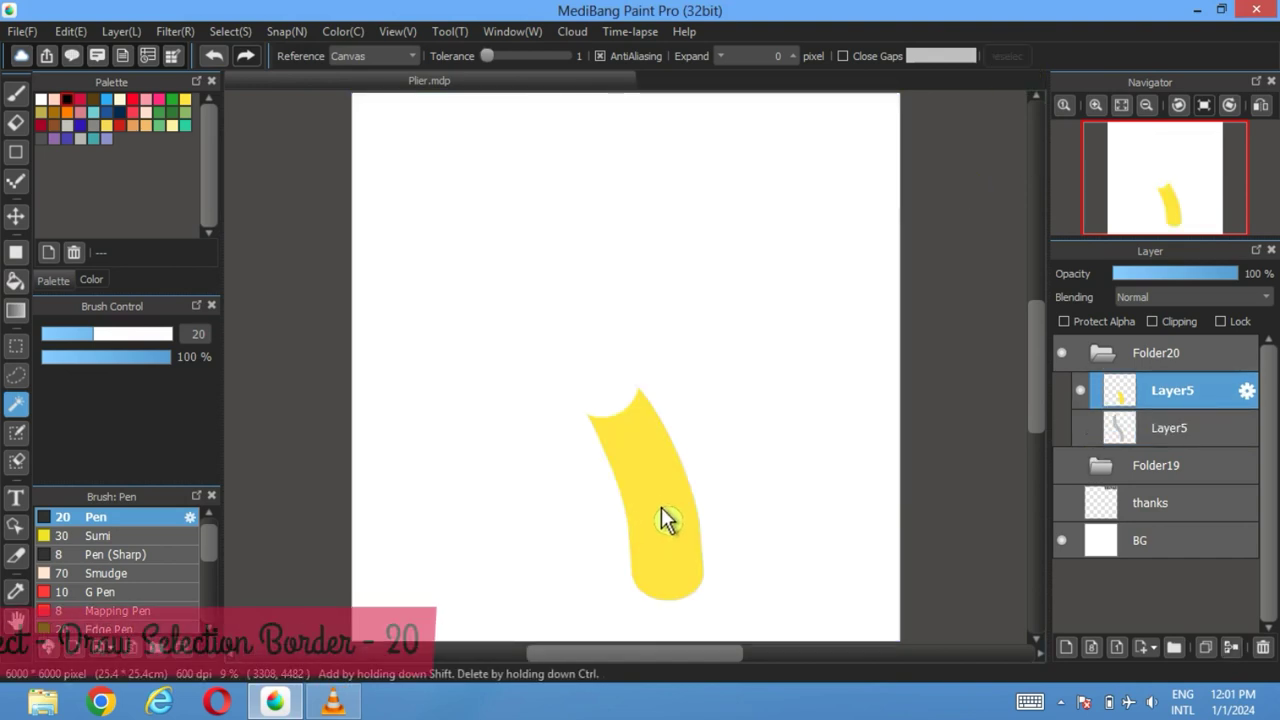
pyautogui.click(665, 518)
pyautogui.click(230, 31)
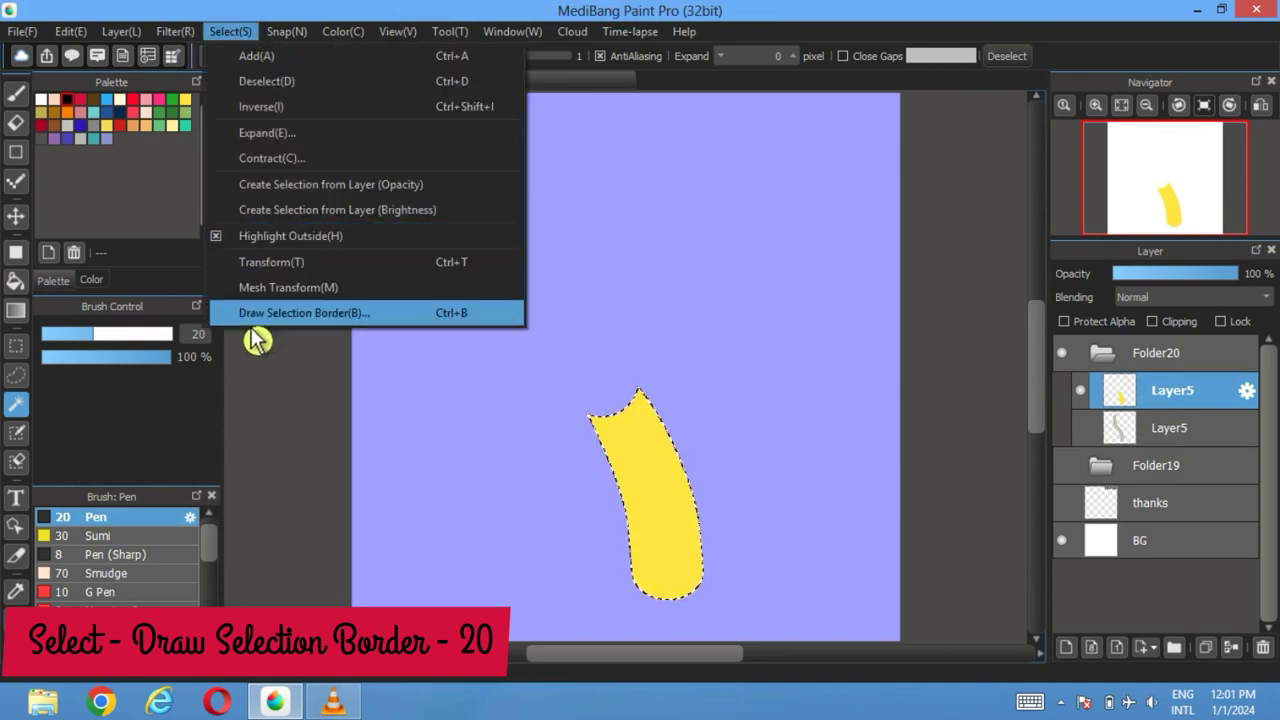
pyautogui.click(322, 313)
pyautogui.click(688, 425)
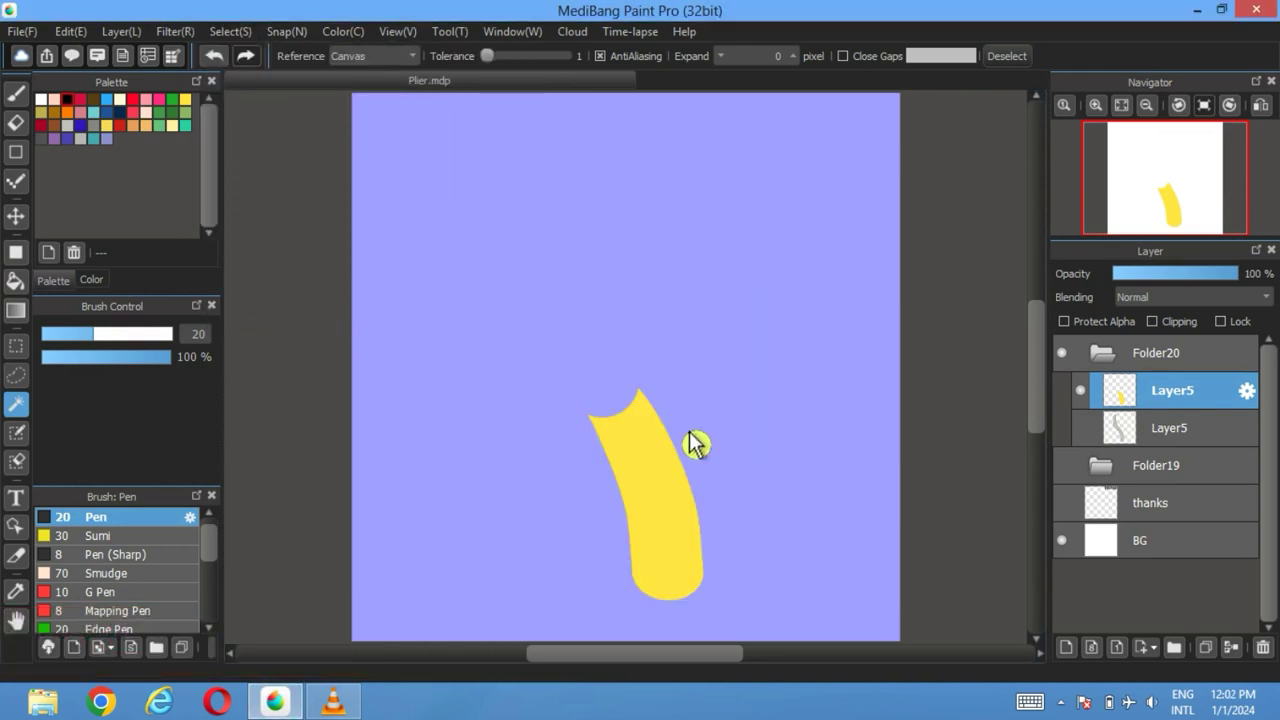
pyautogui.click(1018, 57)
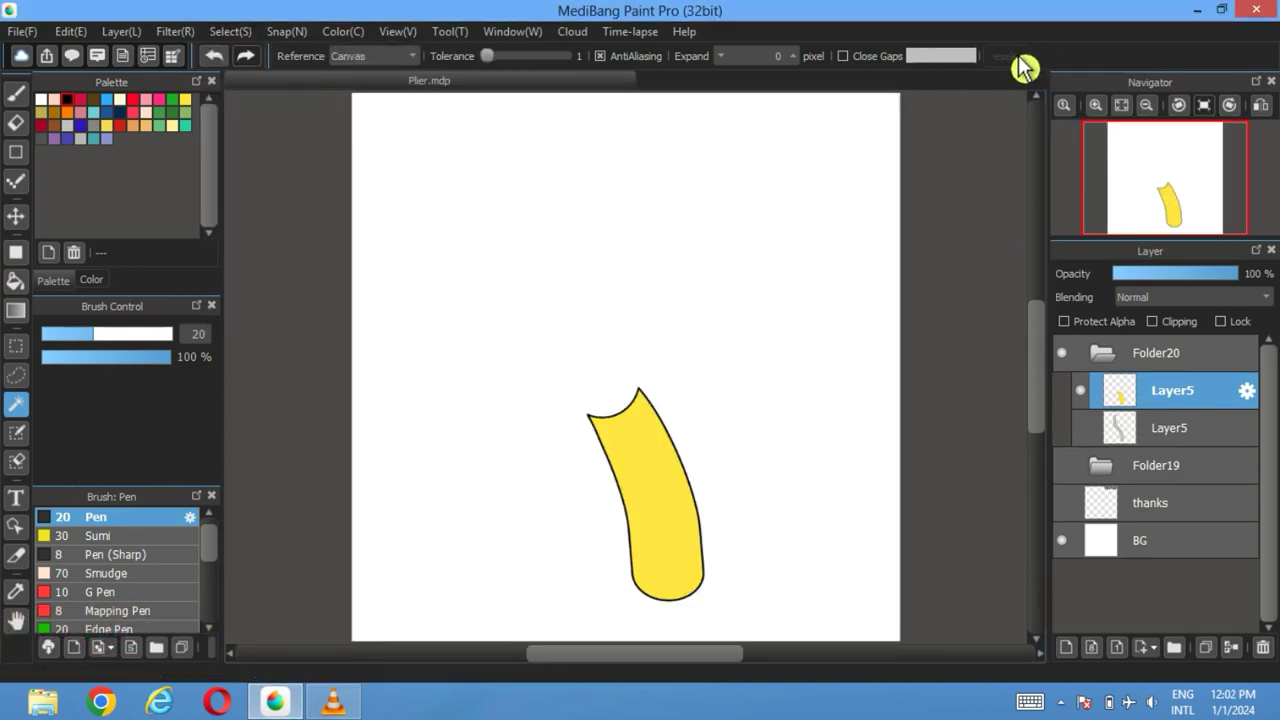
# Step: Show the grey bar layer again and nudge the yellow handle slightly into place over the bar
pyautogui.click(1081, 430)
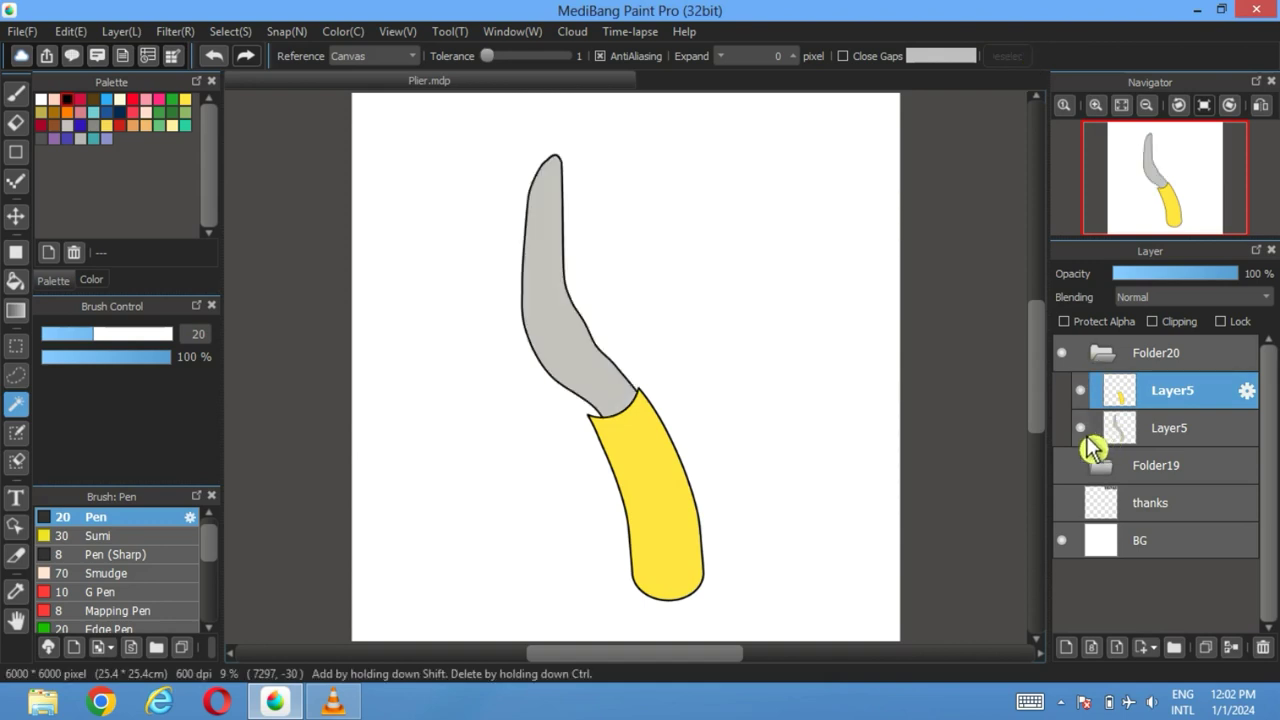
pyautogui.click(16, 216)
pyautogui.moveTo(672, 508); pyautogui.dragTo(676, 509)
# Step: Add a new layer, draw a black circle over the handle's upper end, and shift it slightly down and to the right
pyautogui.scroll(3, 674, 508)
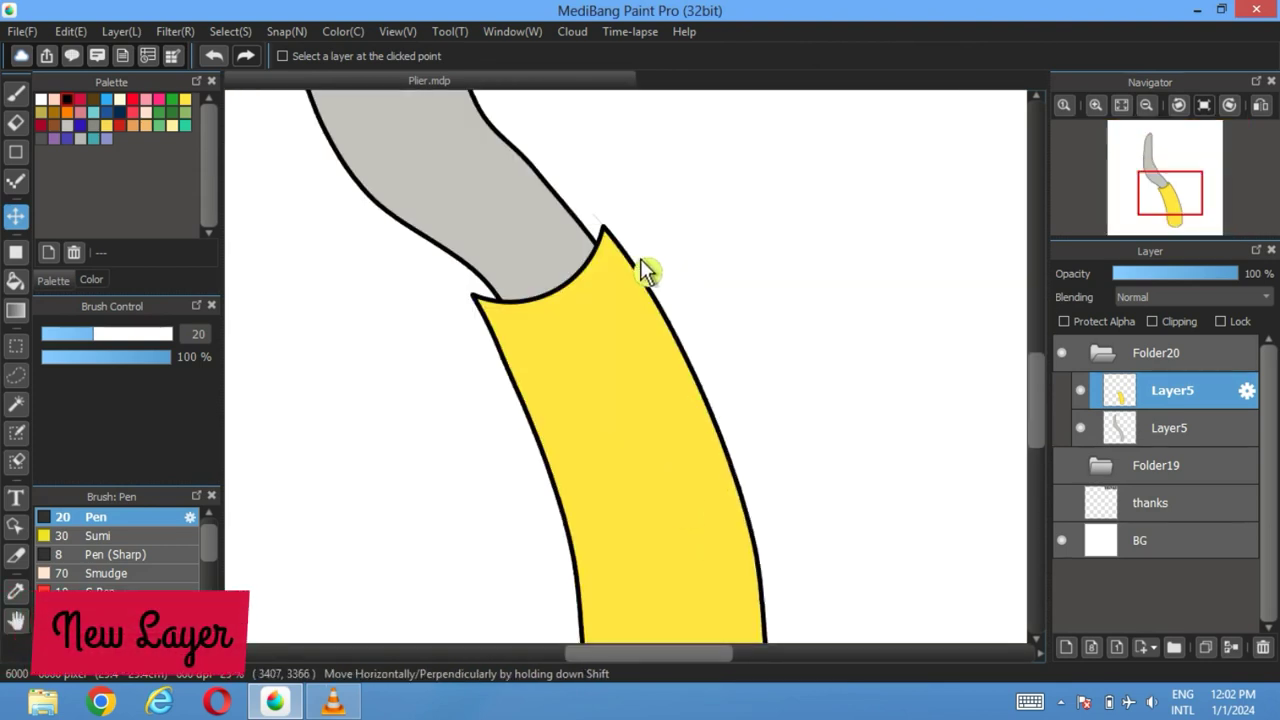
pyautogui.click(1067, 649)
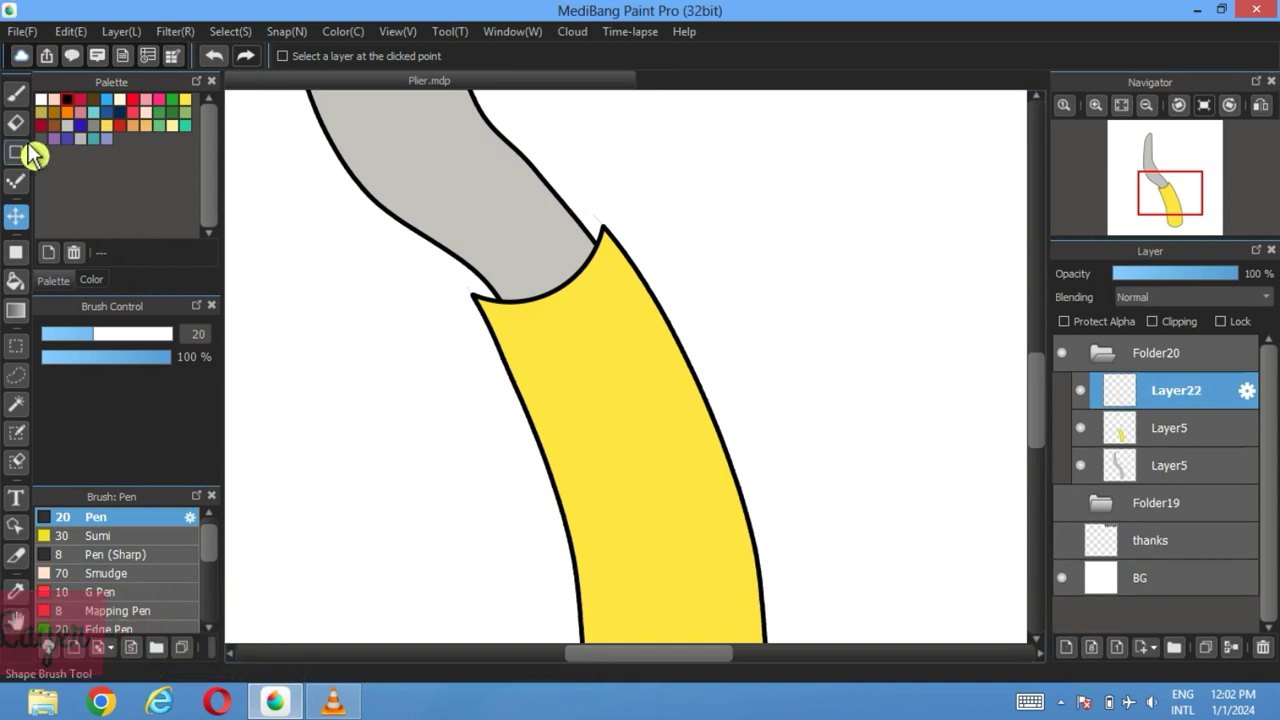
pyautogui.click(15, 152)
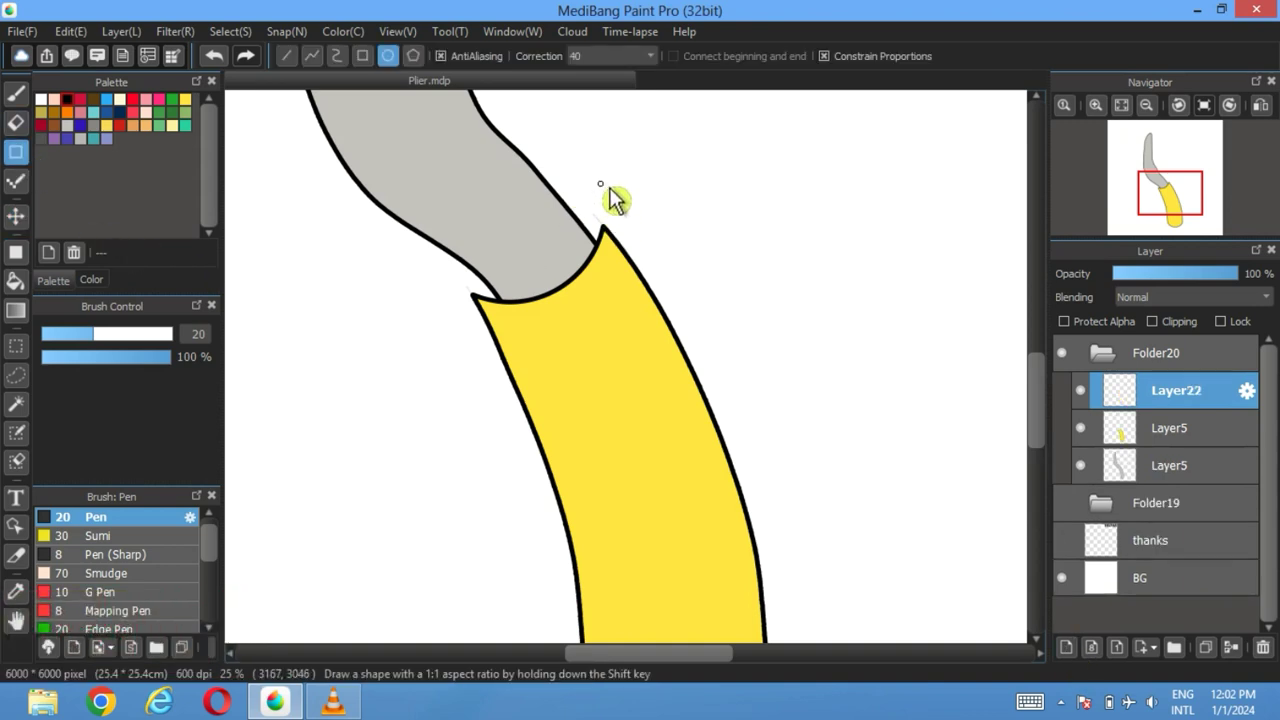
pyautogui.moveTo(609, 187); pyautogui.dragTo(457, 277)
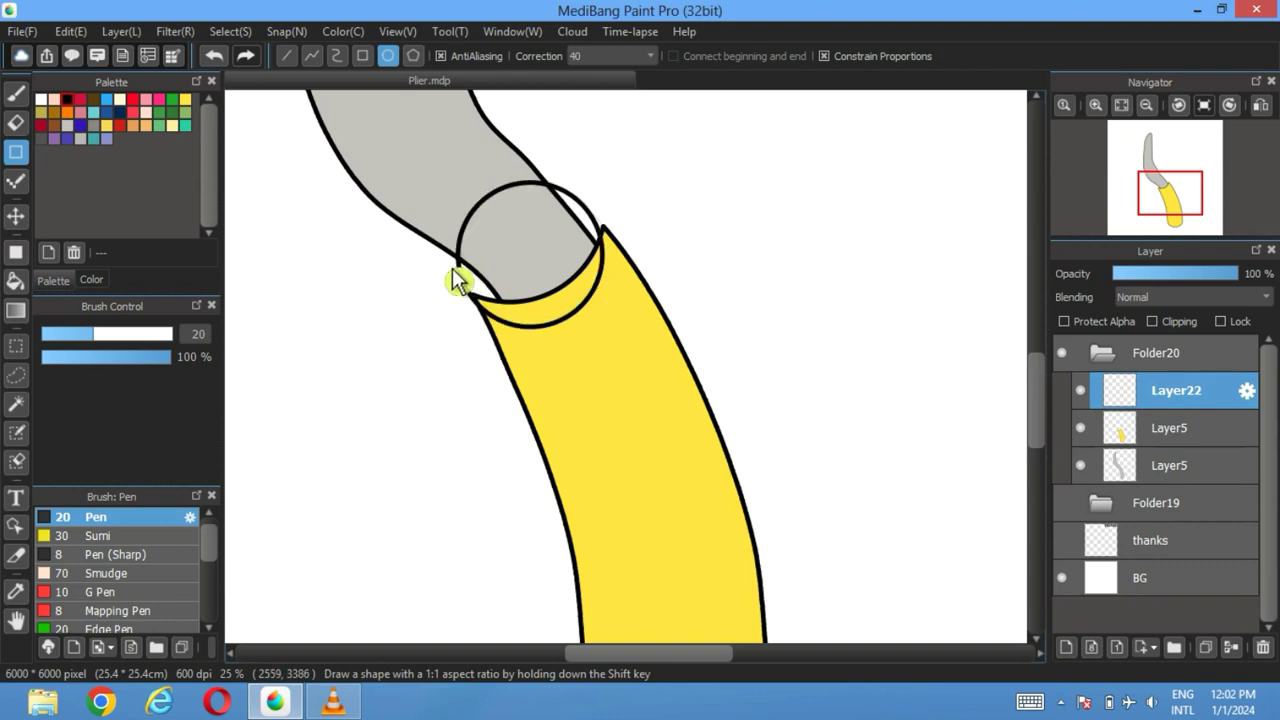
pyautogui.click(16, 216)
pyautogui.moveTo(566, 286)
pyautogui.mouseDown()
pyautogui.moveTo(588, 316)
pyautogui.moveTo(580, 306)
pyautogui.mouseUp()
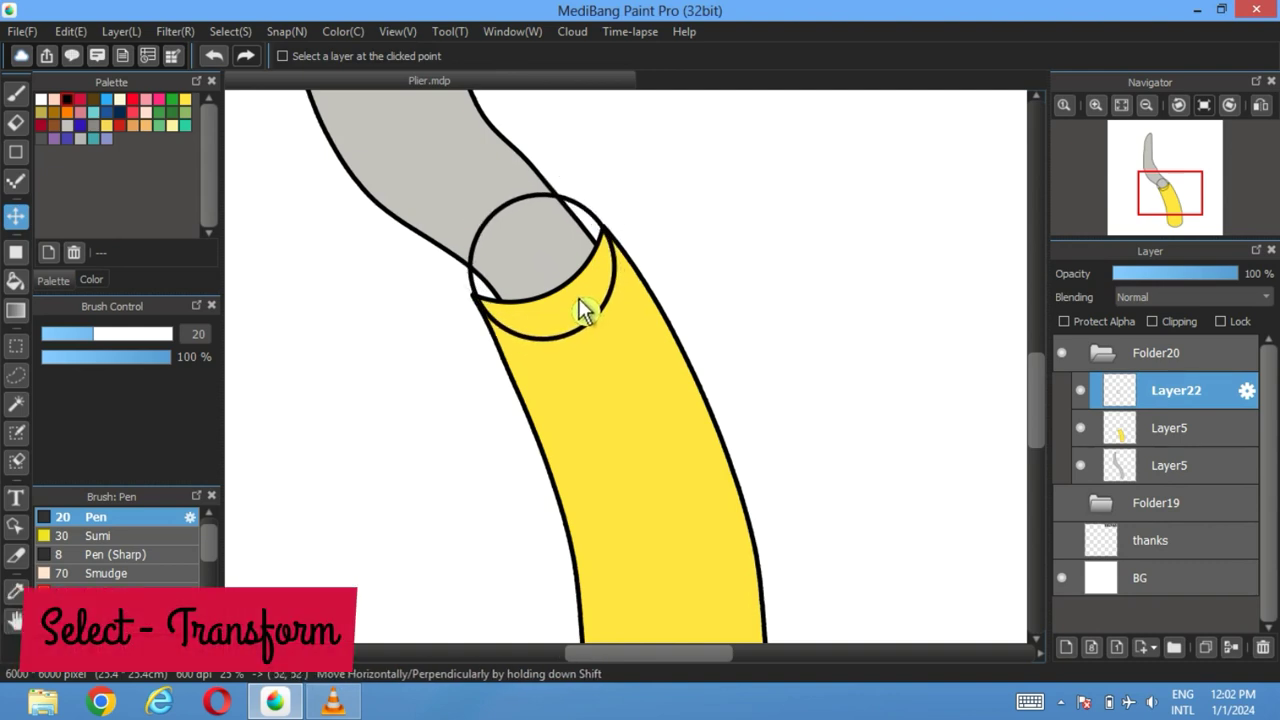
# Step: Transform the circle to enlarge it slightly and reposition it so it meets both upper corners of the handle
pyautogui.click(230, 31)
pyautogui.click(300, 263)
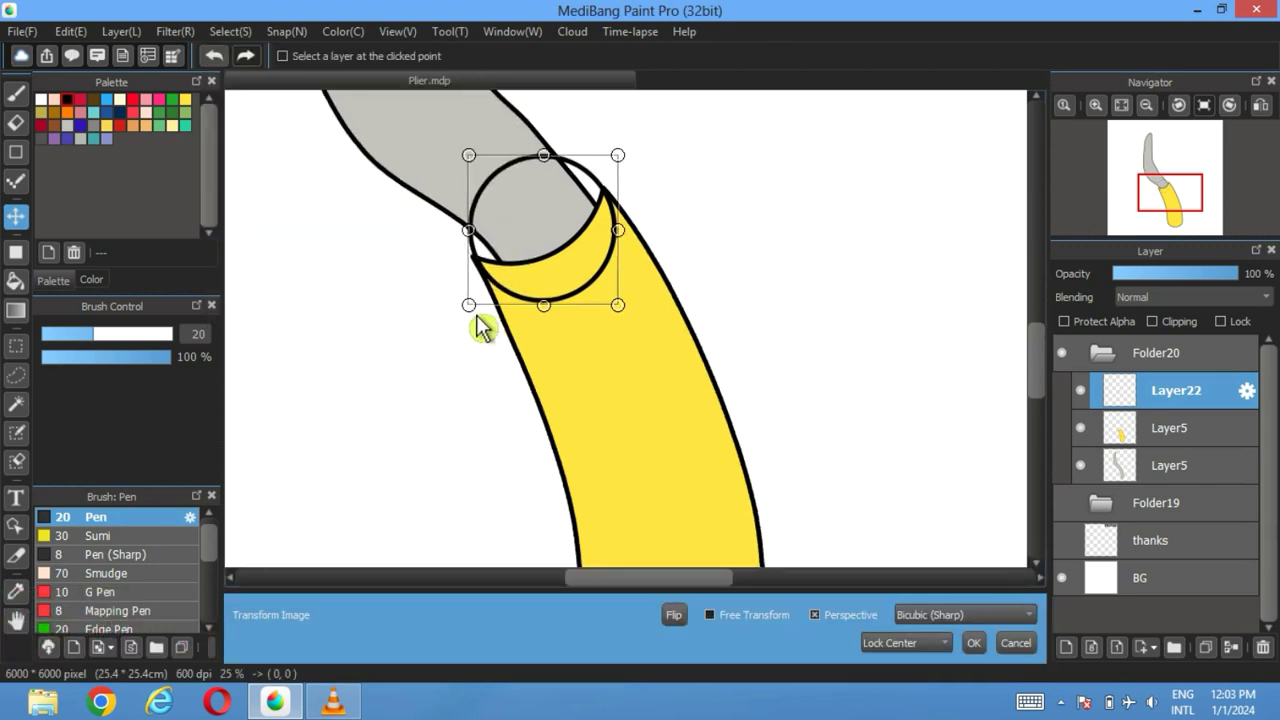
pyautogui.moveTo(477, 316); pyautogui.dragTo(472, 321)
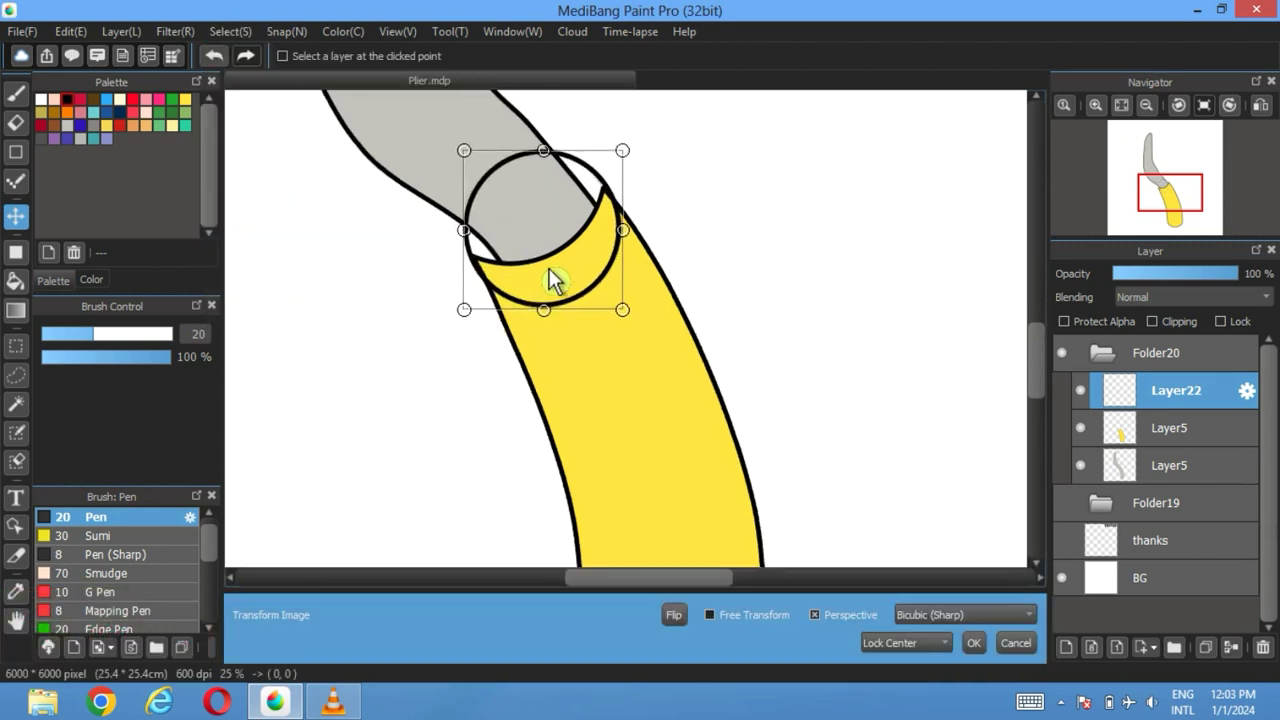
pyautogui.moveTo(550, 270); pyautogui.dragTo(560, 295)
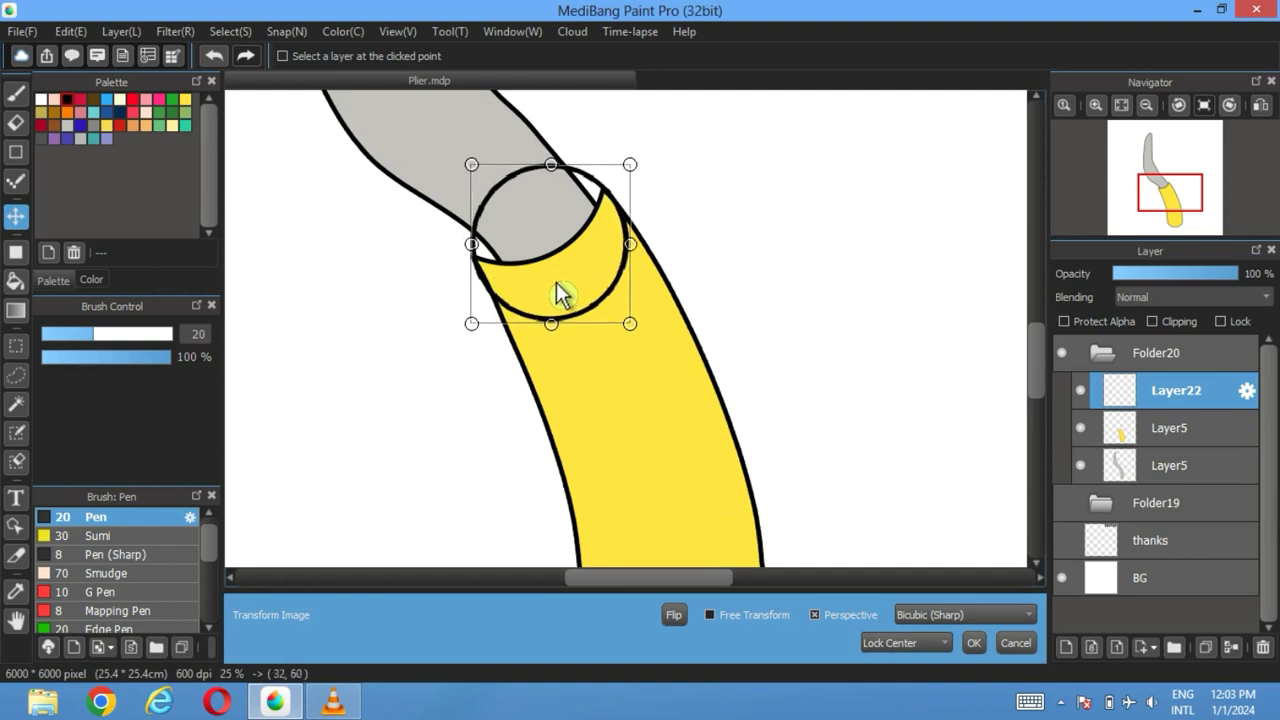
pyautogui.click(974, 644)
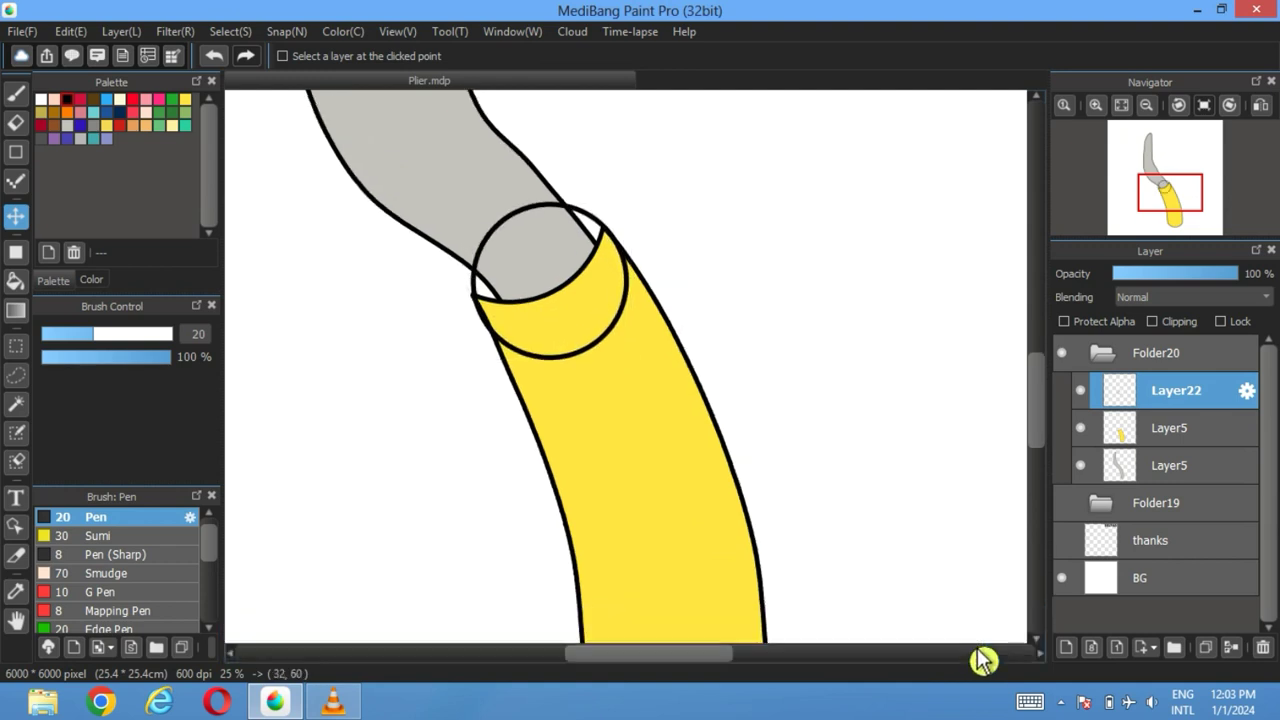
# Step: Reorder the circle layer so it sits below the handle and grey bar layers
pyautogui.moveTo(1188, 405); pyautogui.dragTo(1106, 431)
pyautogui.click(1157, 466)
pyautogui.scroll(2, 394, 266)
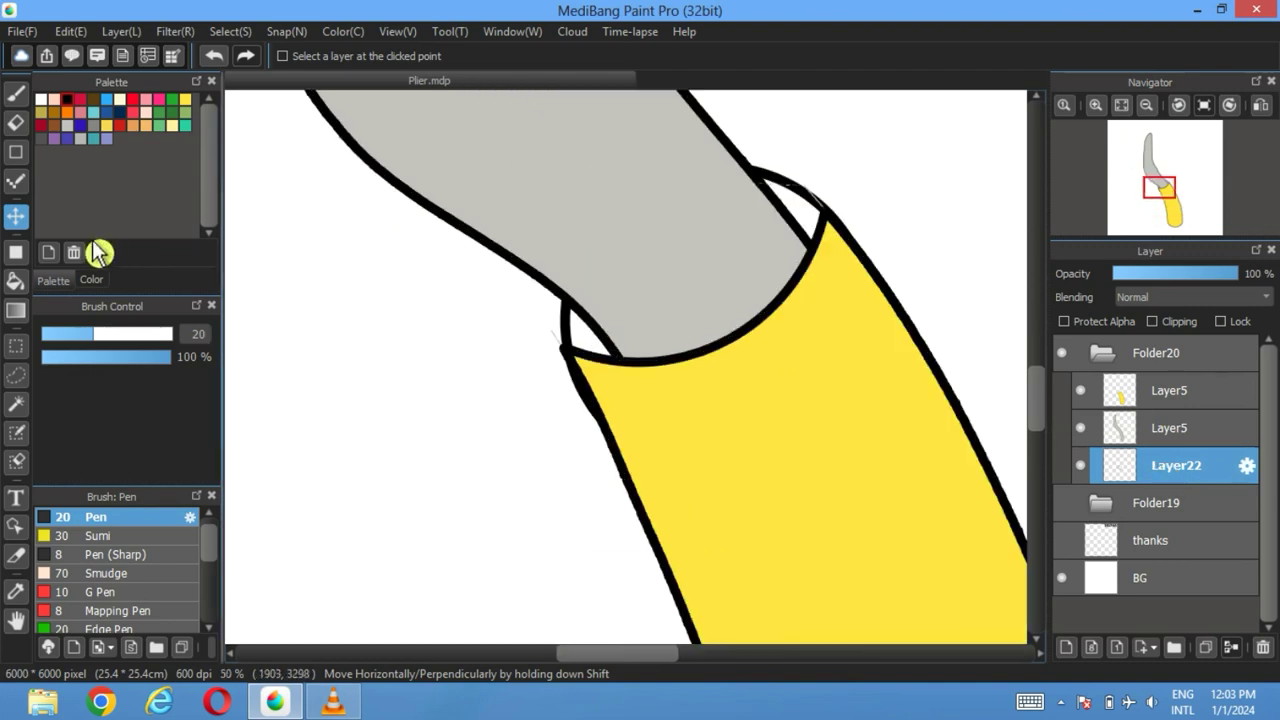
# Step: Erase the circle line protruding beside the handle's left edge and the stray line at the handle's upper tip with a size 204 eraser
pyautogui.click(15, 122)
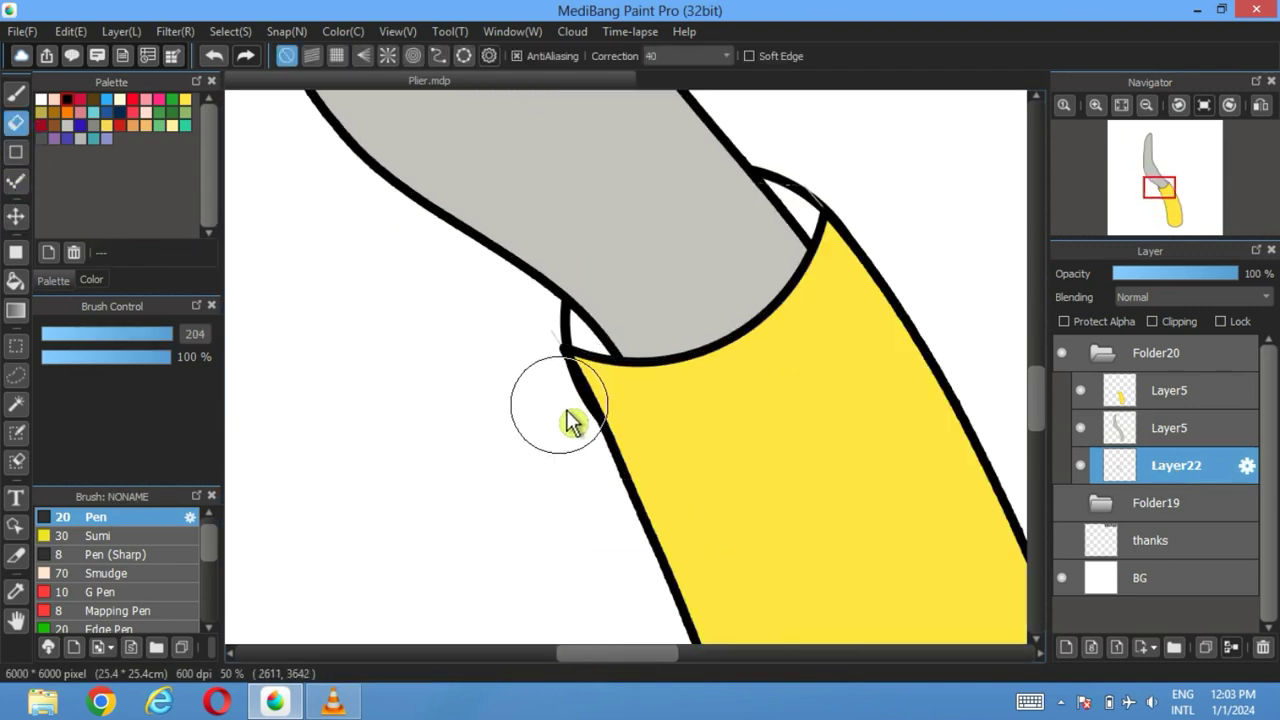
pyautogui.moveTo(920, 357); pyautogui.dragTo(785, 392)
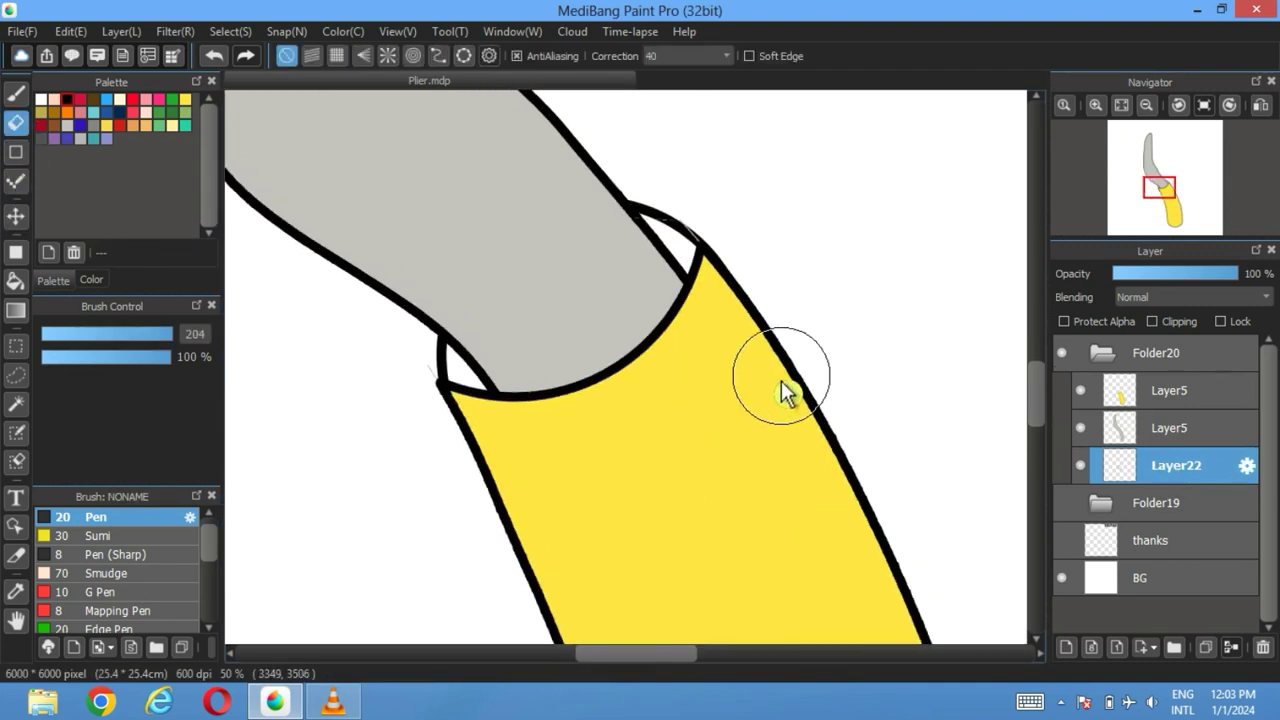
pyautogui.click(1183, 400)
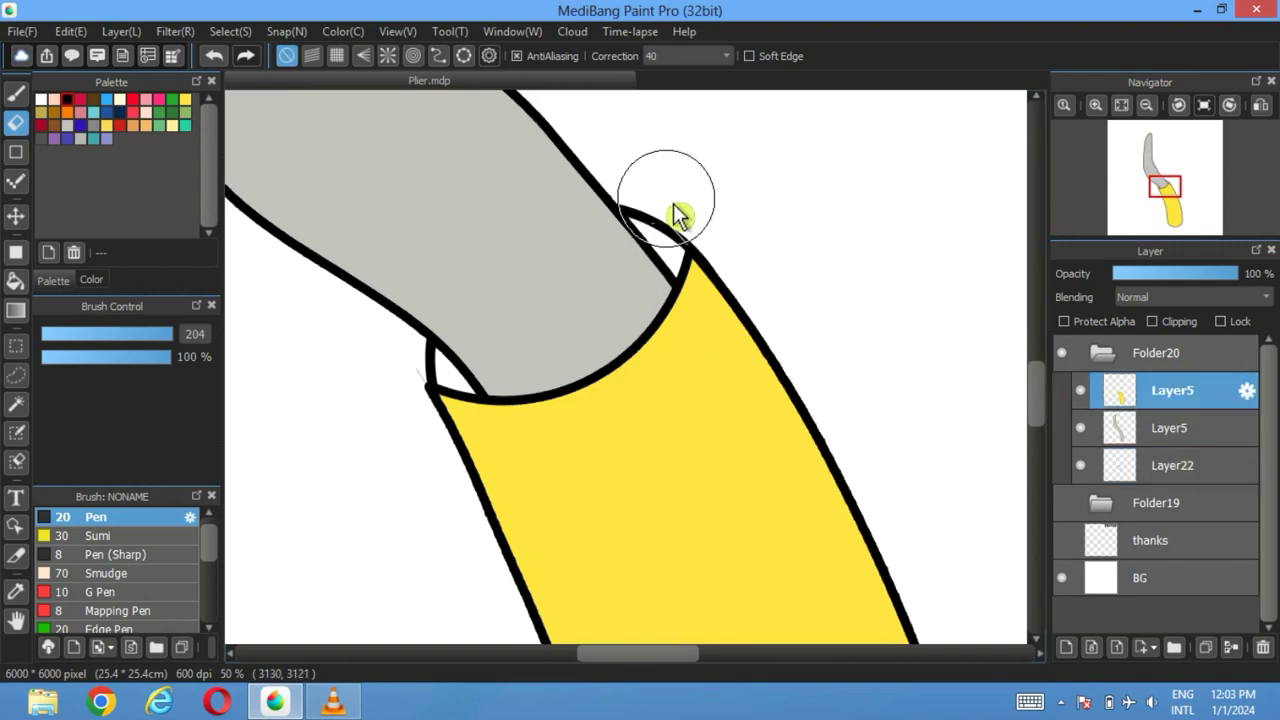
pyautogui.moveTo(640, 210)
pyautogui.mouseDown()
pyautogui.moveTo(609, 207)
pyautogui.moveTo(508, 277)
pyautogui.mouseUp()
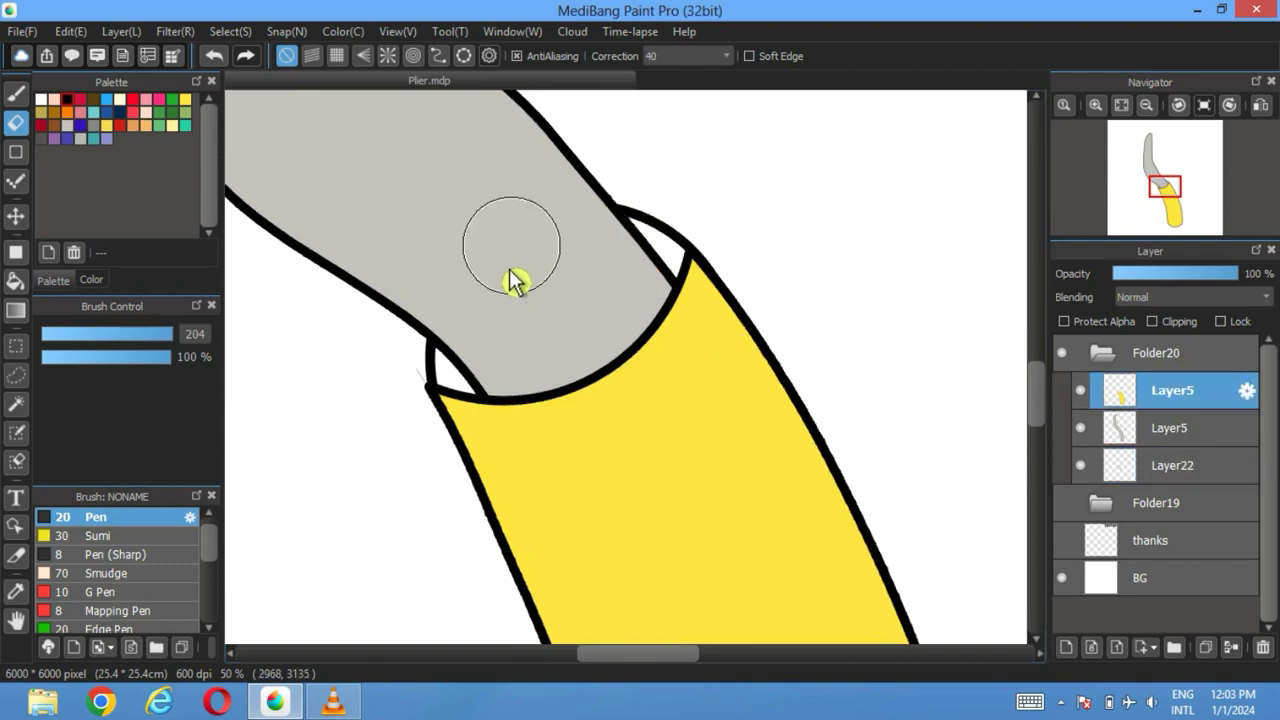
# Step: Hide the grey bar layer and add a new layer above the handle layer with Multiply blending
pyautogui.click(1185, 465)
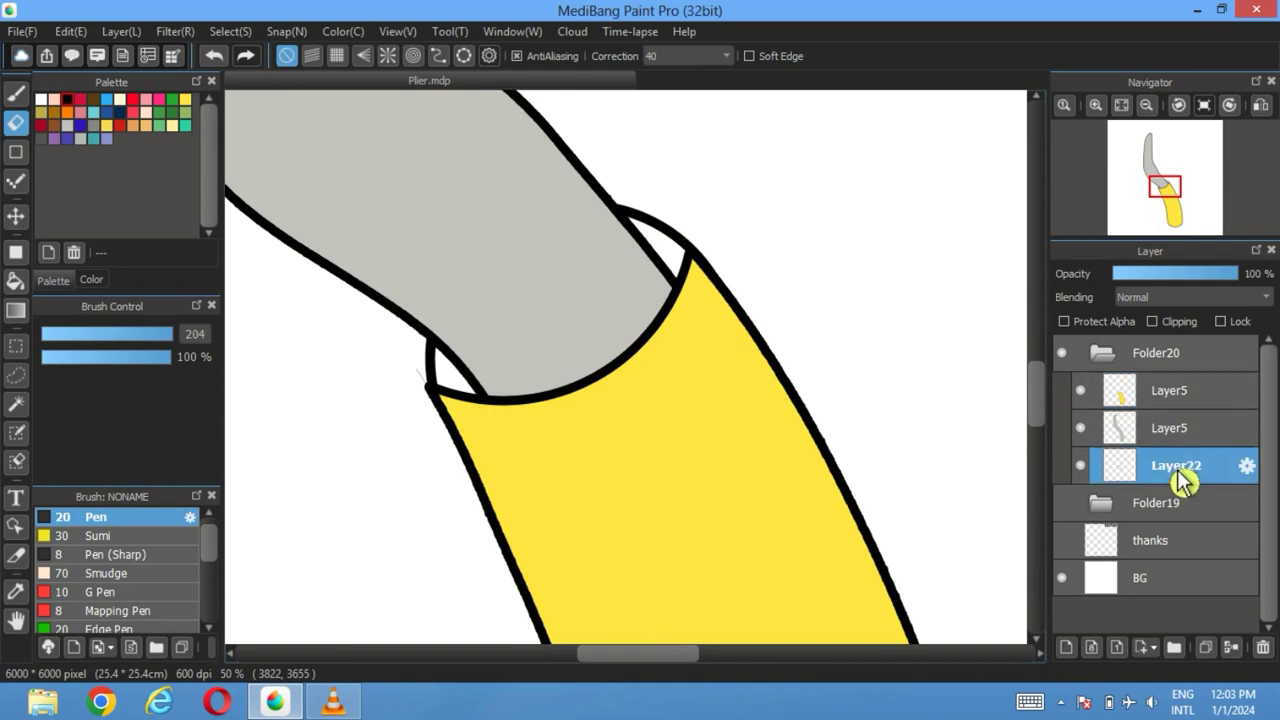
pyautogui.click(1080, 390)
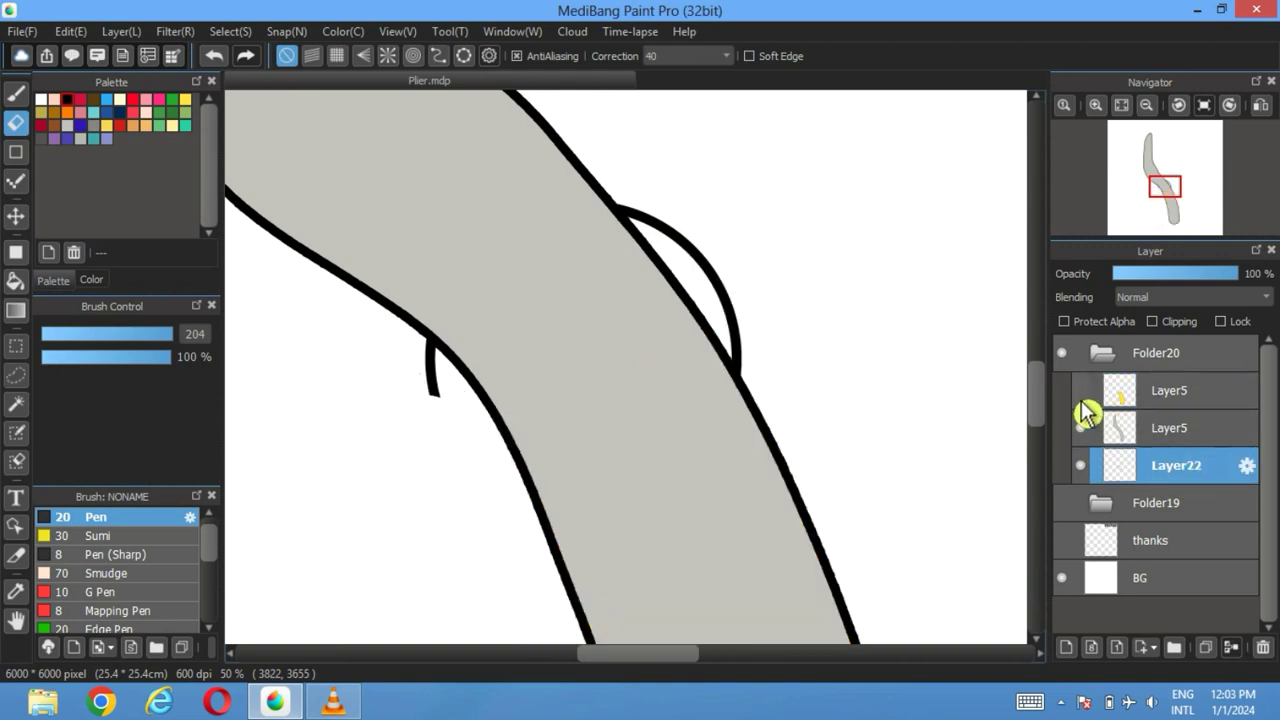
pyautogui.click(1080, 390)
pyautogui.click(1080, 427)
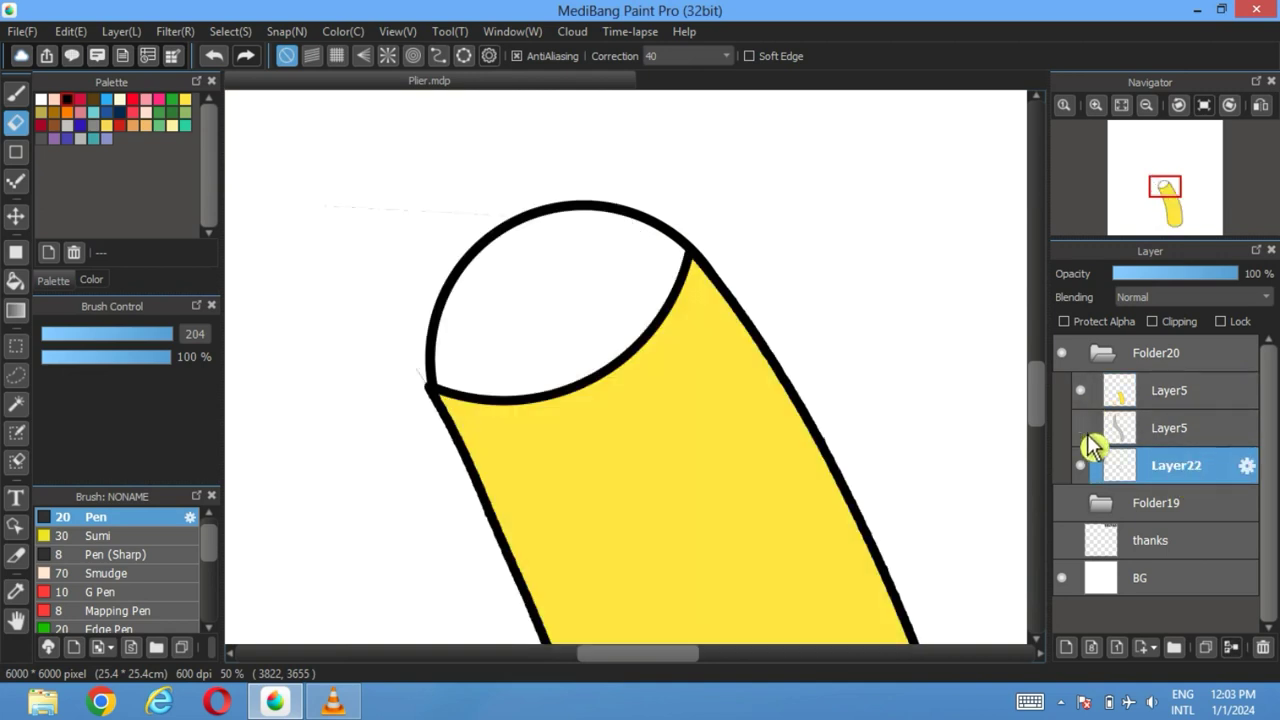
pyautogui.click(1178, 402)
pyautogui.click(1066, 647)
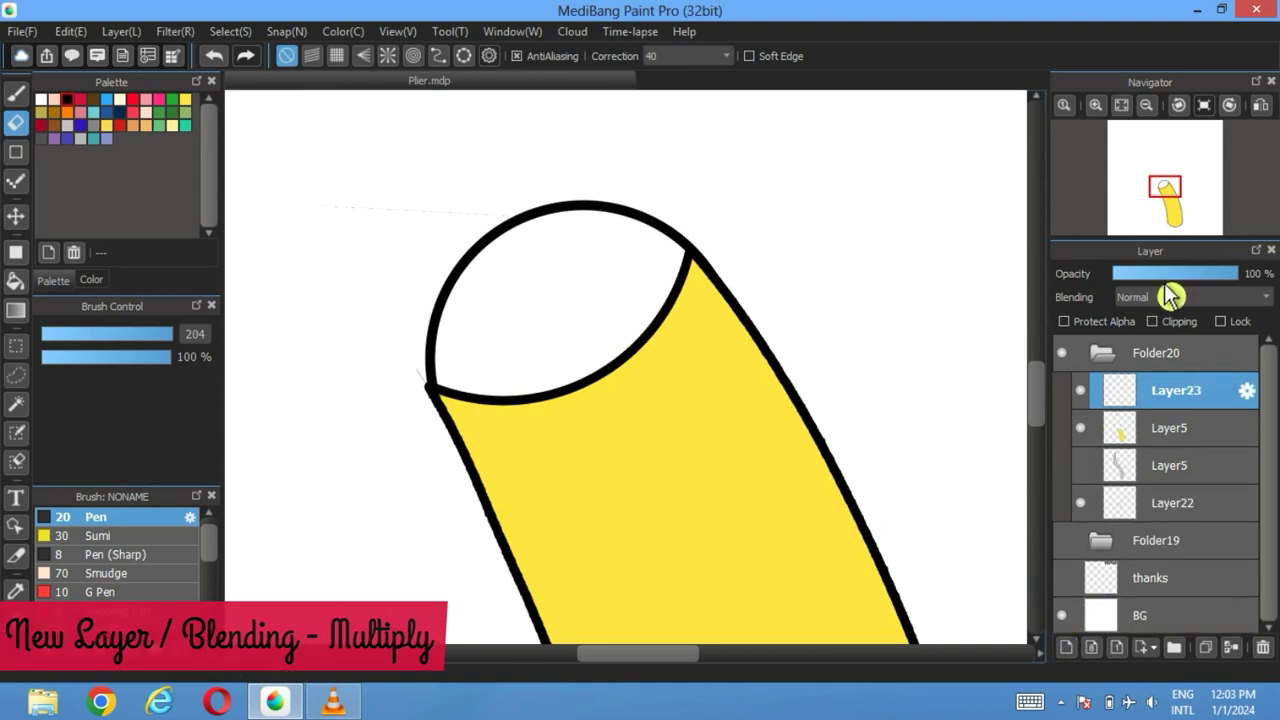
pyautogui.click(1150, 297)
pyautogui.click(1140, 326)
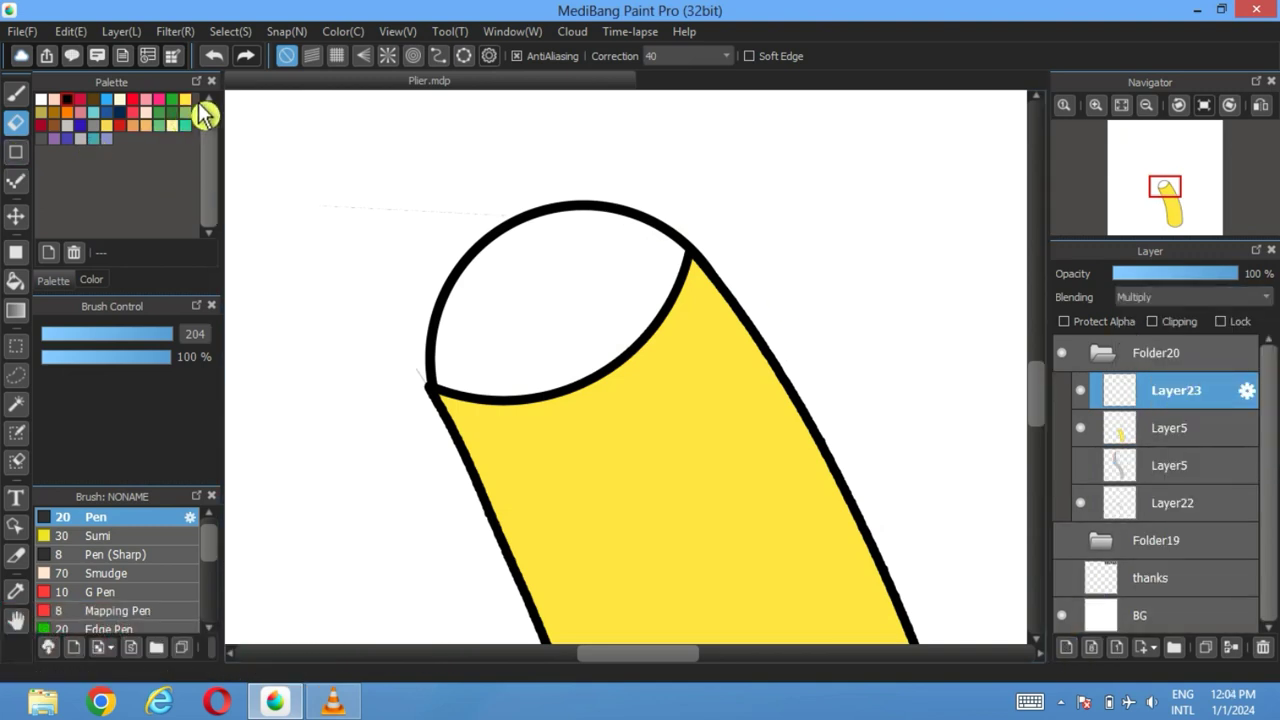
# Step: Fill the circular opening at the handle's upper end with dark yellow #BBA621 using the Bucket tool
pyautogui.click(15, 280)
pyautogui.click(560, 323)
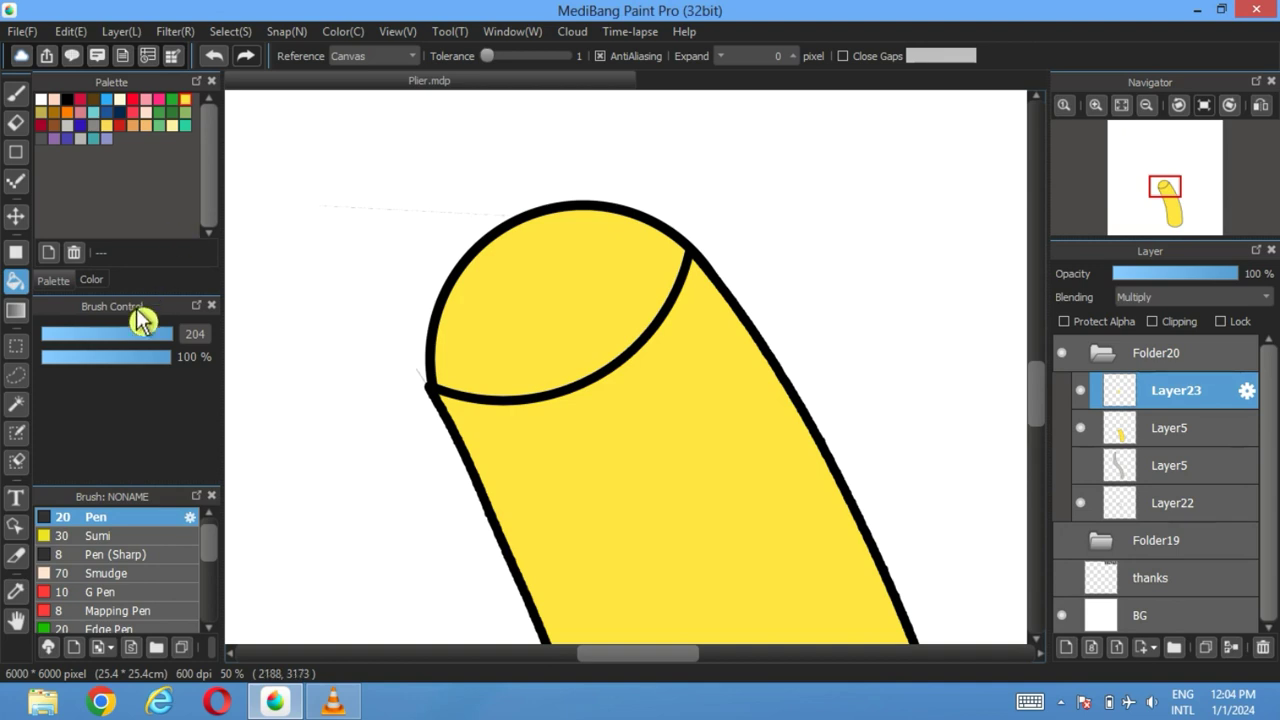
pyautogui.click(91, 280)
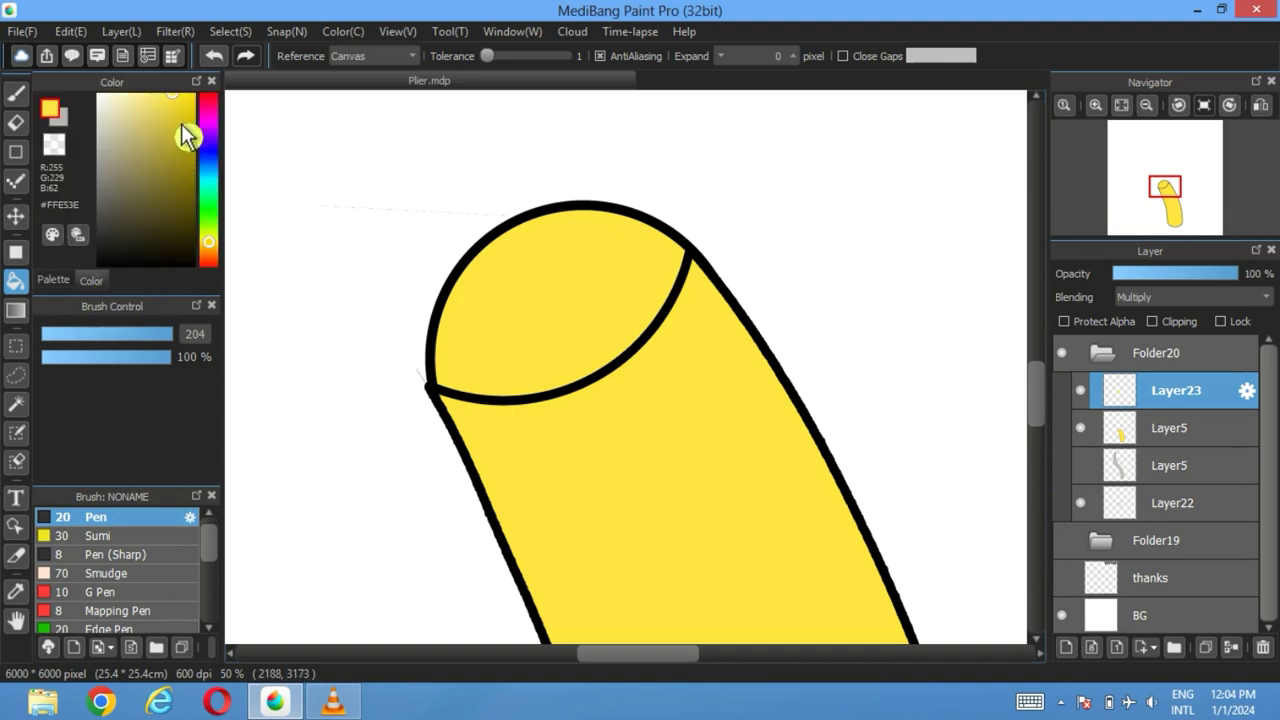
pyautogui.moveTo(182, 125); pyautogui.dragTo(185, 144)
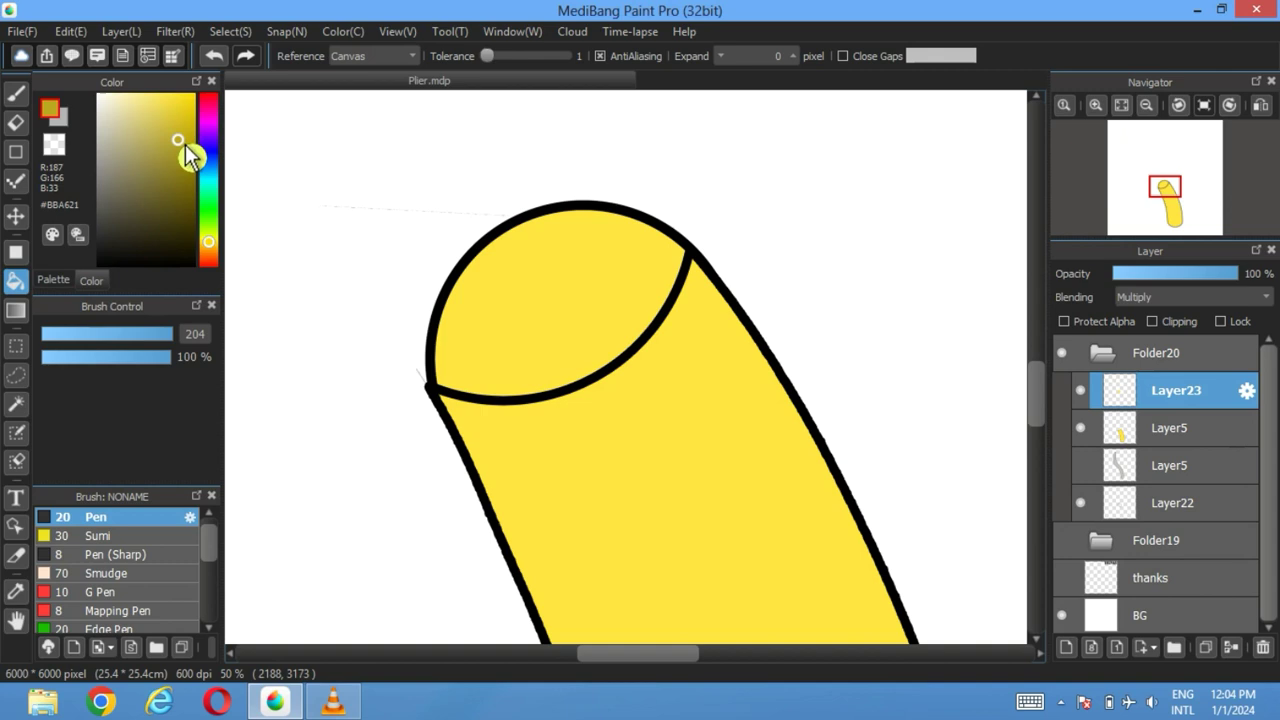
pyautogui.click(552, 296)
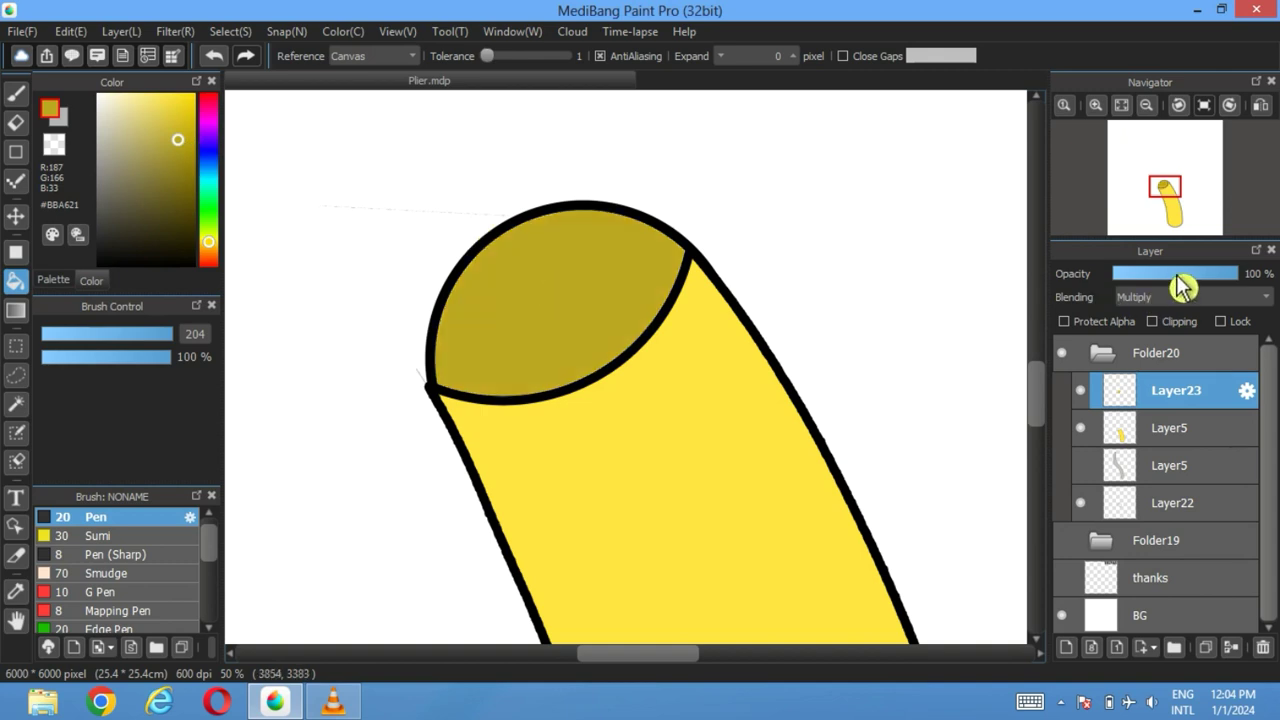
pyautogui.moveTo(1186, 286); pyautogui.dragTo(1266, 286)
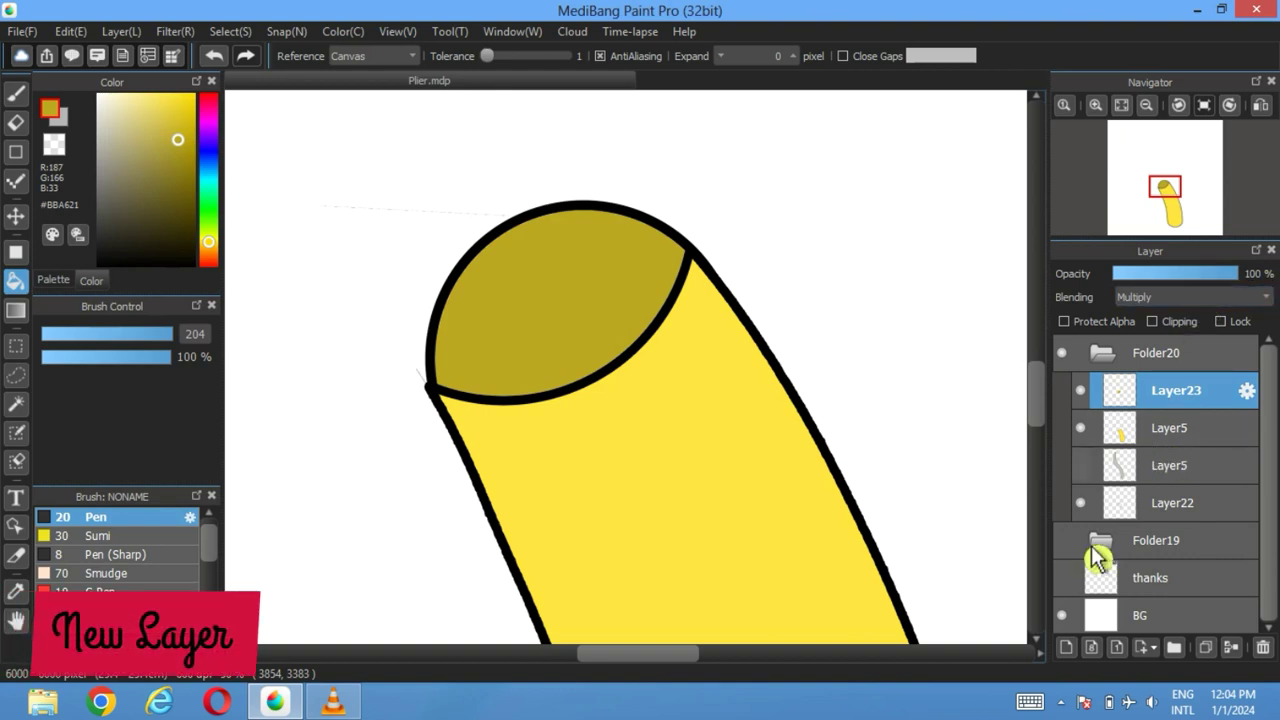
# Step: Add a layer below the dark yellow Multiply layer, hide the Multiply layer, and fill the circular opening with the handle's yellow
pyautogui.click(1066, 647)
pyautogui.moveTo(1200, 409); pyautogui.dragTo(1200, 455)
pyautogui.click(1080, 390)
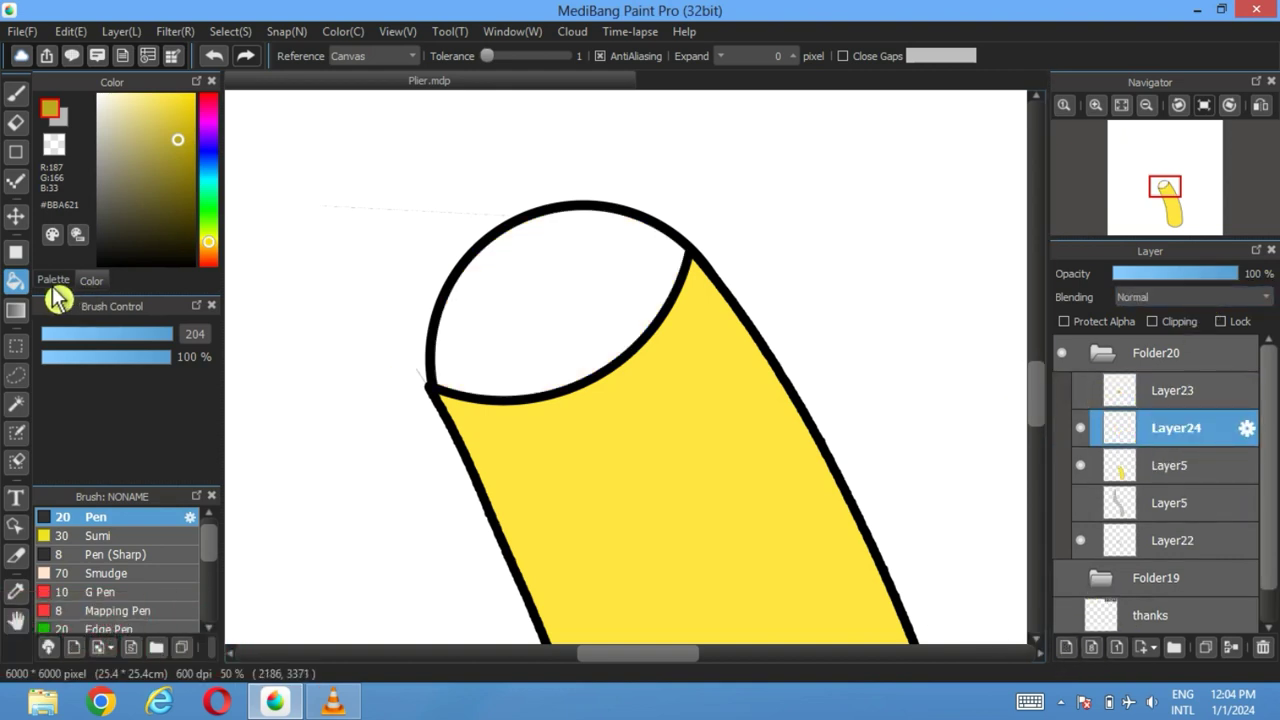
pyautogui.click(53, 280)
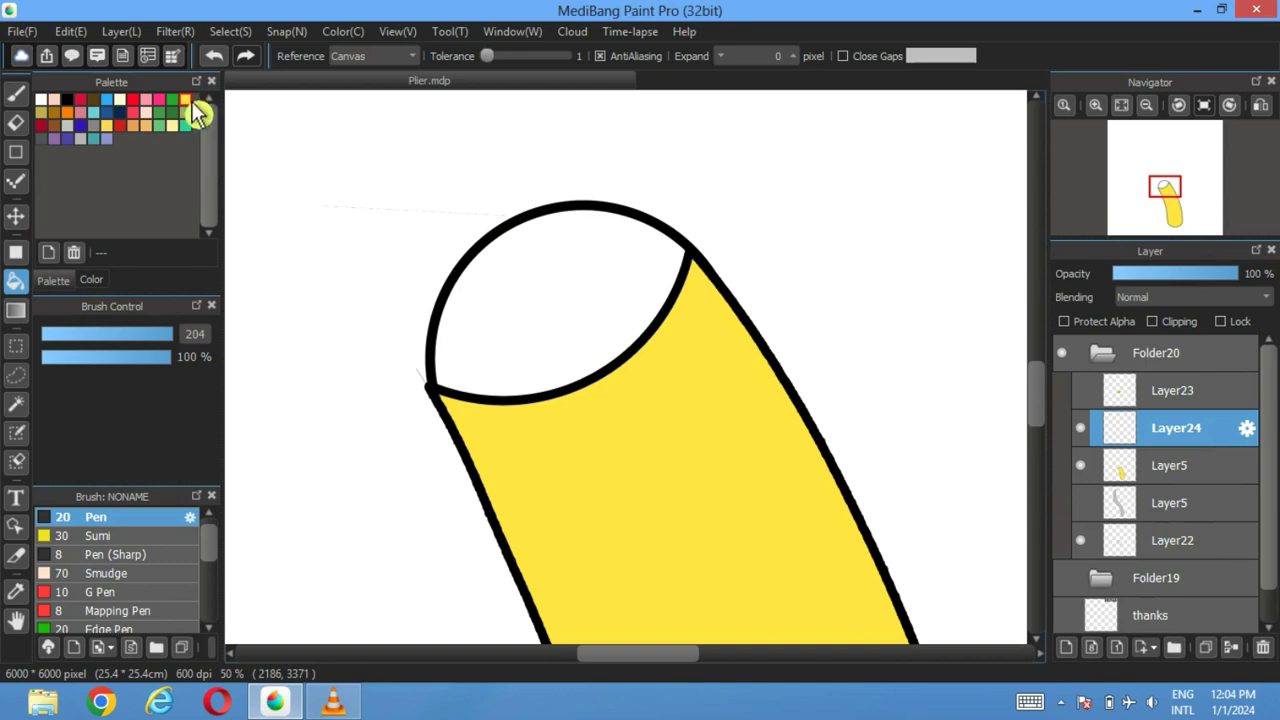
pyautogui.click(566, 343)
# Step: Show the dark yellow Multiply layer again and set its opacity to about 63%
pyautogui.click(1080, 390)
pyautogui.click(1176, 392)
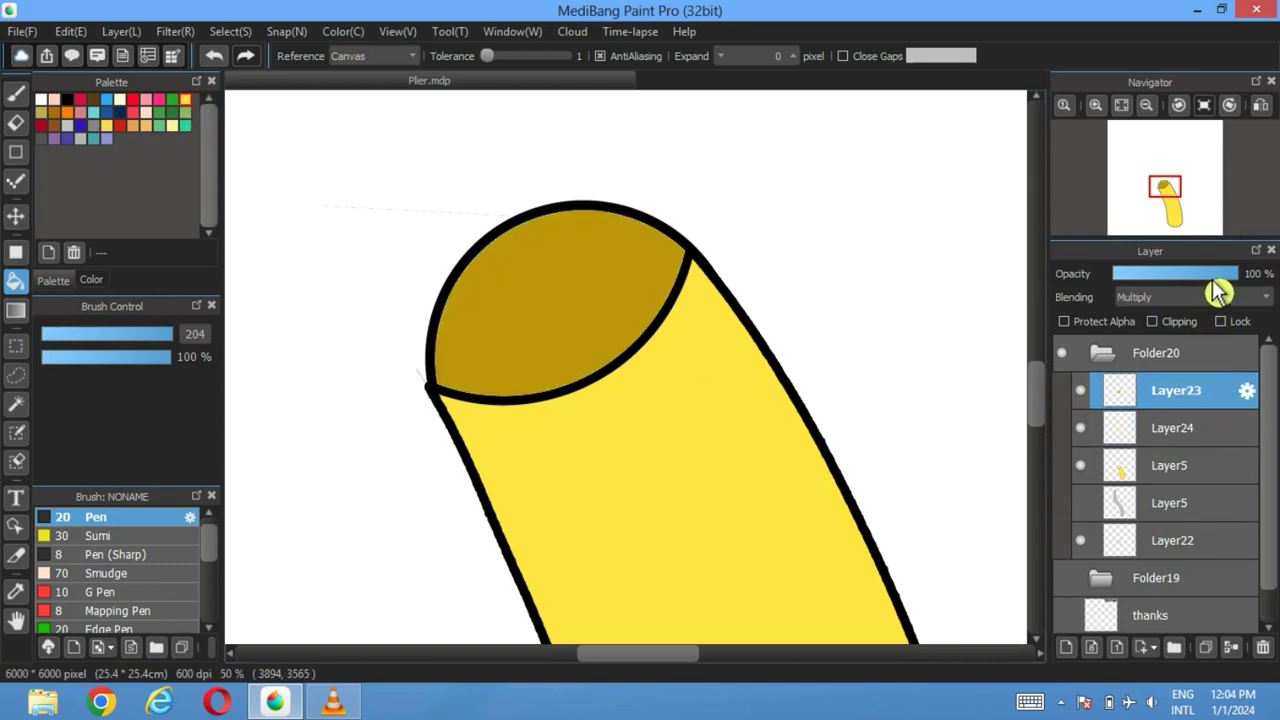
pyautogui.moveTo(1217, 292)
pyautogui.mouseDown()
pyautogui.moveTo(1164, 298)
pyautogui.moveTo(1197, 280)
pyautogui.mouseUp()
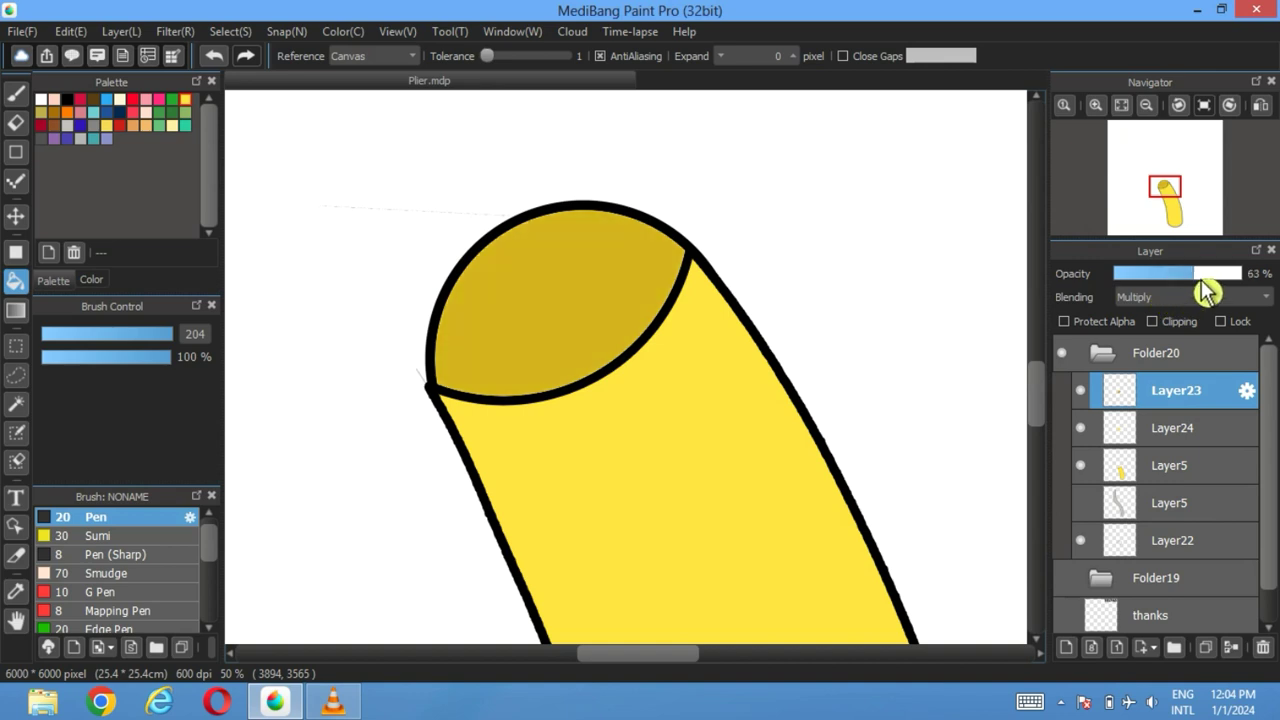
# Step: Show the grey bar layer and move both opening fill layers below it, keeping the Multiply layer above the plain yellow one
pyautogui.click(1094, 516)
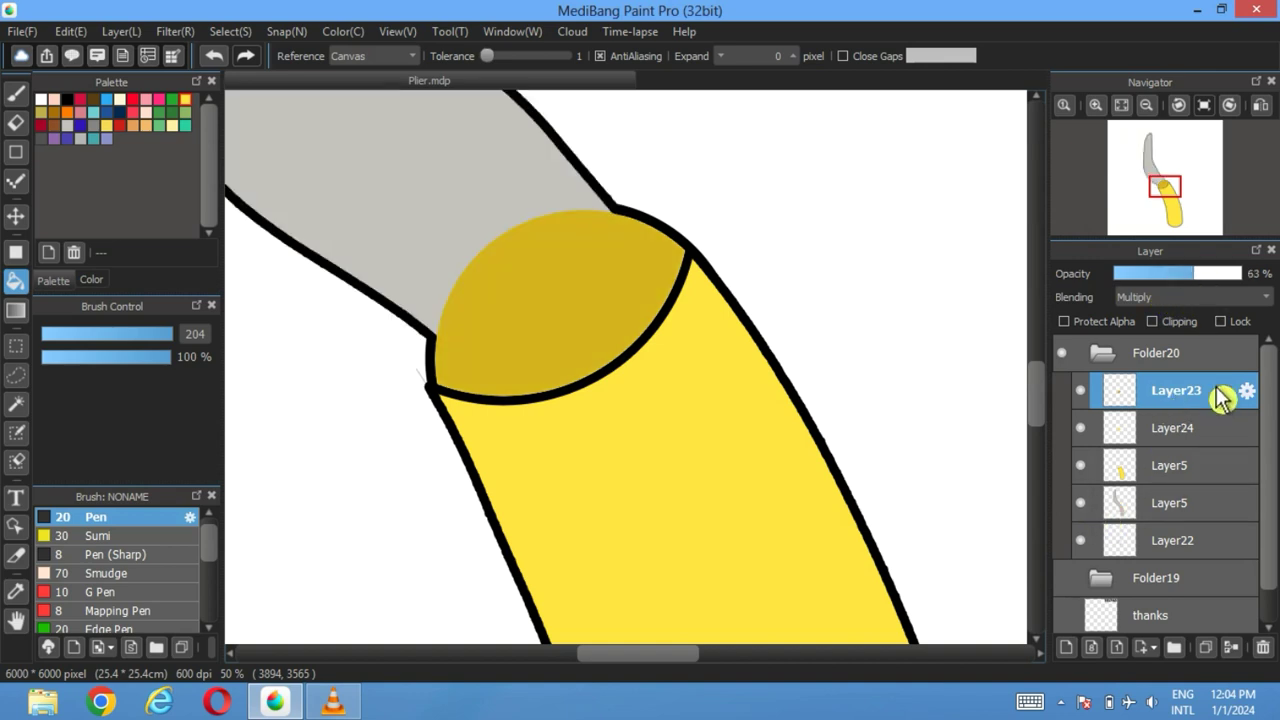
pyautogui.moveTo(1222, 413); pyautogui.dragTo(1222, 522)
pyautogui.moveTo(1195, 403); pyautogui.dragTo(1192, 525)
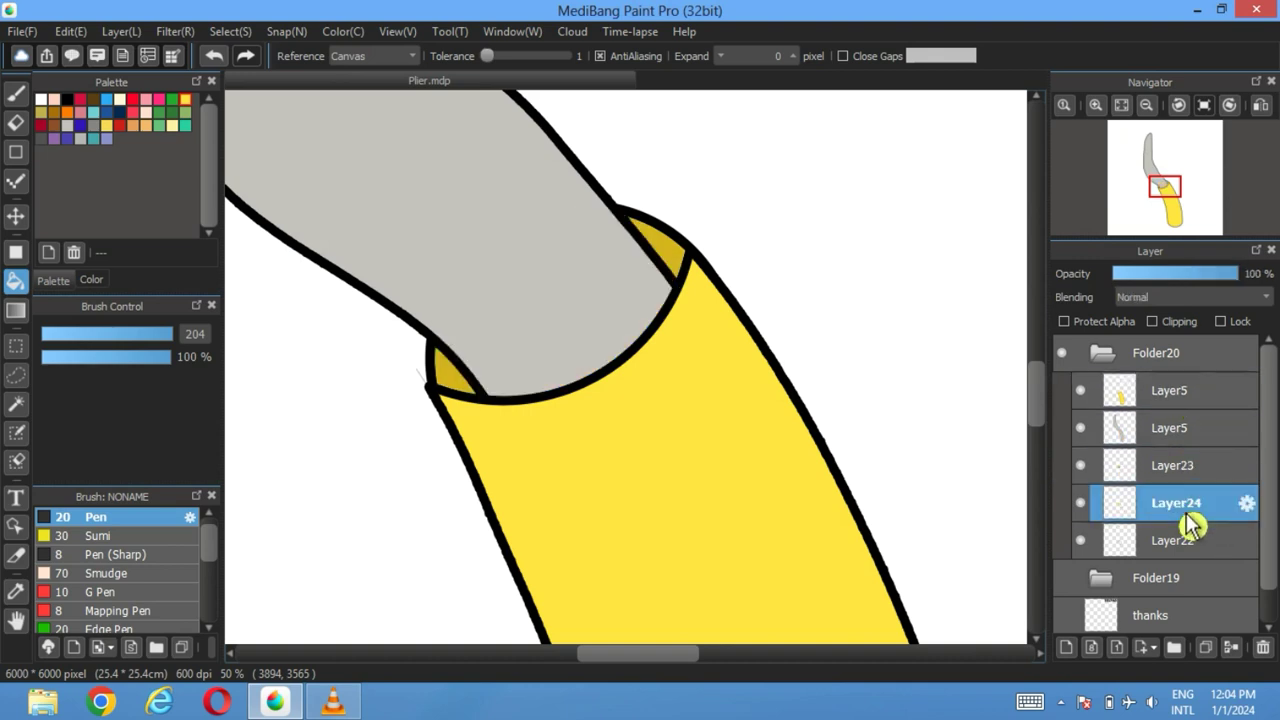
# Step: Duplicate the grey bar layer, set the copy's opacity to 48%, and offset it so its edge overlaps the jaw's inner side
pyautogui.click(1123, 105)
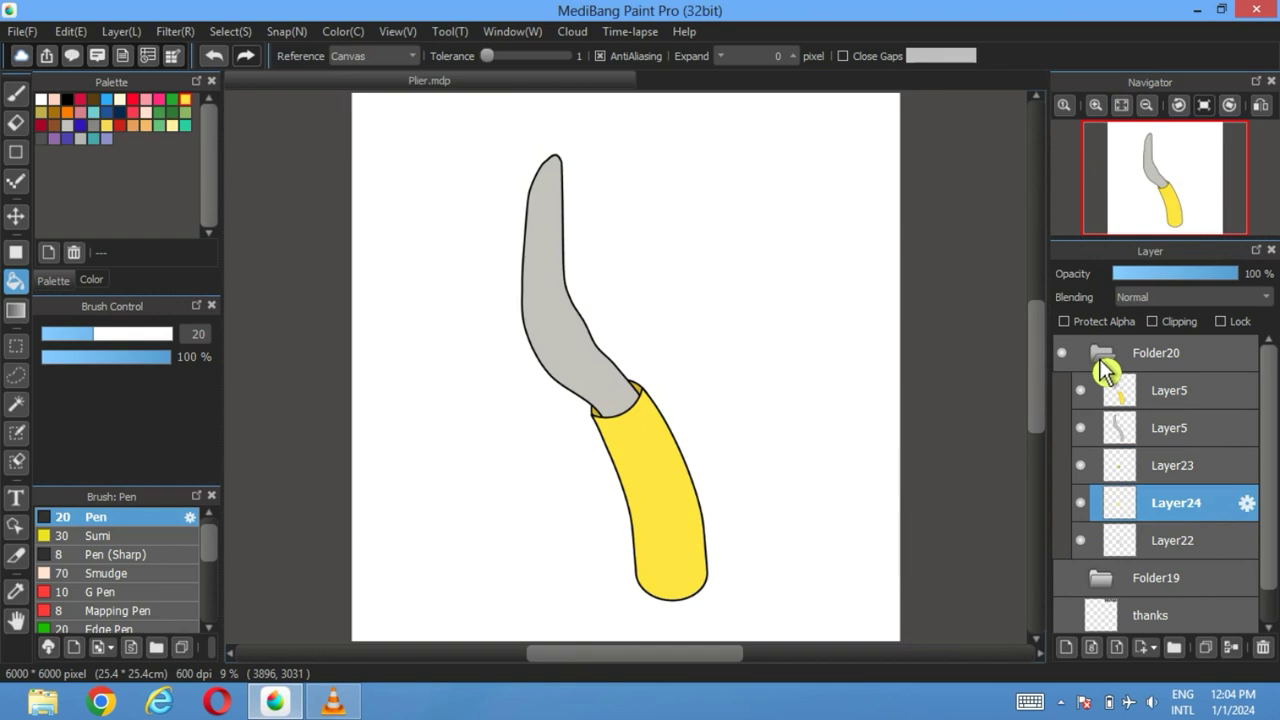
pyautogui.click(1141, 436)
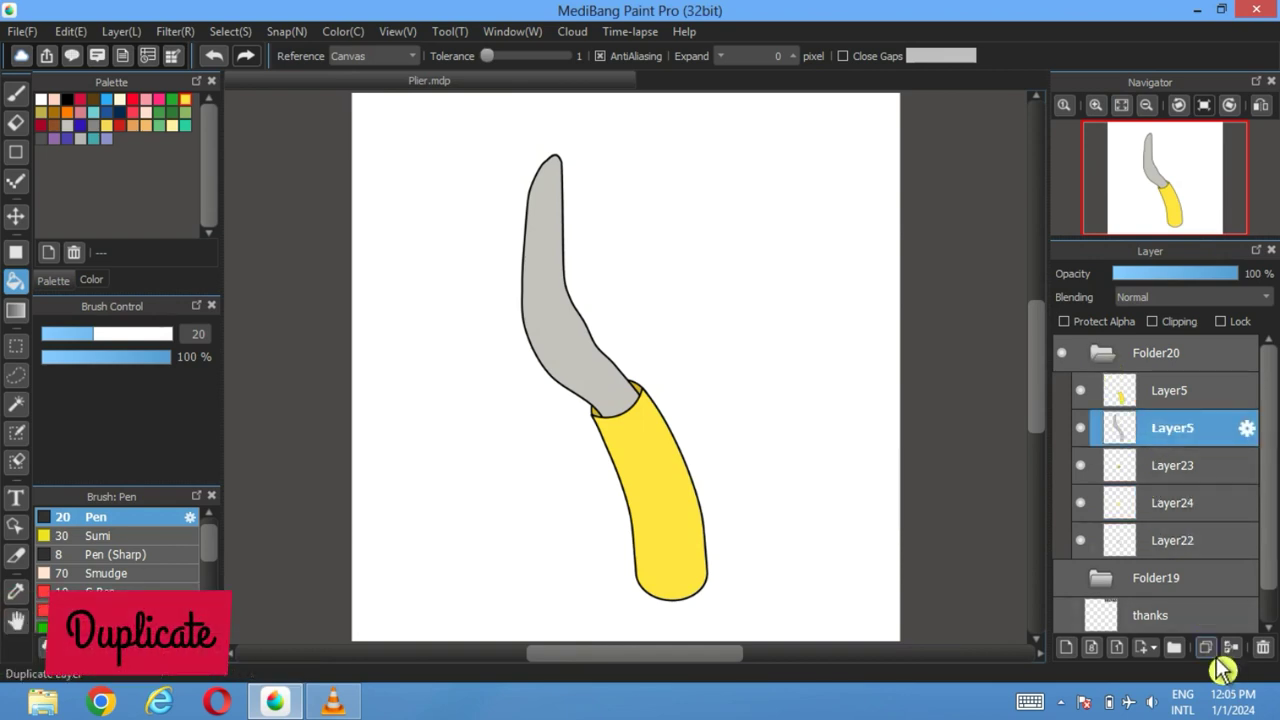
pyautogui.click(1208, 648)
pyautogui.click(18, 216)
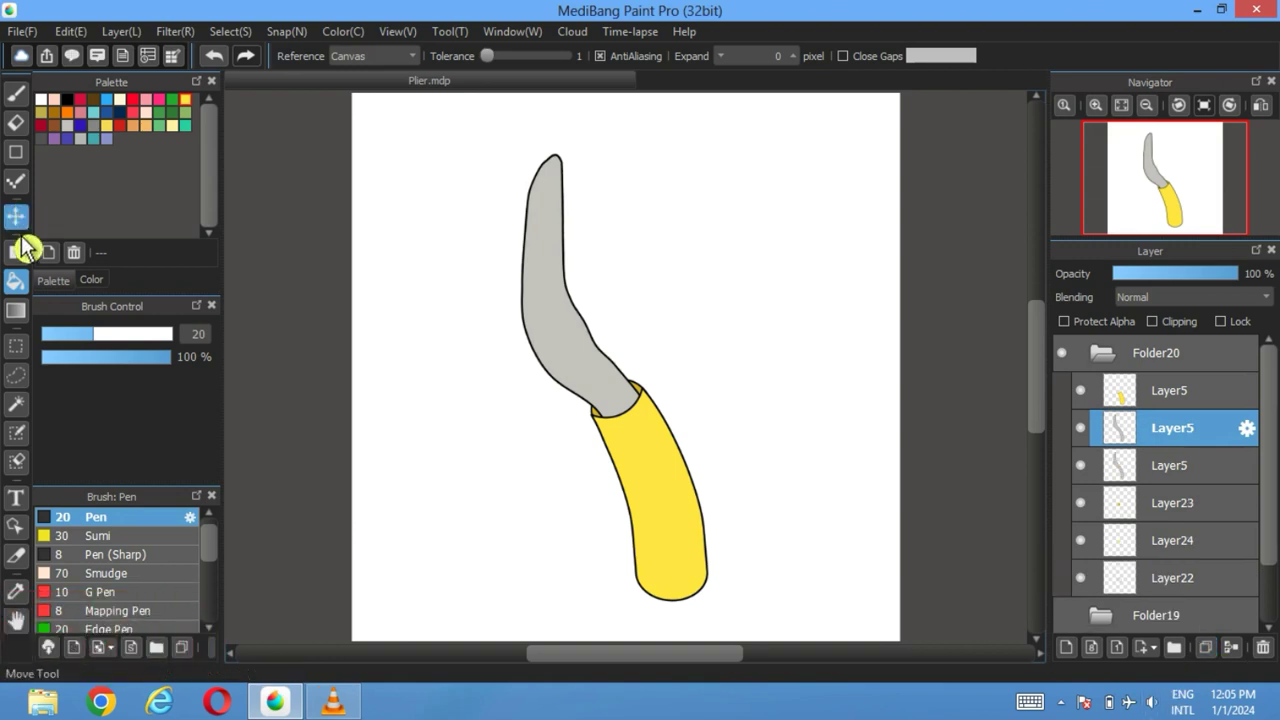
pyautogui.click(1175, 273)
pyautogui.moveTo(554, 274); pyautogui.dragTo(584, 204)
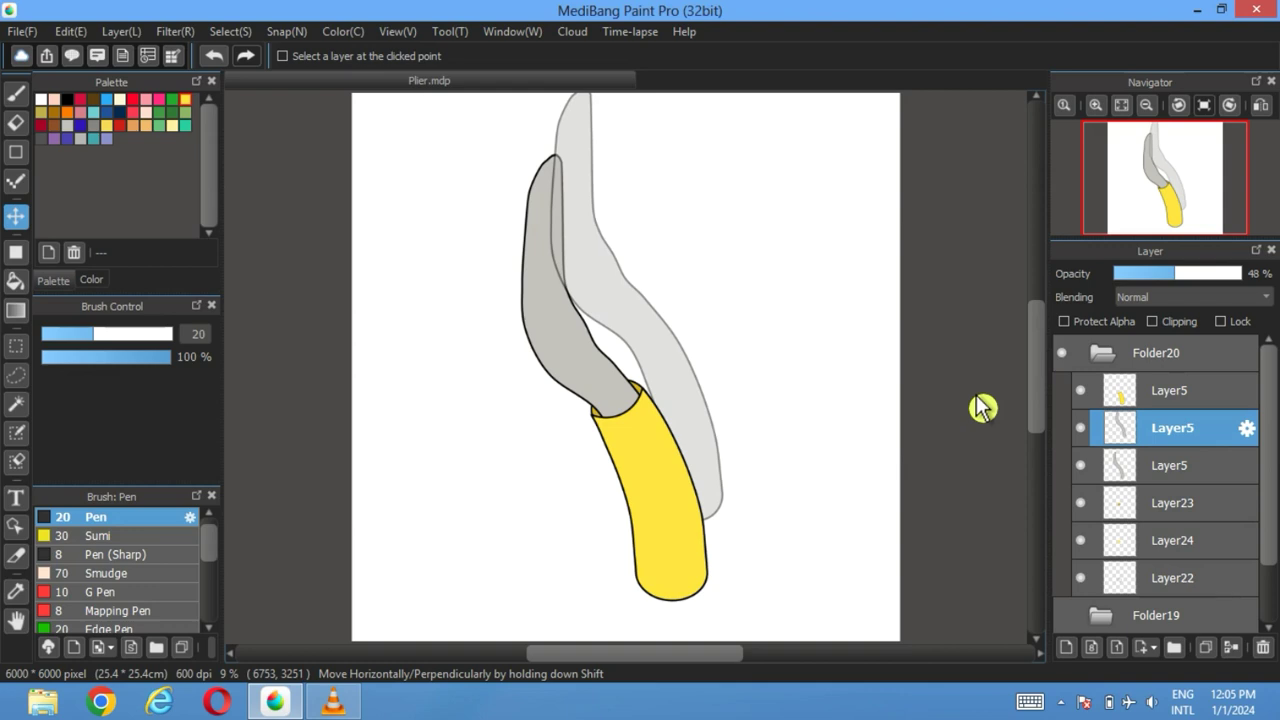
# Step: Fill the overlap along the jaw's inner edge with dark grey on a new layer and hide the offset bar copy
pyautogui.click(1077, 650)
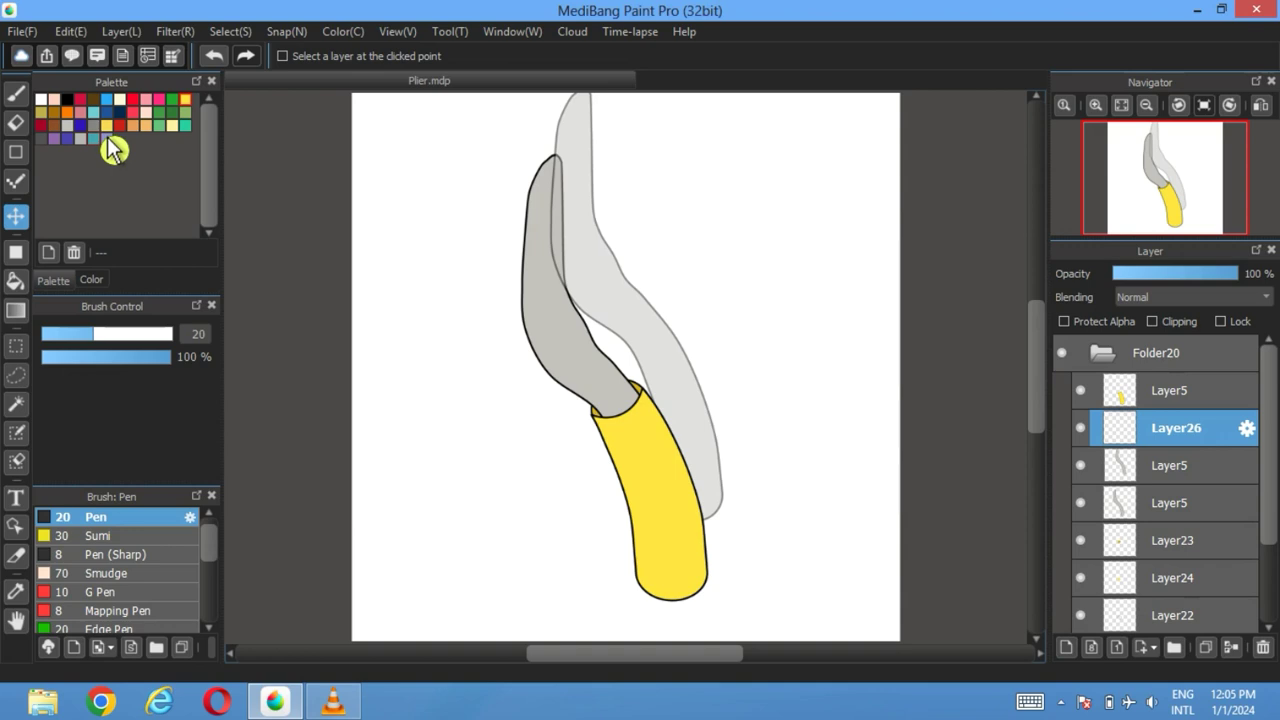
pyautogui.click(15, 281)
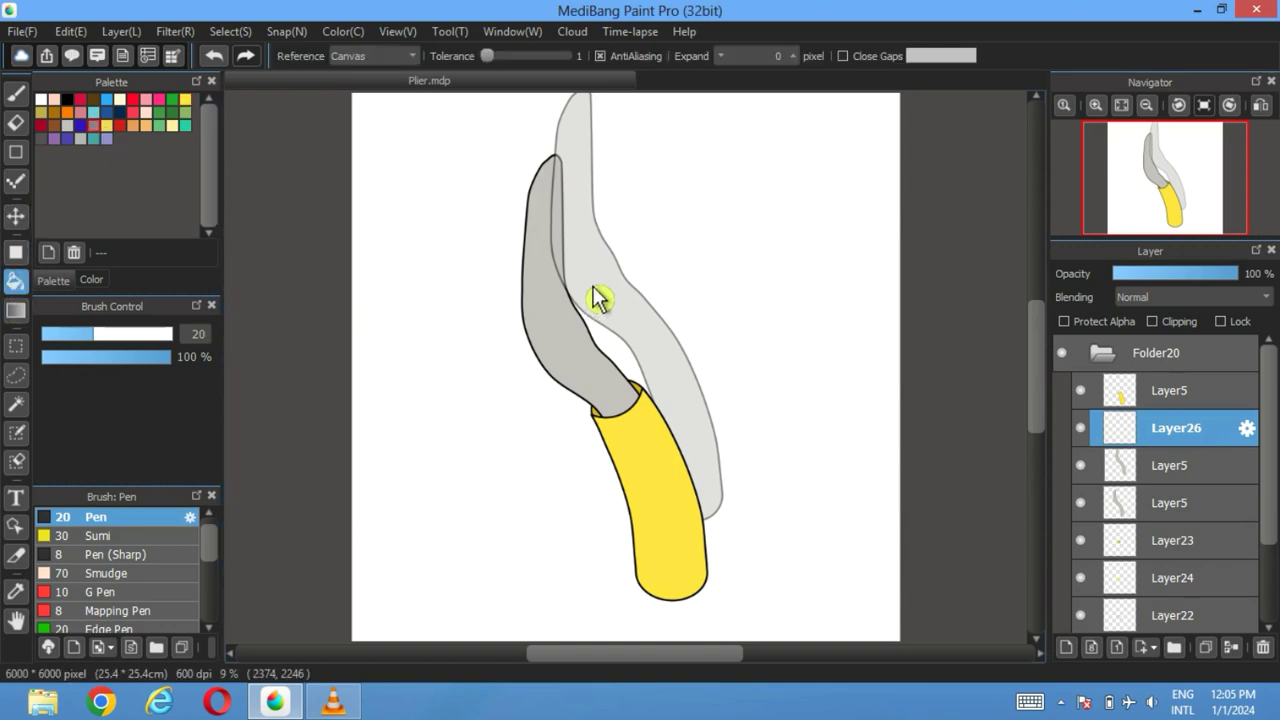
pyautogui.scroll(2, 594, 291)
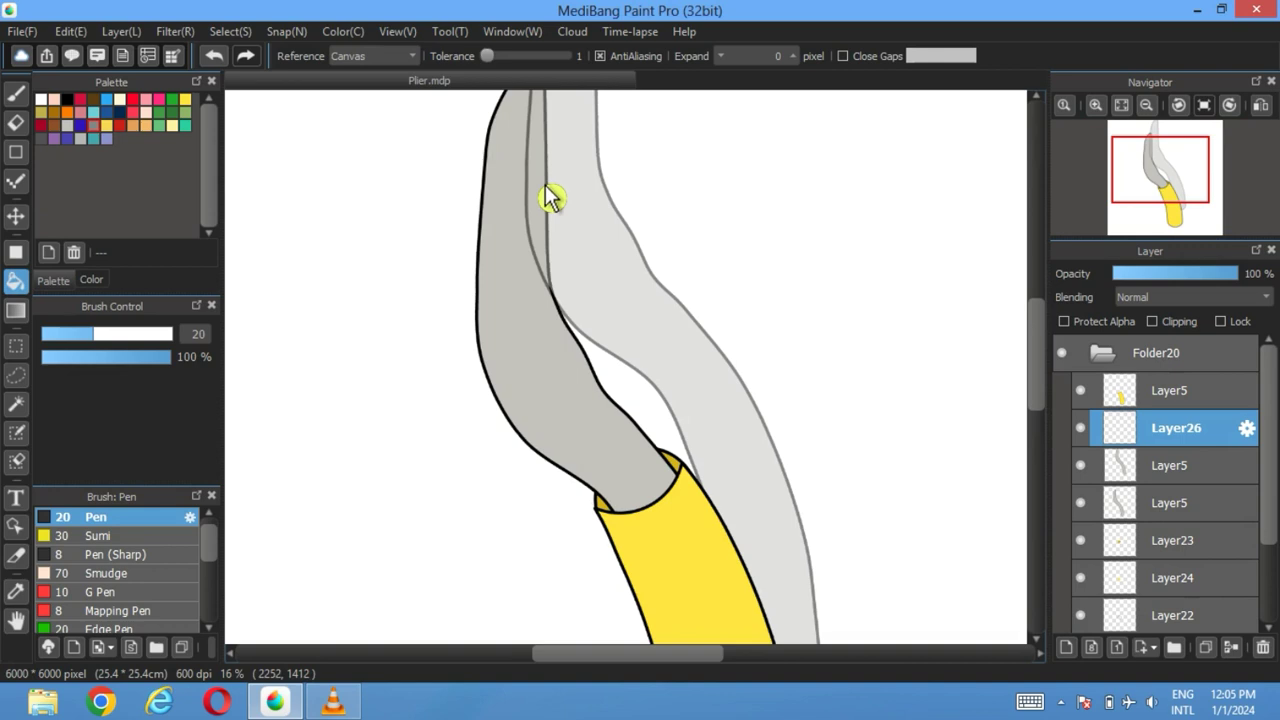
pyautogui.click(545, 196)
pyautogui.click(1081, 465)
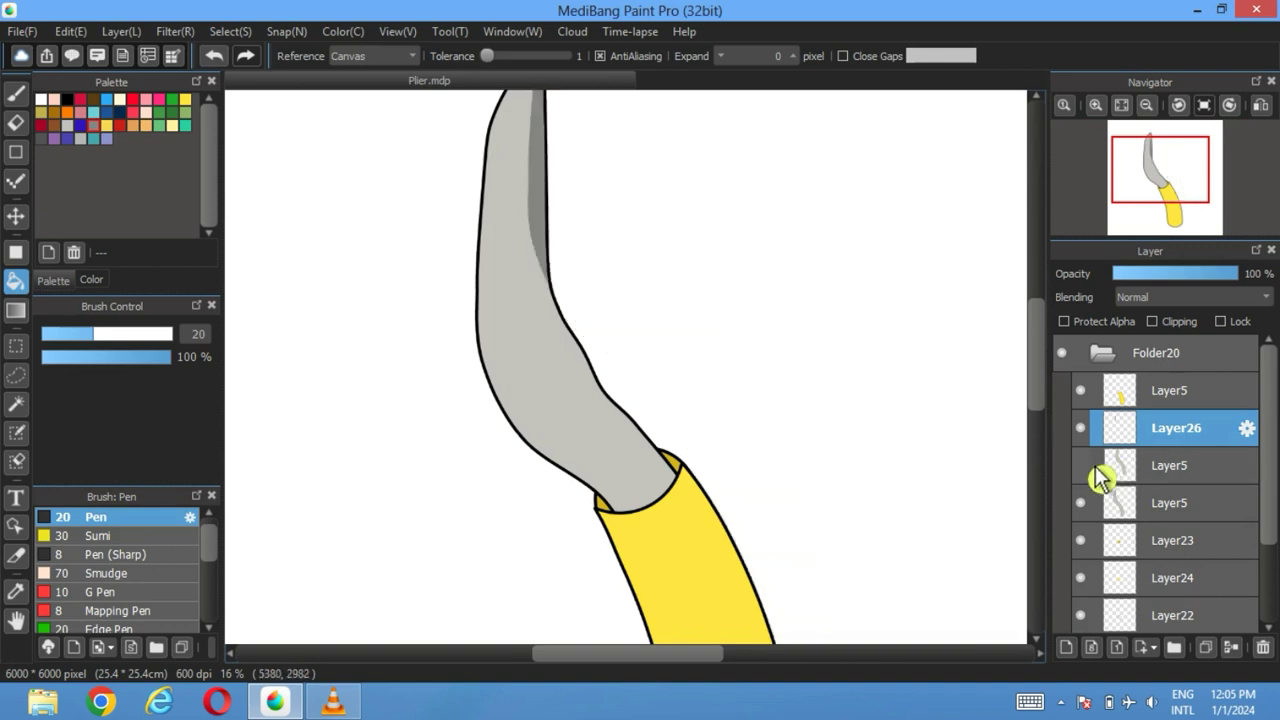
# Step: Set the jaw shading layer's opacity to about 71% and delete the hidden offset bar copy
pyautogui.moveTo(740, 206); pyautogui.dragTo(731, 297)
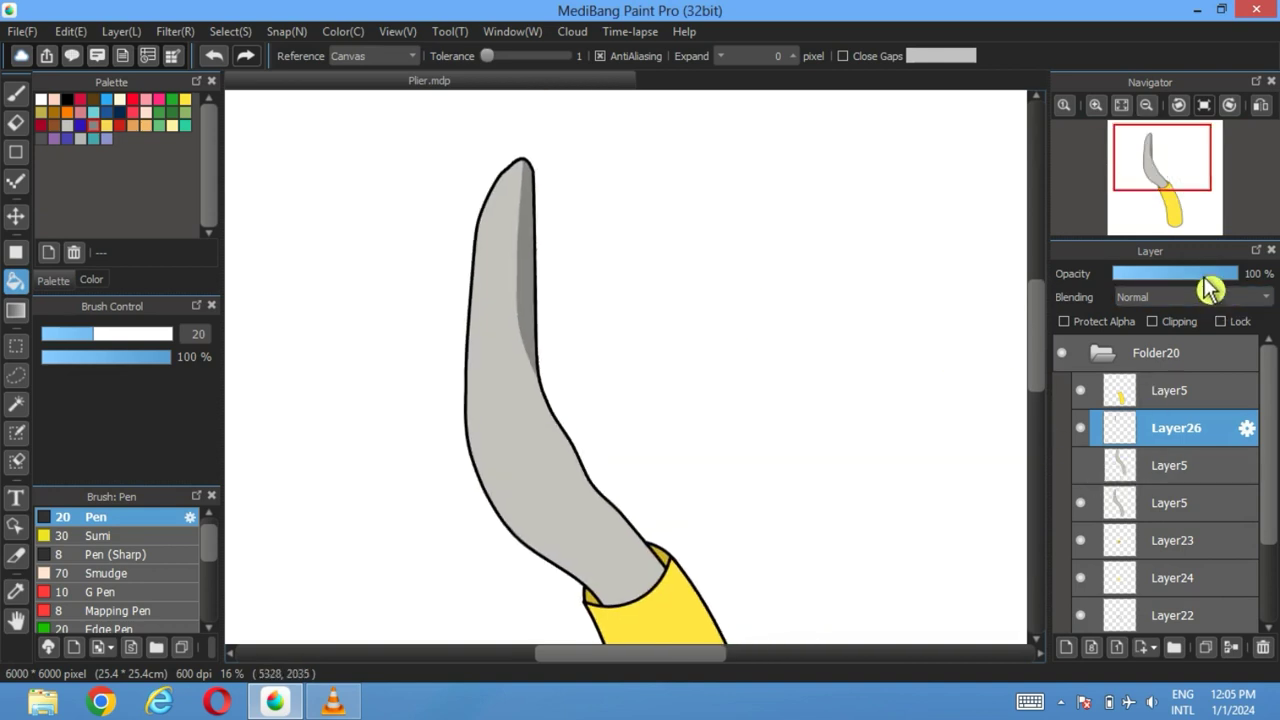
pyautogui.moveTo(1181, 280); pyautogui.dragTo(1165, 284)
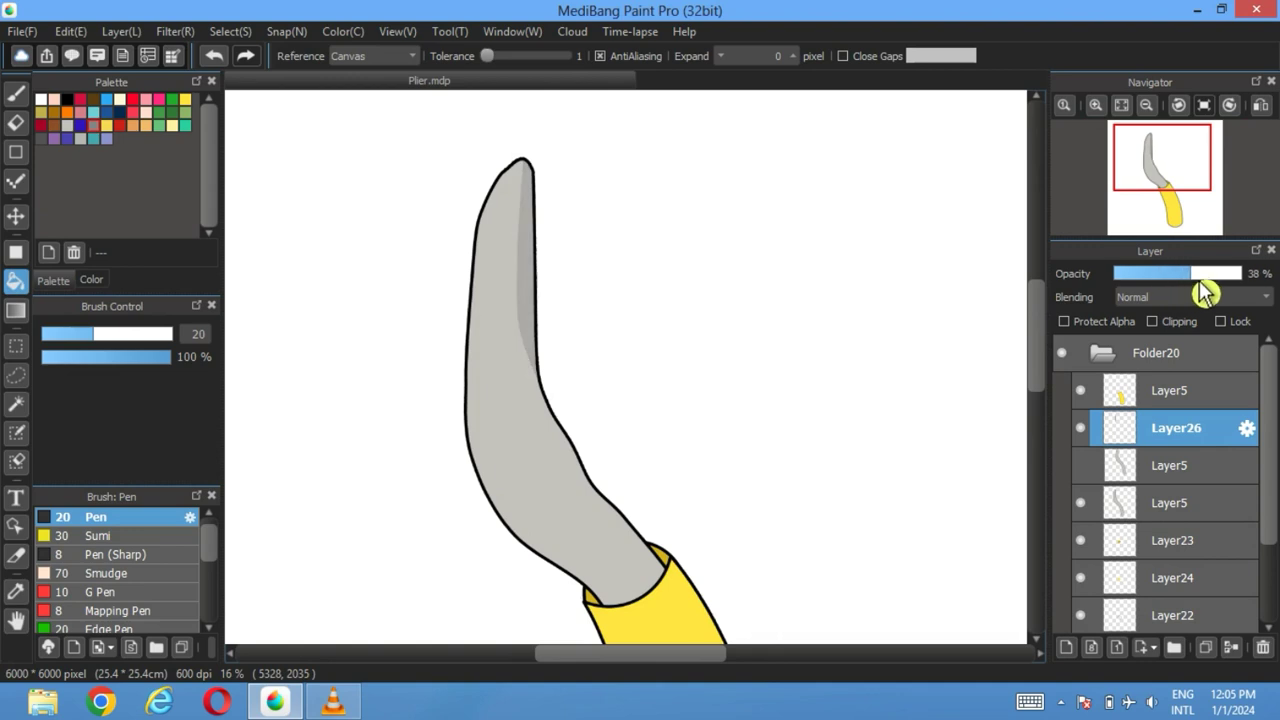
pyautogui.click(1199, 281)
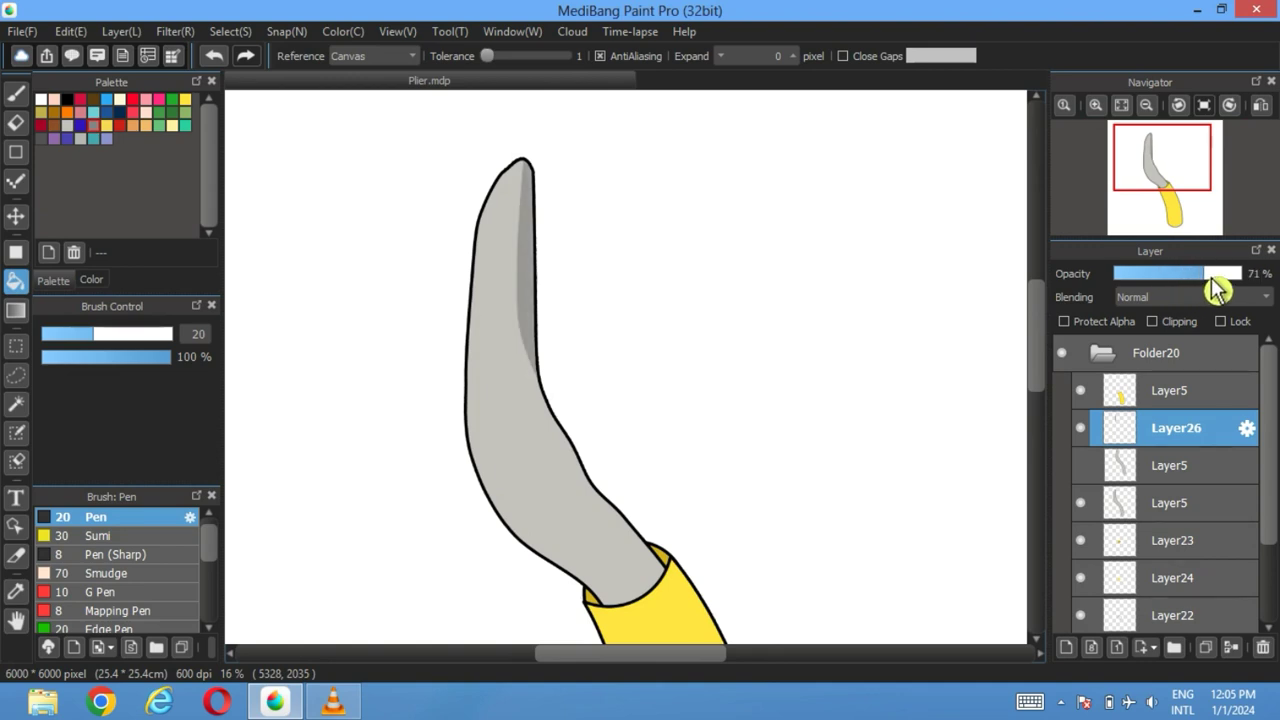
pyautogui.click(1132, 470)
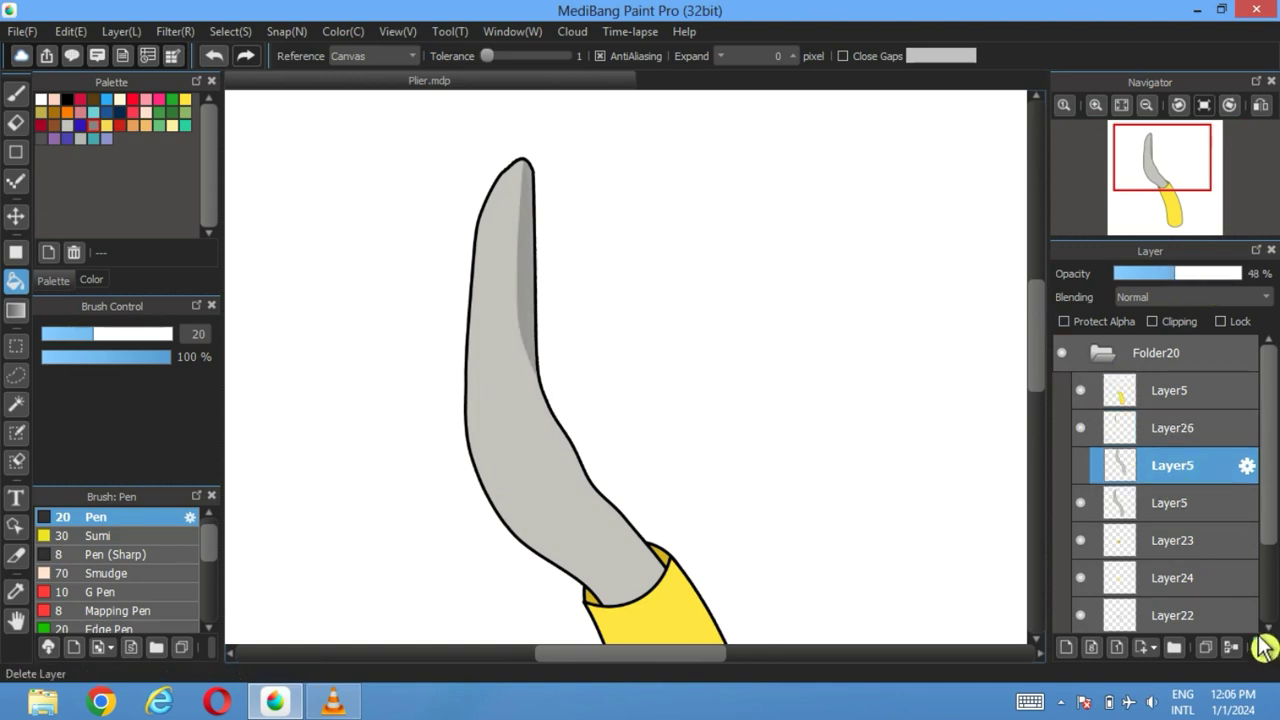
pyautogui.click(1262, 647)
# Step: Duplicate the folder holding the finished pliers half and flip the copy horizontally
pyautogui.click(1101, 352)
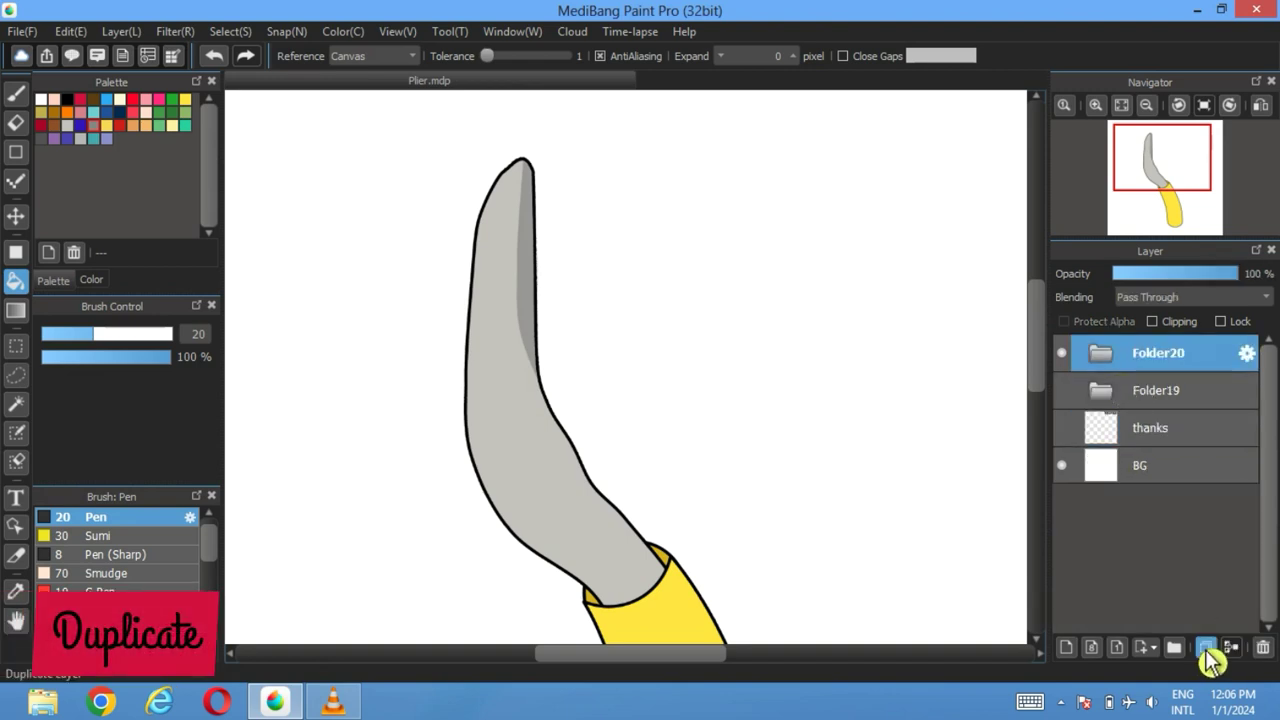
pyautogui.click(1205, 649)
pyautogui.click(1140, 105)
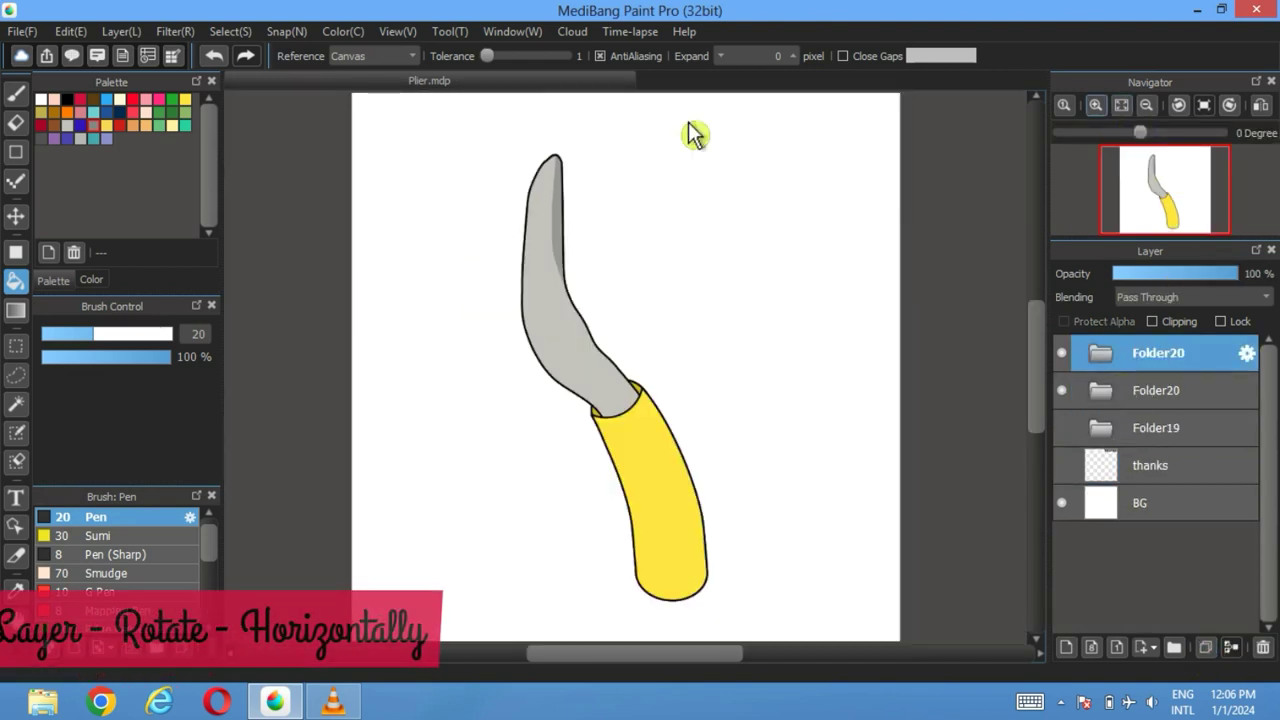
pyautogui.click(236, 31)
pyautogui.click(121, 31)
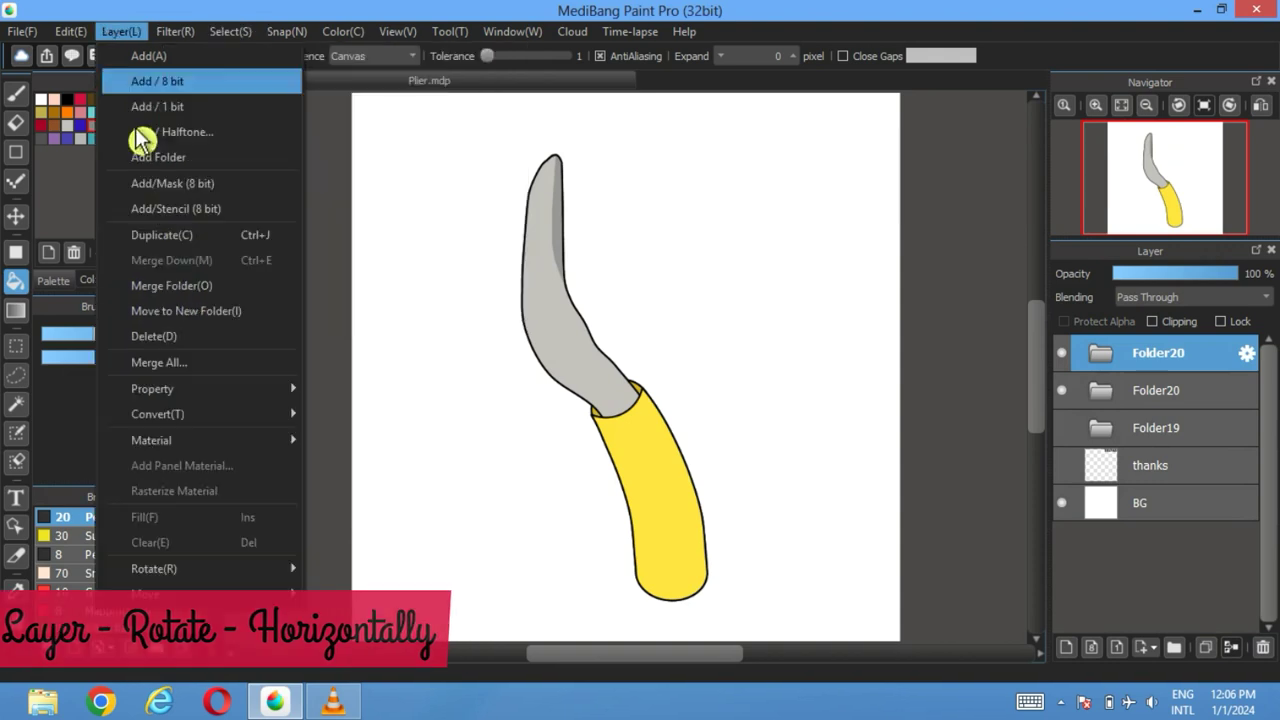
pyautogui.moveTo(228, 572)
pyautogui.click(382, 596)
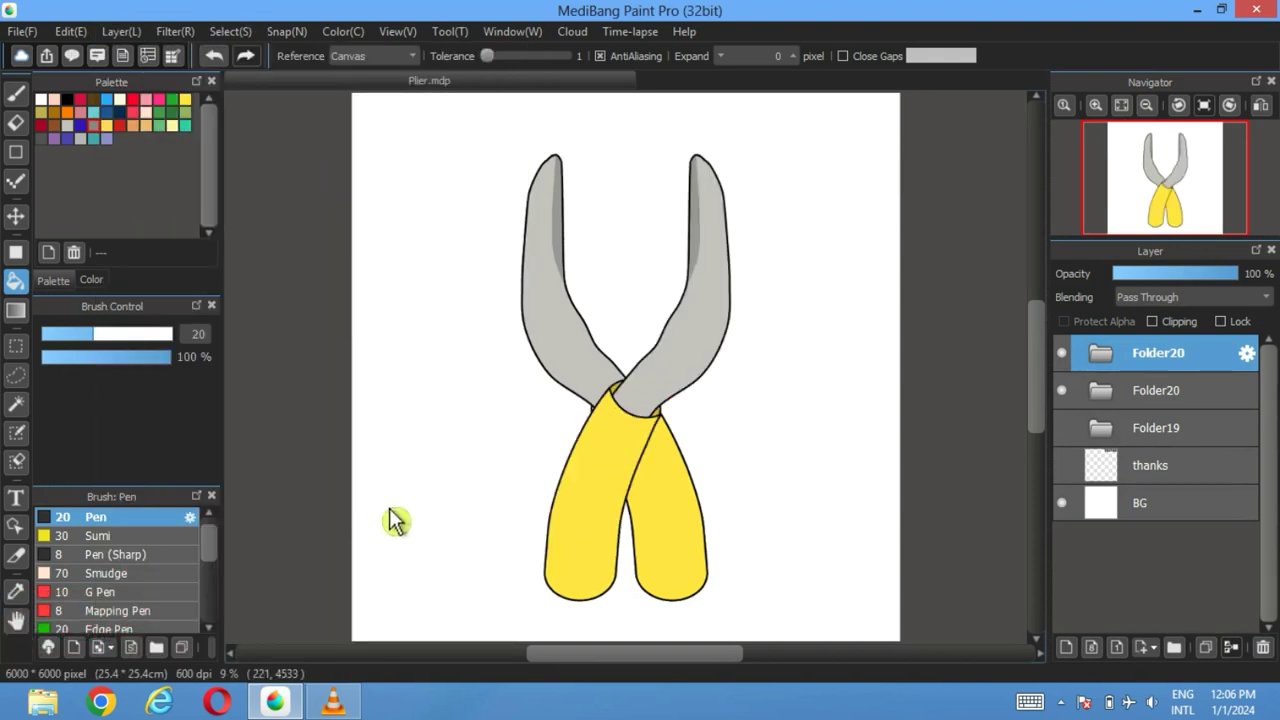
# Step: Move the mirrored half horizontally so the two jaws meet side by side and the bars cross below them
pyautogui.click(15, 215)
pyautogui.moveTo(698, 315); pyautogui.dragTo(606, 324)
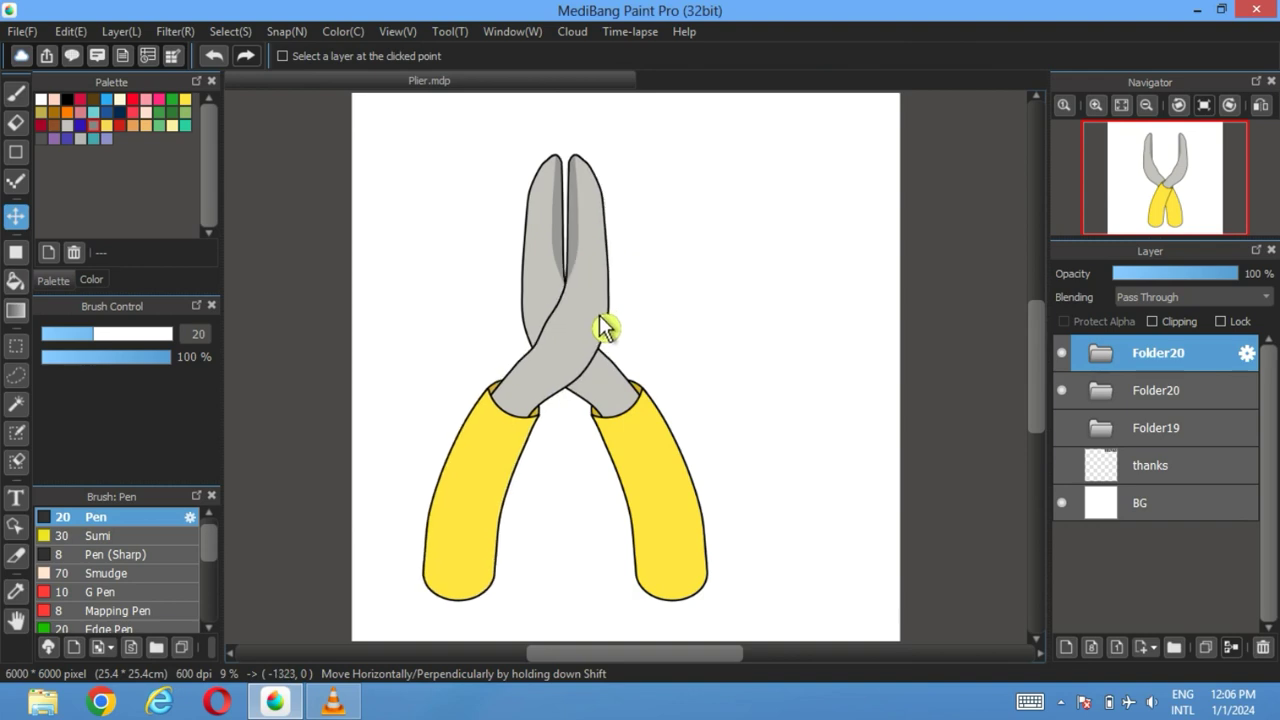
pyautogui.moveTo(606, 327); pyautogui.dragTo(600, 323)
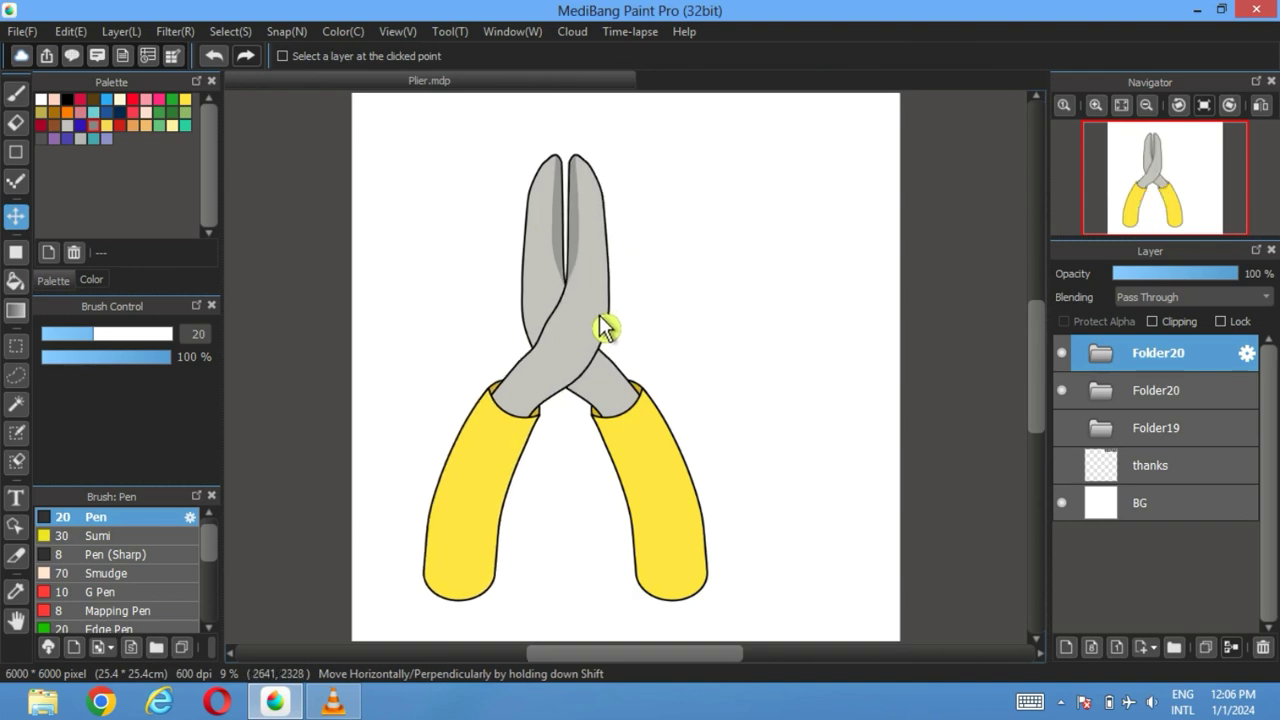
# Step: Draw a small black-outlined circle where the bars cross on a new top layer and fill it with dark grey
pyautogui.click(1102, 353)
pyautogui.click(1066, 647)
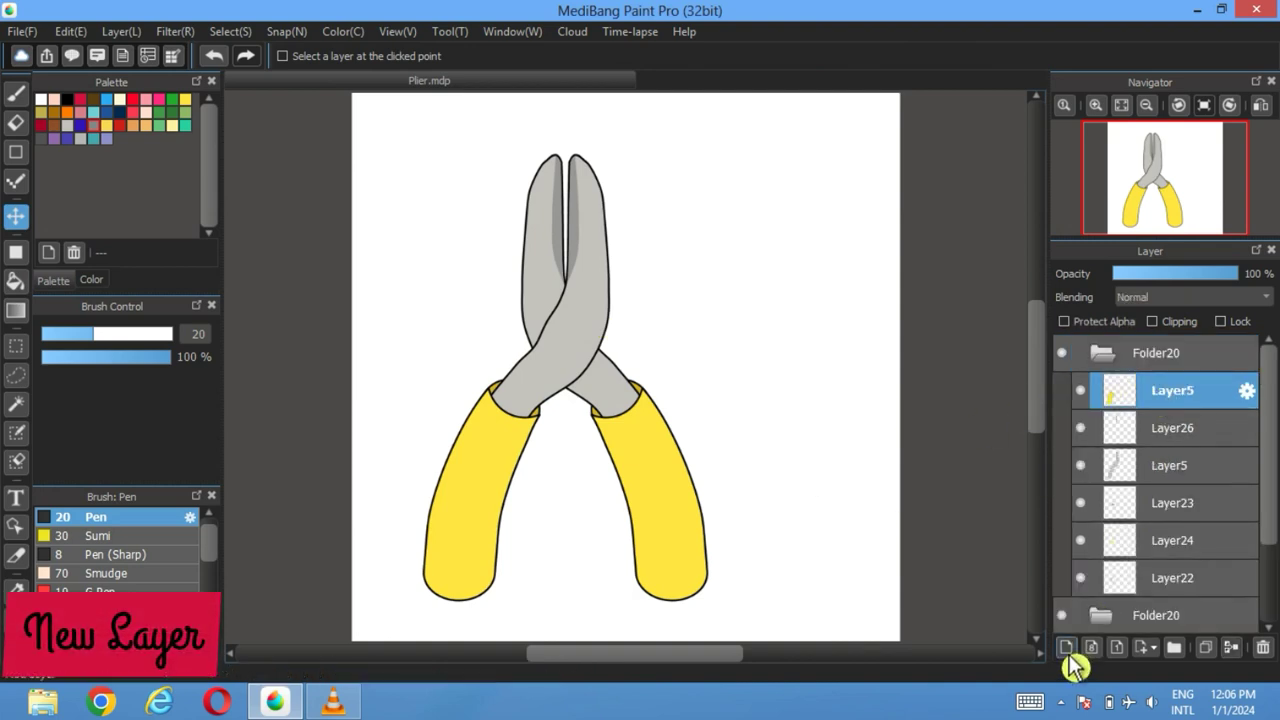
pyautogui.click(16, 155)
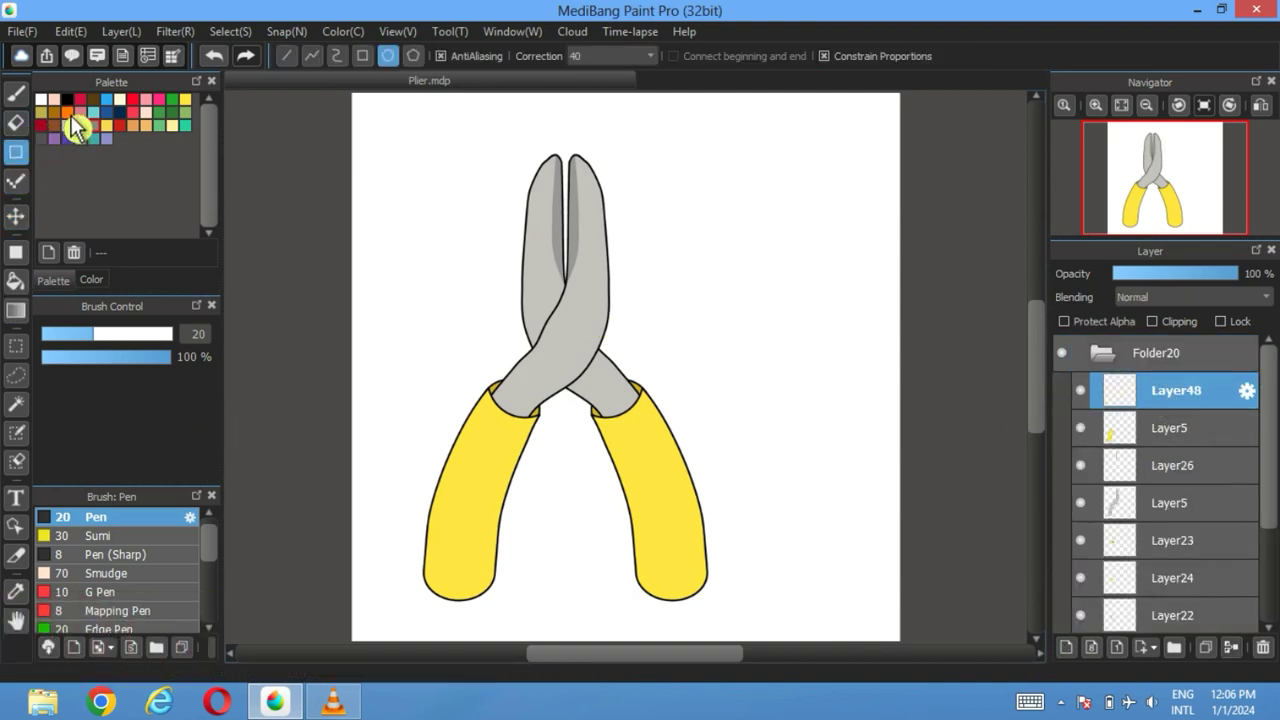
pyautogui.scroll(1, 517, 293)
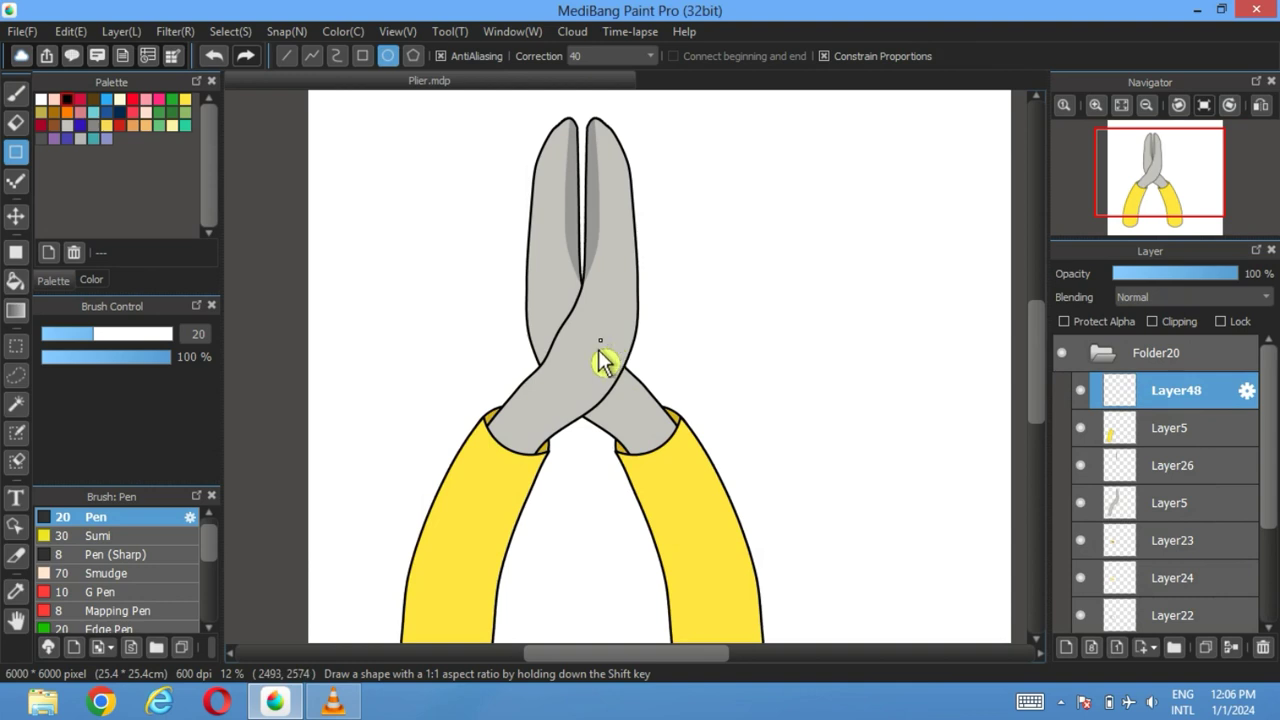
pyautogui.moveTo(607, 347)
pyautogui.mouseDown()
pyautogui.moveTo(566, 384)
pyautogui.moveTo(595, 368)
pyautogui.moveTo(595, 379)
pyautogui.mouseUp()
pyautogui.click(16, 216)
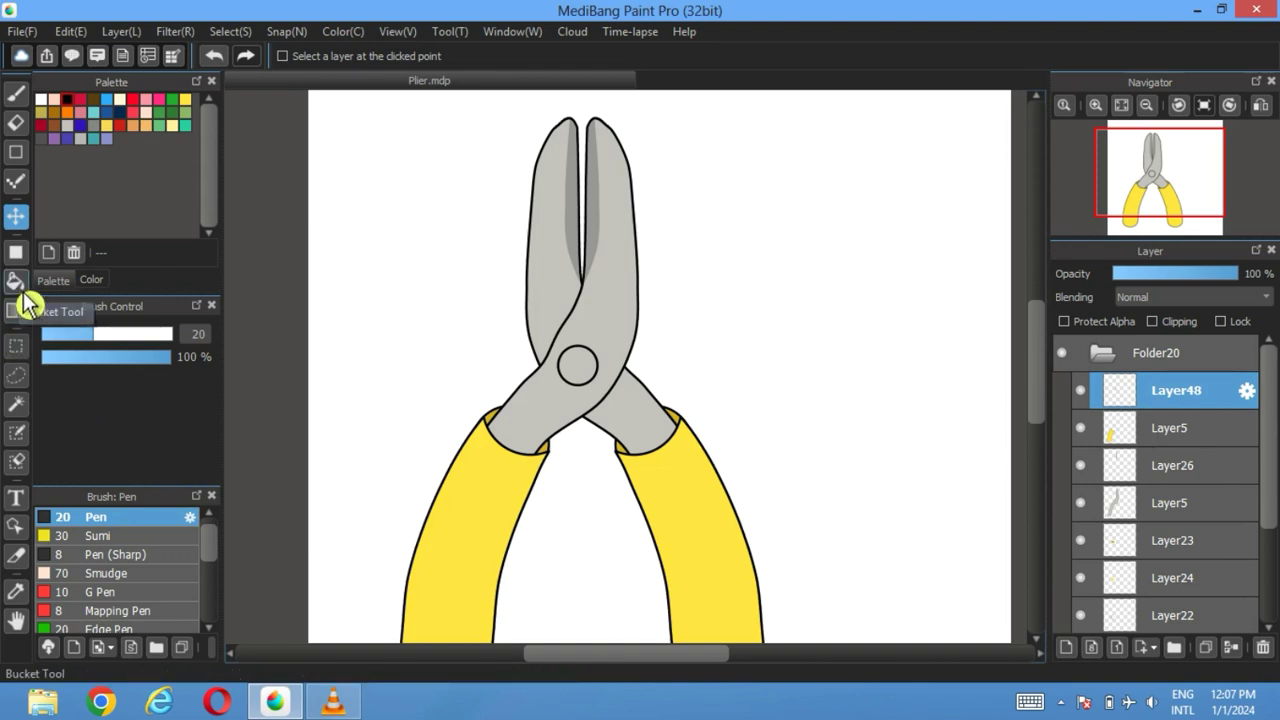
pyautogui.click(93, 125)
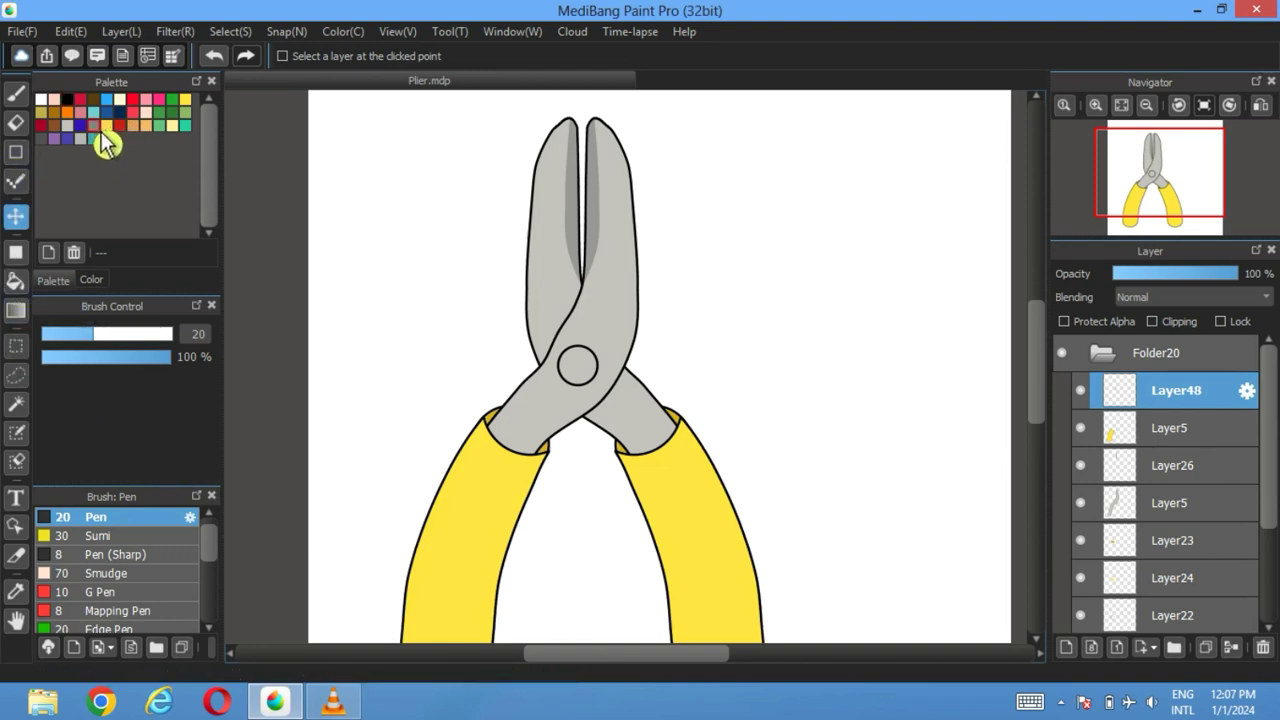
pyautogui.click(15, 282)
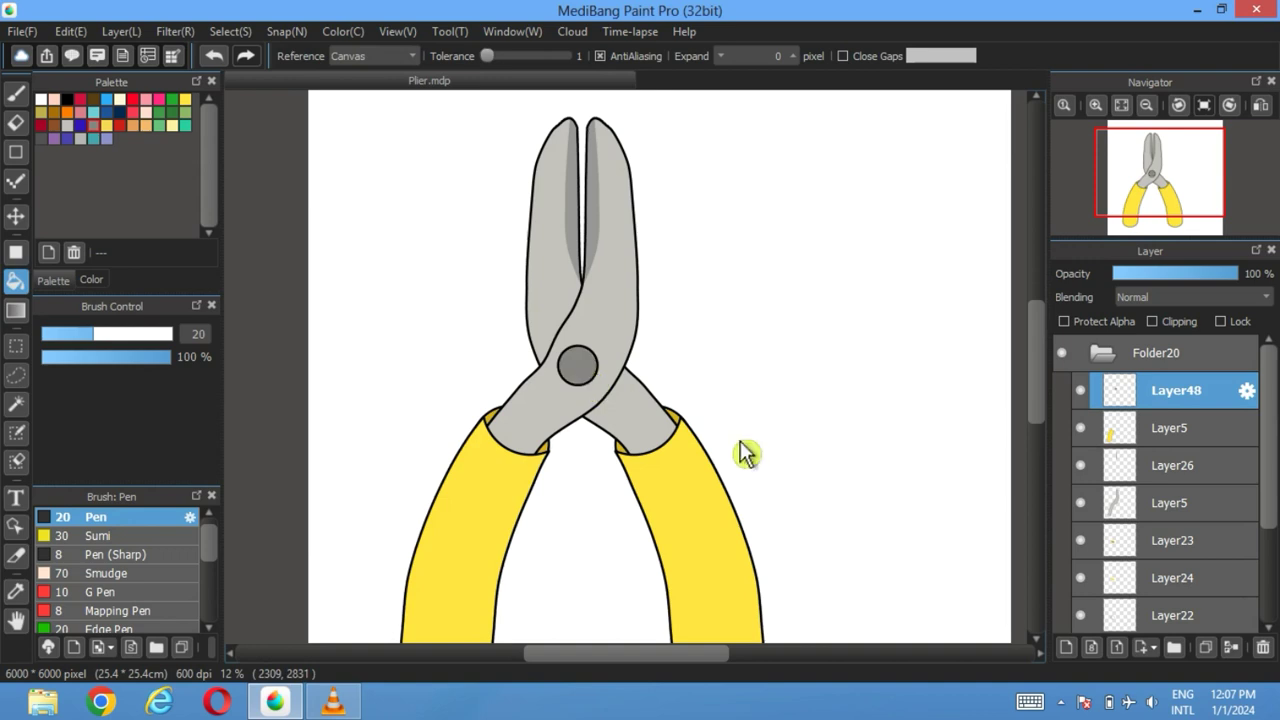
# Step: Group both pliers-half folders inside a new folder and collapse it
pyautogui.click(1118, 358)
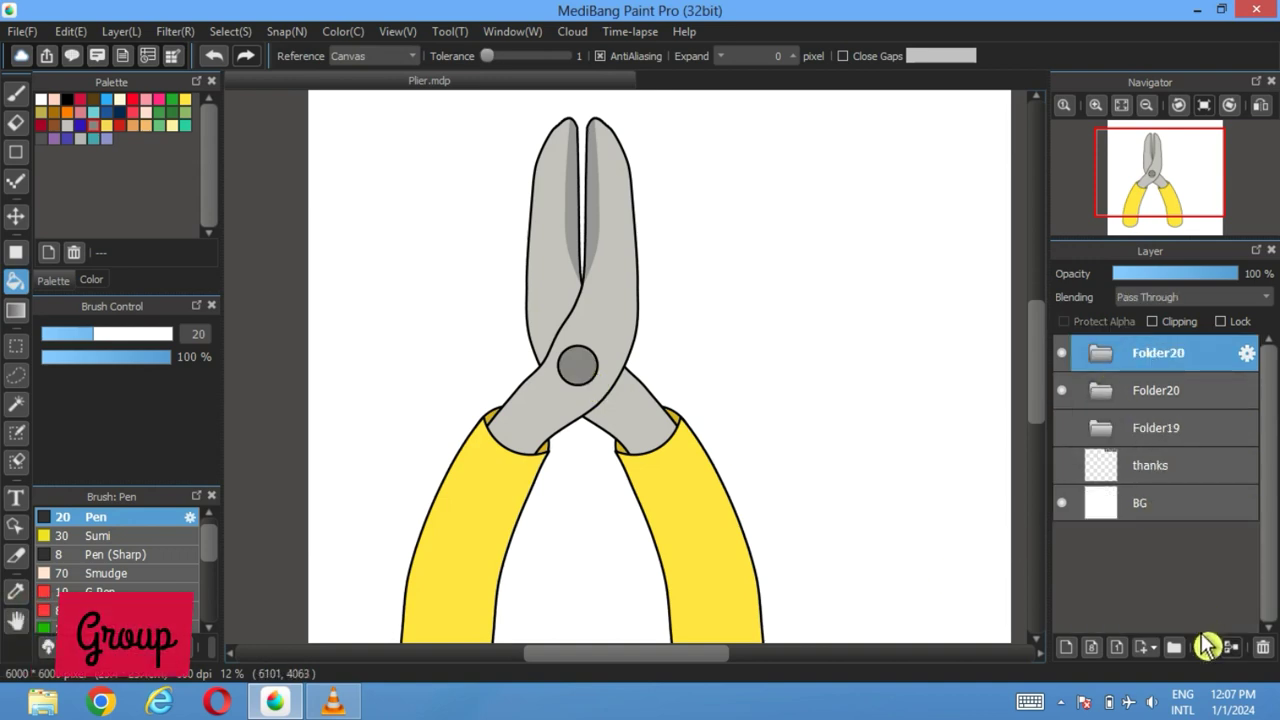
pyautogui.click(1174, 647)
pyautogui.moveTo(1171, 427); pyautogui.dragTo(1166, 350)
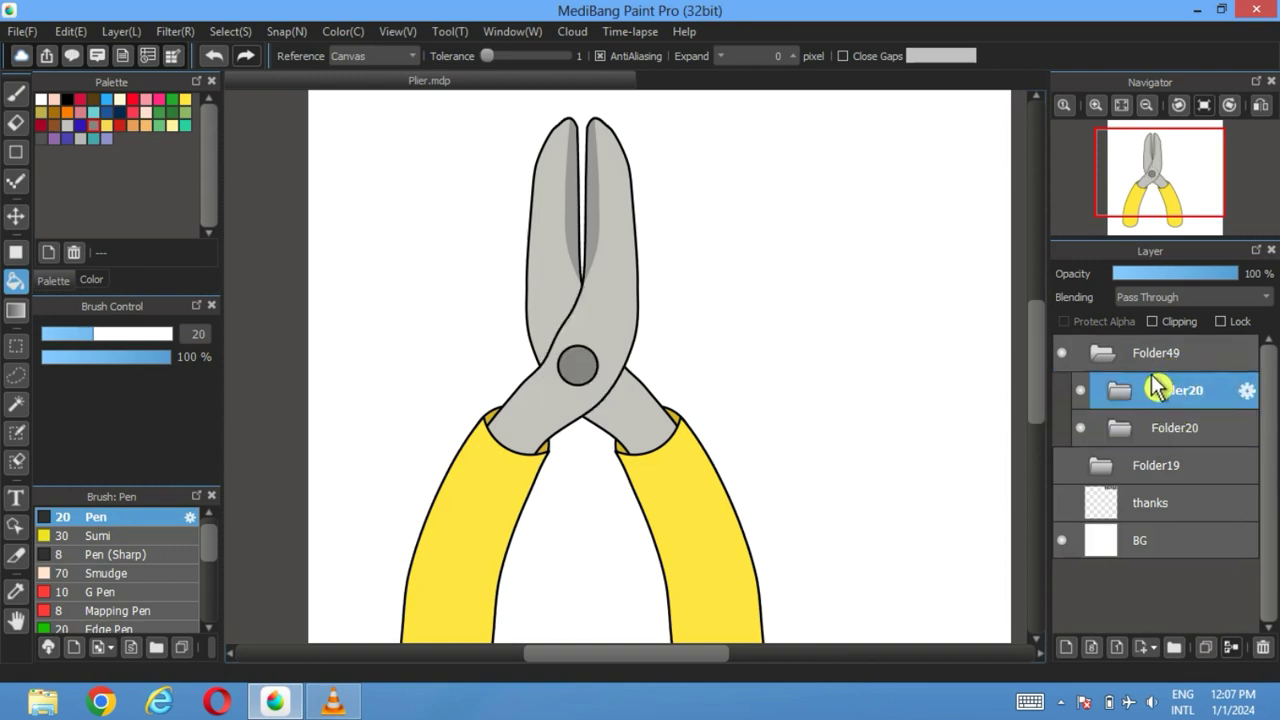
pyautogui.click(1101, 360)
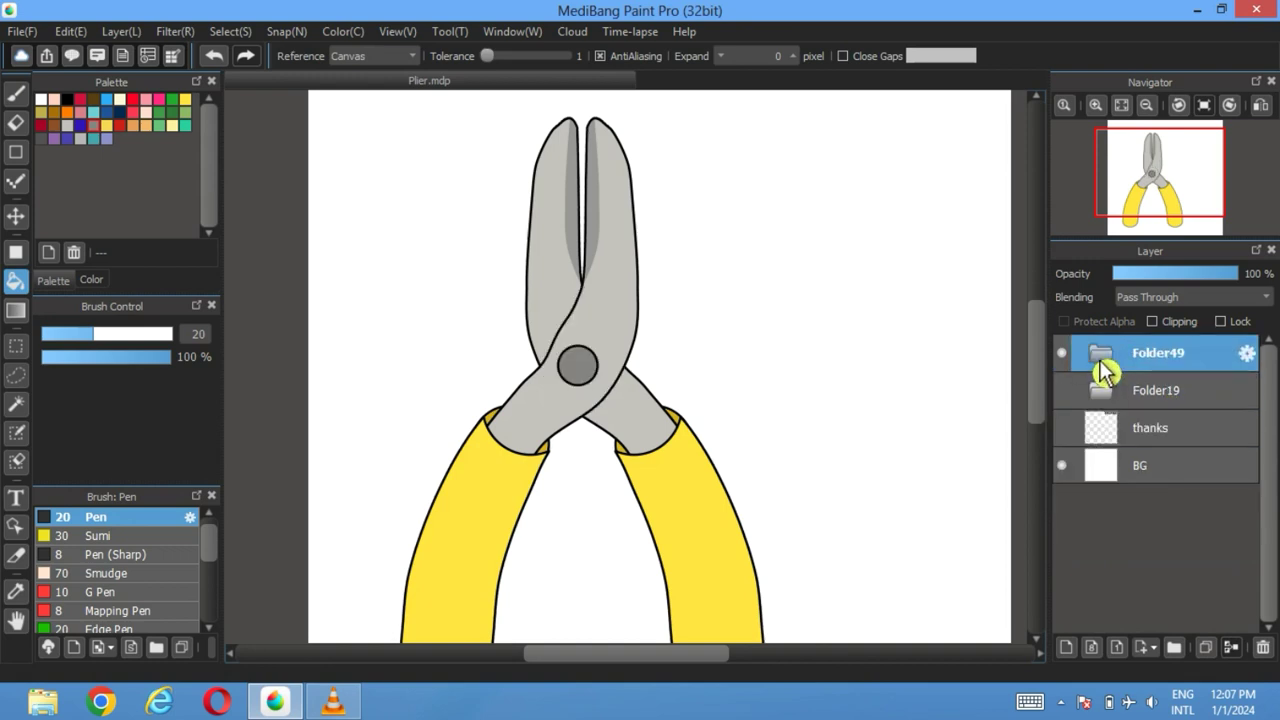
# Step: Flip the folder holding the finished yellow-handled pliers vertically
pyautogui.click(1121, 105)
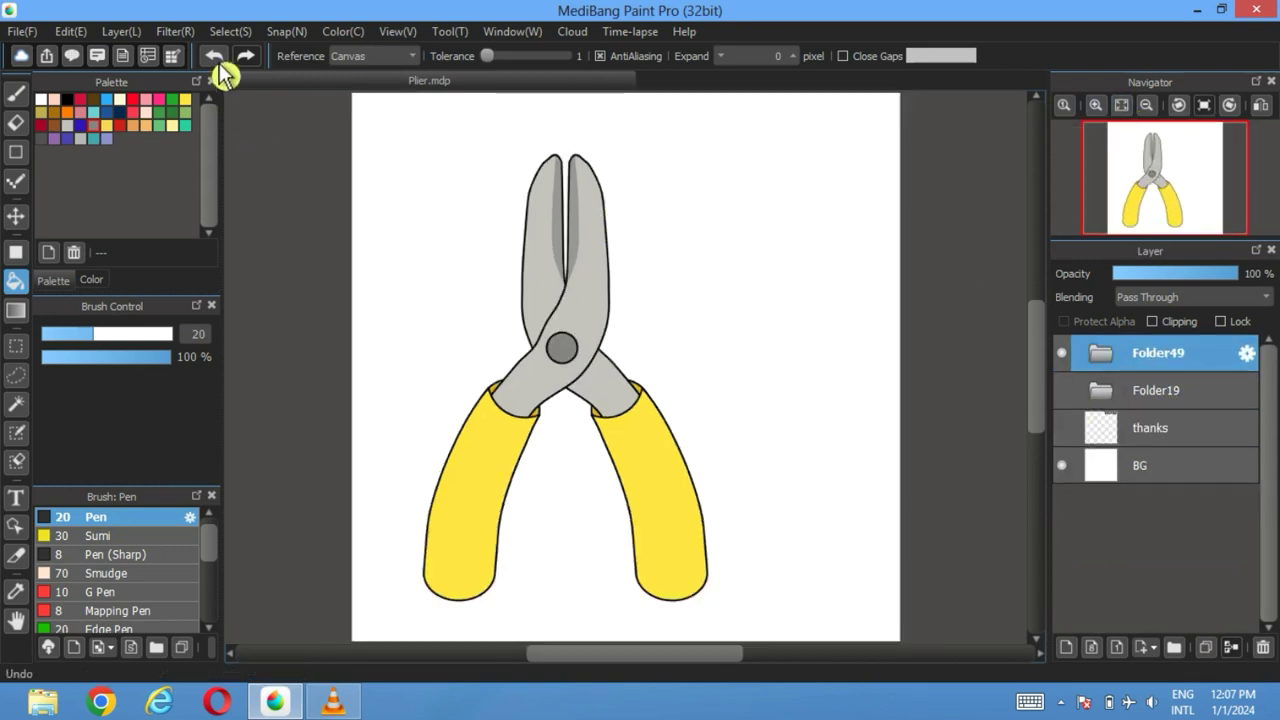
pyautogui.click(122, 32)
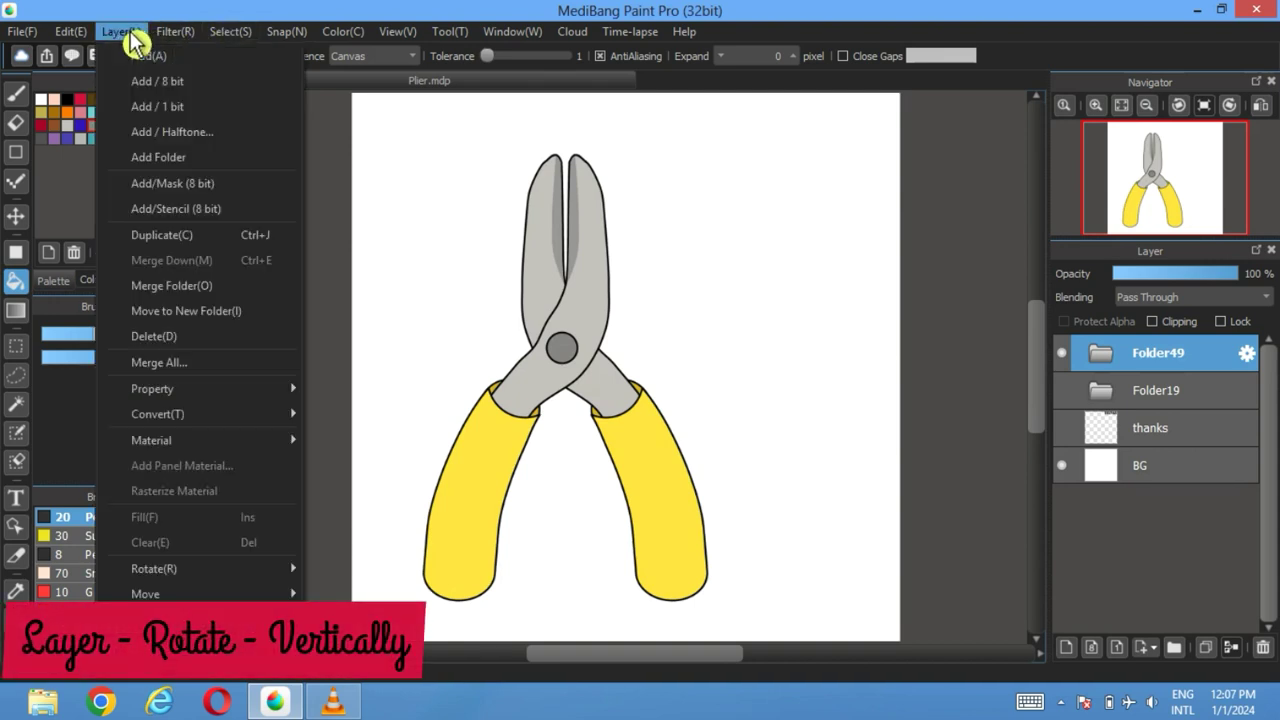
pyautogui.moveTo(277, 569)
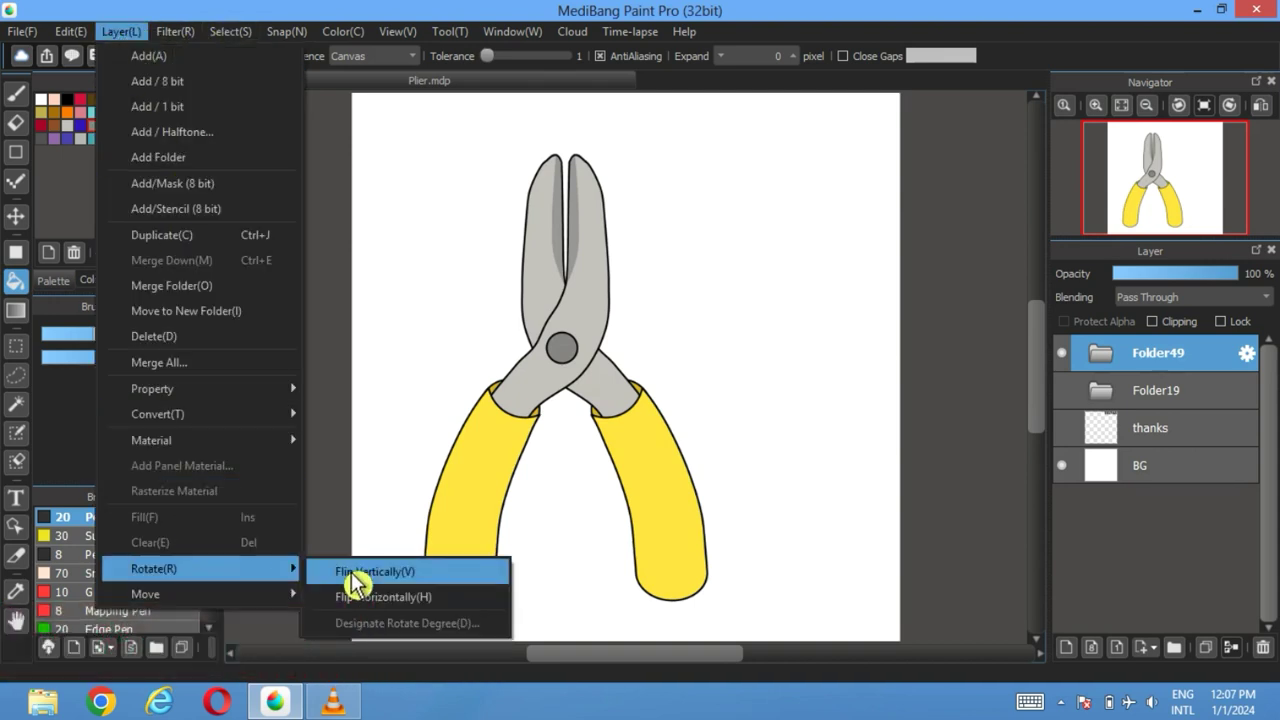
pyautogui.click(355, 585)
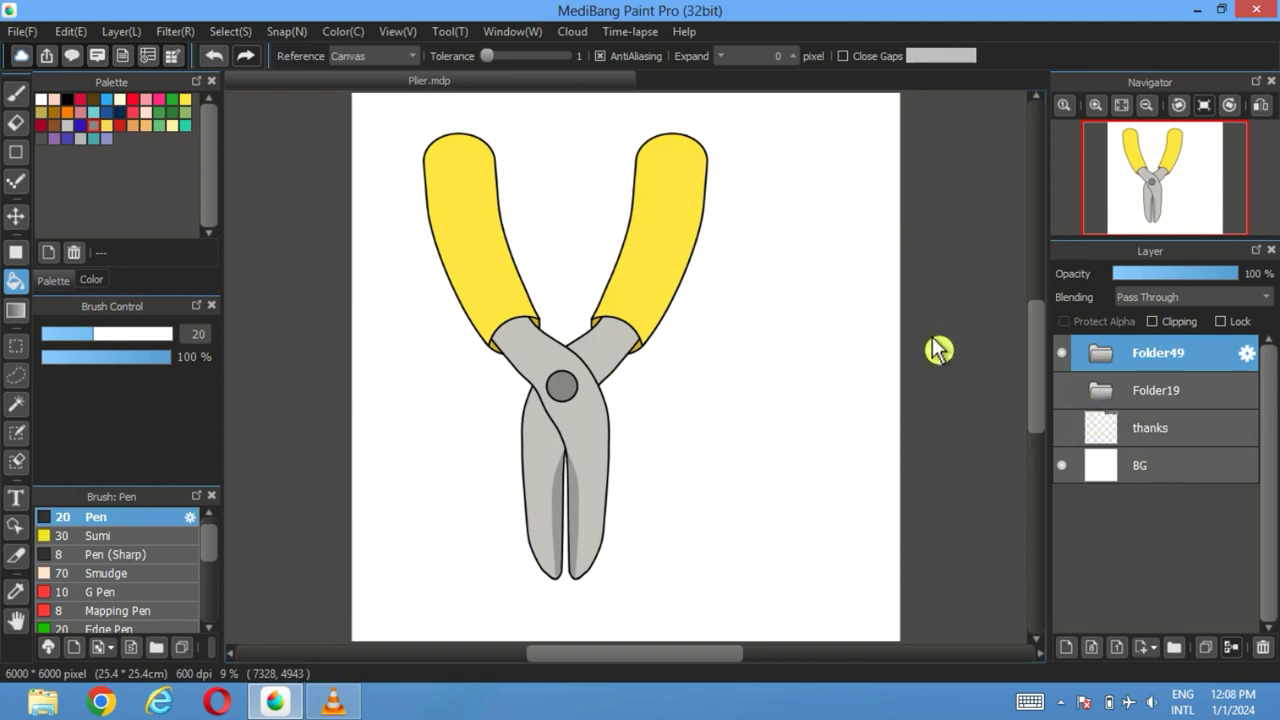
# Step: Show the hidden red-handled pliers in Folder19 and move the yellow pliers clear of them so both tools stand side by side
pyautogui.click(16, 216)
pyautogui.click(1062, 390)
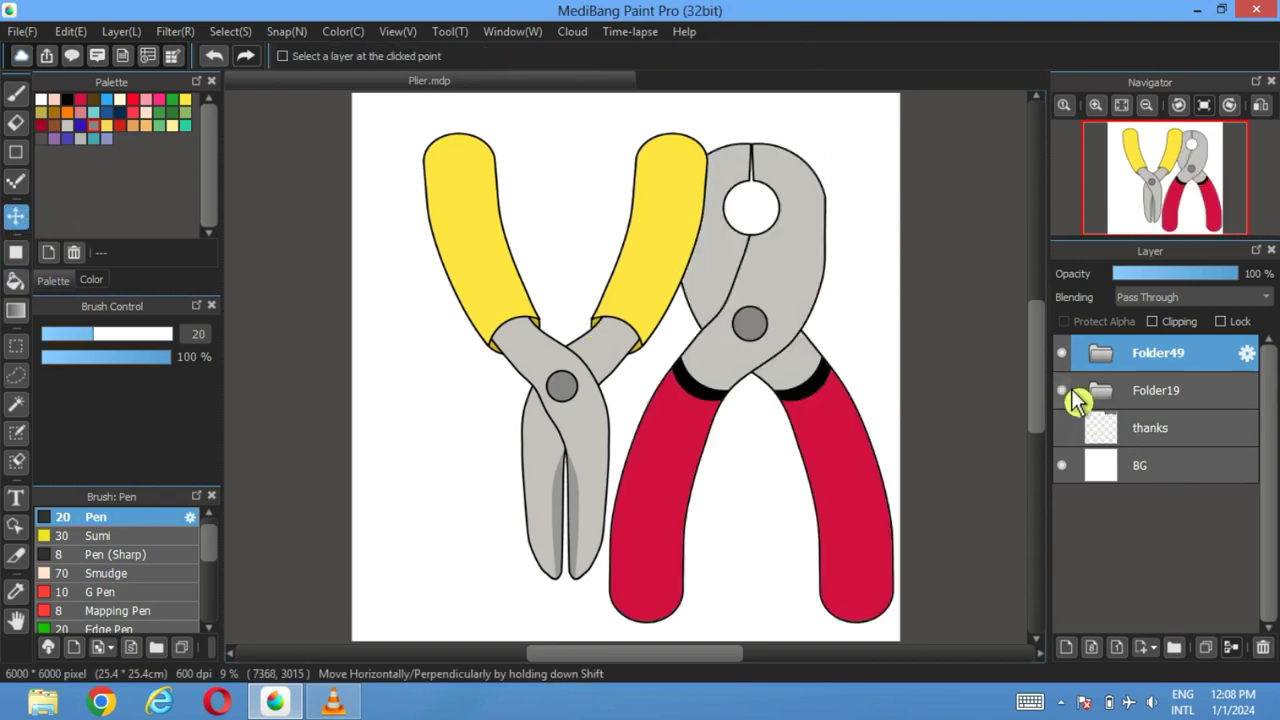
pyautogui.moveTo(669, 245); pyautogui.dragTo(609, 273)
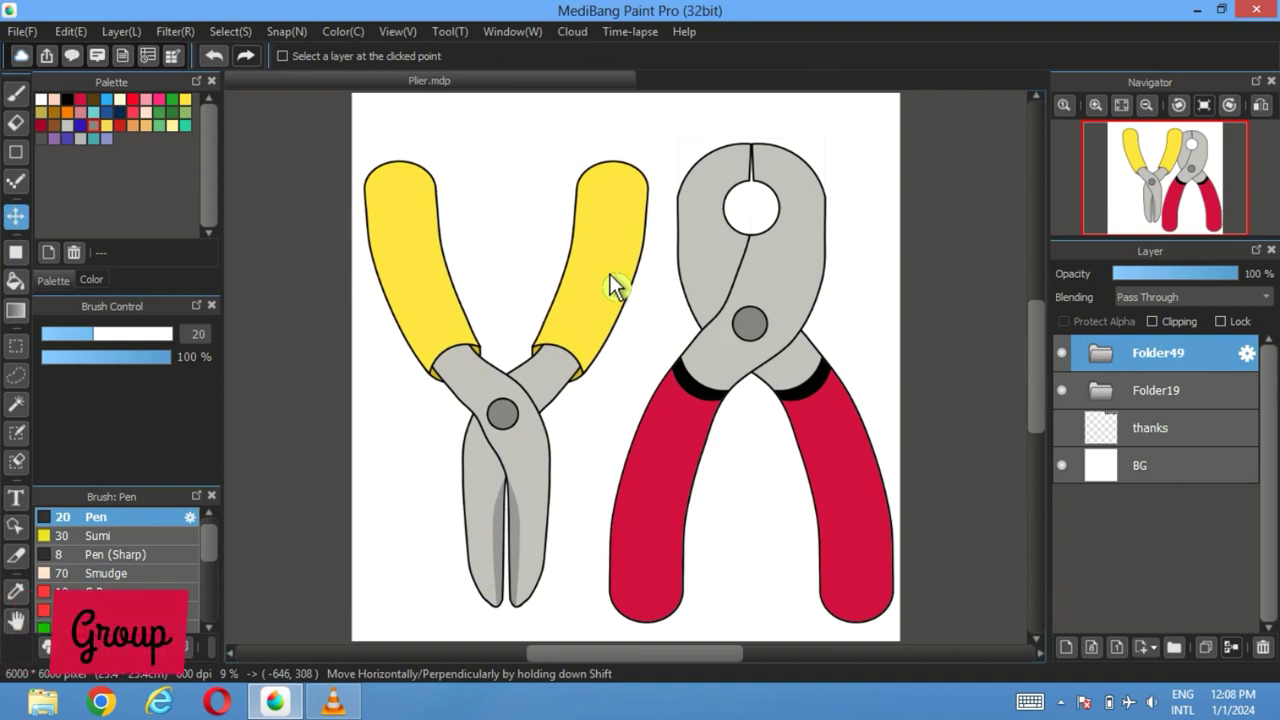
# Step: Duplicate both pliers folders into a new collapsed group folder and shift the copies about 113 px to the right horizontally
pyautogui.click(1205, 647)
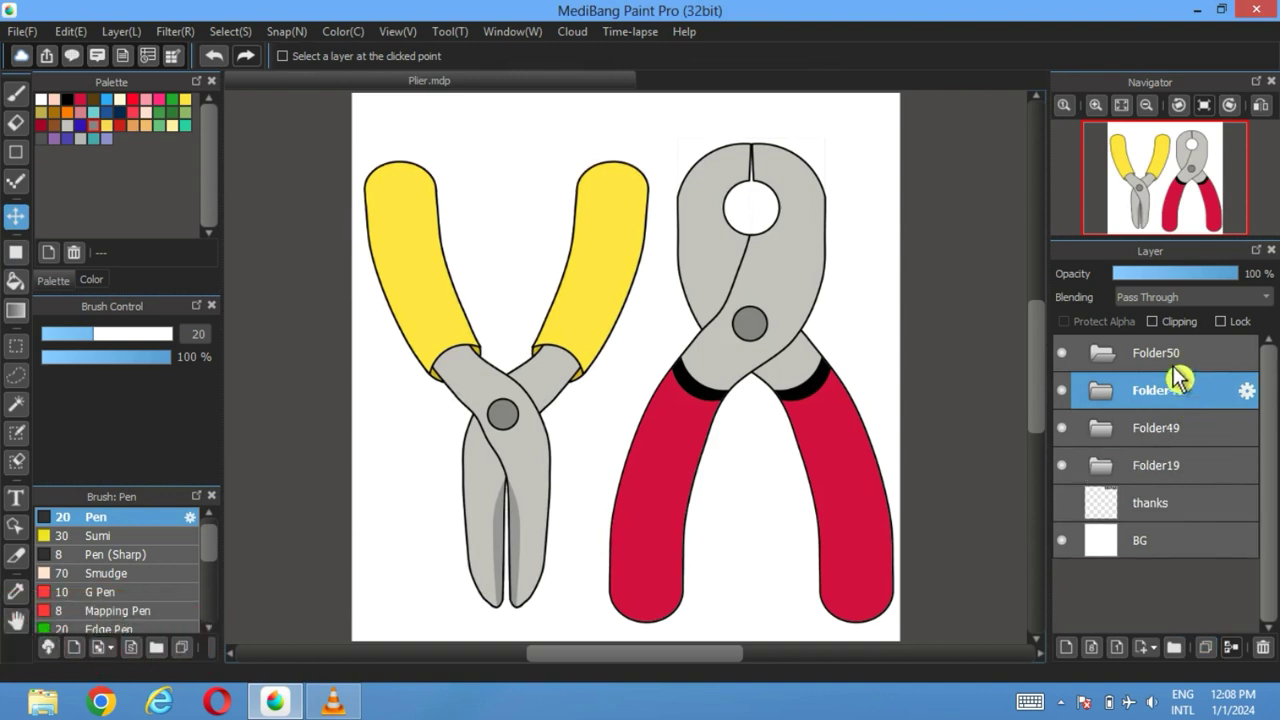
pyautogui.click(1192, 468)
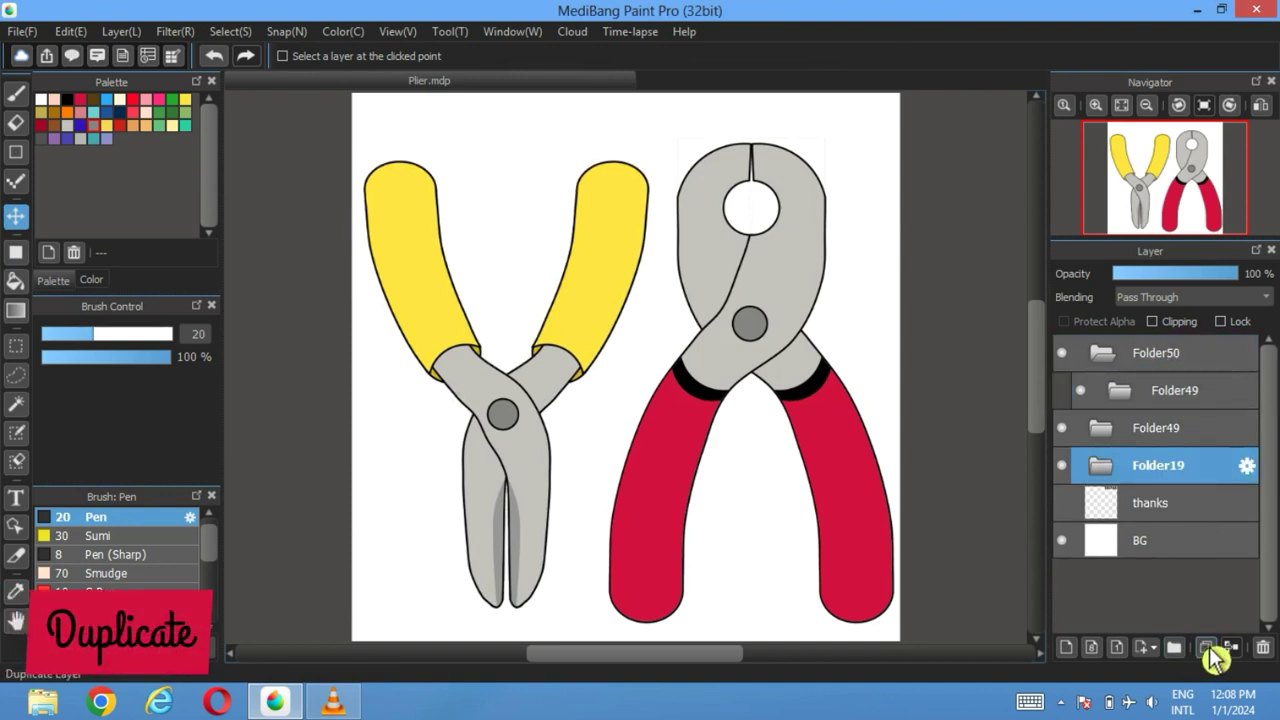
pyautogui.moveTo(1200, 488); pyautogui.dragTo(1180, 391)
pyautogui.click(1095, 368)
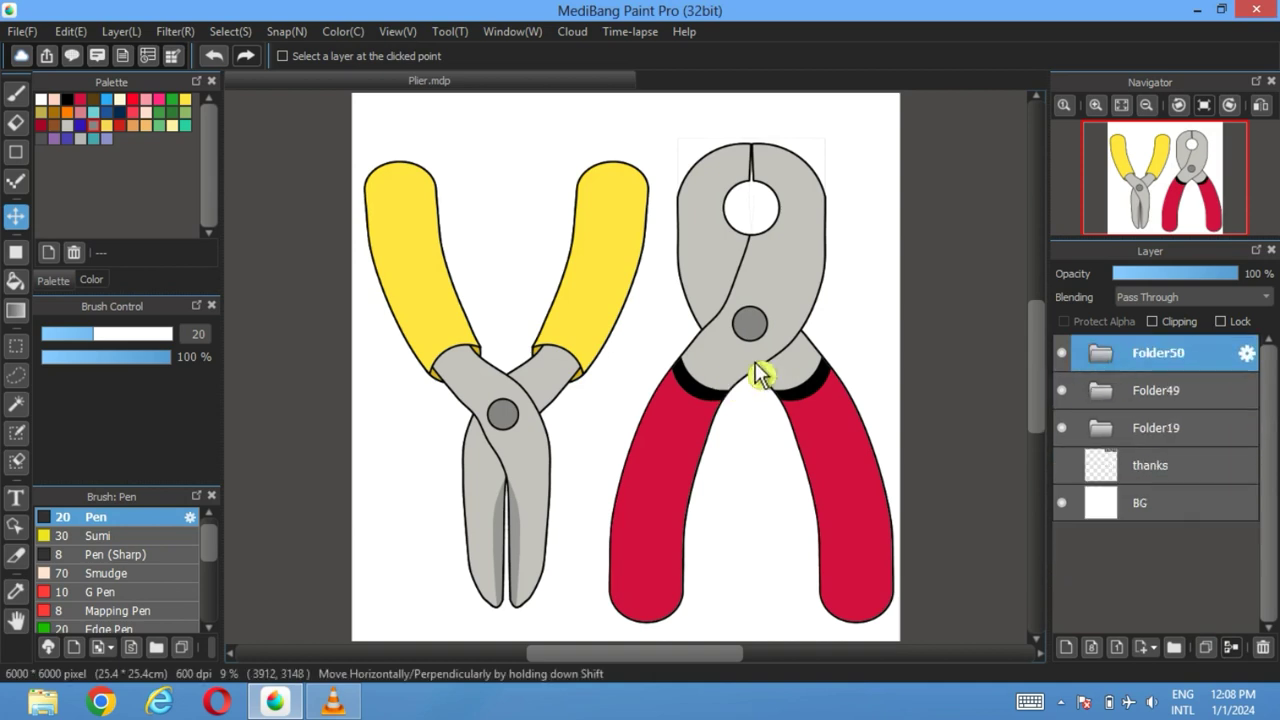
pyautogui.click(458, 305)
pyautogui.moveTo(458, 305); pyautogui.dragTo(470, 309)
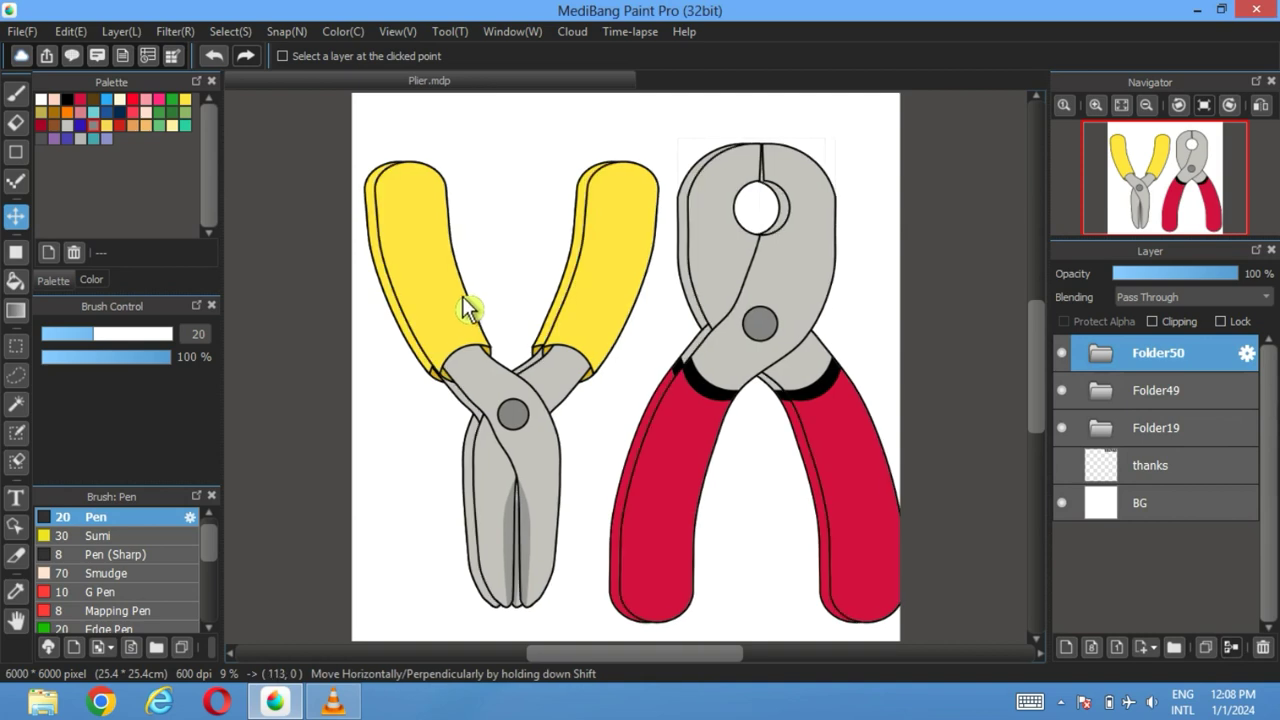
# Step: Add a new layer above all folders and set its blending mode to Multiply
pyautogui.click(1066, 647)
pyautogui.click(1150, 297)
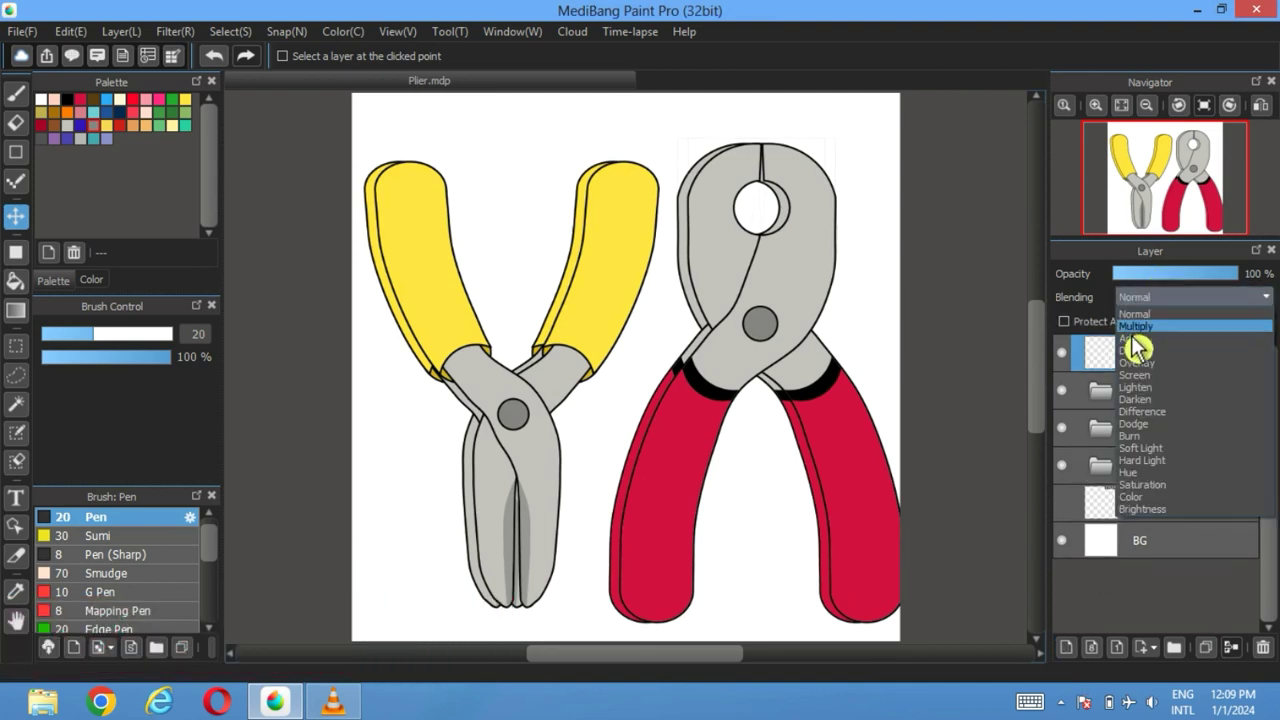
pyautogui.click(1135, 326)
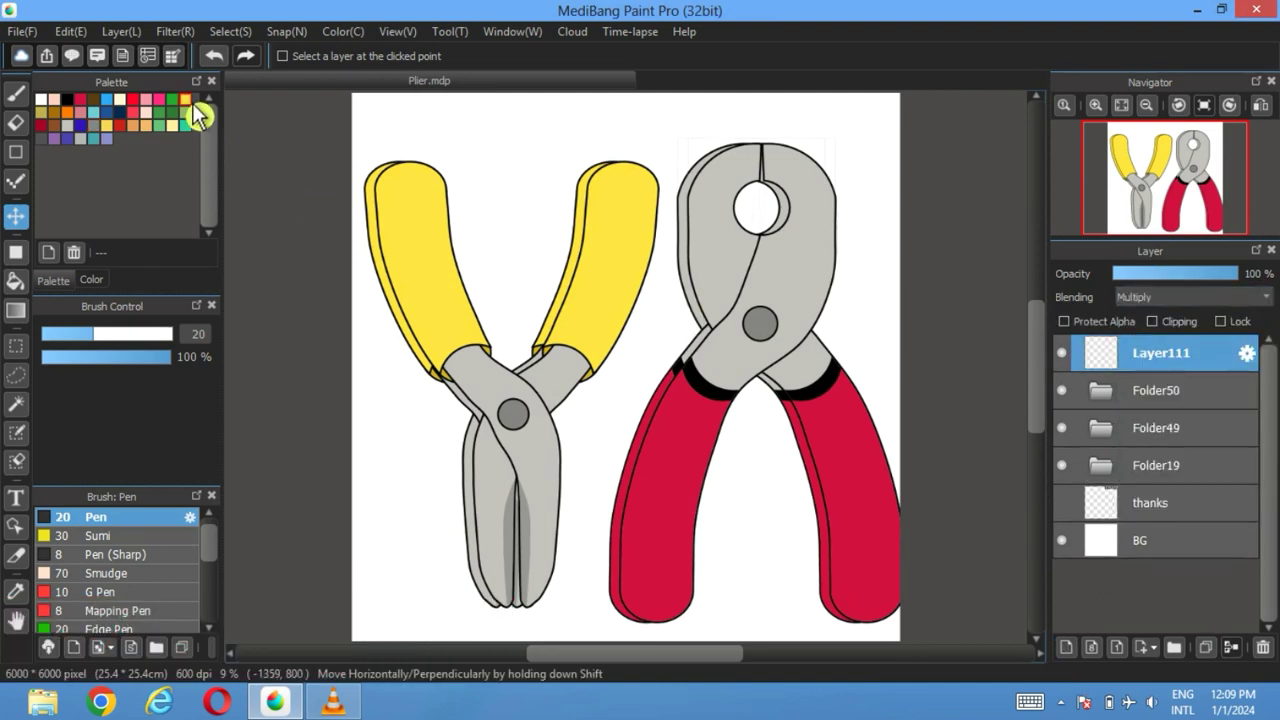
# Step: Fill the narrow side strips of both yellow handles with the palette's yellow on the Multiply layer
pyautogui.click(16, 281)
pyautogui.scroll(4, 372, 325)
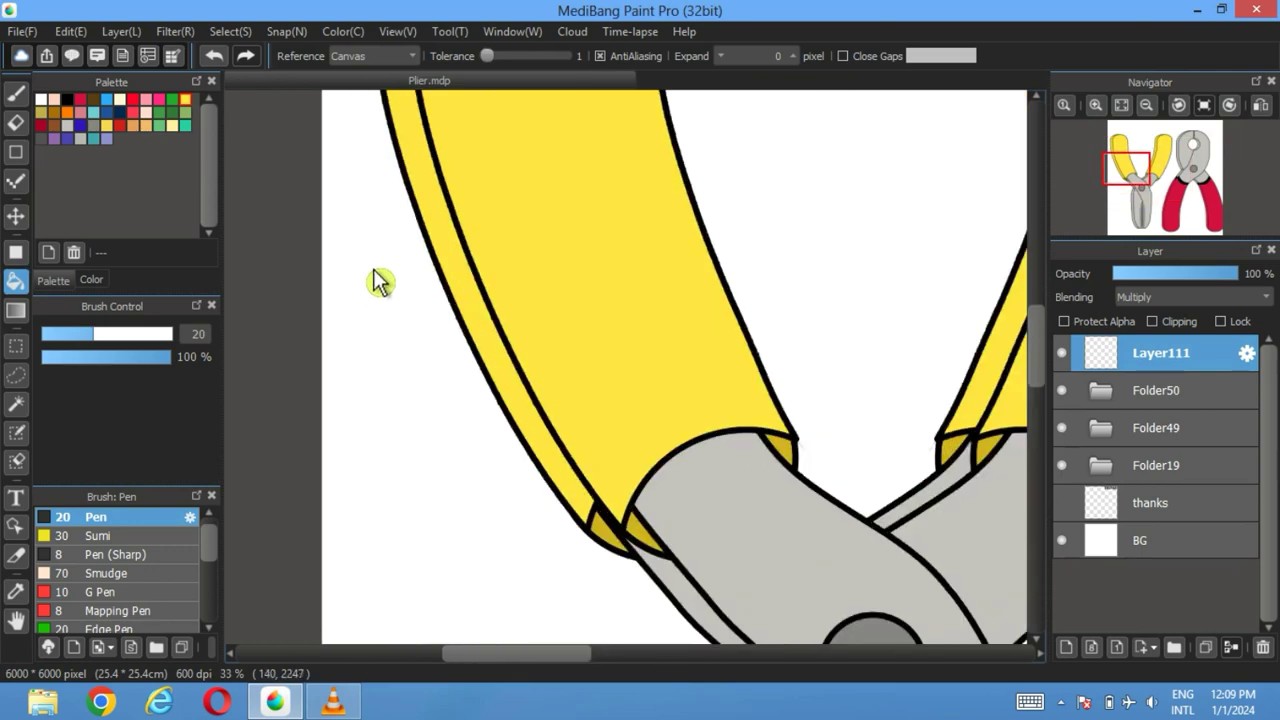
pyautogui.scroll(4, 380, 283)
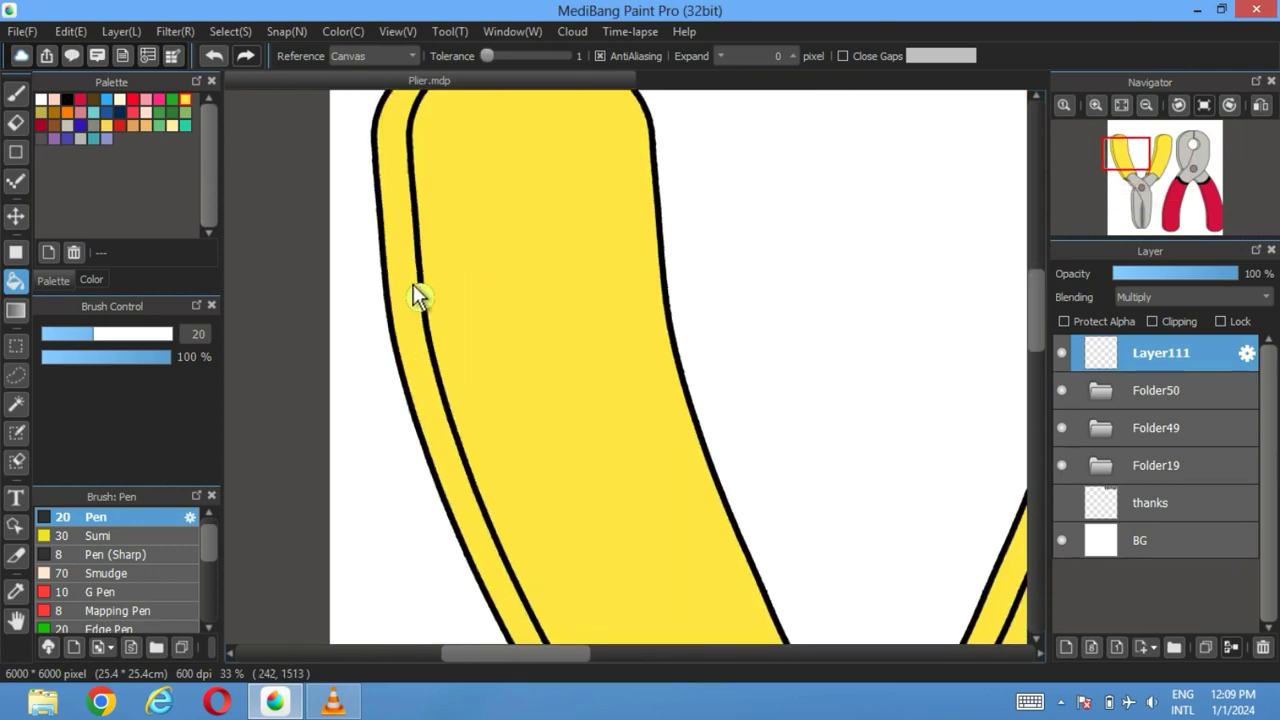
pyautogui.click(413, 284)
pyautogui.scroll(-3, 413, 284)
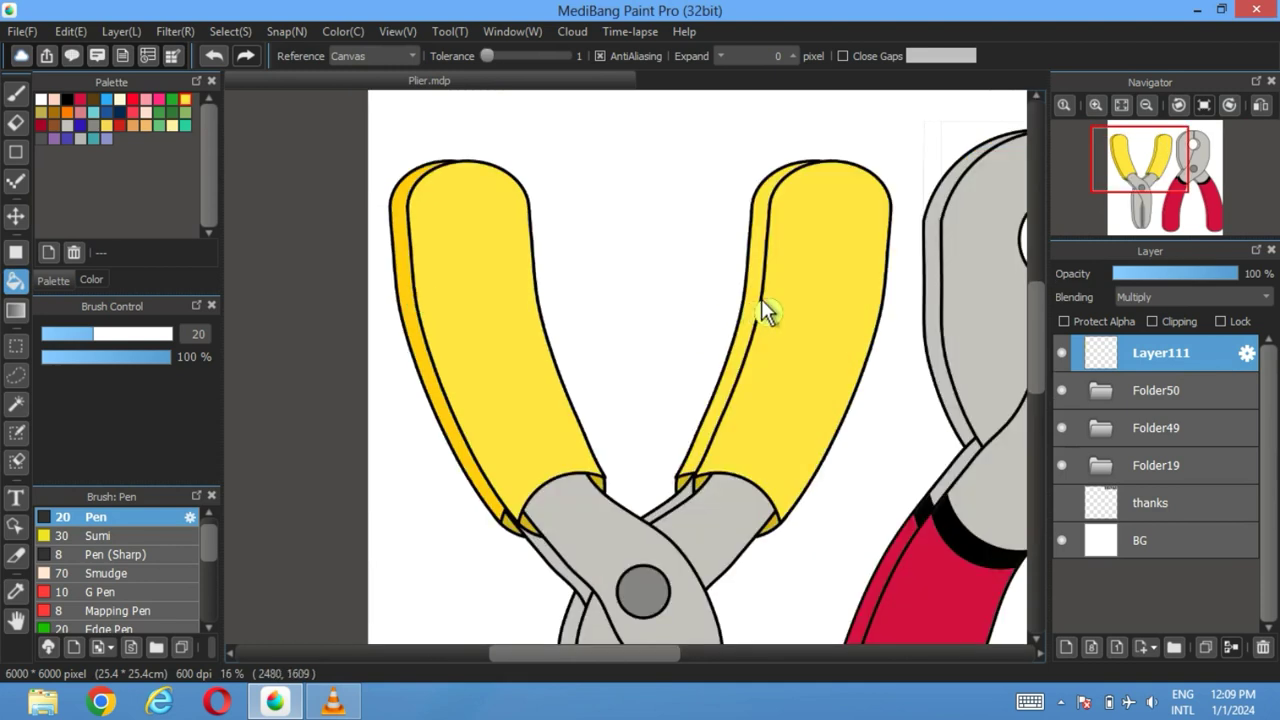
pyautogui.click(761, 299)
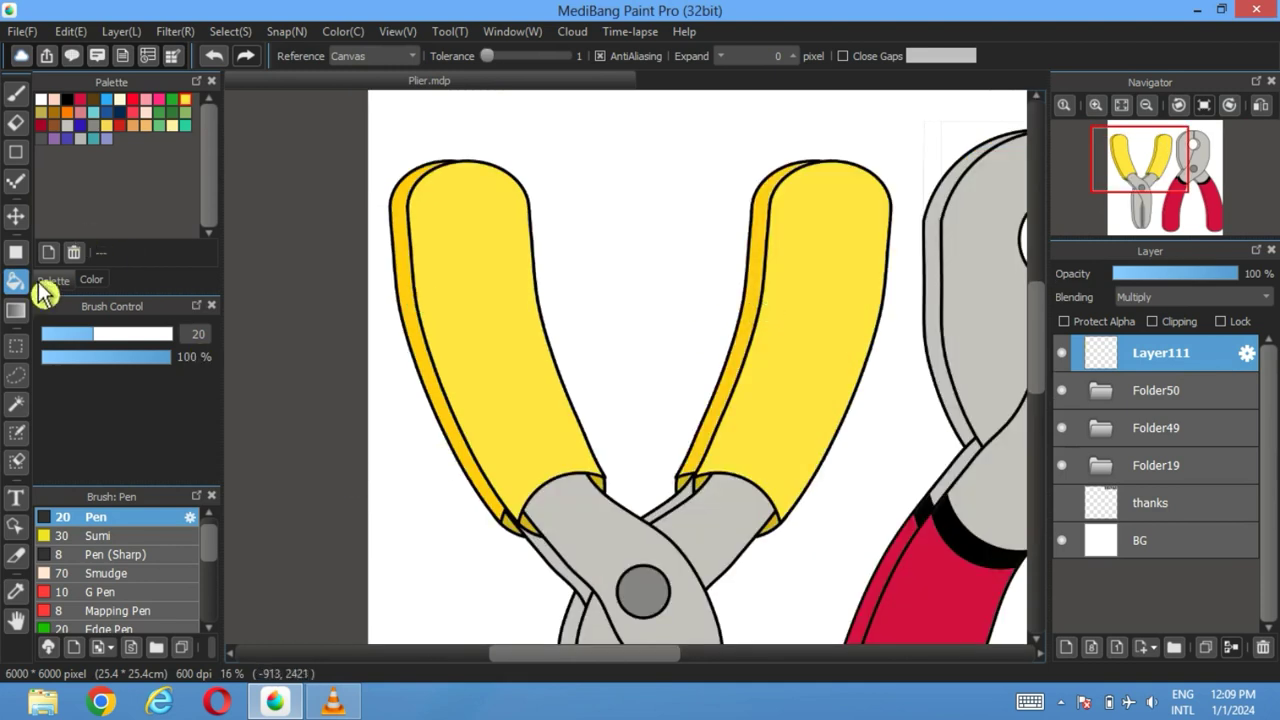
# Step: Sample the dark yellow (212, 178, 28) from the handle's inner end and fill the matching end pieces of the side strips
pyautogui.click(16, 591)
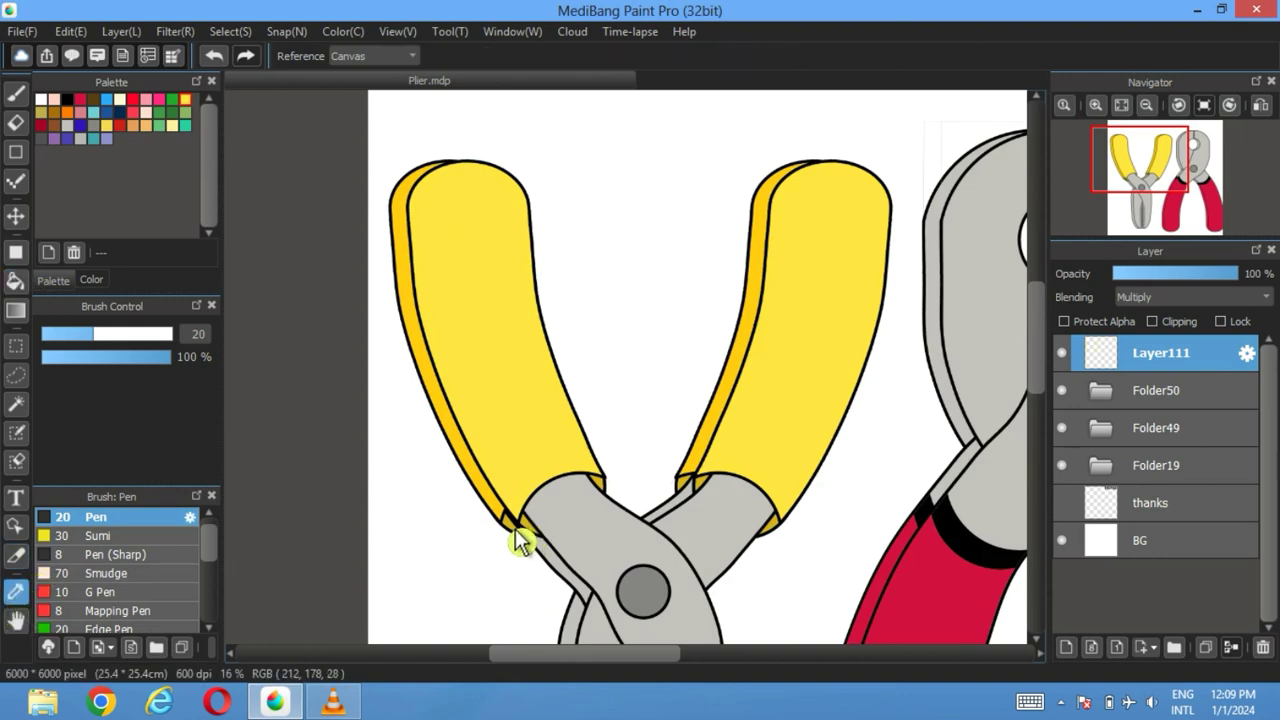
pyautogui.click(17, 284)
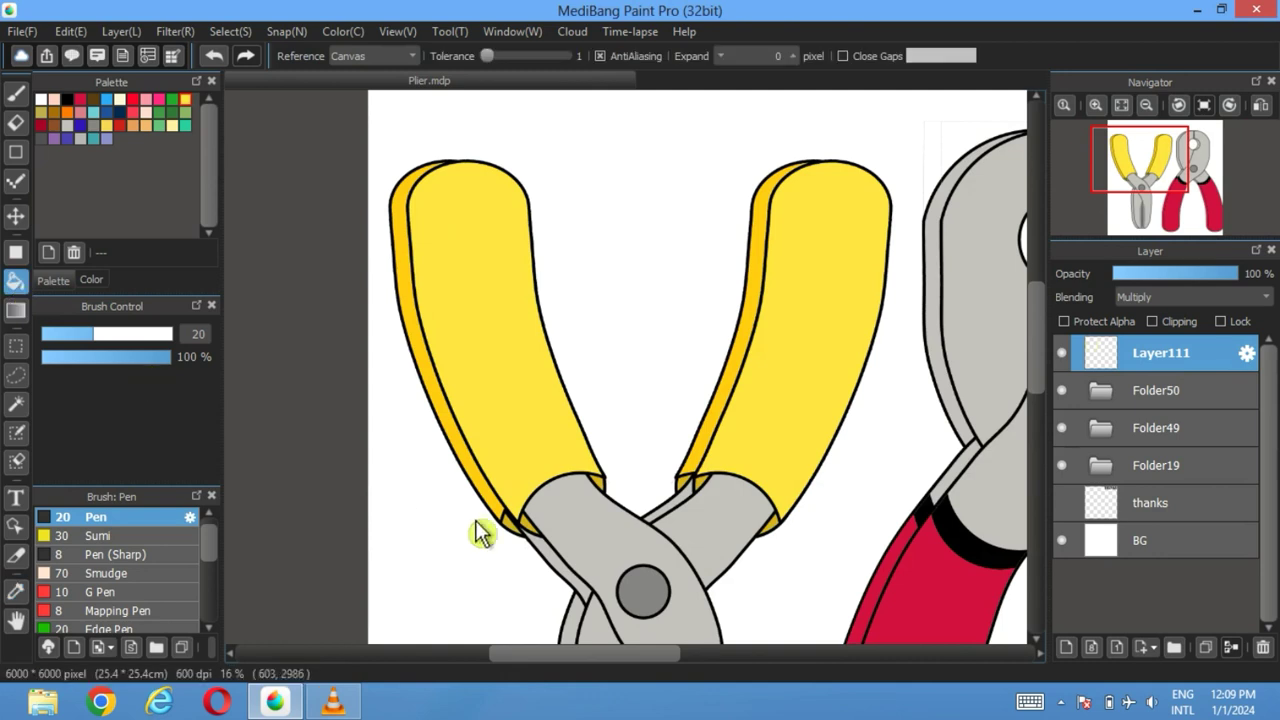
pyautogui.scroll(2, 477, 529)
pyautogui.click(556, 532)
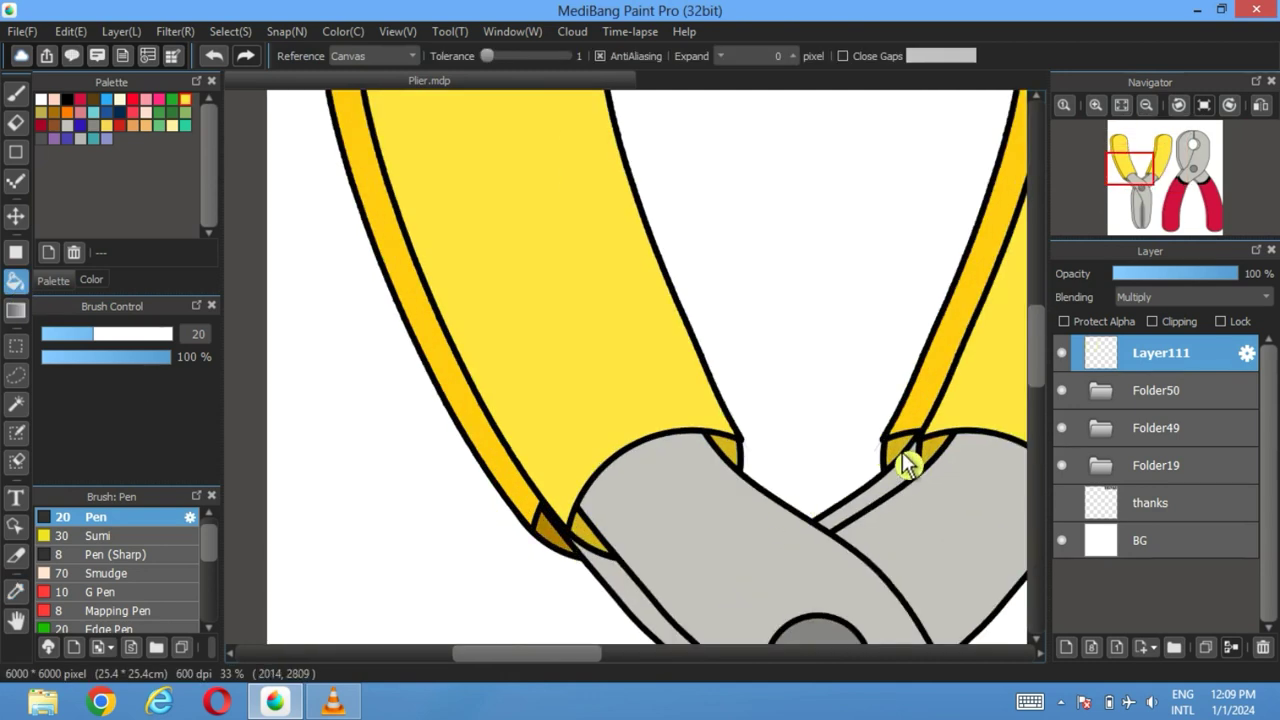
# Step: Fill the side strips of both grey bars and the outer jaw of the yellow pliers with light grey on the Multiply layer
pyautogui.moveTo(814, 466); pyautogui.dragTo(654, 214)
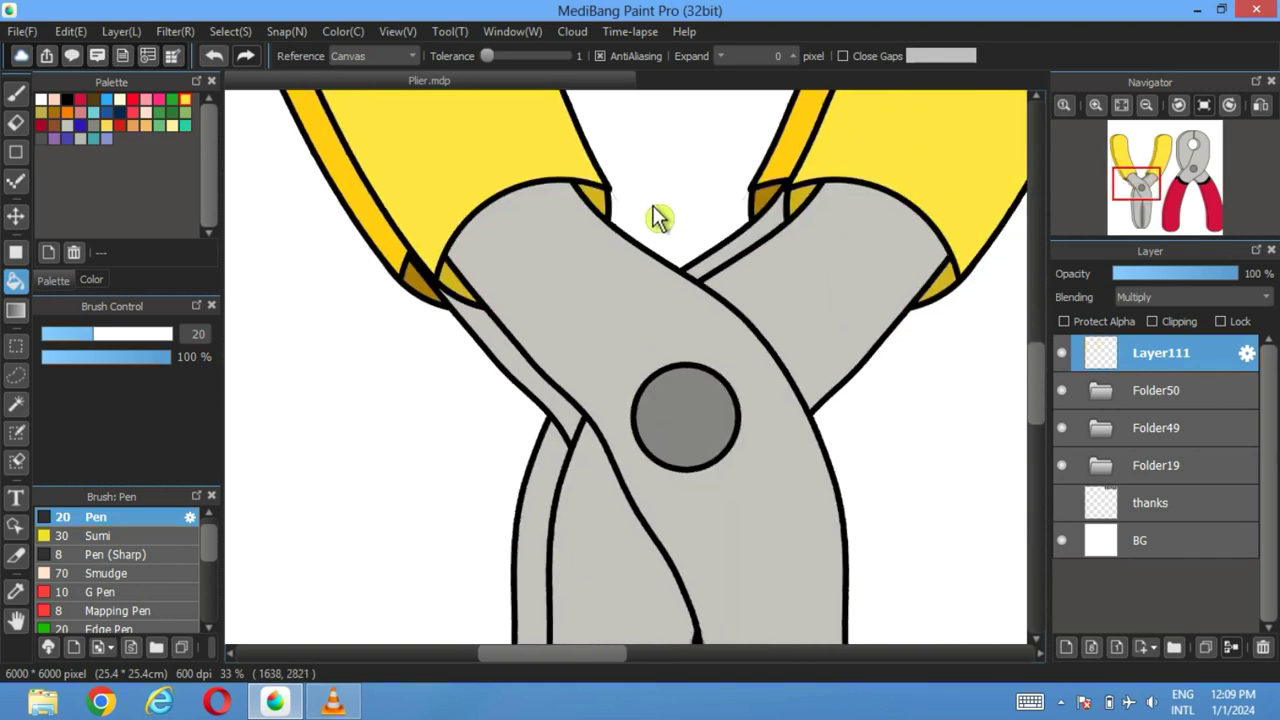
pyautogui.click(1066, 393)
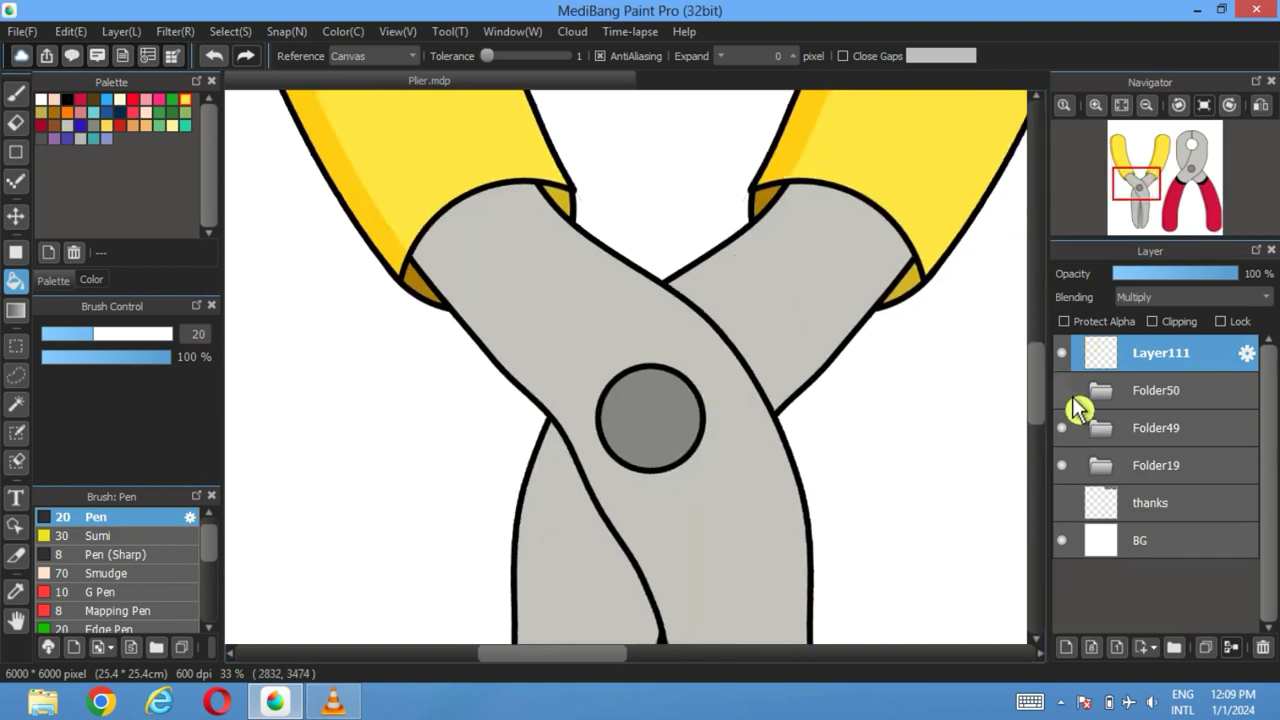
pyautogui.click(1068, 395)
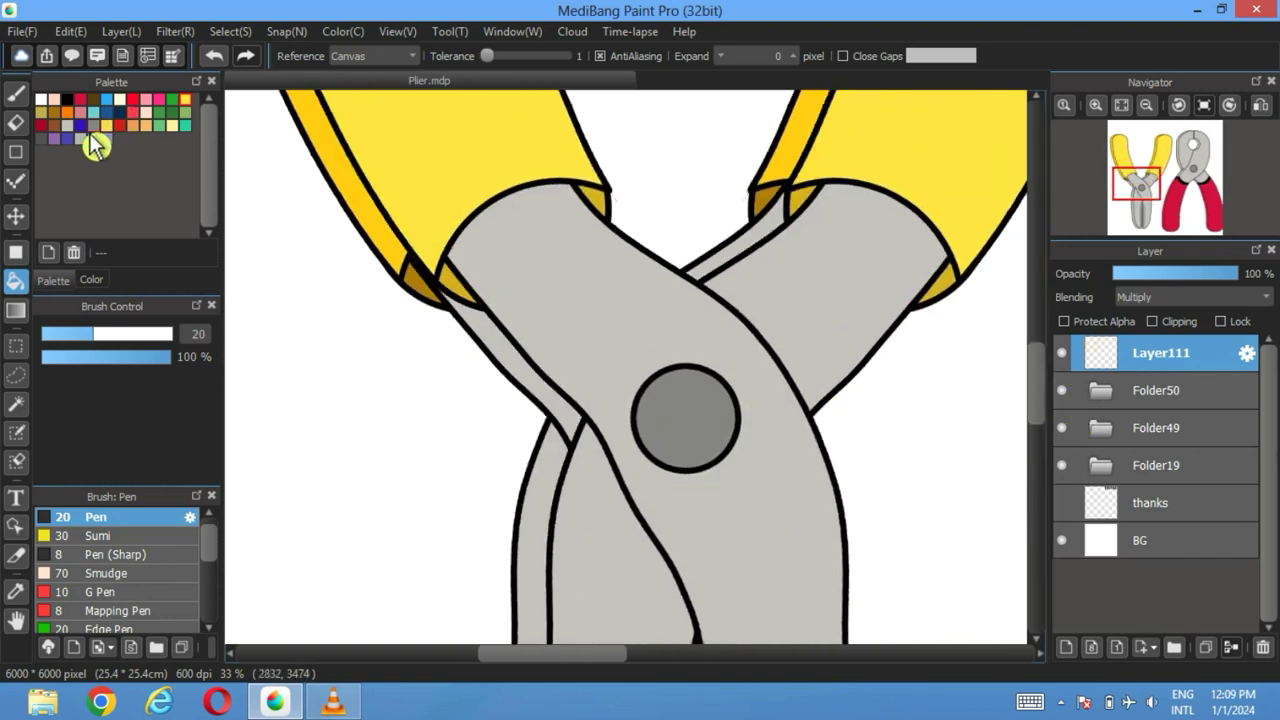
pyautogui.click(524, 369)
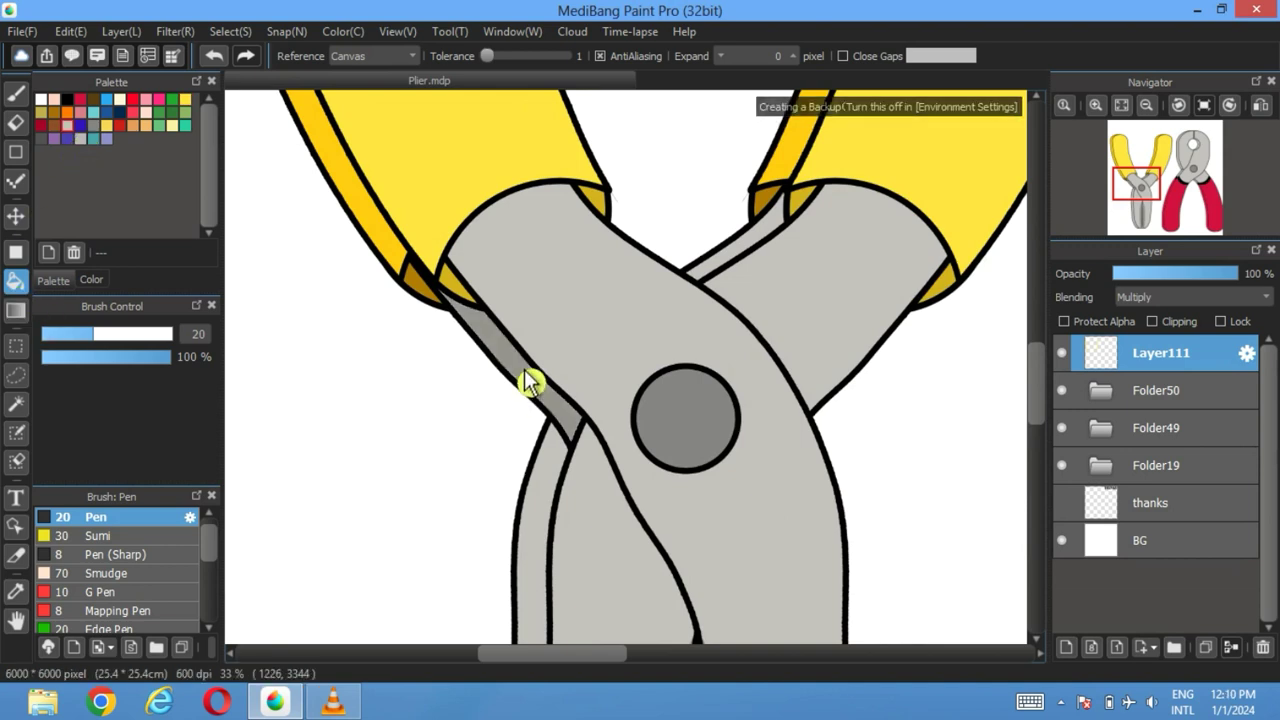
pyautogui.click(746, 251)
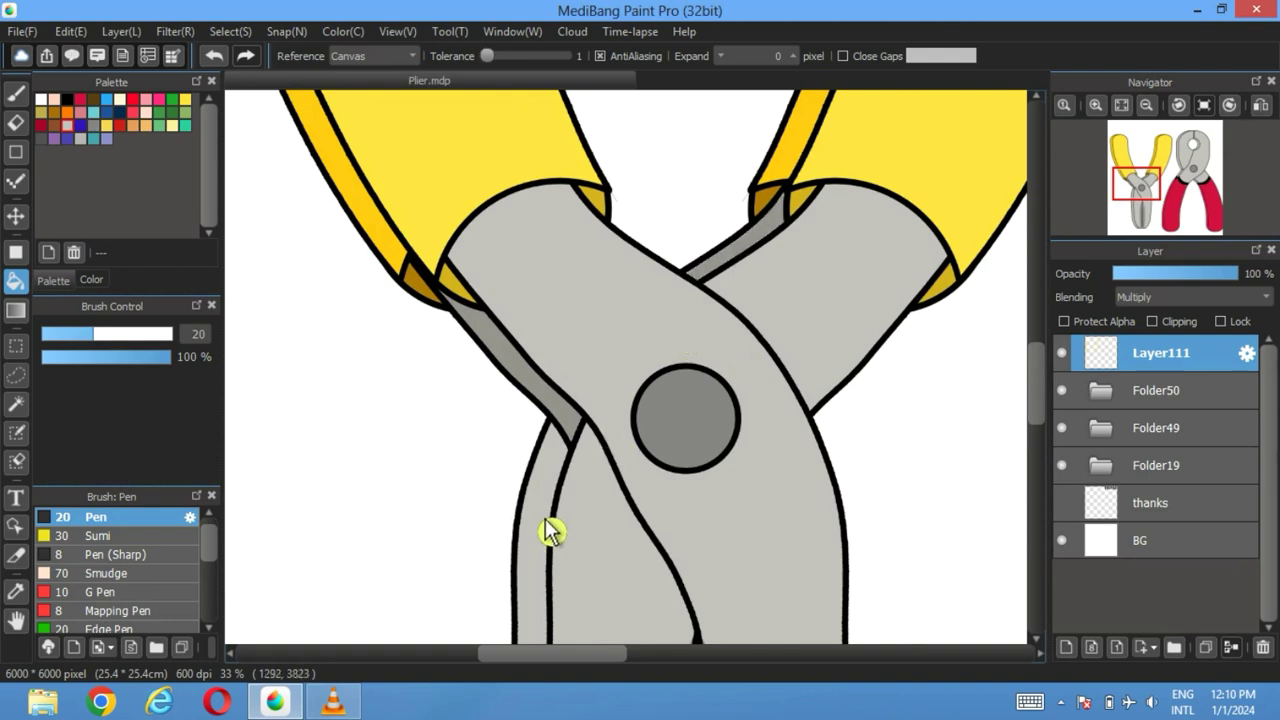
pyautogui.click(545, 521)
pyautogui.scroll(3, 549, 529)
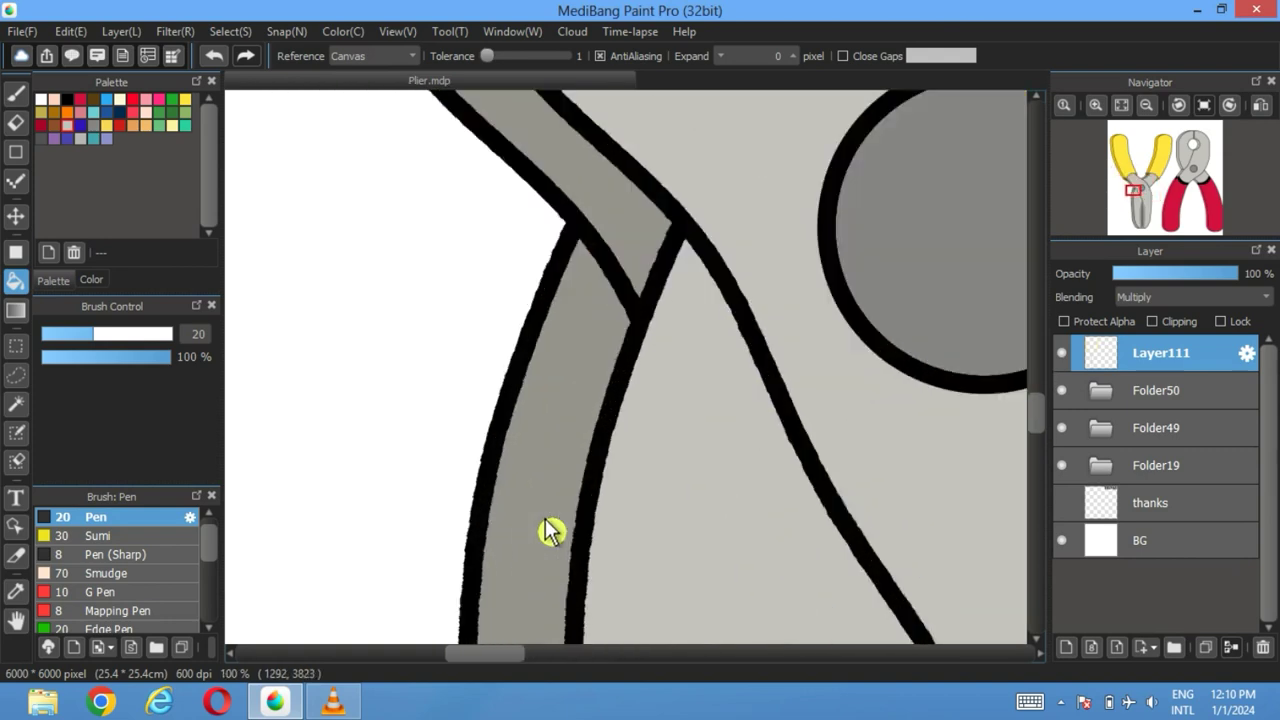
pyautogui.scroll(-5, 549, 529)
pyautogui.moveTo(449, 531); pyautogui.dragTo(398, 205)
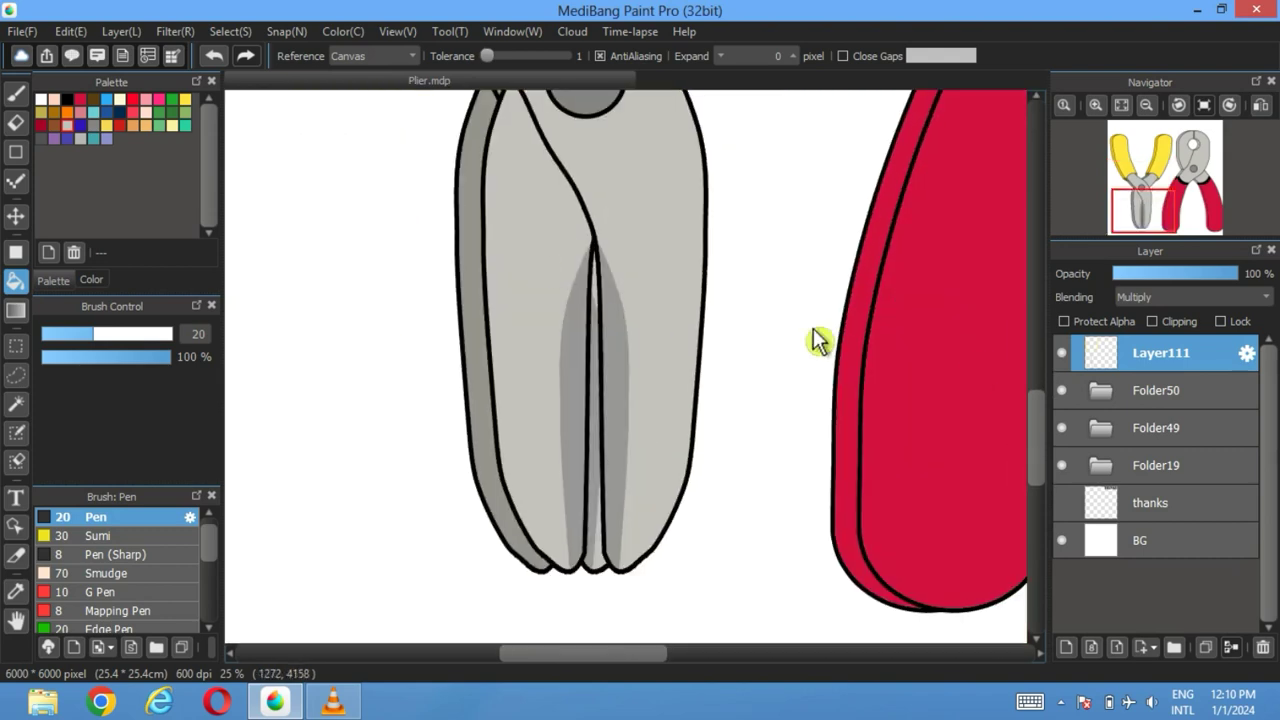
# Step: Compare the side shading on the whole canvas with the offset copies in Folder50 hidden and shown
pyautogui.click(1121, 105)
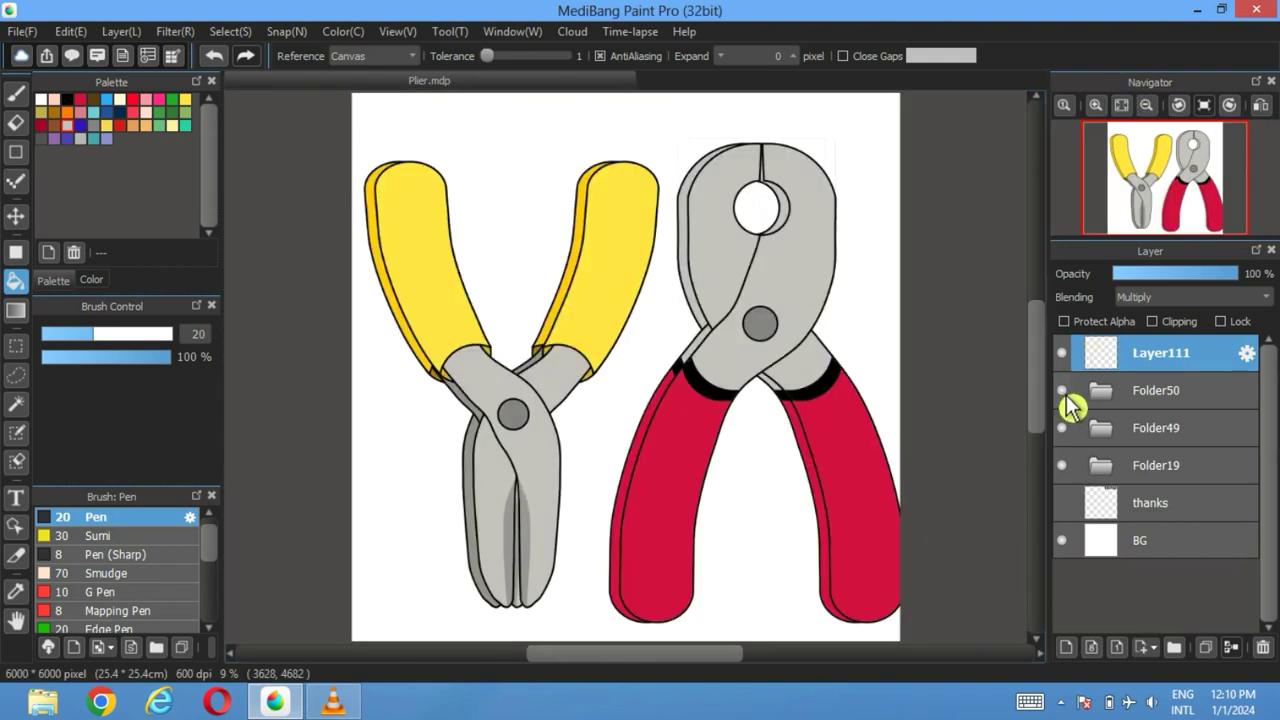
pyautogui.click(1063, 392)
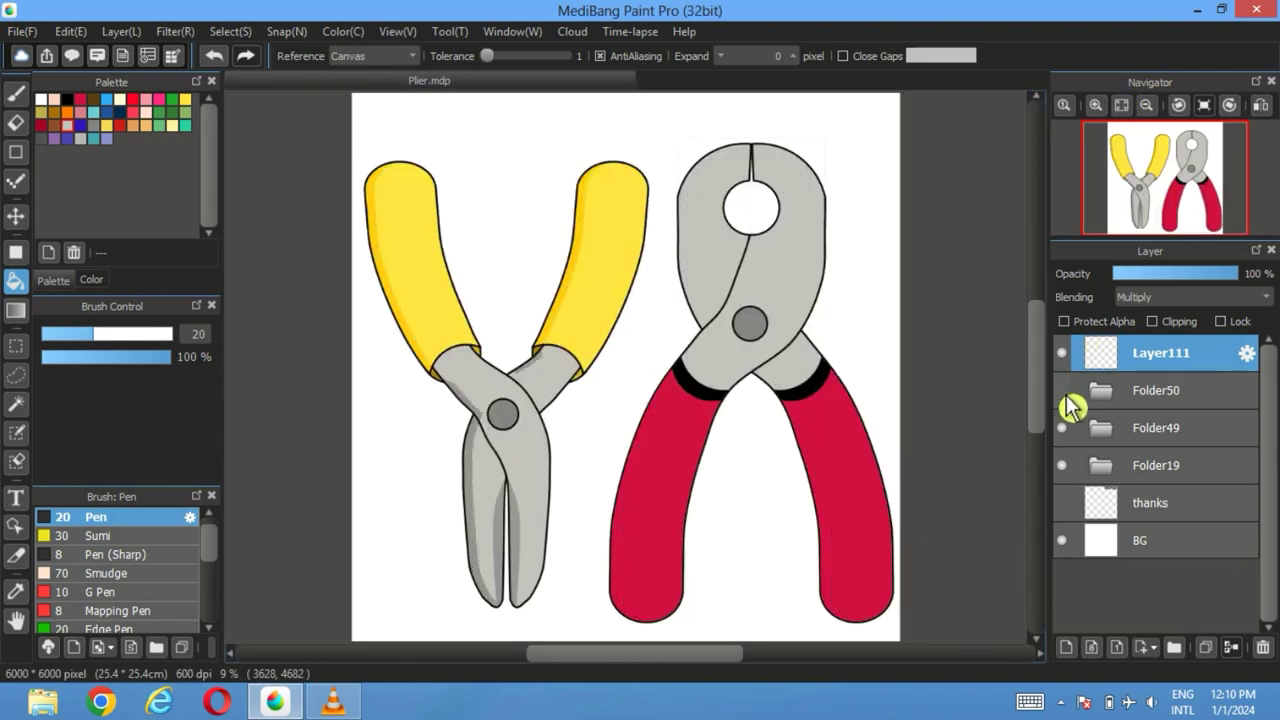
pyautogui.click(1063, 392)
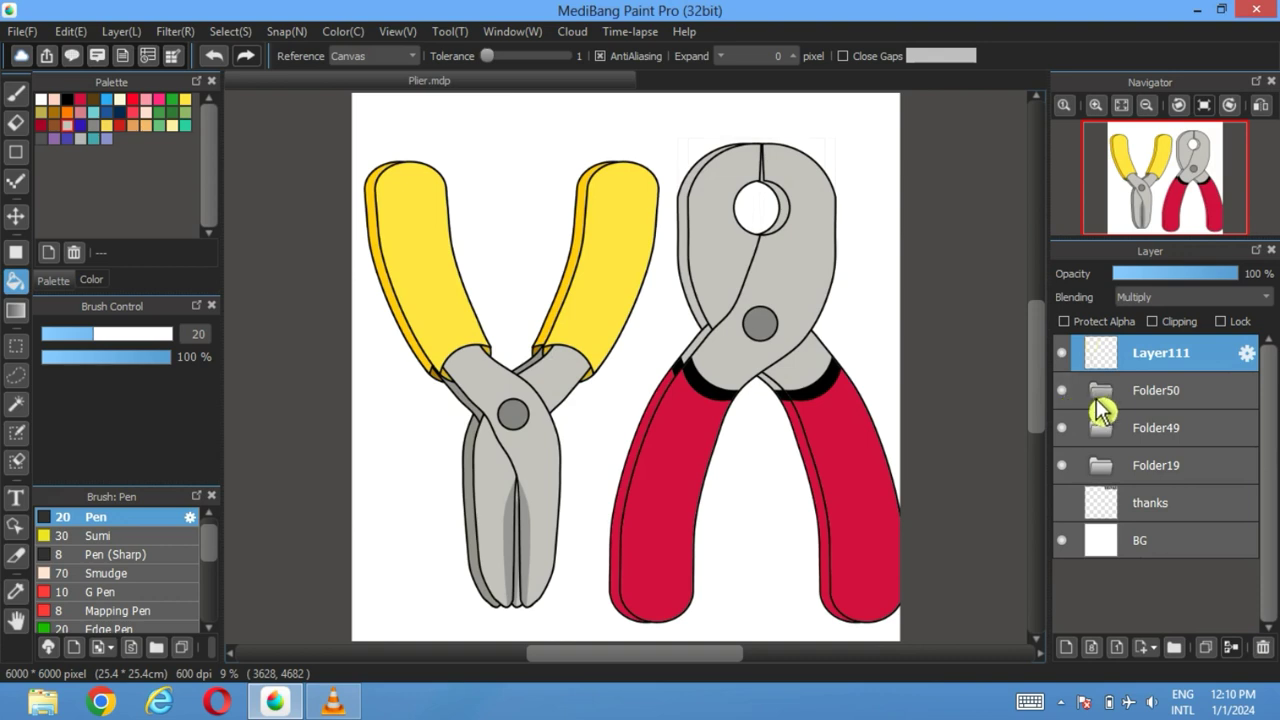
# Step: Expand Folder50 and its nested Folder49 down to the first Folder20, and hide the yellow handle fill on Layer5
pyautogui.click(1100, 402)
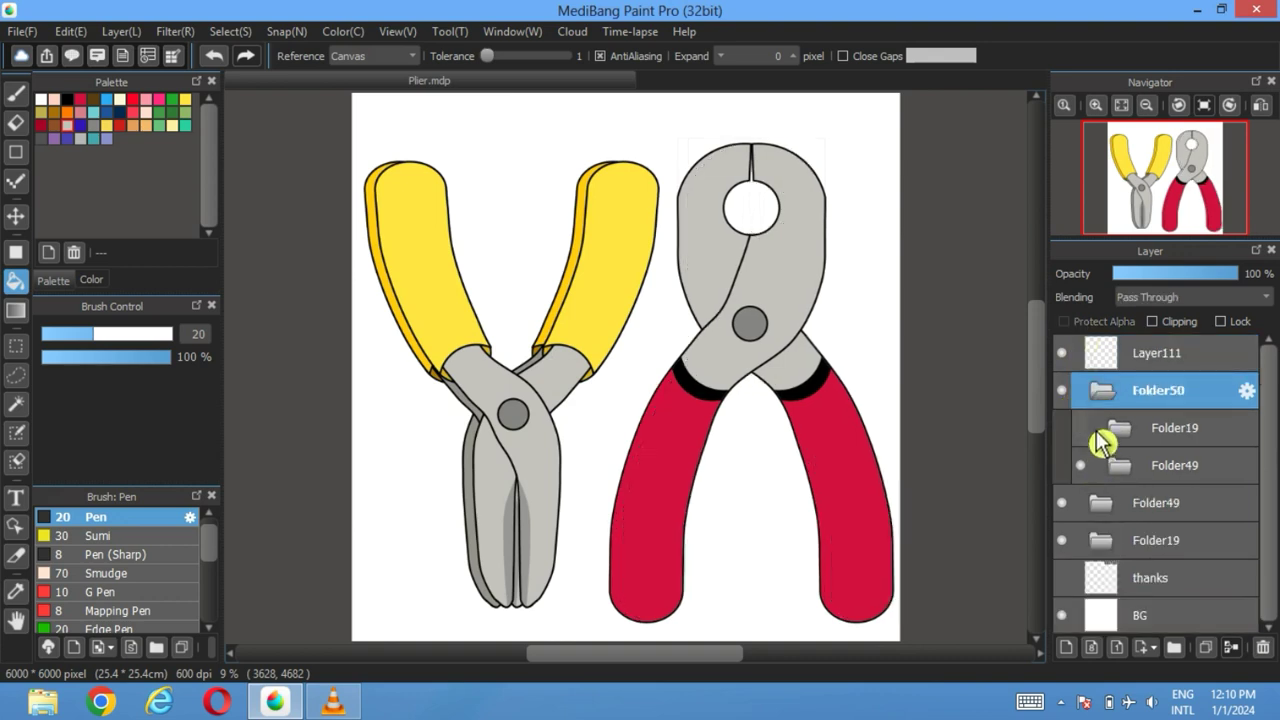
pyautogui.click(1122, 468)
pyautogui.click(1138, 512)
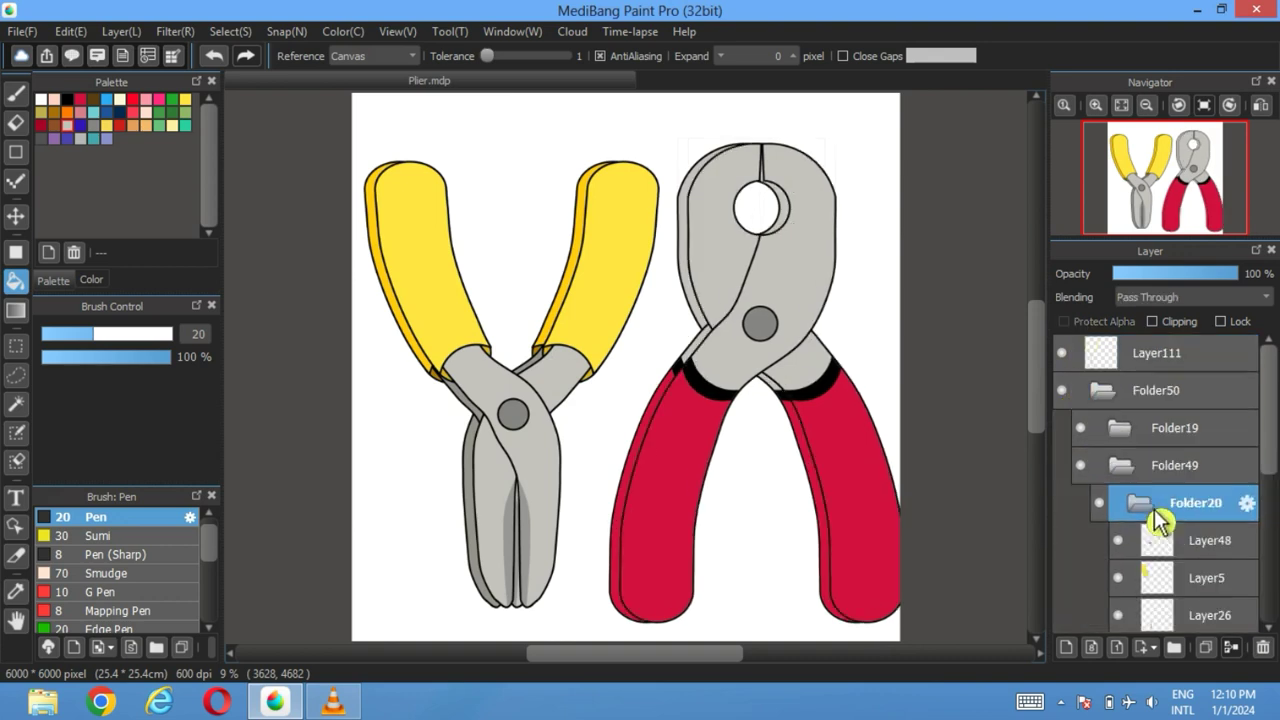
pyautogui.click(1124, 590)
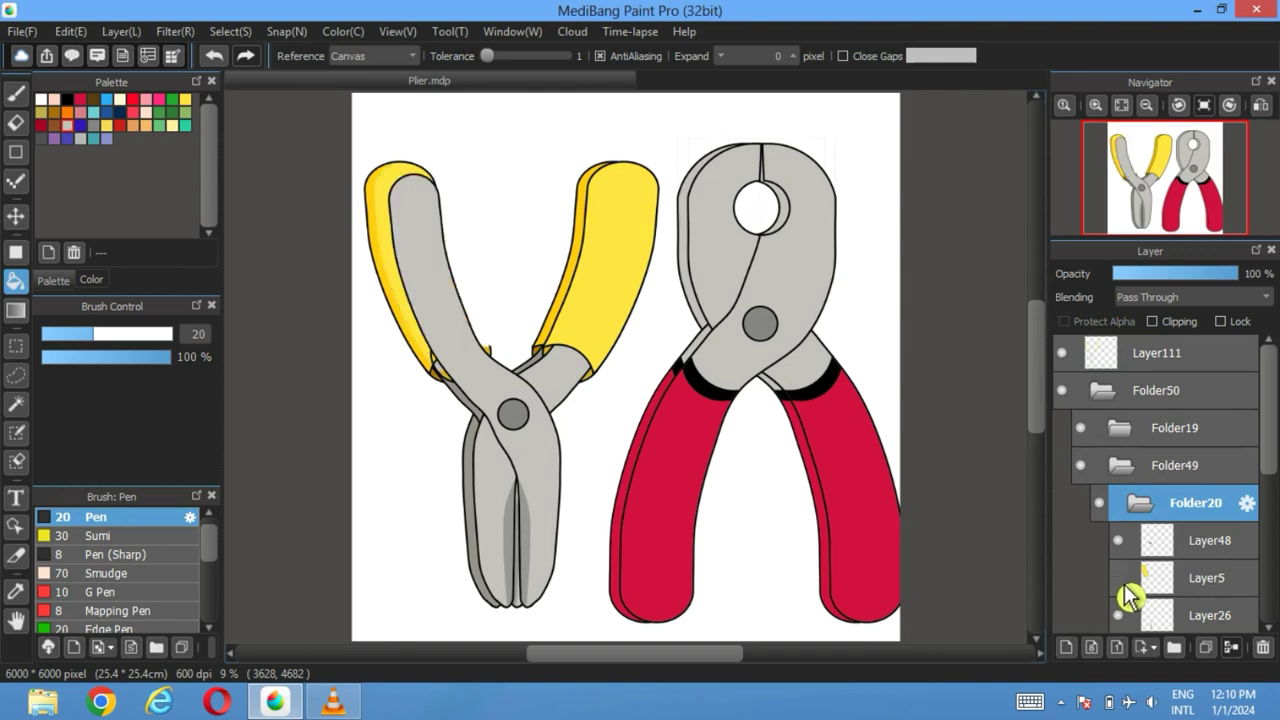
# Step: Identify the handle-end pieces in the first Folder20 by toggling its layers, and hide Layer22, Layer23 and Layer24
pyautogui.click(1118, 541)
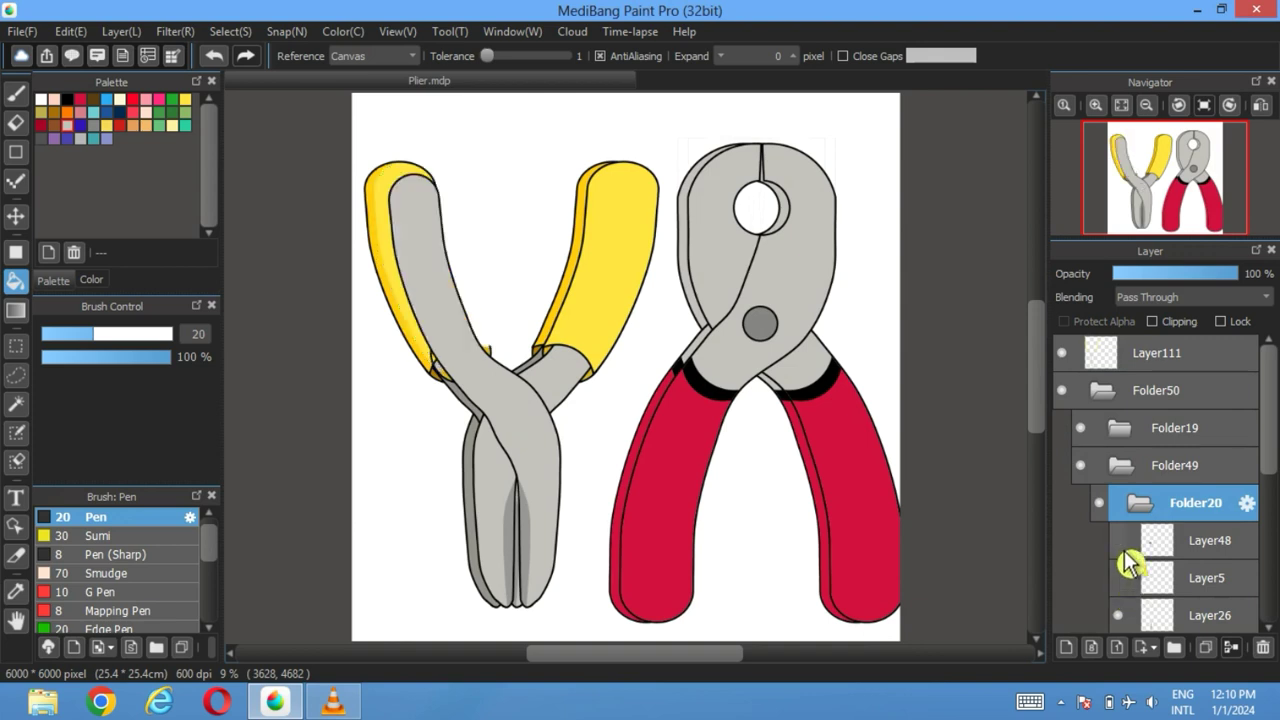
pyautogui.click(1118, 541)
pyautogui.scroll(-3, 1128, 565)
pyautogui.click(1118, 521)
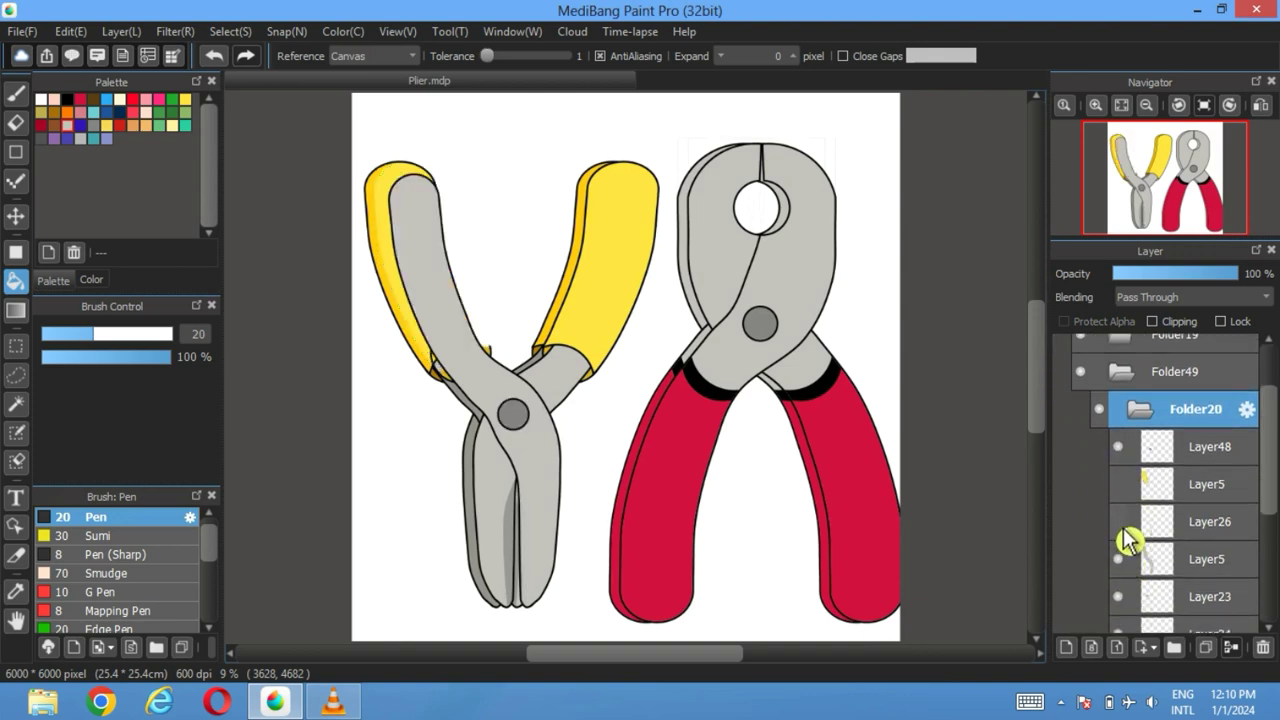
pyautogui.click(1118, 521)
pyautogui.scroll(-3, 1128, 572)
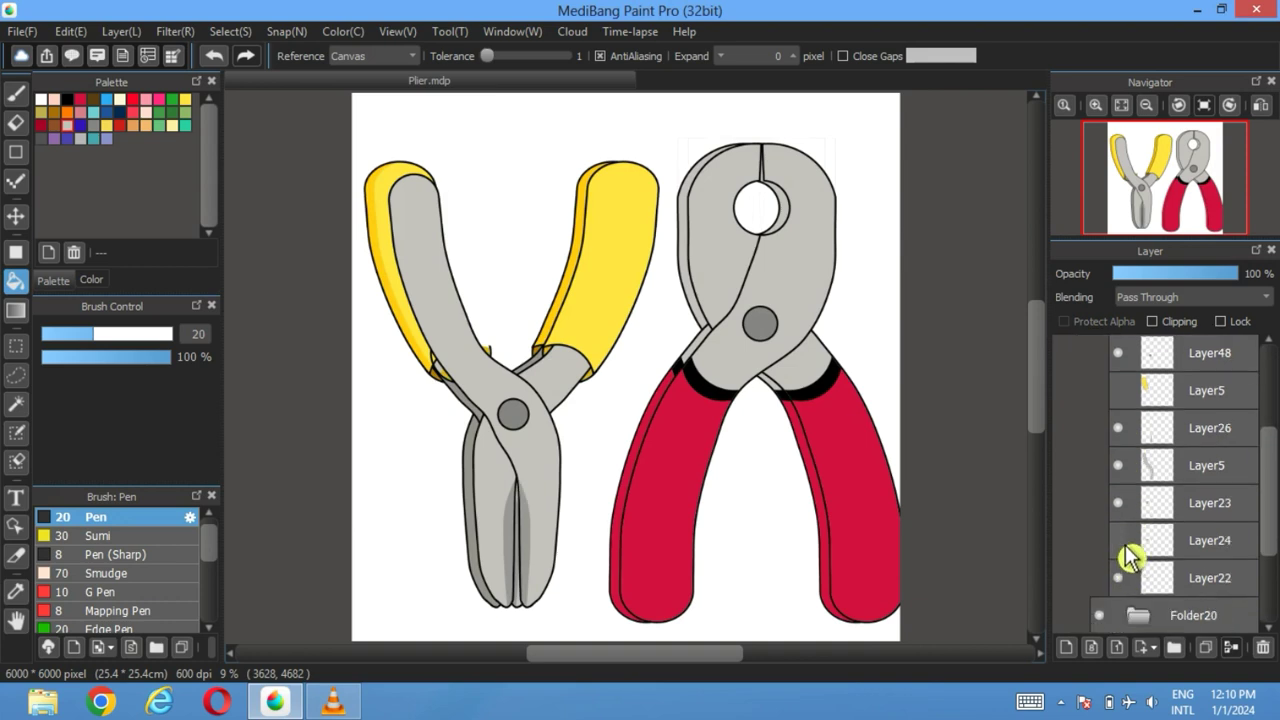
pyautogui.click(1118, 577)
pyautogui.click(1120, 500)
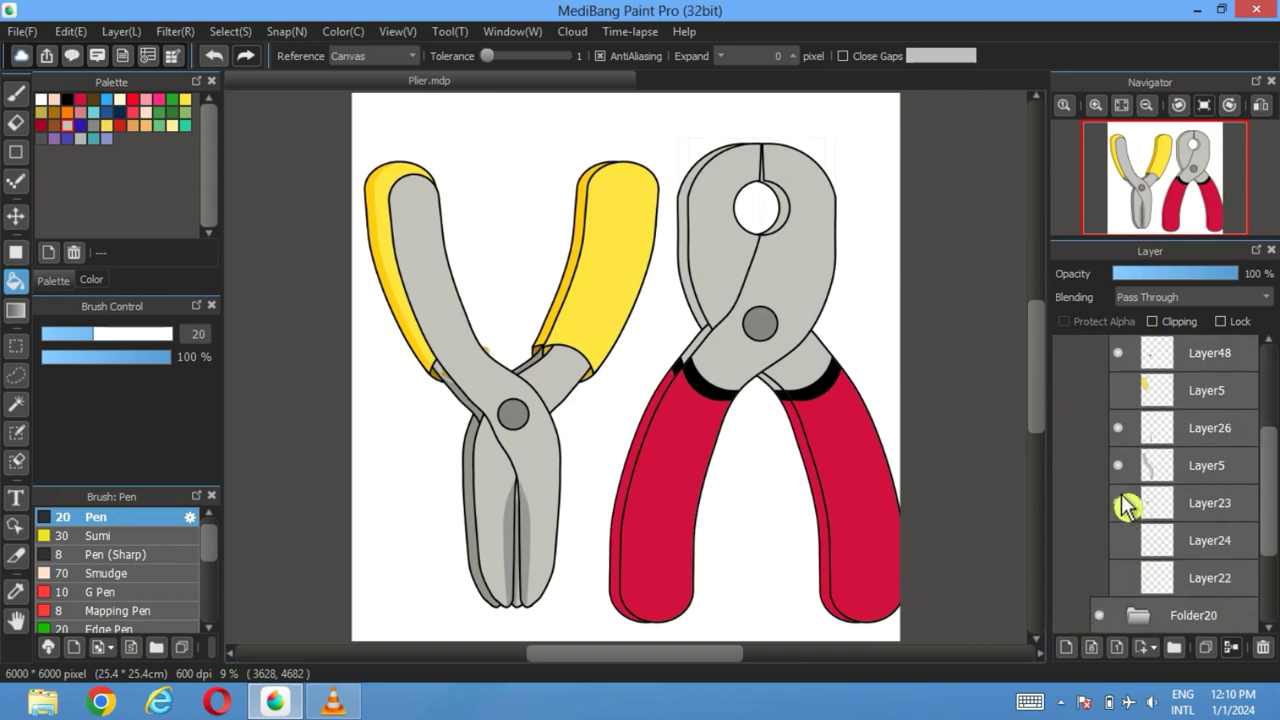
# Step: Shade the grey bar's side strip at the left yellow handle's end on Layer111, checking it with Folder50 hidden and shown
pyautogui.scroll(5, 1128, 470)
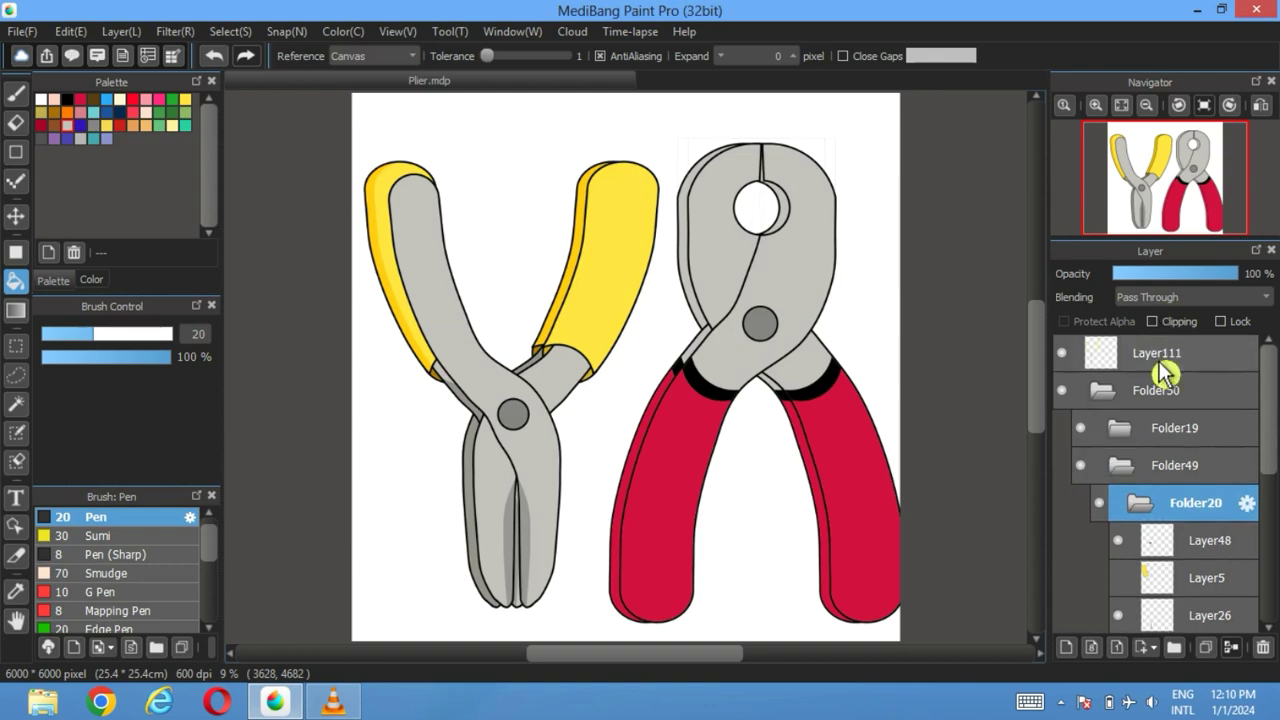
pyautogui.click(1166, 358)
pyautogui.scroll(1, 408, 365)
pyautogui.scroll(3, 408, 365)
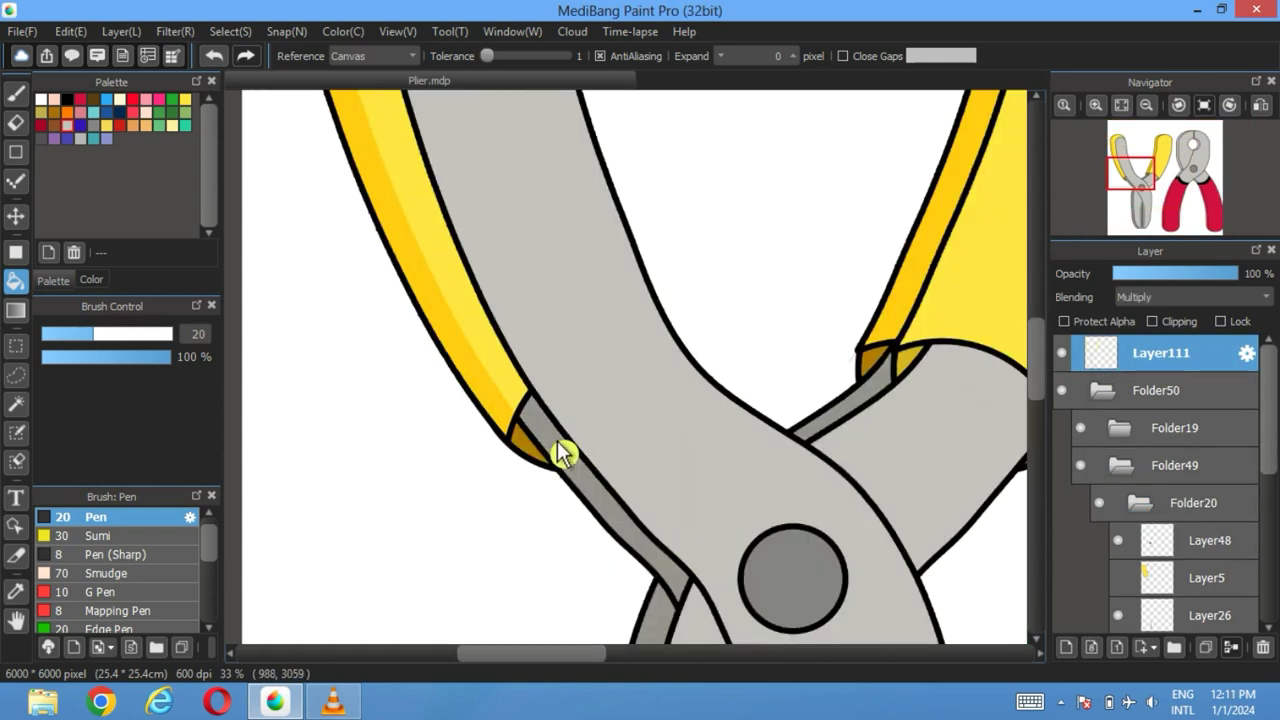
pyautogui.click(1062, 391)
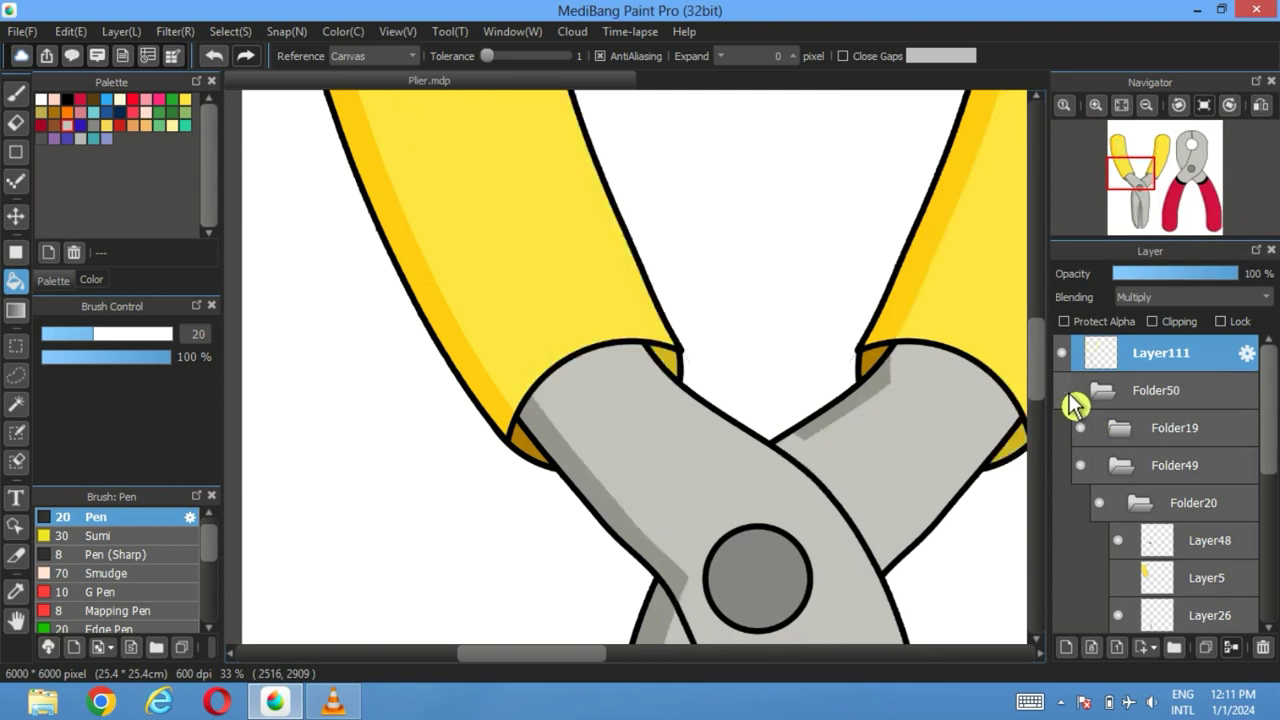
pyautogui.click(1063, 391)
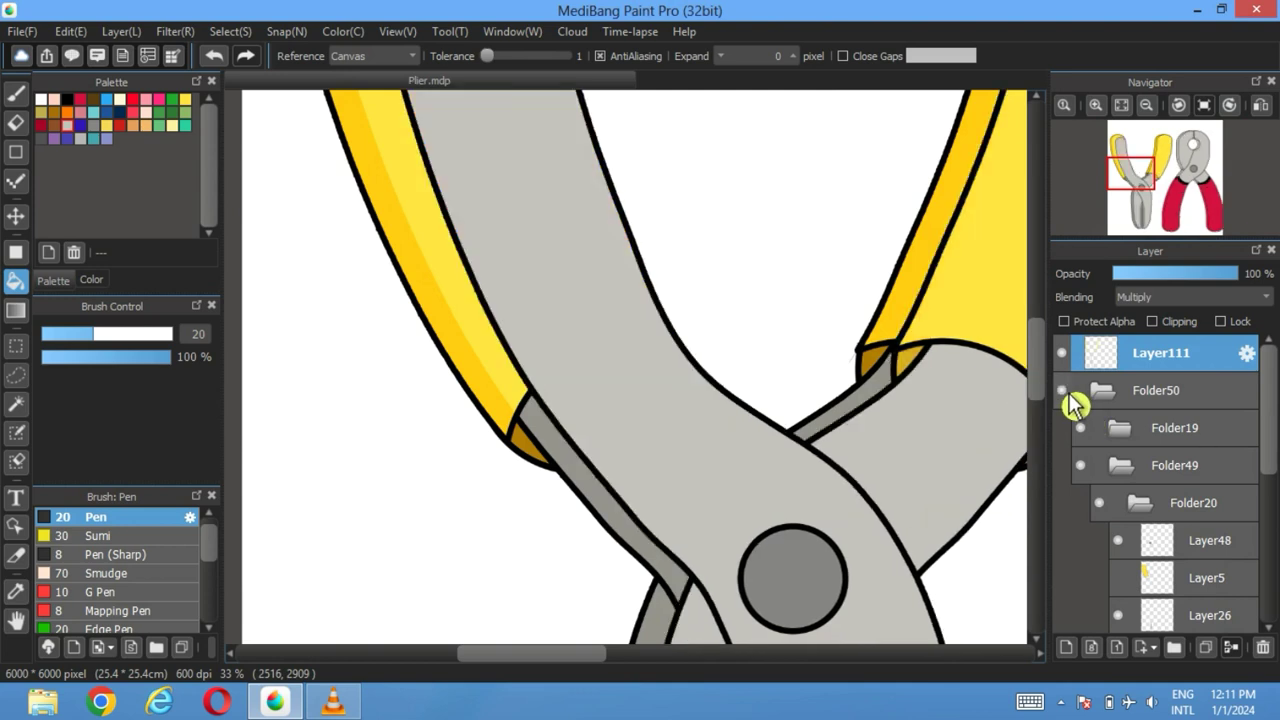
# Step: Compare the canvas with the first Folder20 hidden and shown, collapse that folder and expand the second Folder20
pyautogui.click(1100, 504)
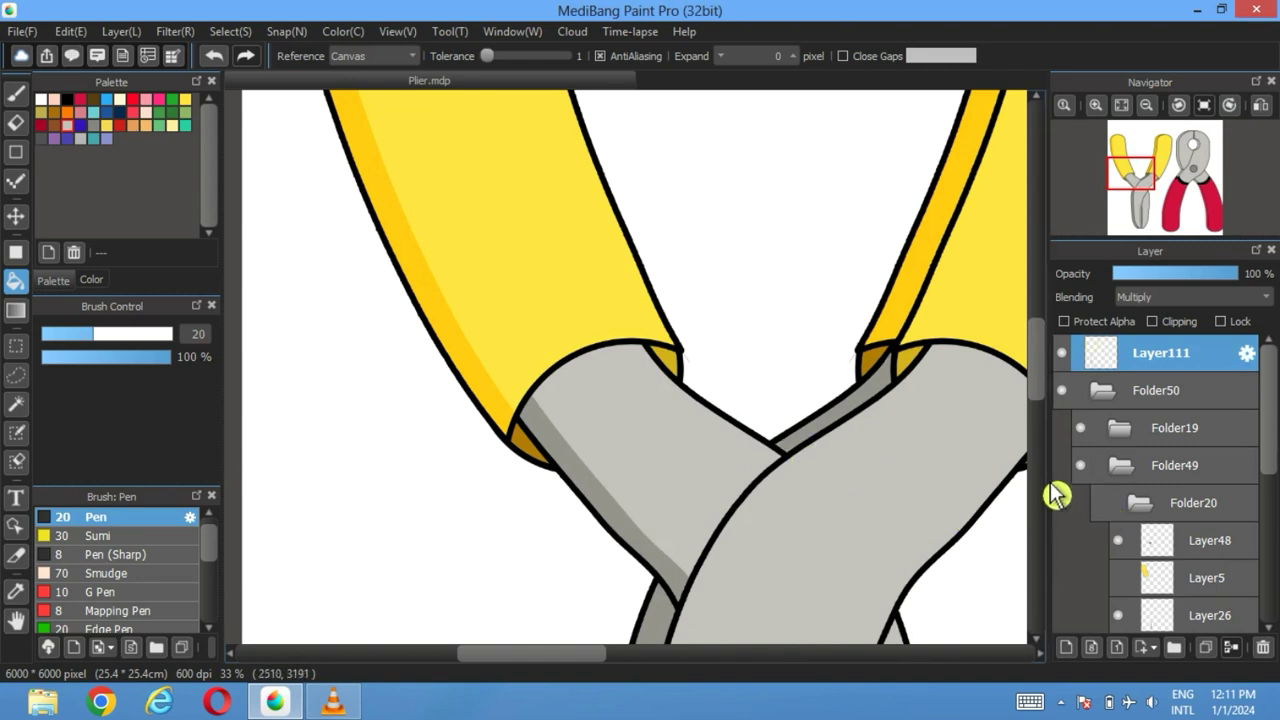
pyautogui.click(1092, 489)
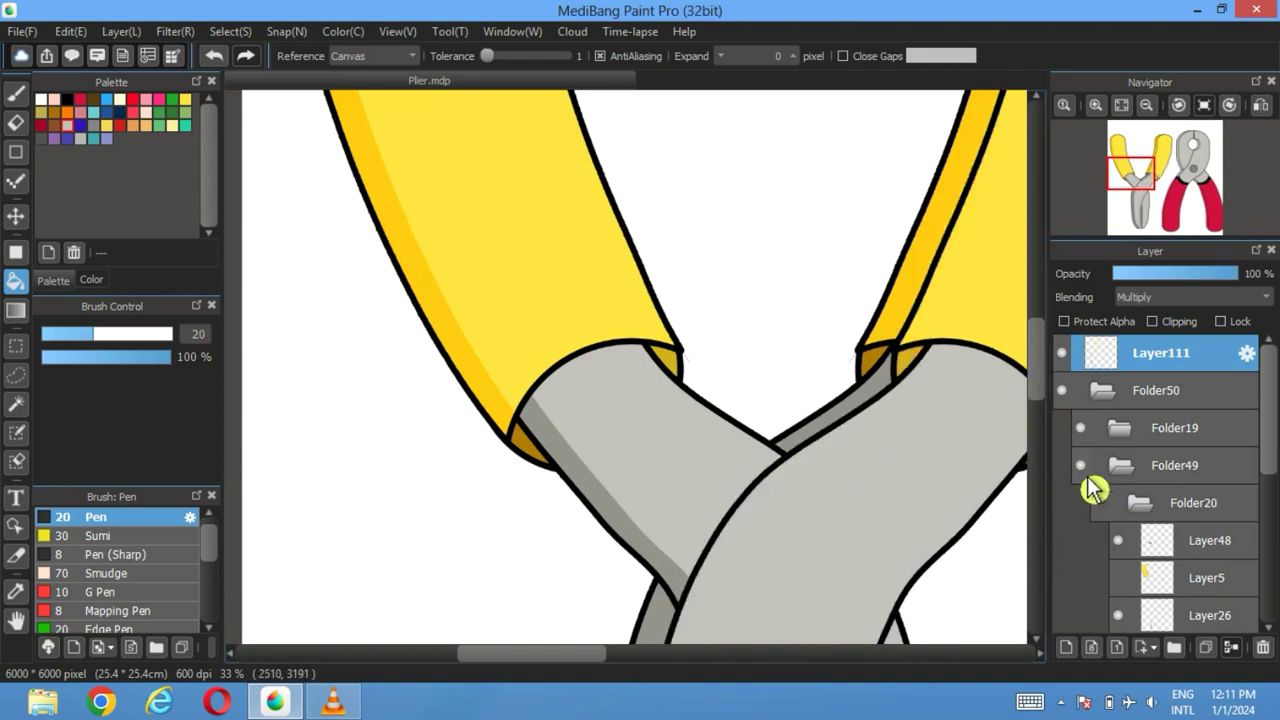
pyautogui.click(1140, 508)
pyautogui.click(1101, 504)
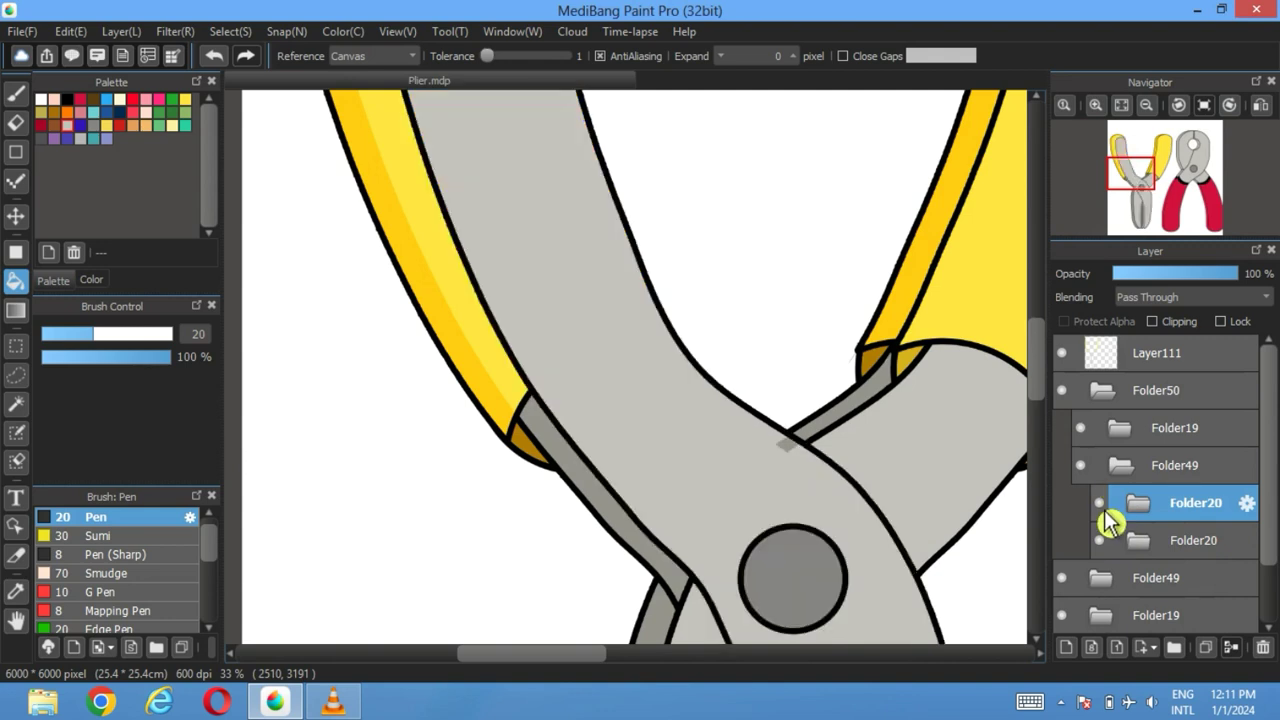
pyautogui.click(1101, 504)
pyautogui.click(1101, 504)
pyautogui.click(1137, 538)
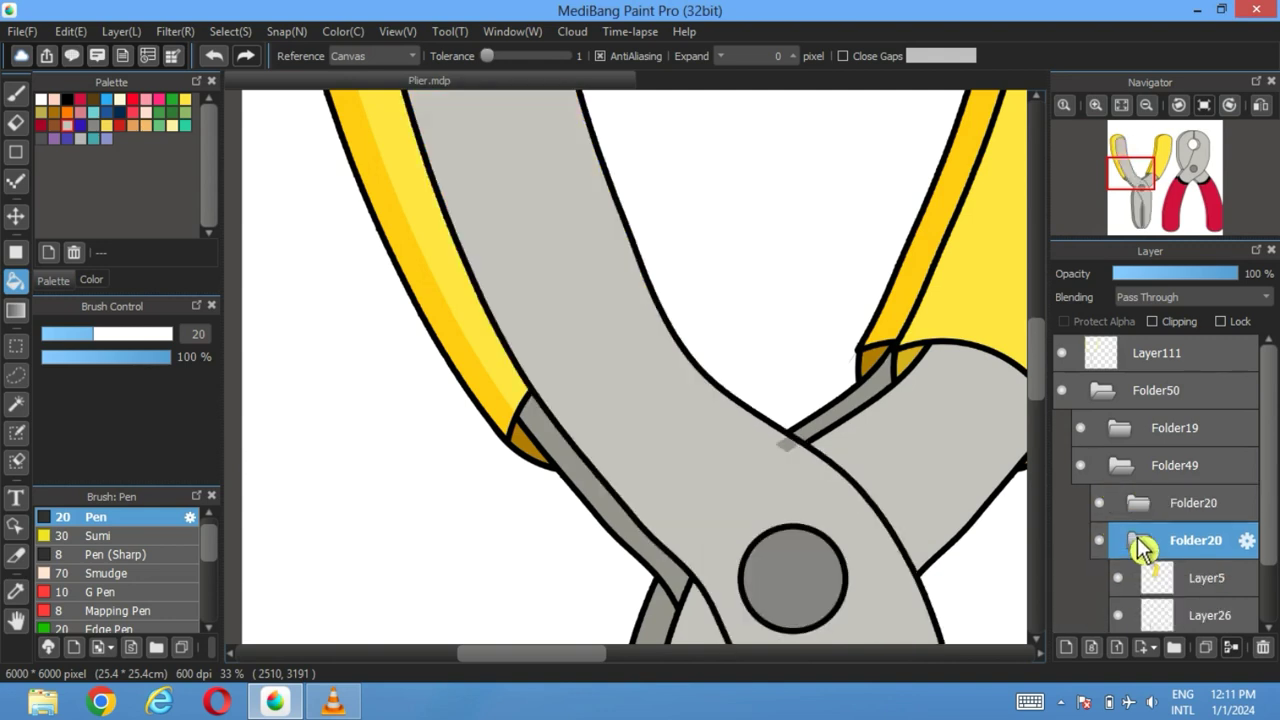
# Step: Hide the yellow handle fill on the upper Layer5 of the second Folder20, along with its Layer22, Layer23 and Layer24
pyautogui.scroll(-2, 1138, 525)
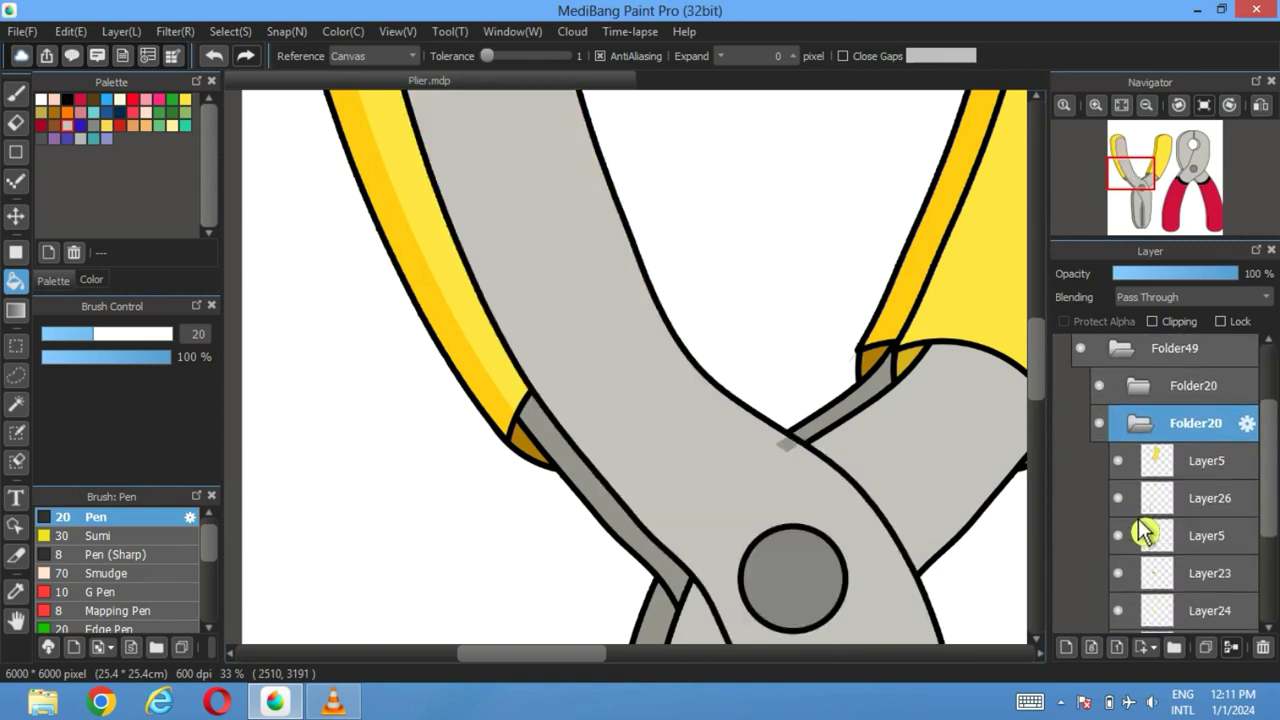
pyautogui.click(1118, 484)
pyautogui.scroll(-3, 1134, 517)
pyautogui.click(1118, 531)
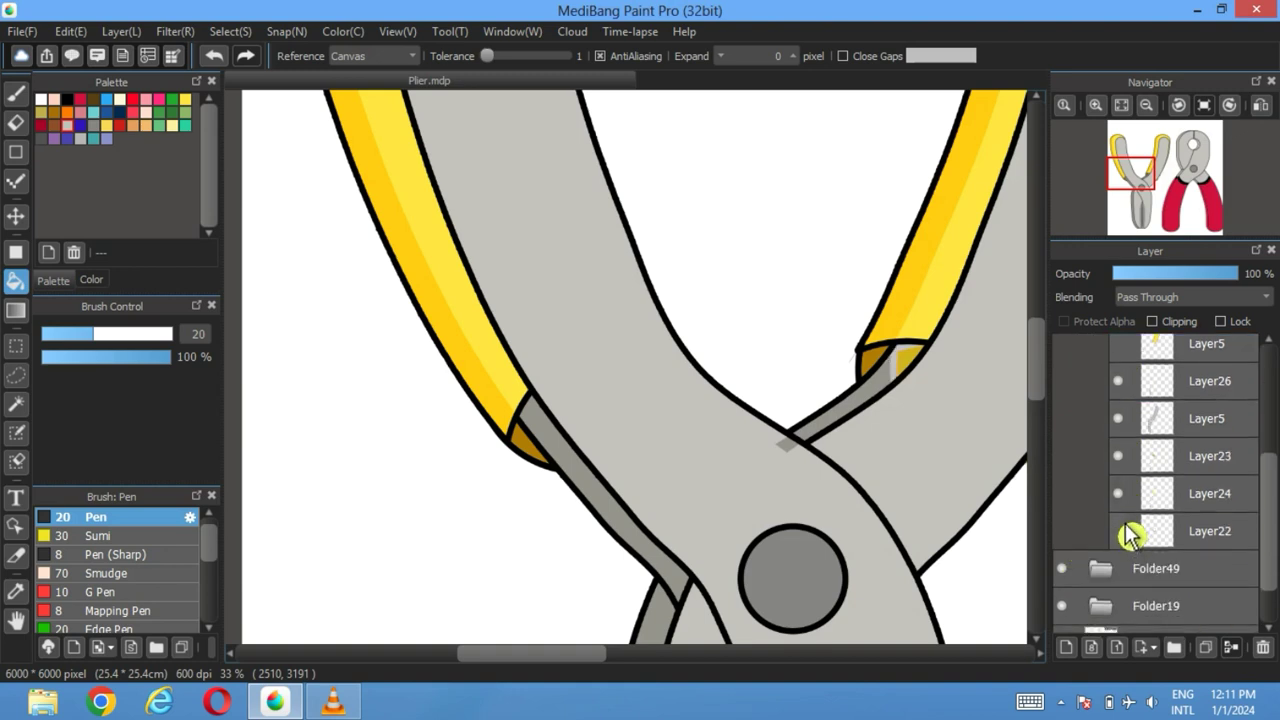
pyautogui.click(1119, 493)
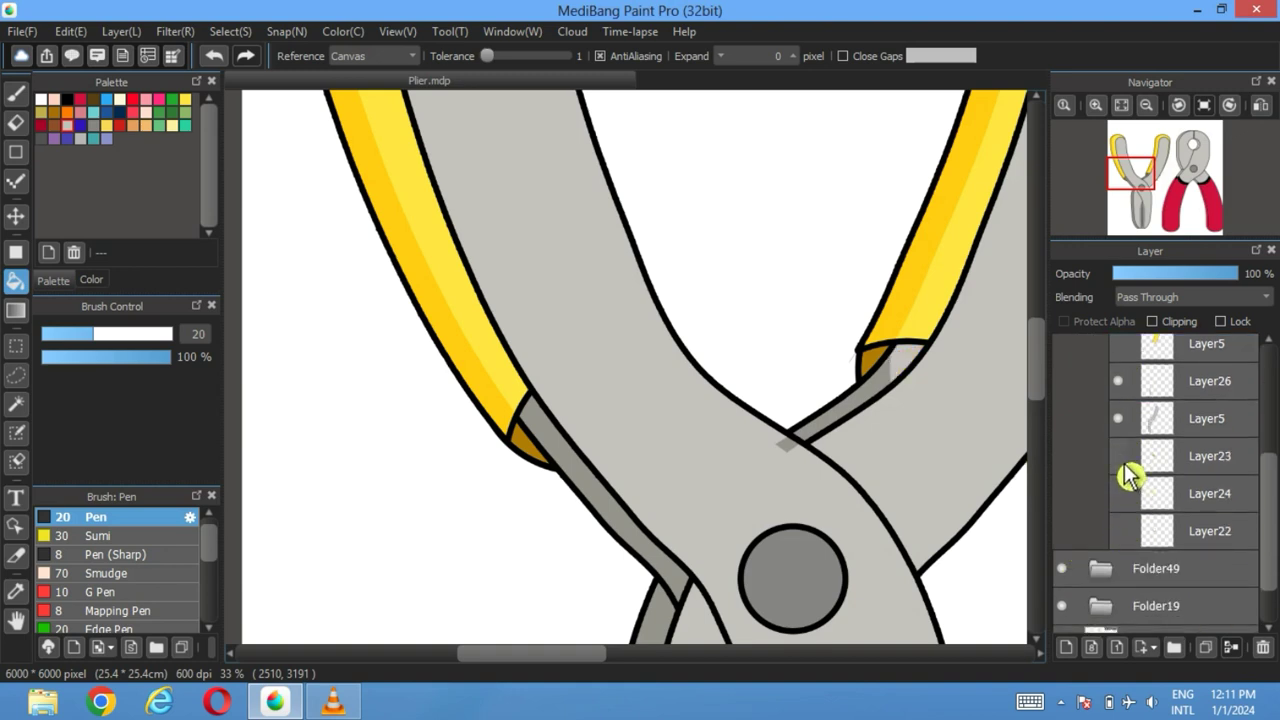
# Step: Fill the gap in the side strip at the right yellow handle's end on Layer111, checking it with Folder50 hidden and shown
pyautogui.scroll(5, 1128, 443)
pyautogui.click(1153, 355)
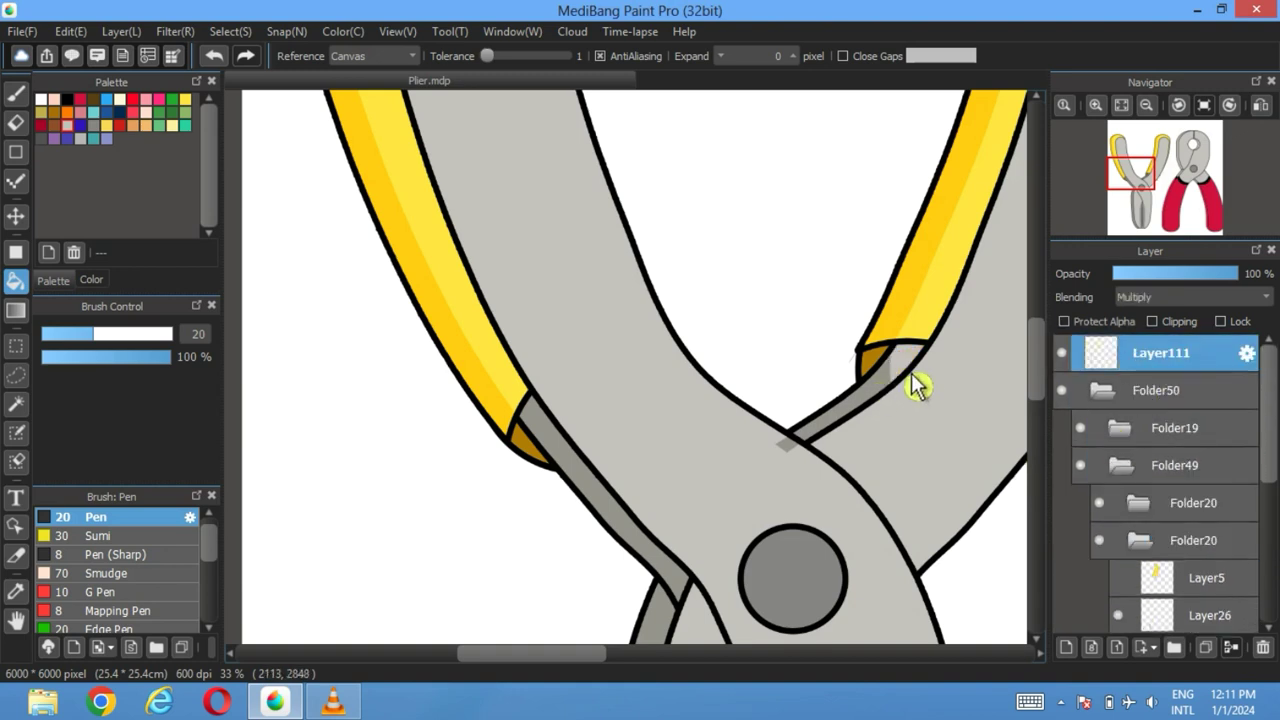
pyautogui.click(1062, 390)
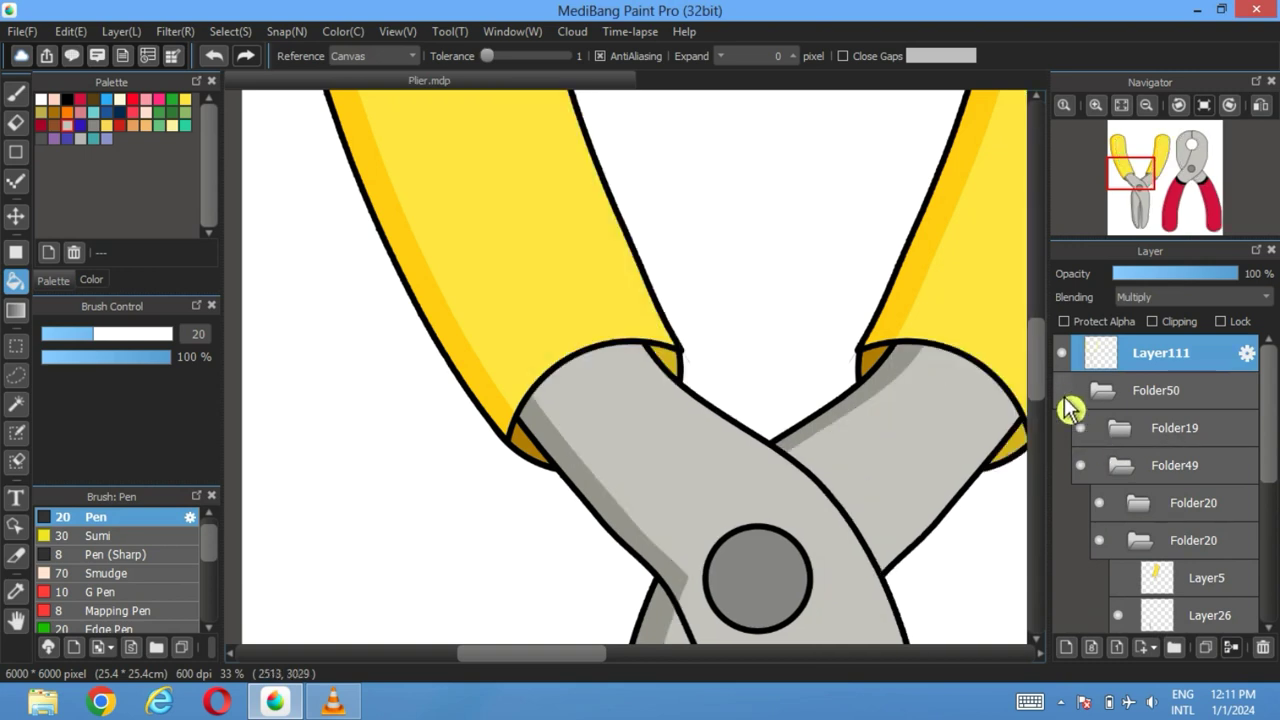
pyautogui.click(1064, 394)
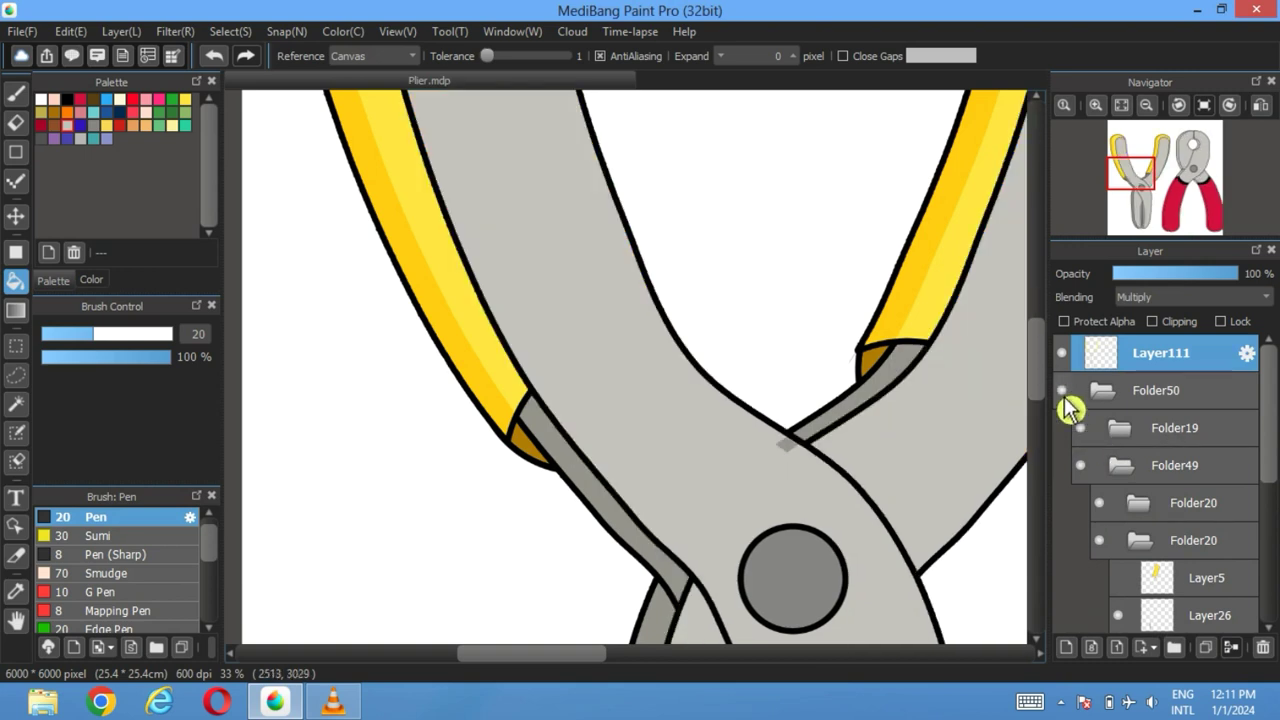
# Step: Collapse and hide Folder49 inside Folder50, and fill both parts of the red pliers' outer jaw side strip with grey on Layer111
pyautogui.click(1123, 475)
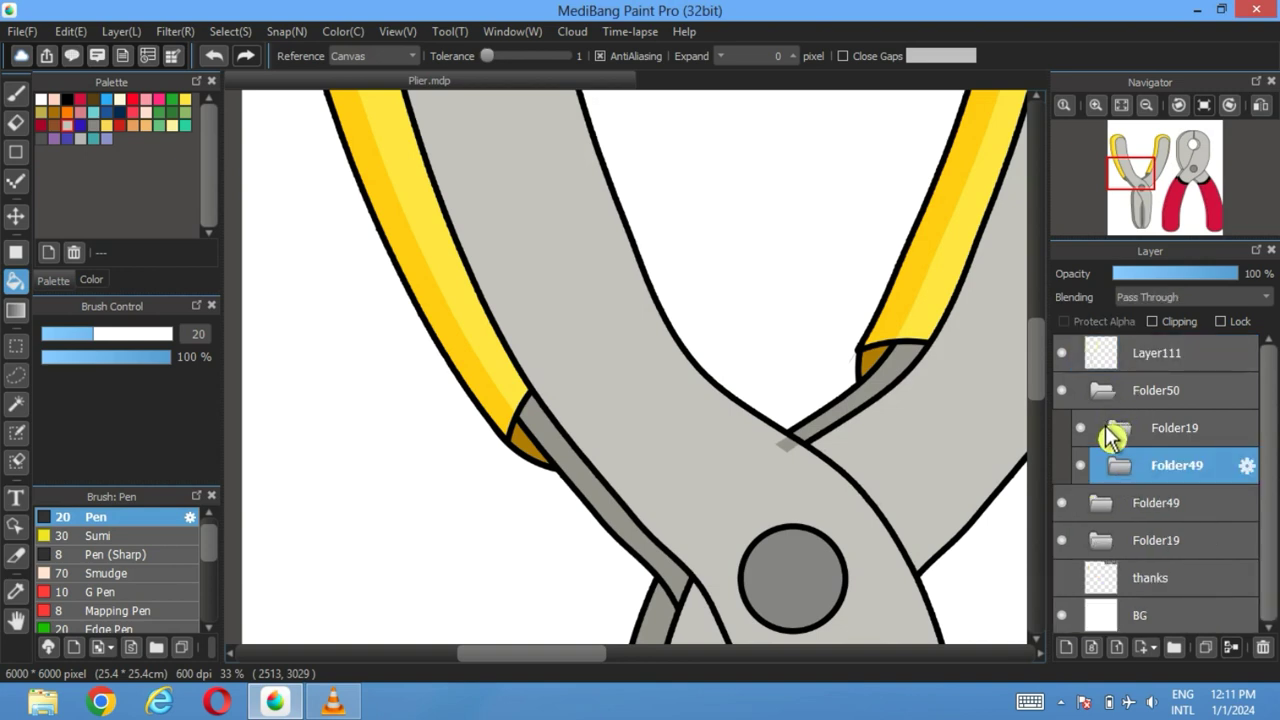
pyautogui.click(1082, 468)
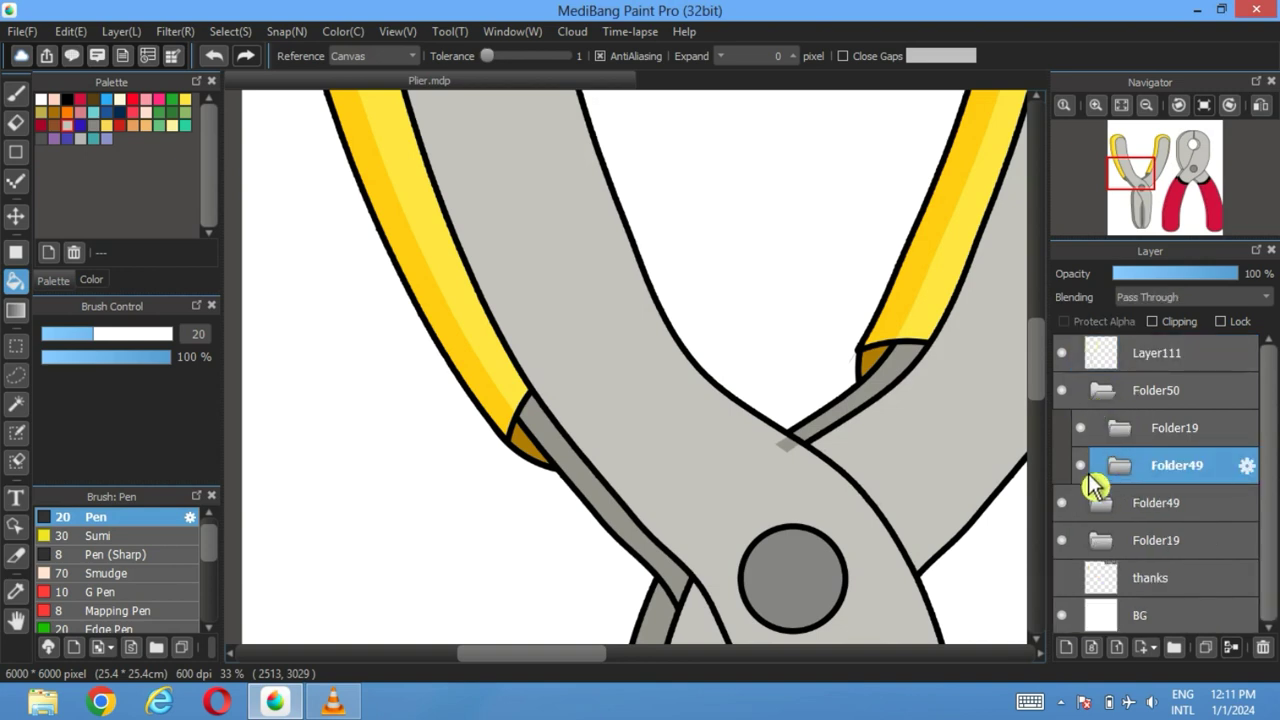
pyautogui.moveTo(960, 323); pyautogui.dragTo(530, 375)
pyautogui.hscroll(8, 615, 360)
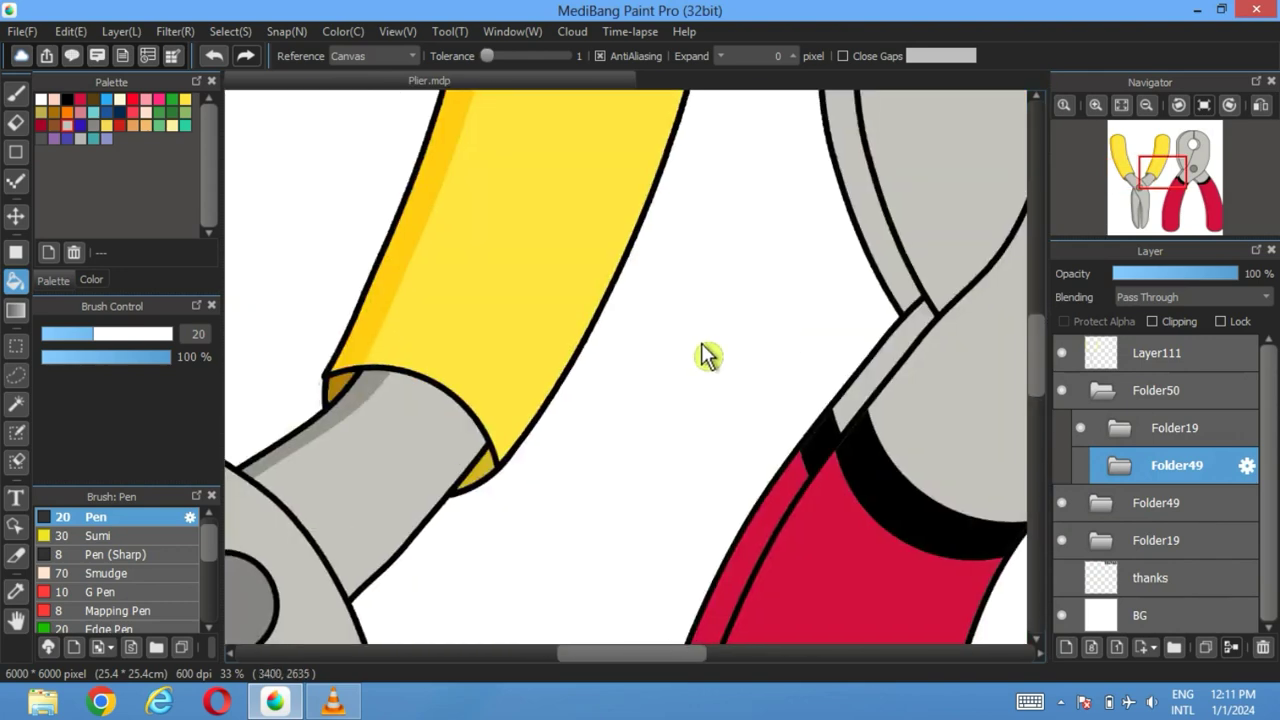
pyautogui.scroll(4, 570, 540)
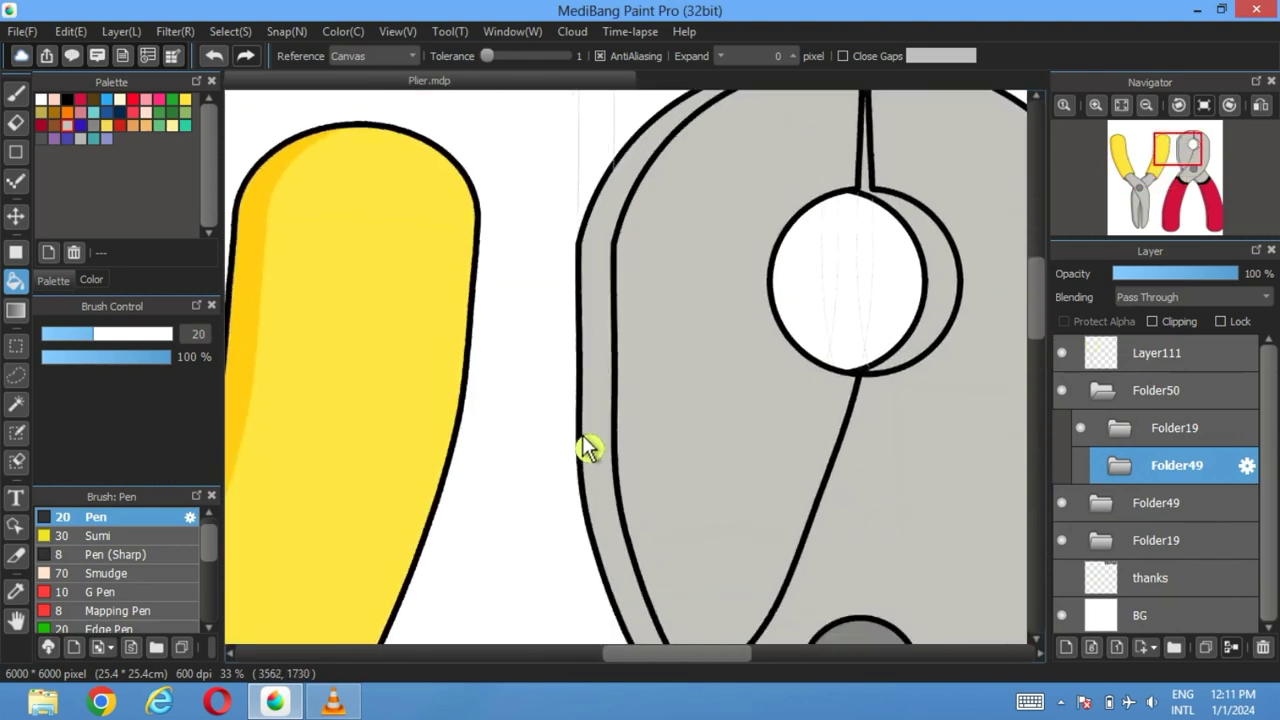
pyautogui.scroll(-2, 580, 450)
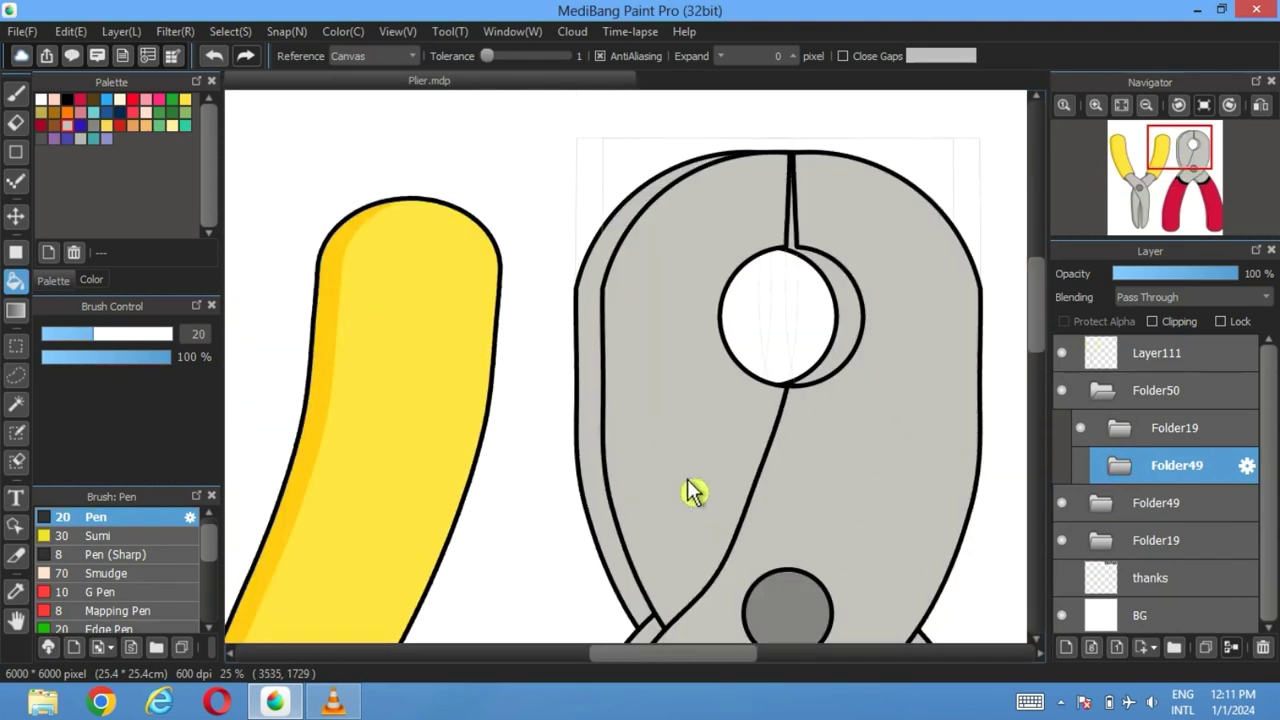
pyautogui.click(1178, 362)
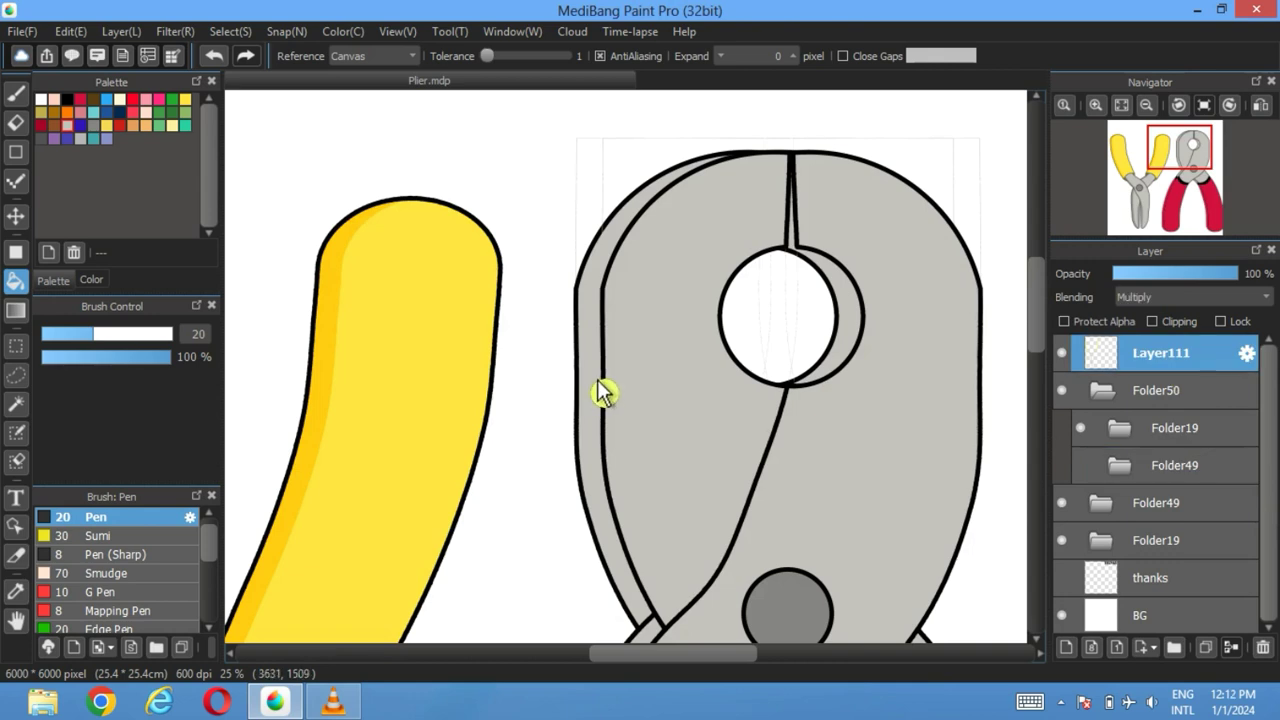
pyautogui.click(595, 390)
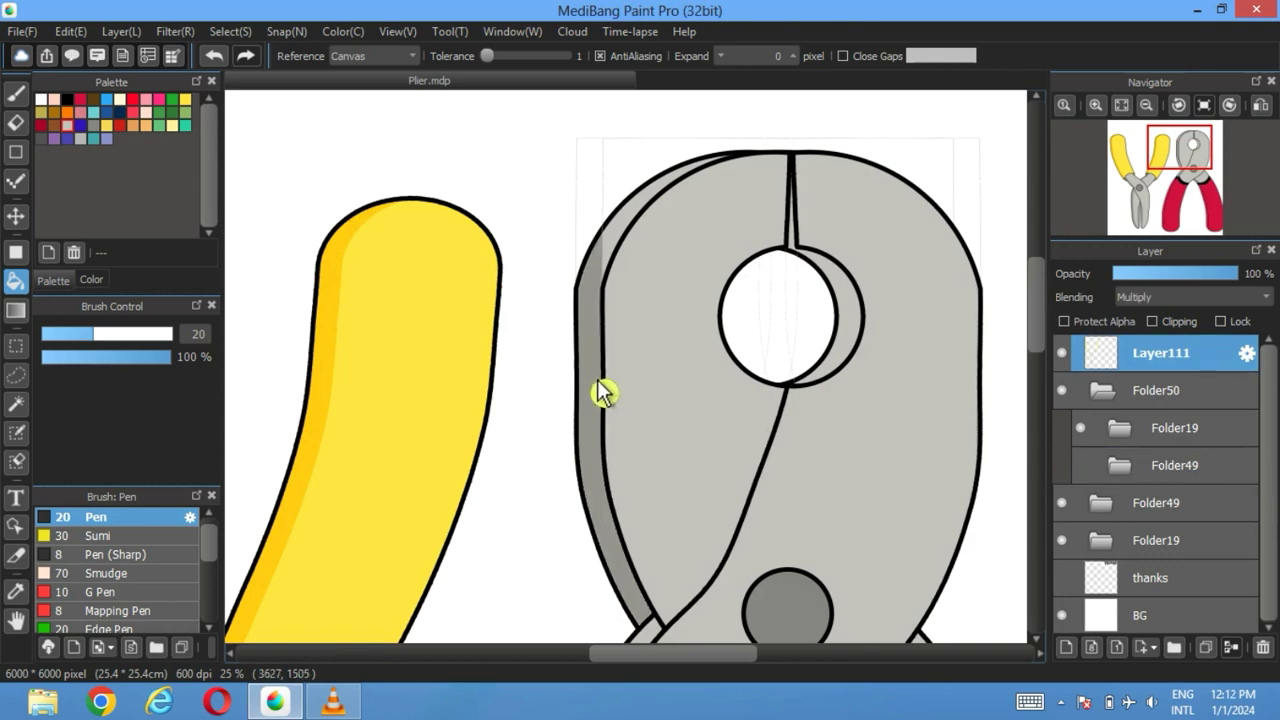
pyautogui.click(648, 226)
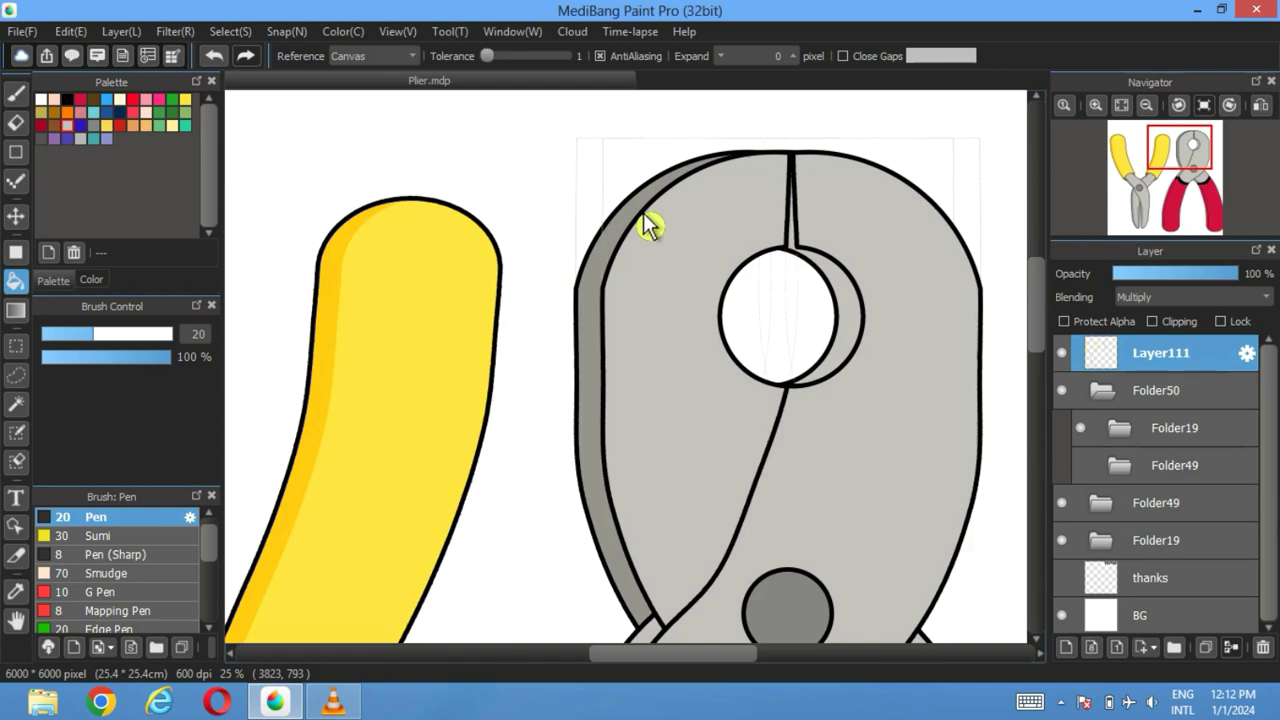
# Step: Expand Folder19 inside Folder50, check its first Folder4 hidden and shown, and hide the second Folder4
pyautogui.scroll(-5, 728, 408)
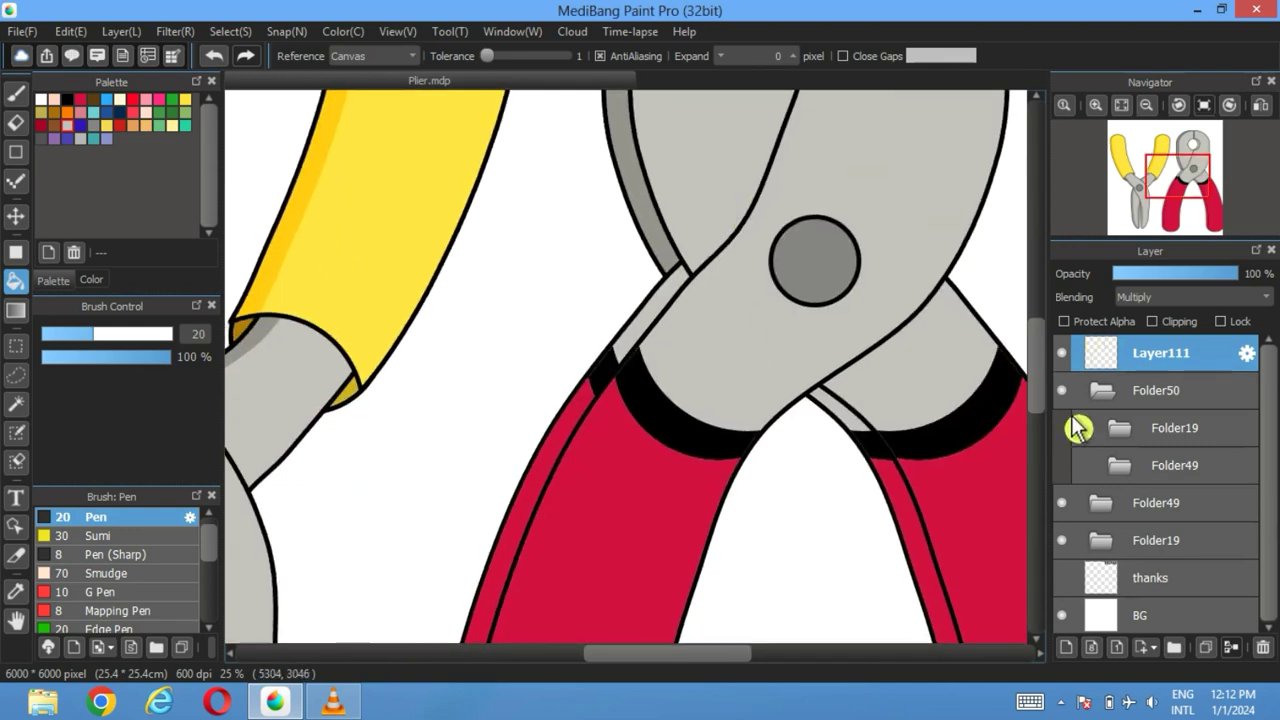
pyautogui.click(1120, 430)
pyautogui.click(1100, 466)
pyautogui.click(1100, 466)
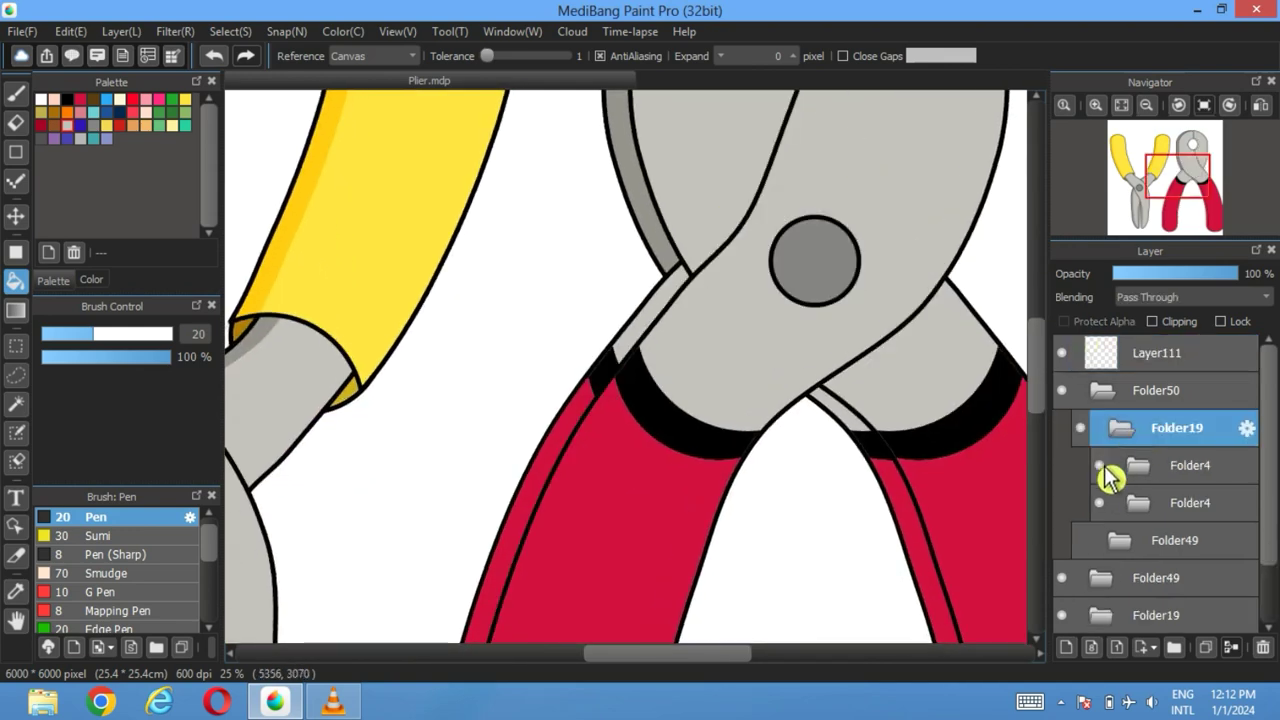
pyautogui.click(1100, 503)
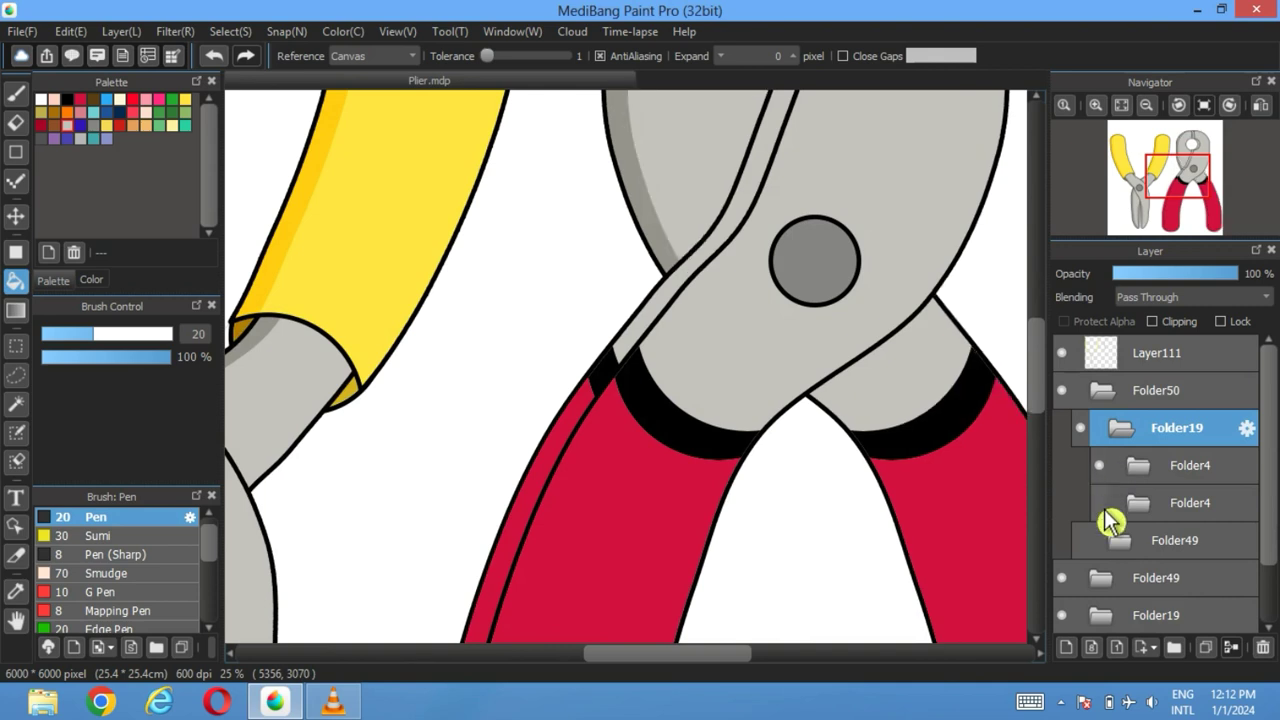
# Step: Fill the red pliers' diagonal jaw strip, the hole's side edge and the strip above it on Layer111, and hide Folder19 to check
pyautogui.scroll(3, 900, 495)
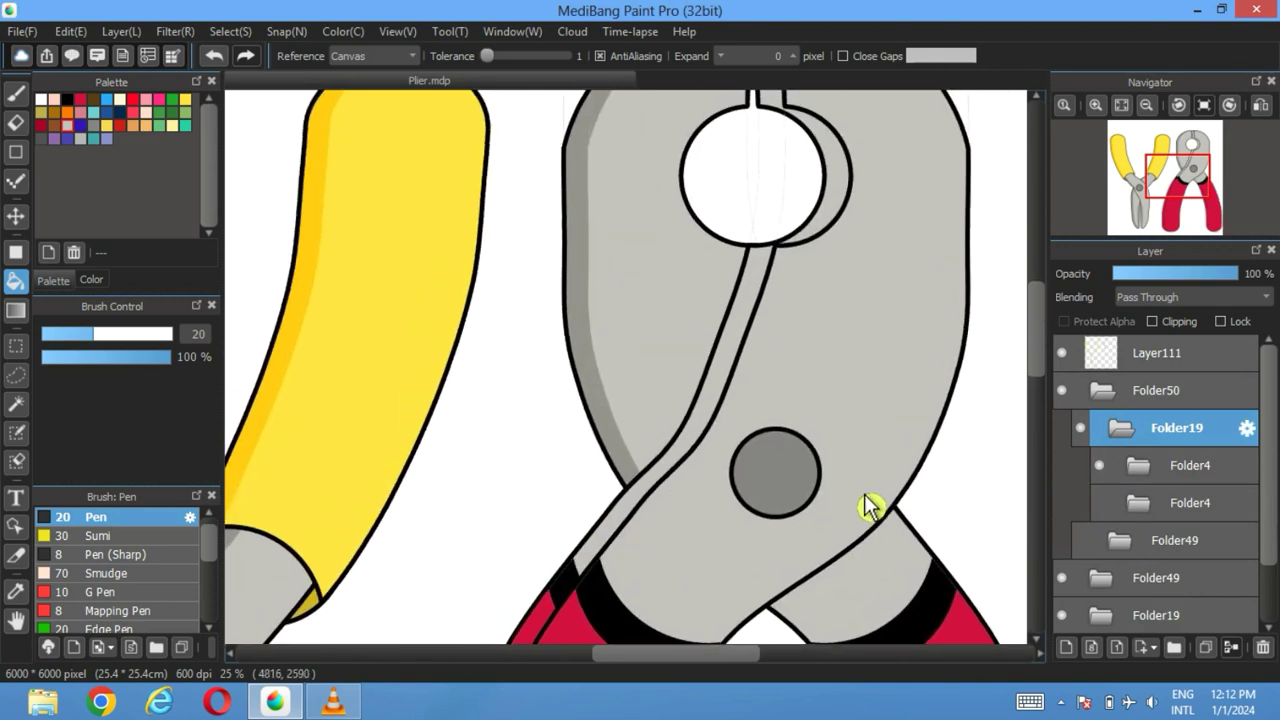
pyautogui.moveTo(868, 507); pyautogui.dragTo(971, 414)
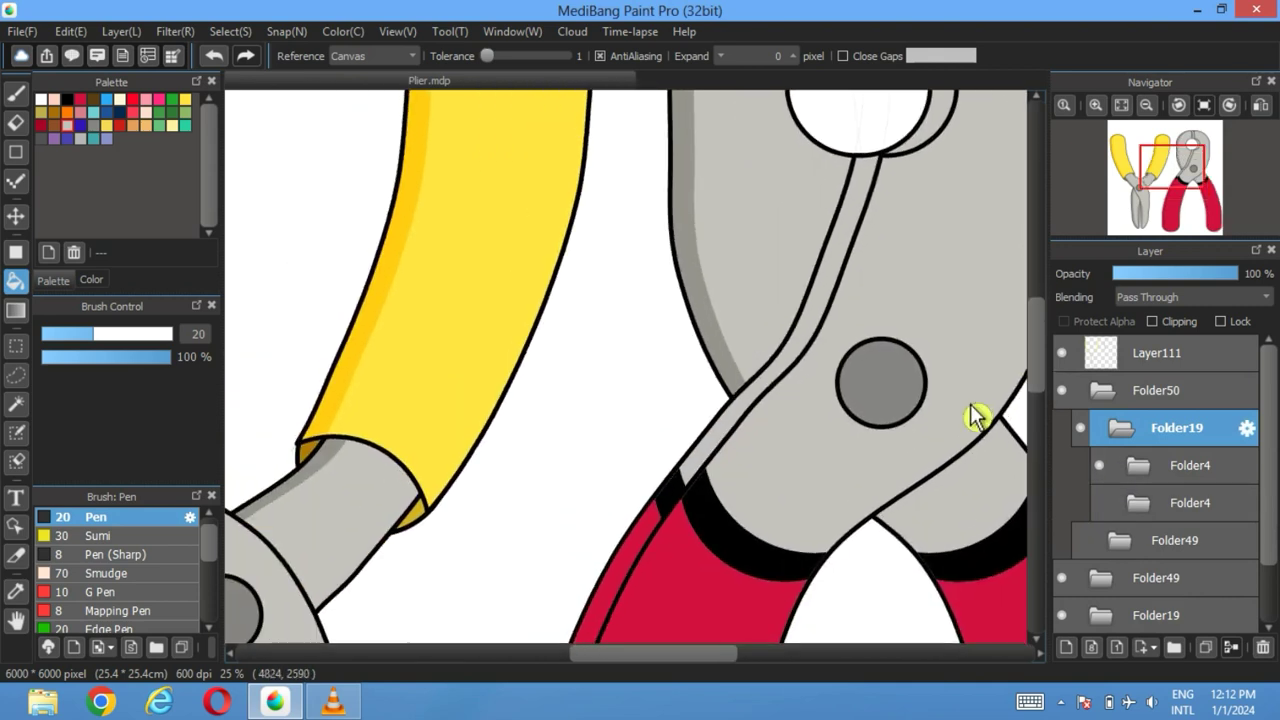
pyautogui.click(1183, 354)
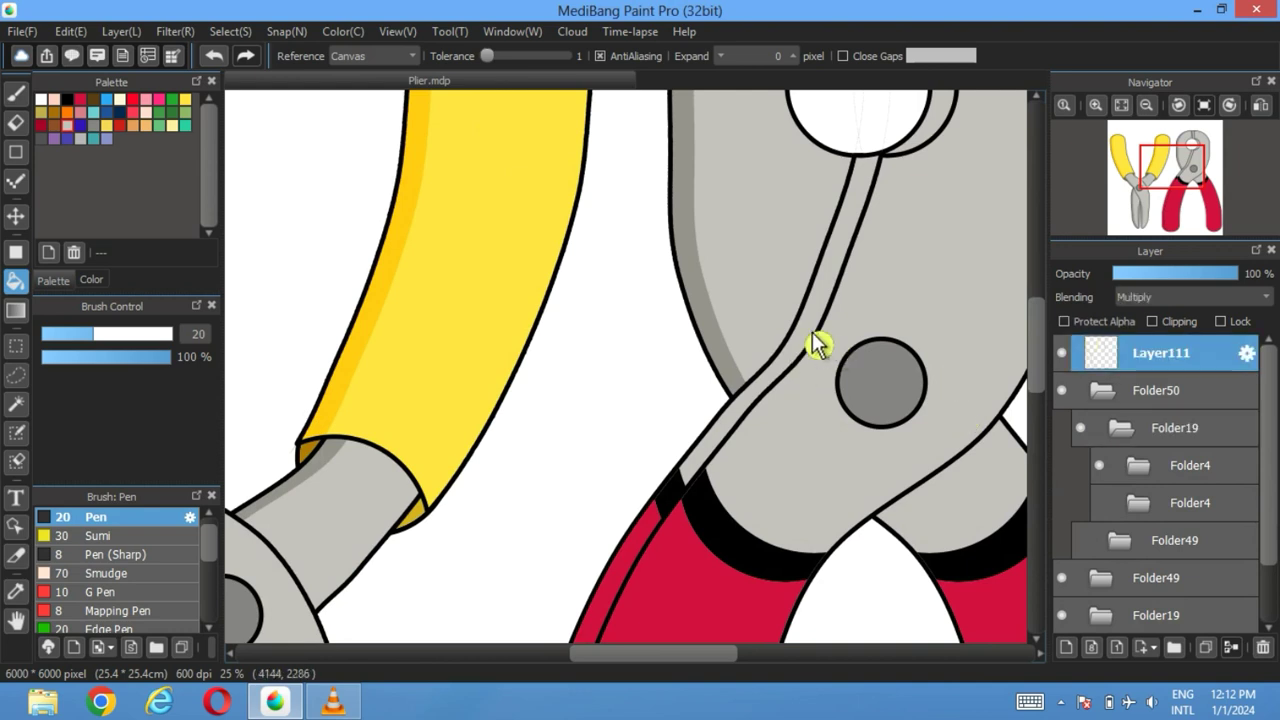
pyautogui.scroll(3, 817, 345)
pyautogui.hscroll(2, 817, 345)
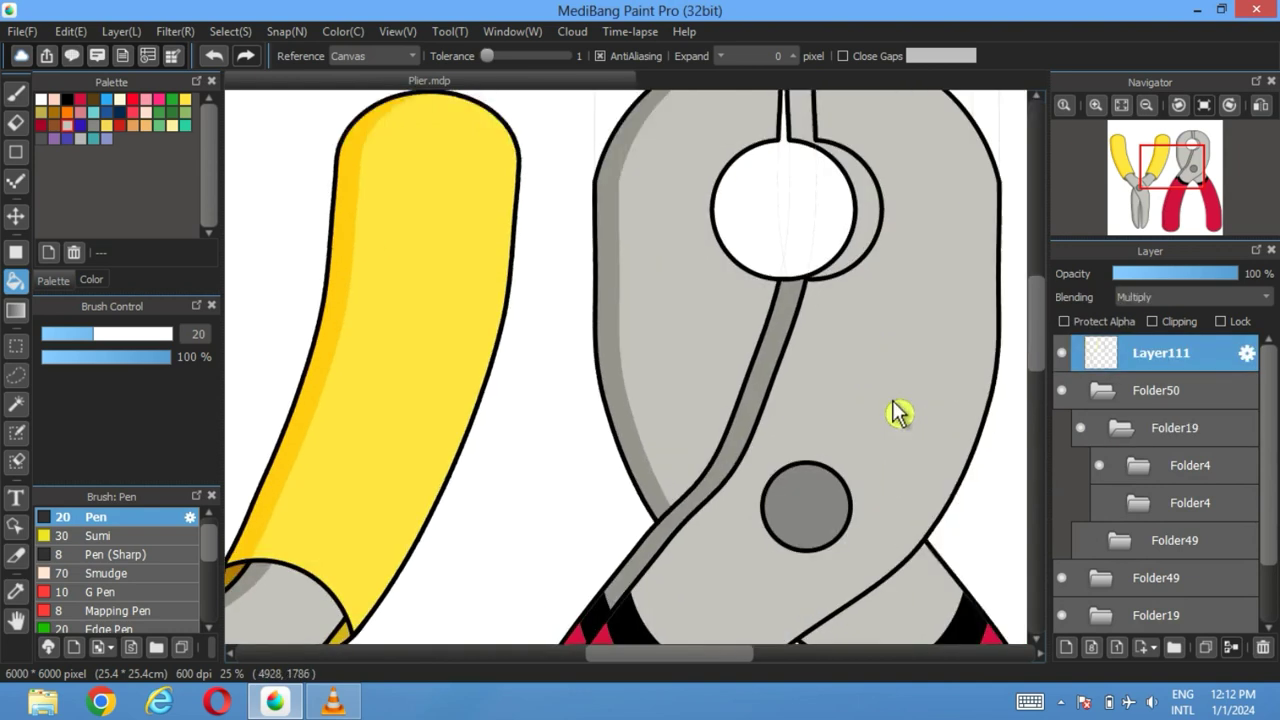
pyautogui.click(843, 286)
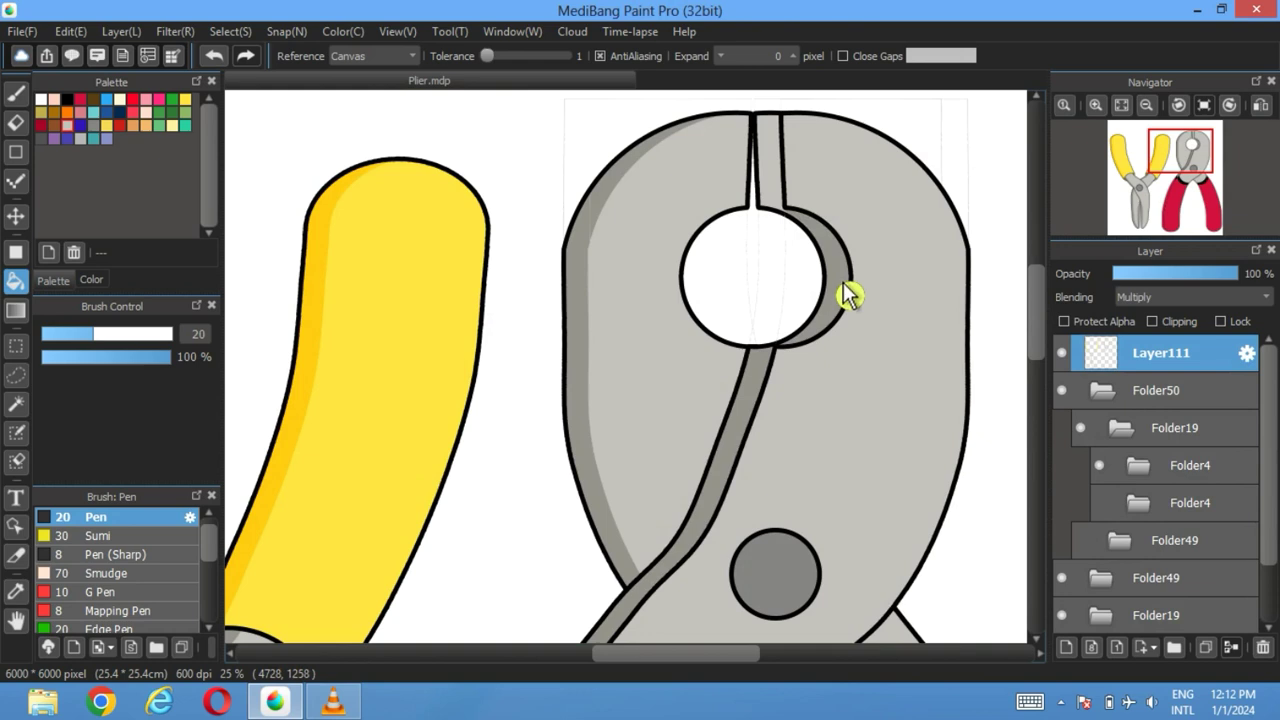
pyautogui.click(776, 190)
pyautogui.click(1079, 429)
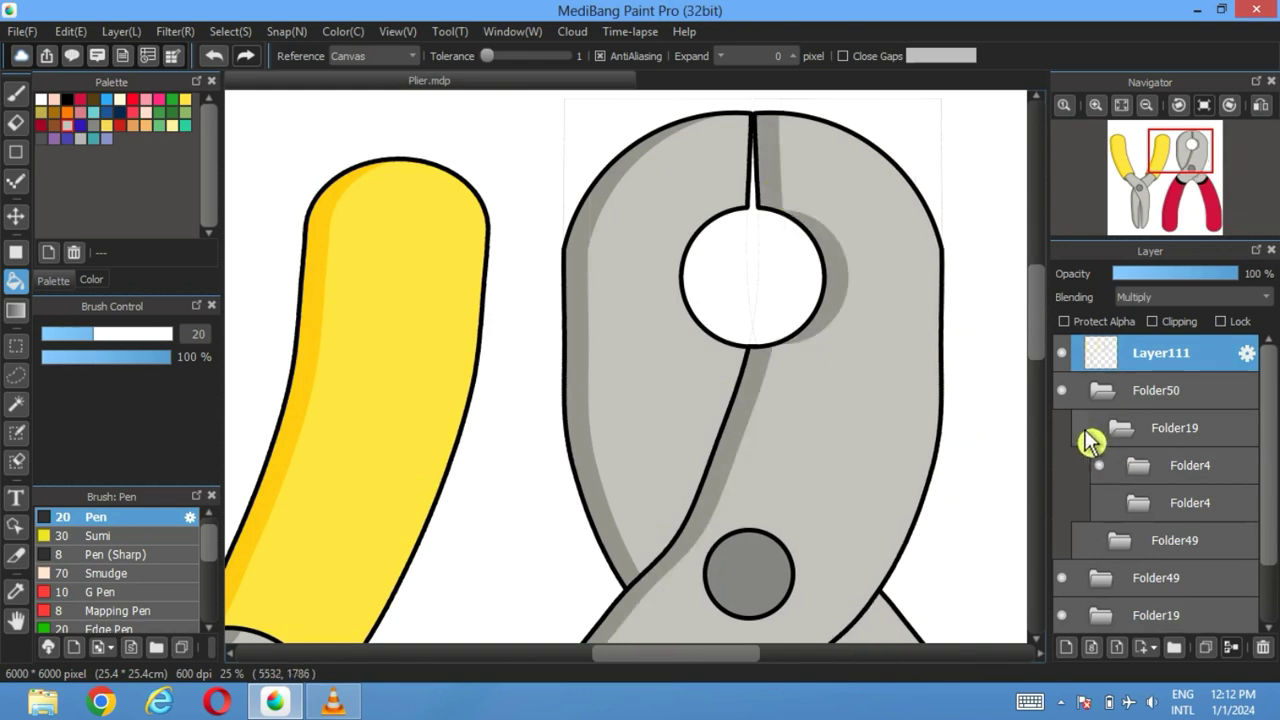
# Step: Undo the fills of the hole's side edge and the strip above it, and refill the strip above using Folder19 as guide
pyautogui.click(213, 56)
pyautogui.click(213, 56)
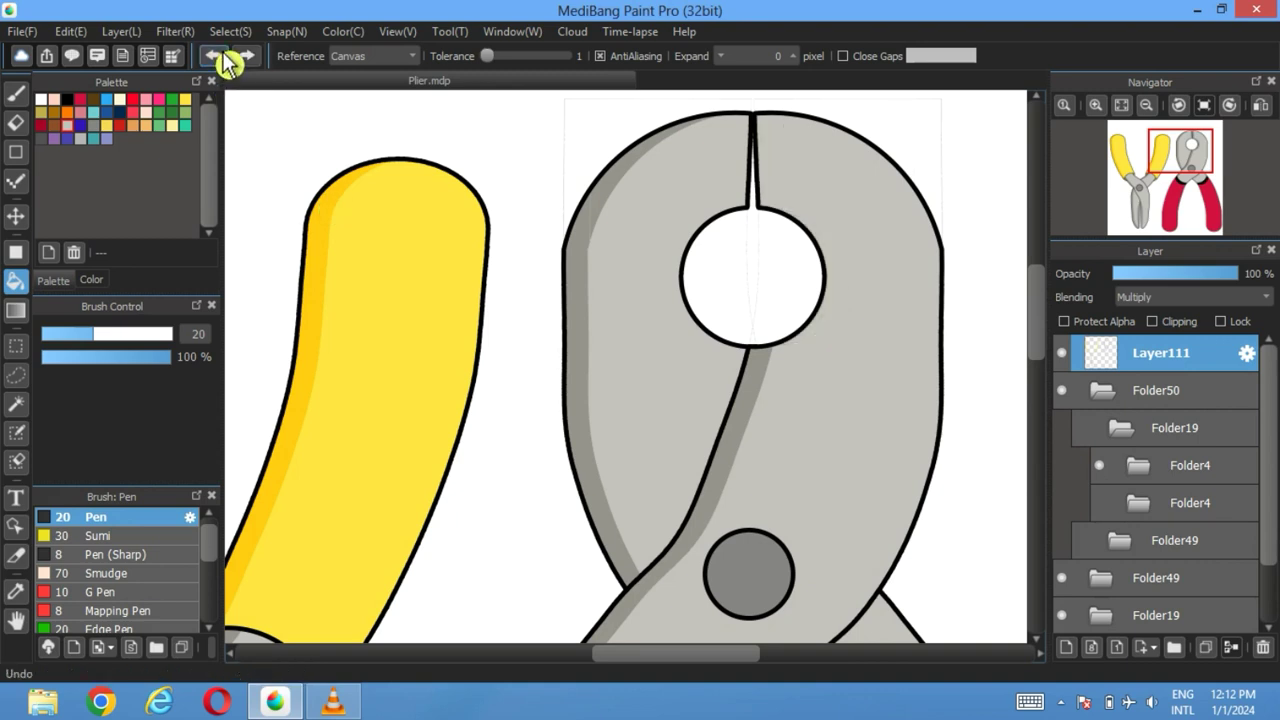
pyautogui.click(1099, 462)
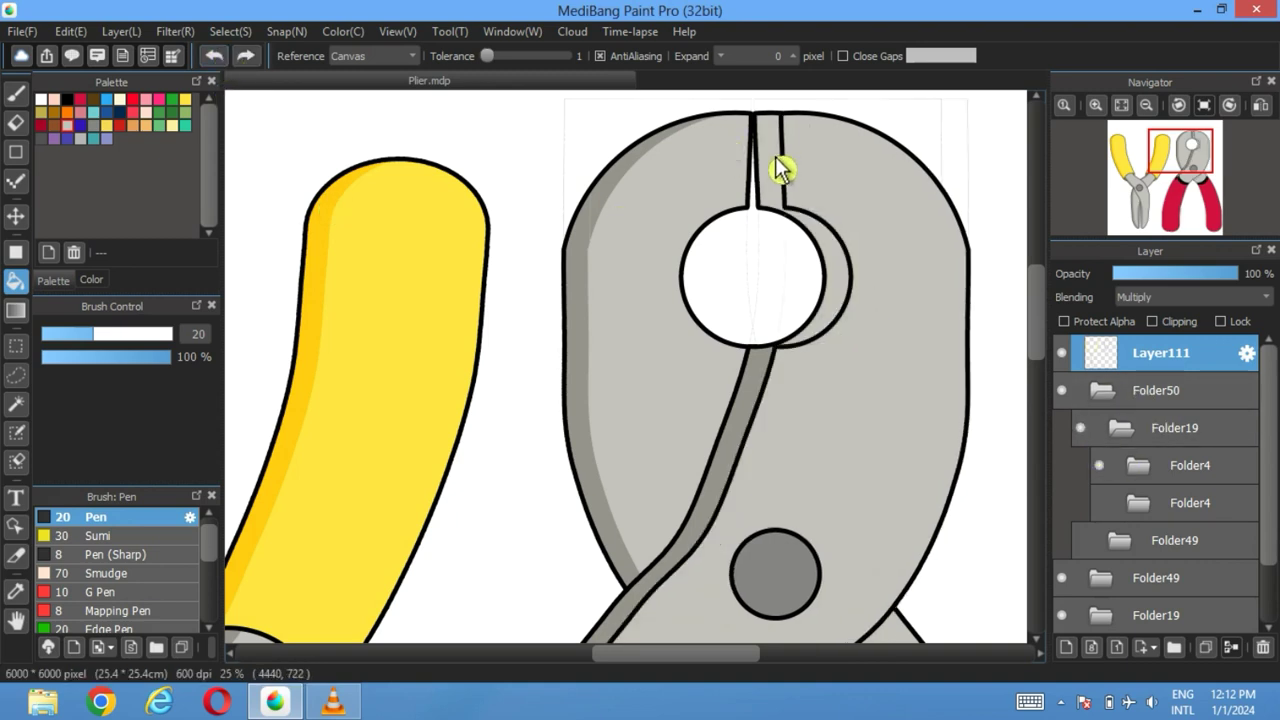
pyautogui.click(1097, 438)
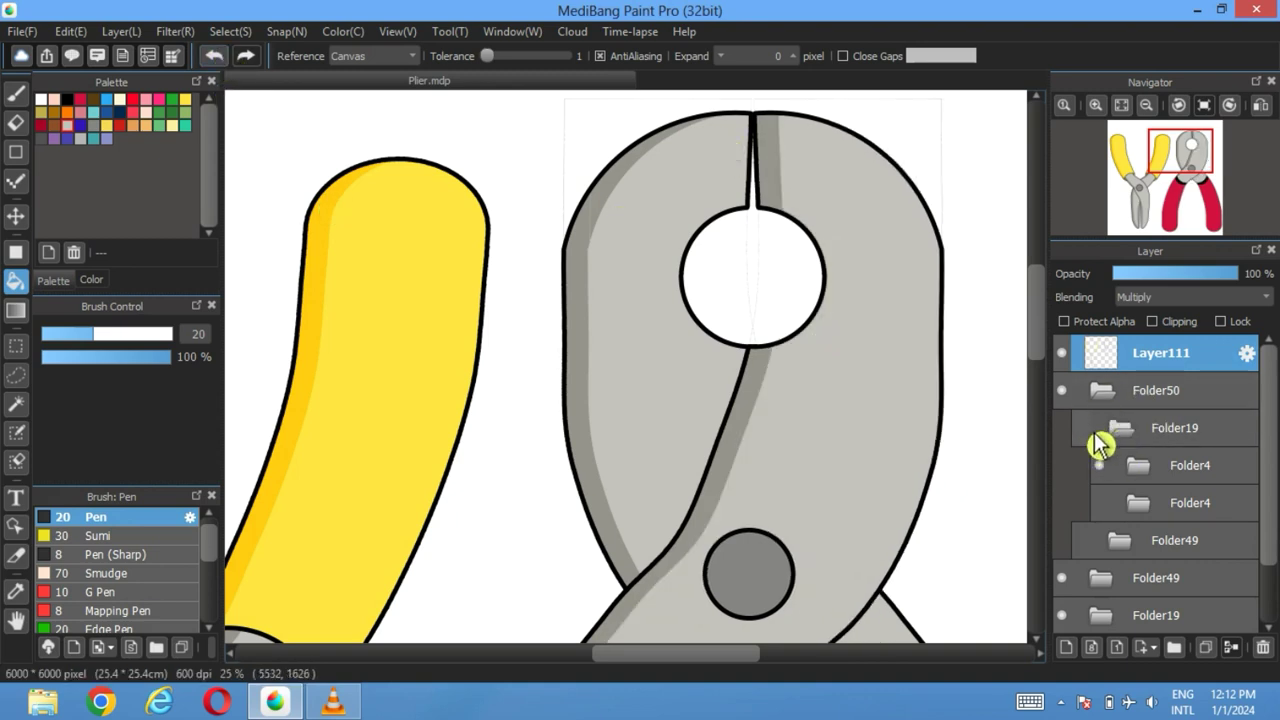
# Step: Show Folder19 inside Folder50 and lower the opacity of its first Folder4 to 38%
pyautogui.click(1080, 428)
pyautogui.scroll(-5, 900, 400)
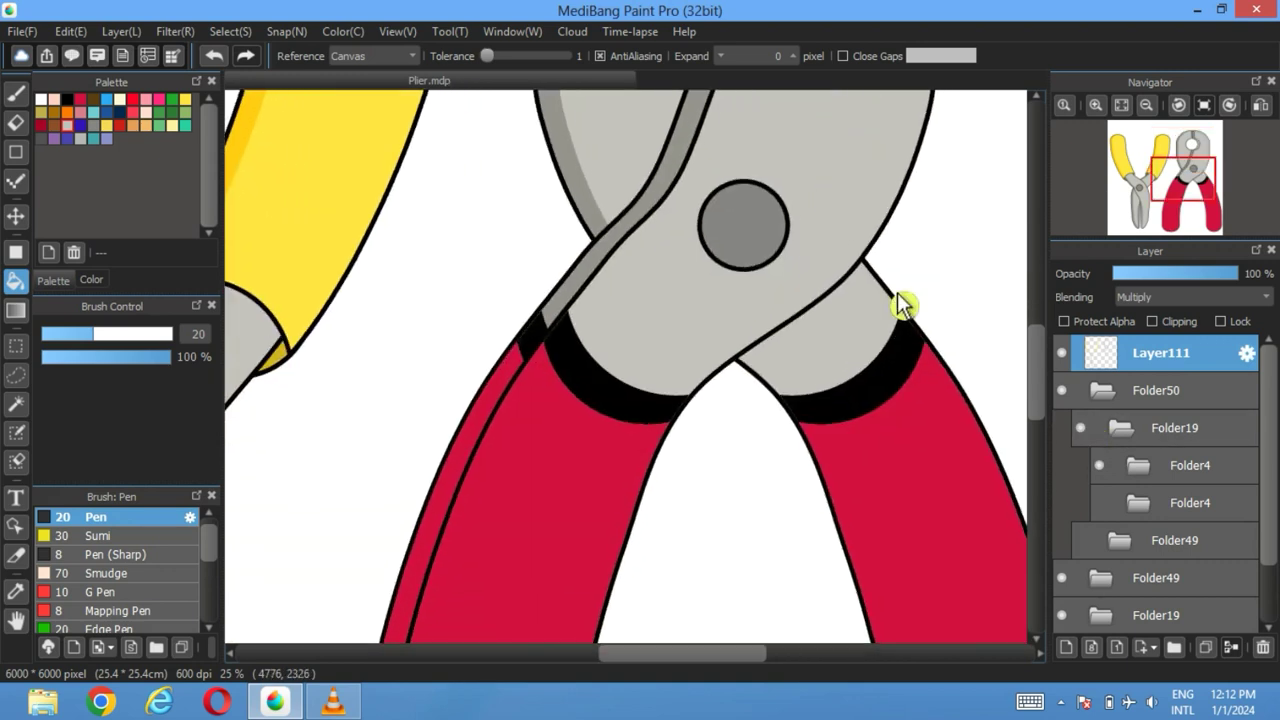
pyautogui.click(1138, 462)
pyautogui.click(1137, 458)
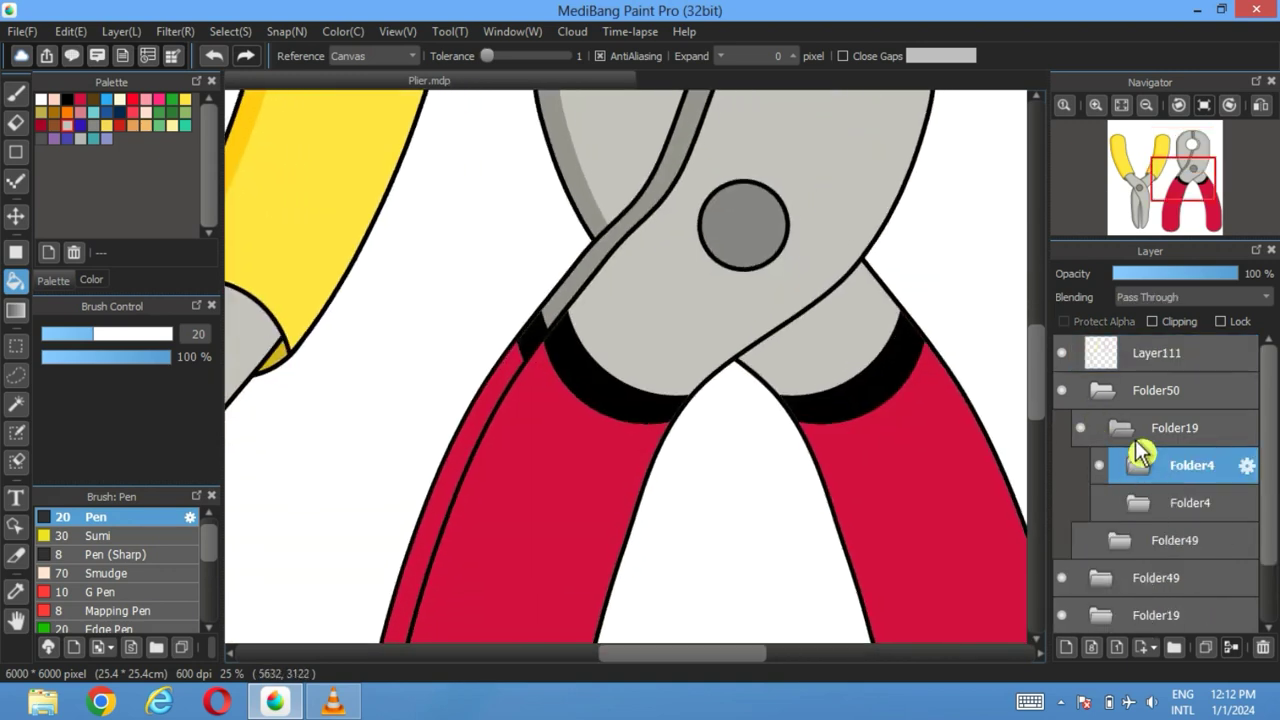
pyautogui.click(1163, 274)
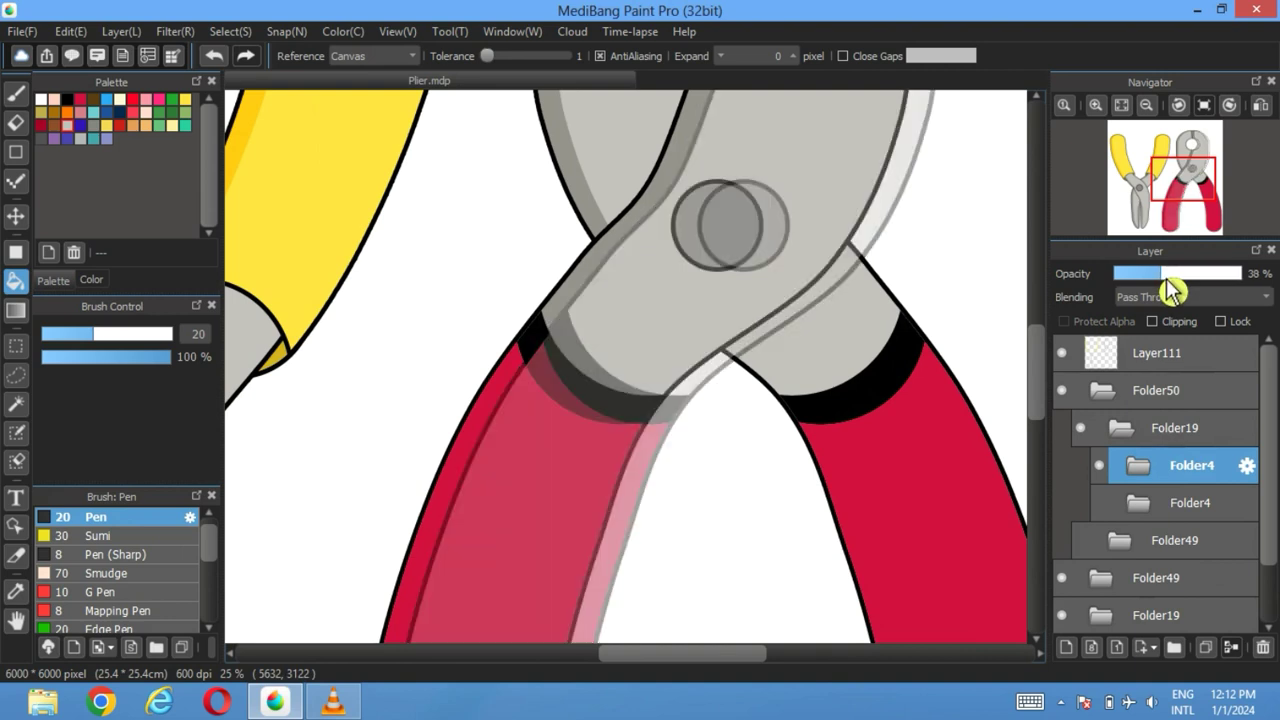
# Step: On Layer111, fill the strip below the red pliers' crossing with grey, and the left handle's outer side strip with sampled red
pyautogui.click(1098, 360)
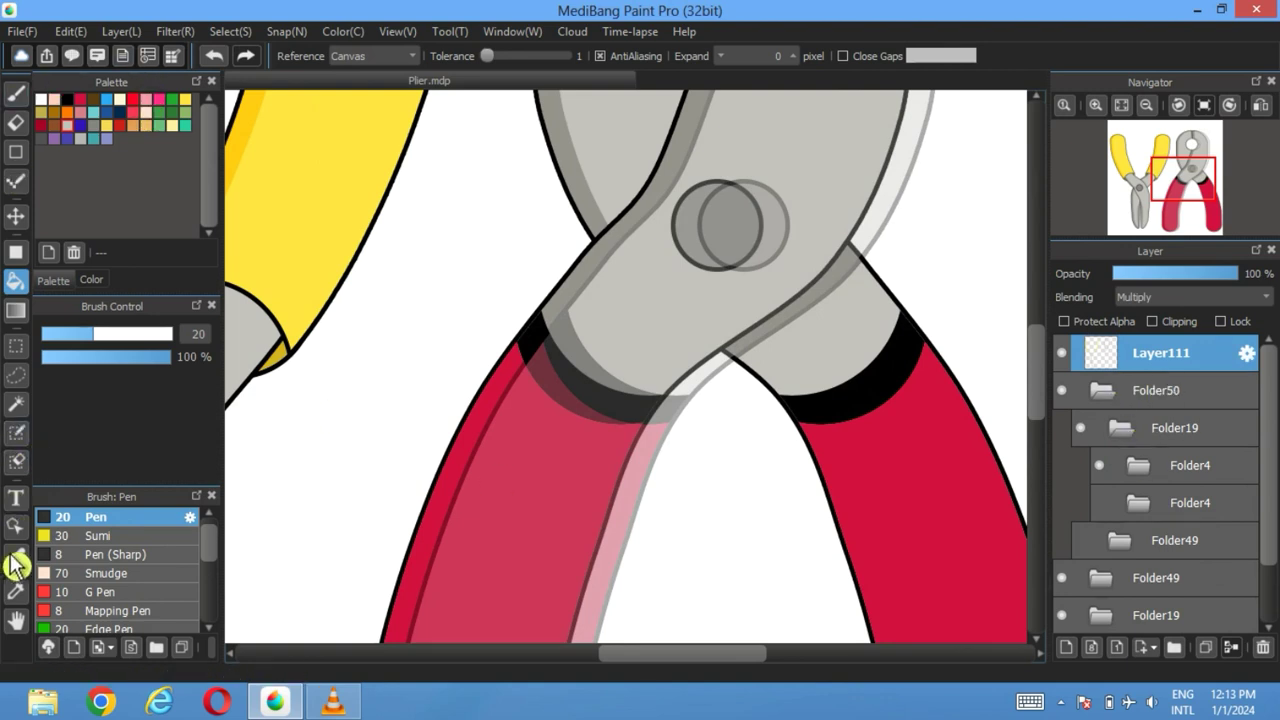
pyautogui.click(16, 591)
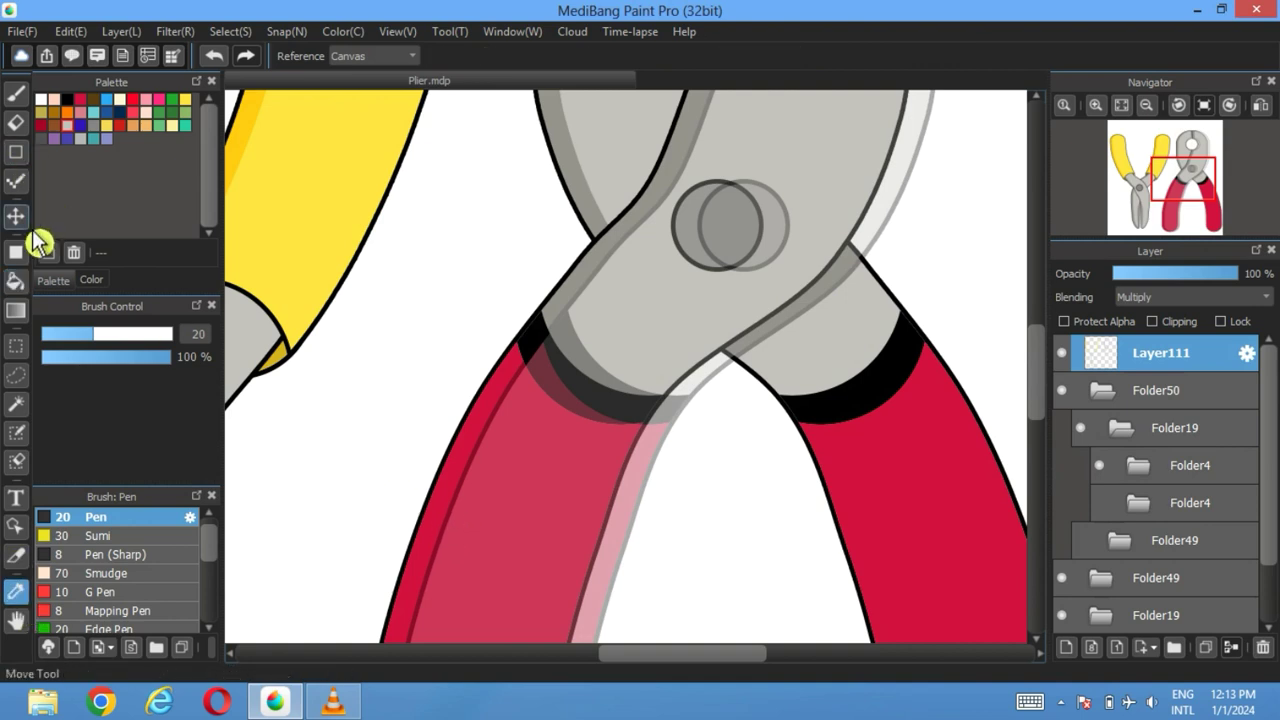
pyautogui.click(16, 280)
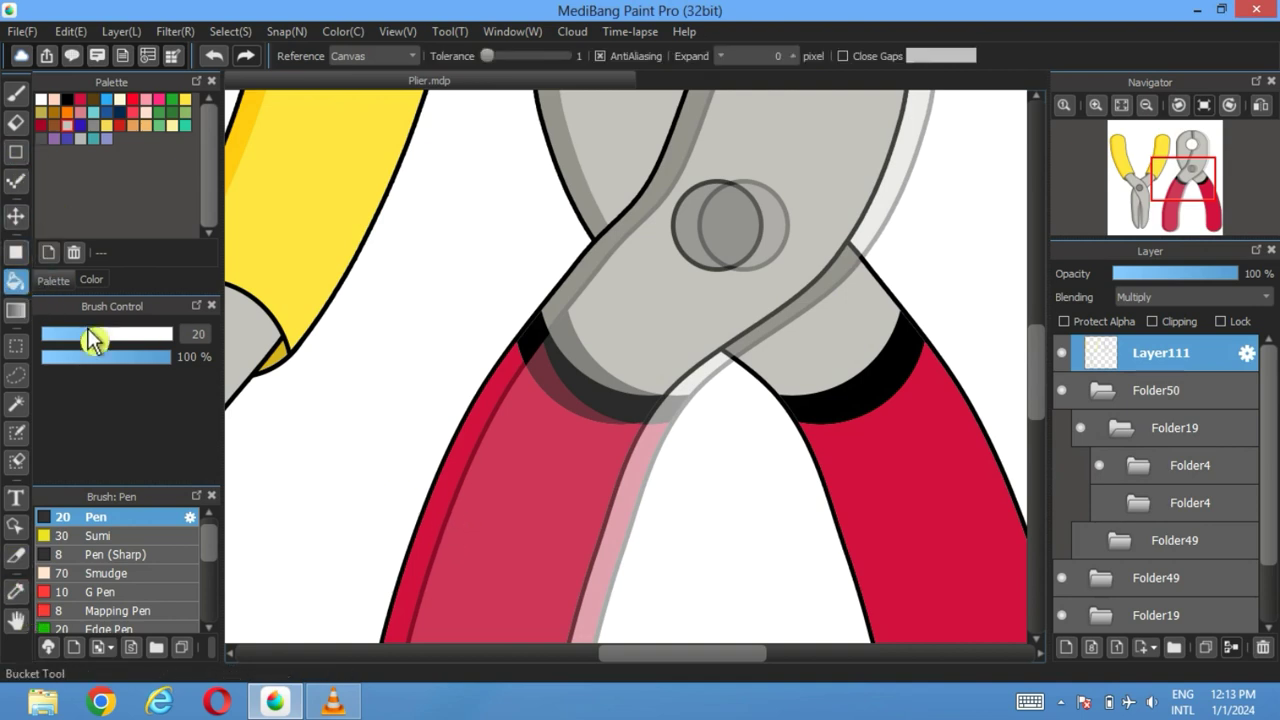
pyautogui.click(512, 390)
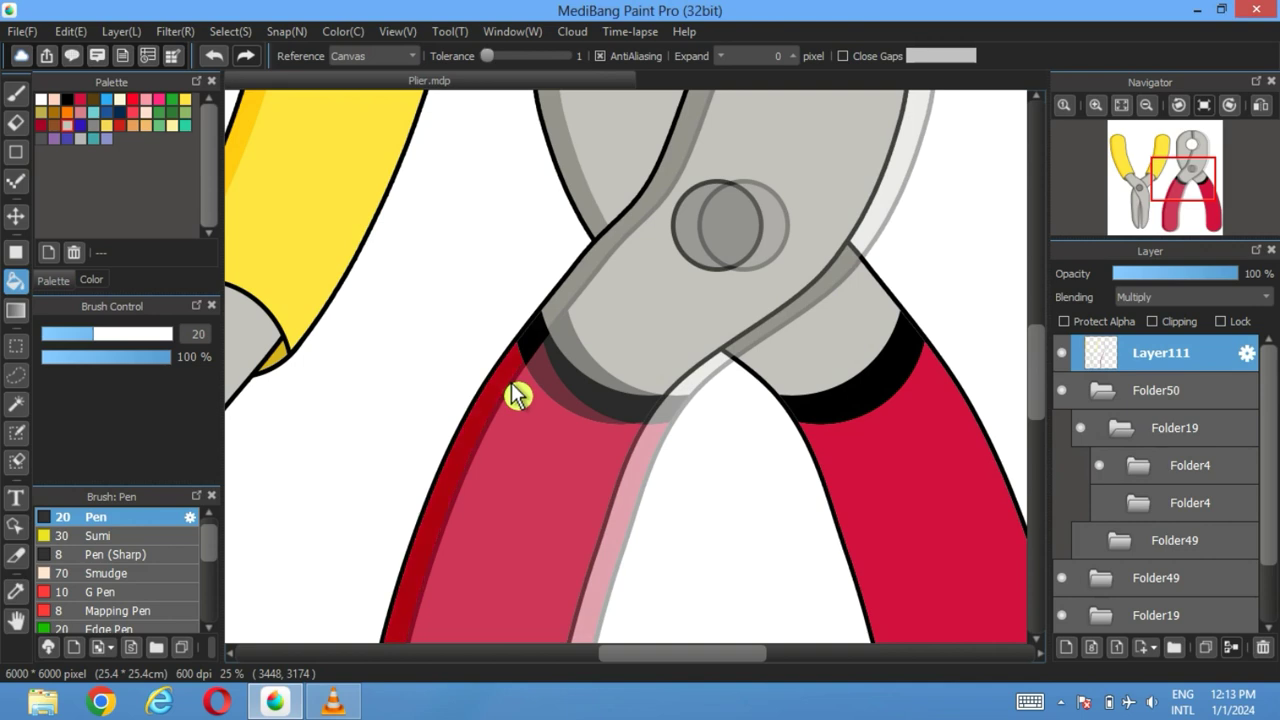
# Step: Show the second Folder4 inside Folder19 and fill the right red handle's inner side strip with red on Layer111
pyautogui.click(1100, 504)
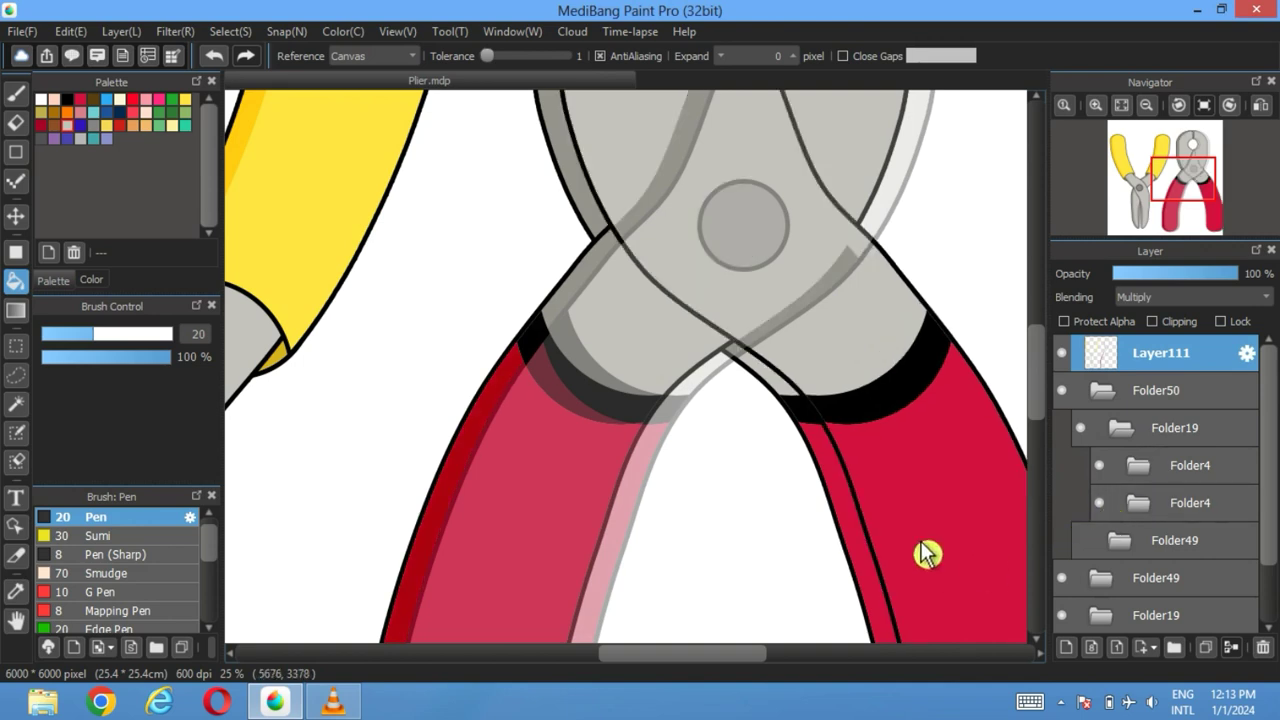
pyautogui.moveTo(929, 551); pyautogui.dragTo(851, 291)
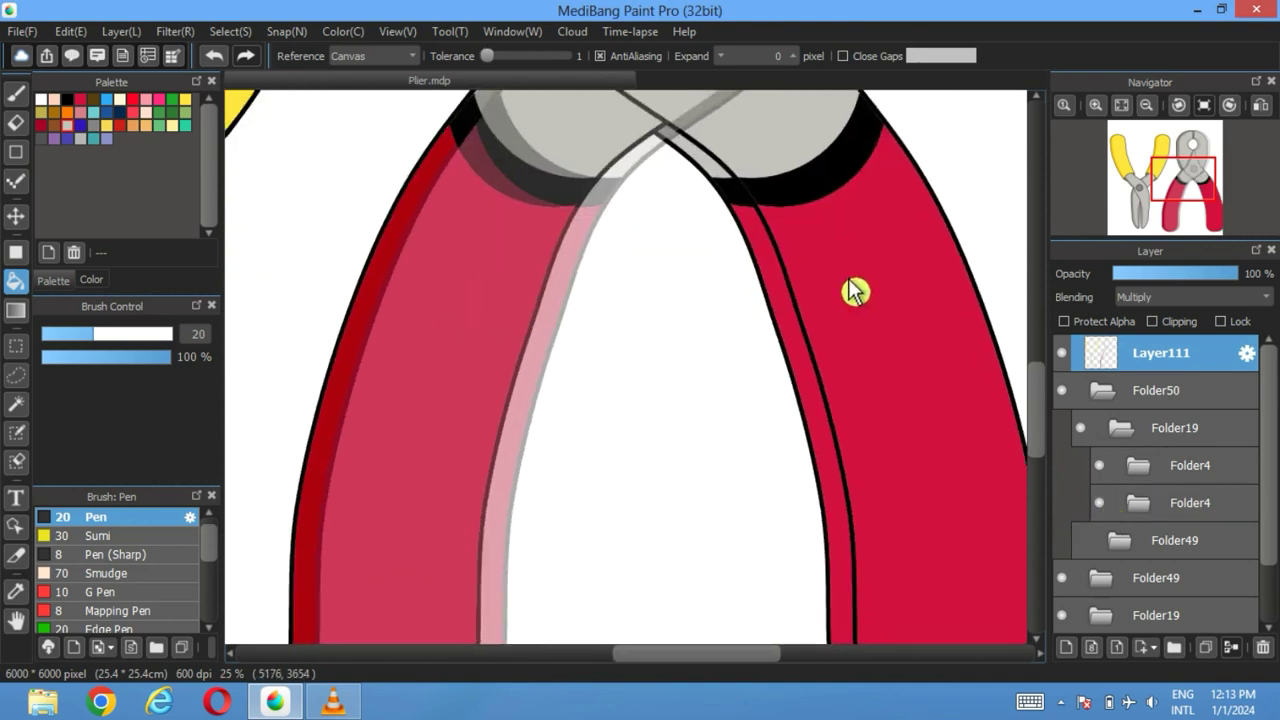
pyautogui.click(812, 348)
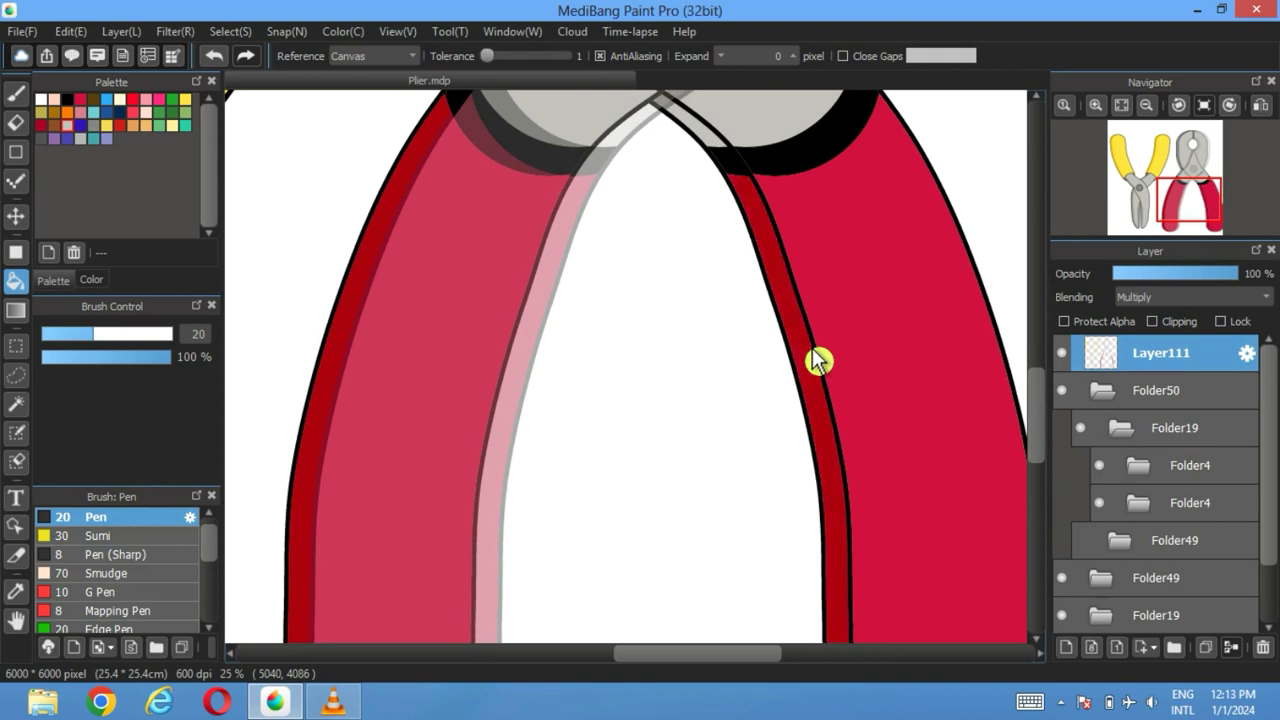
pyautogui.scroll(3, 857, 408)
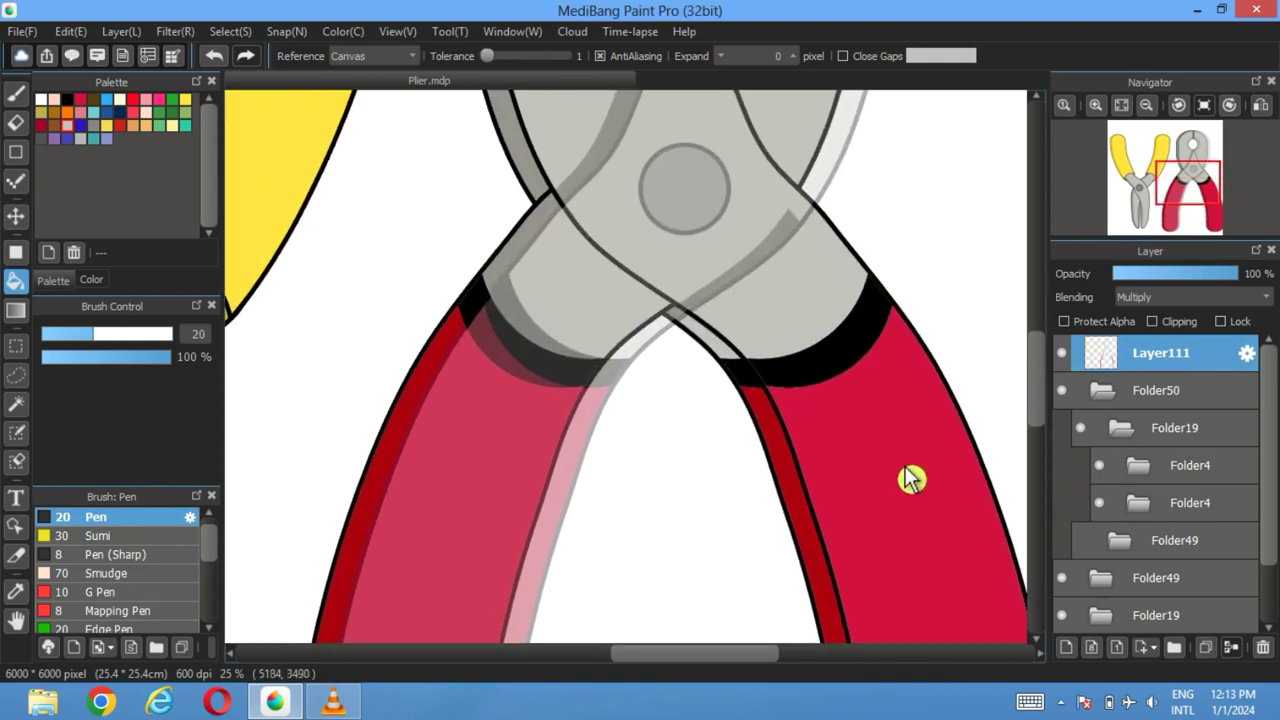
# Step: Fill the small inner strip above the right red handle with grey on Layer111, and hide and collapse Folder19 to check the shading
pyautogui.click(1100, 466)
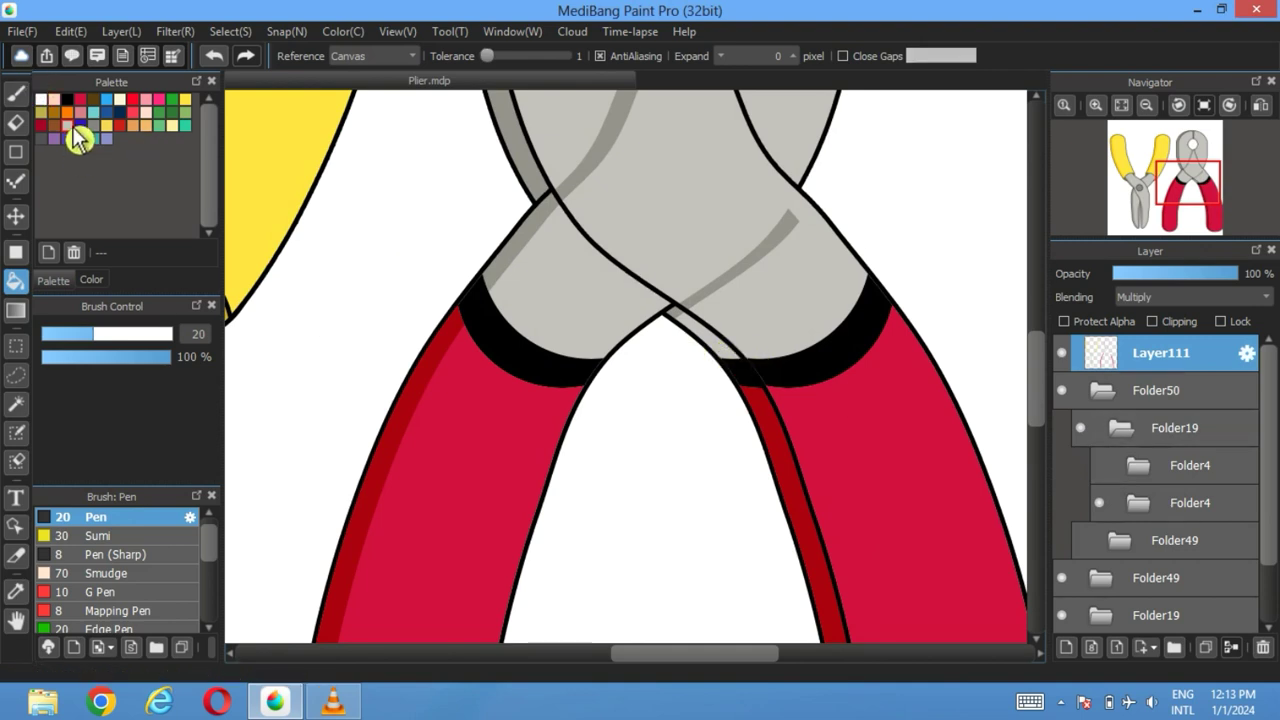
pyautogui.click(1081, 429)
pyautogui.moveTo(1145, 145)
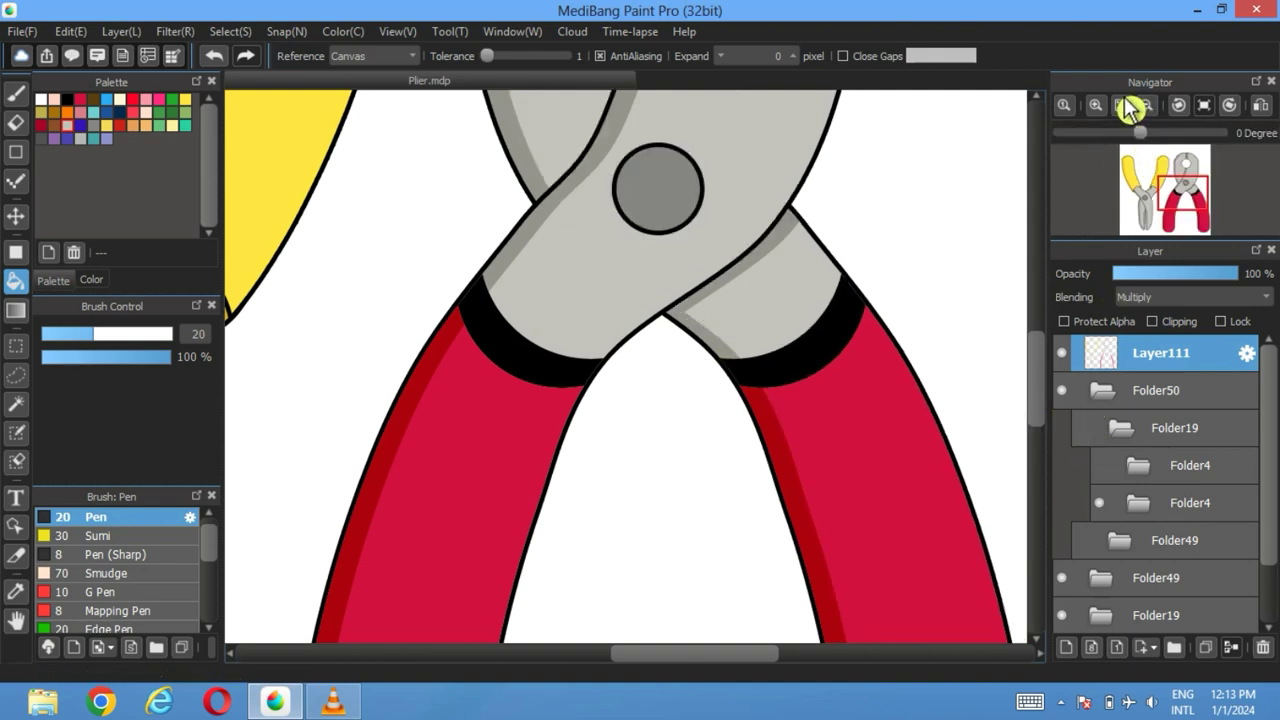
pyautogui.click(1124, 106)
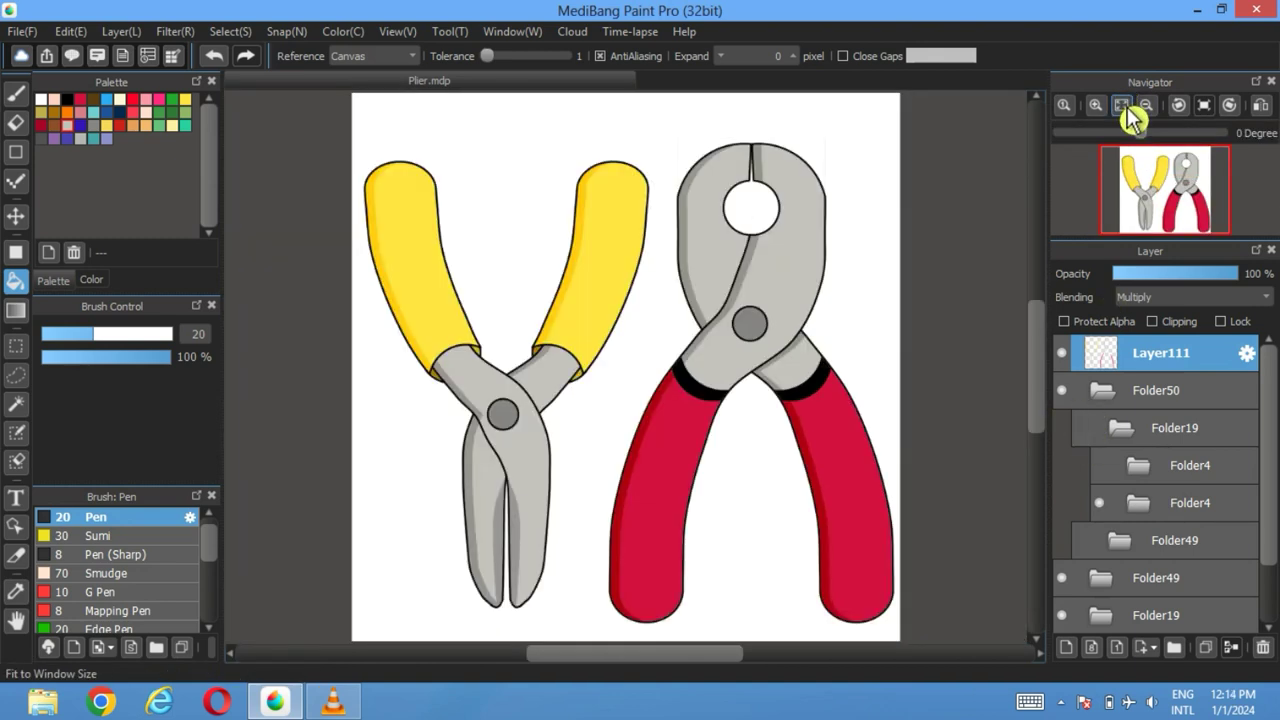
pyautogui.click(1090, 440)
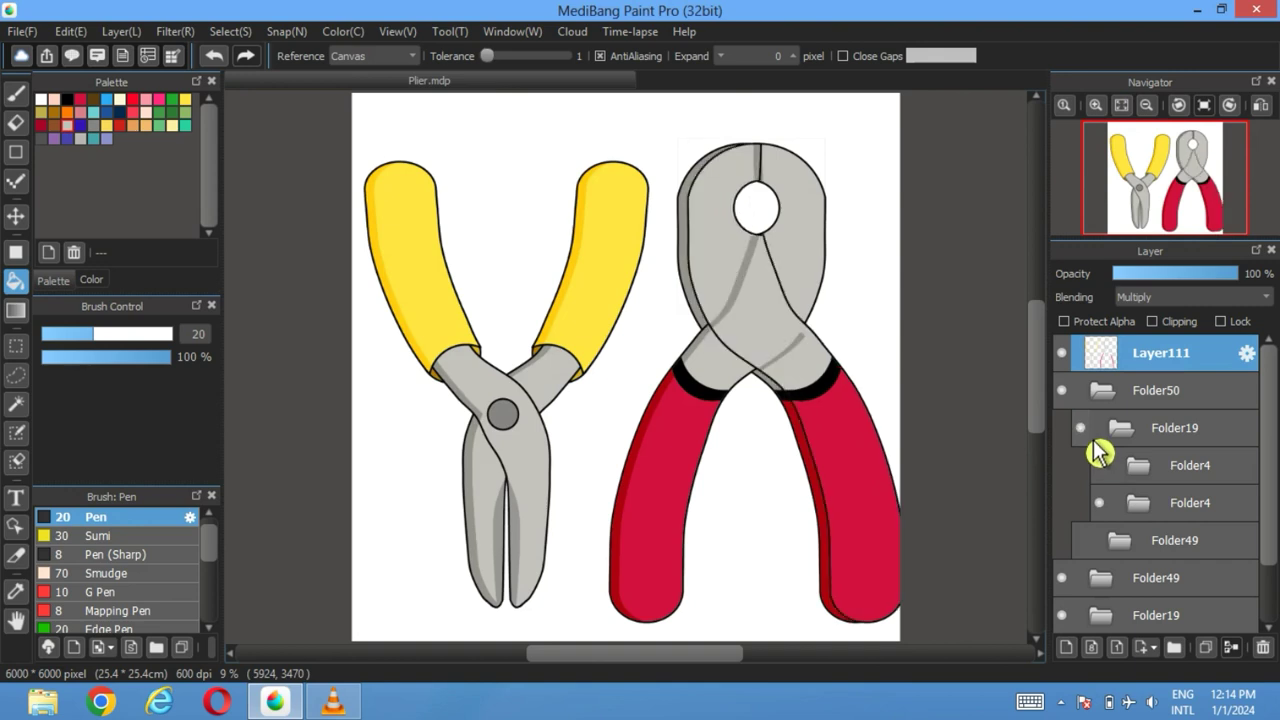
pyautogui.click(1092, 441)
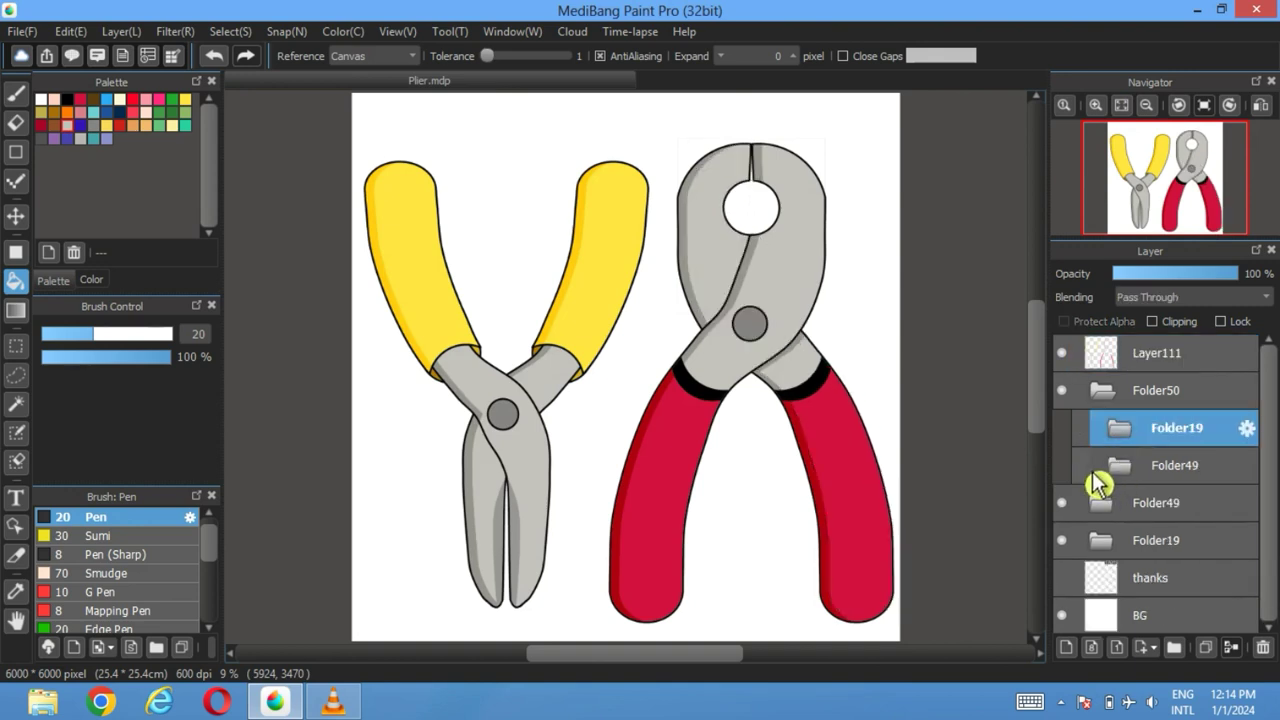
# Step: Show and expand Folder49 inside Folder50, show its first Folder20, and collapse both Folder20 groups
pyautogui.click(1081, 465)
pyautogui.click(1124, 466)
pyautogui.click(1099, 504)
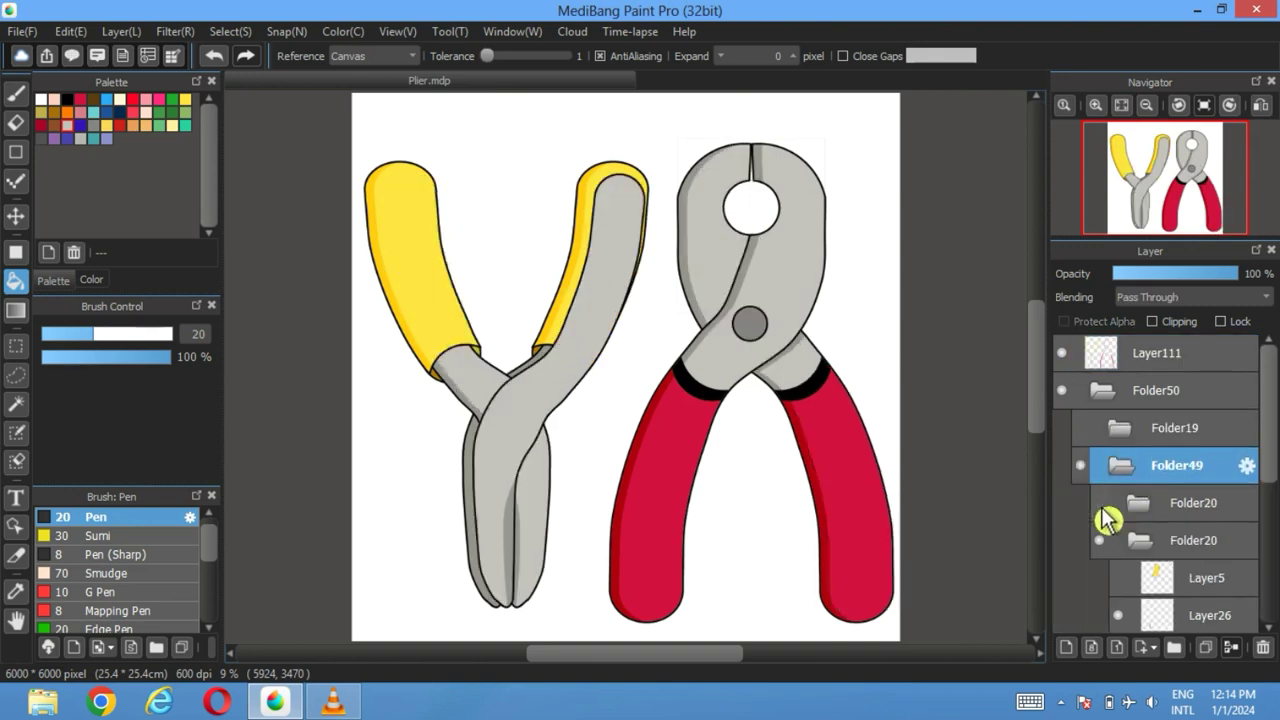
pyautogui.click(1099, 504)
pyautogui.click(1150, 511)
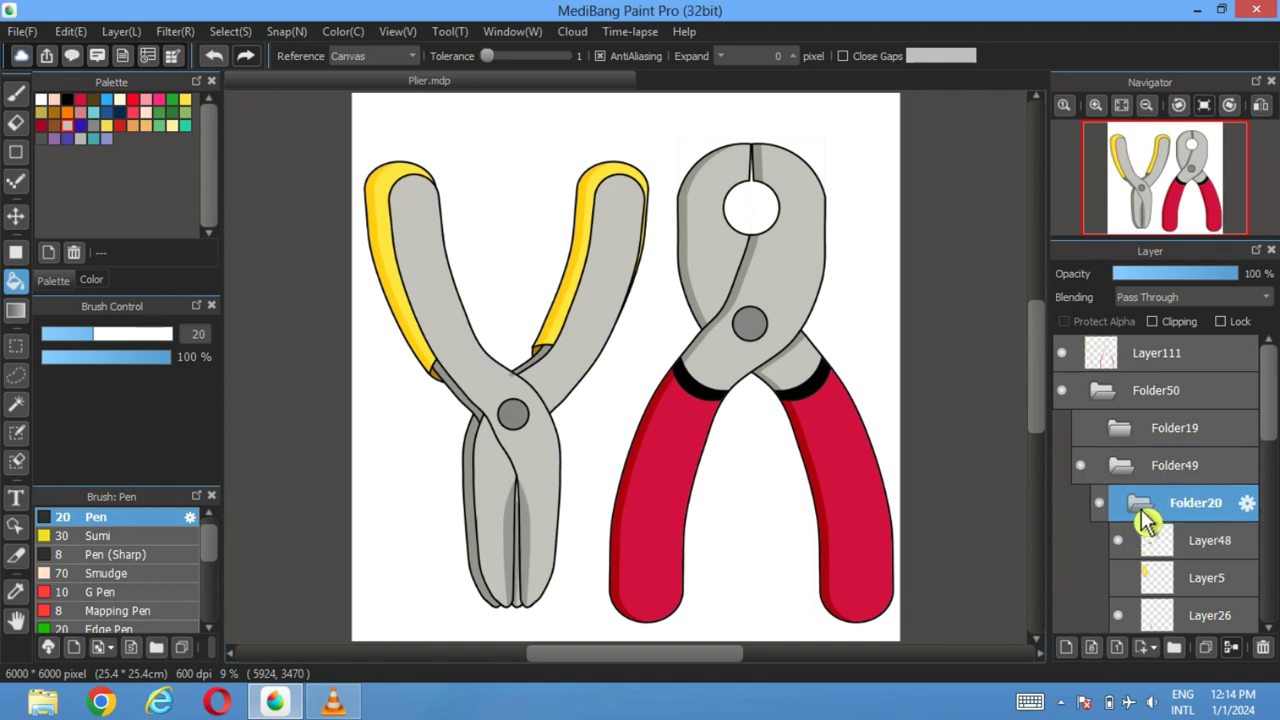
pyautogui.click(1144, 543)
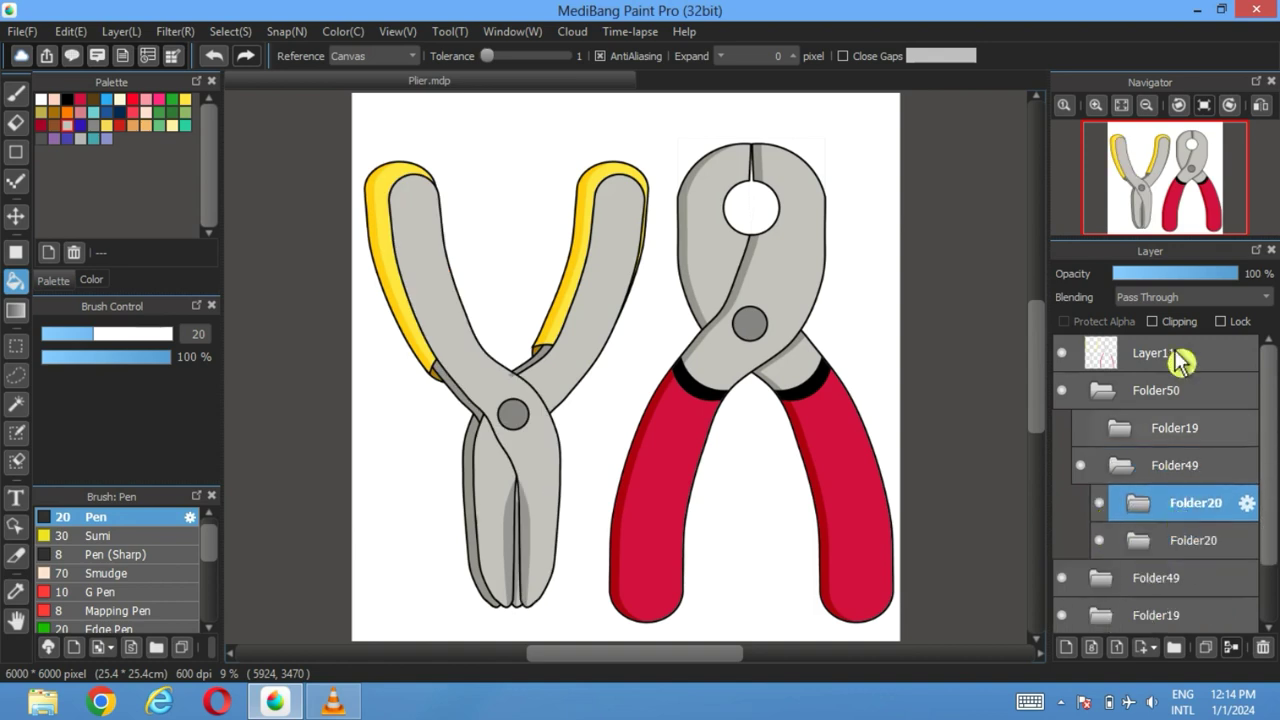
# Step: Make the first Folder20 semi-transparent, select Layer111, and hide the second Folder20
pyautogui.click(1181, 273)
pyautogui.click(1165, 354)
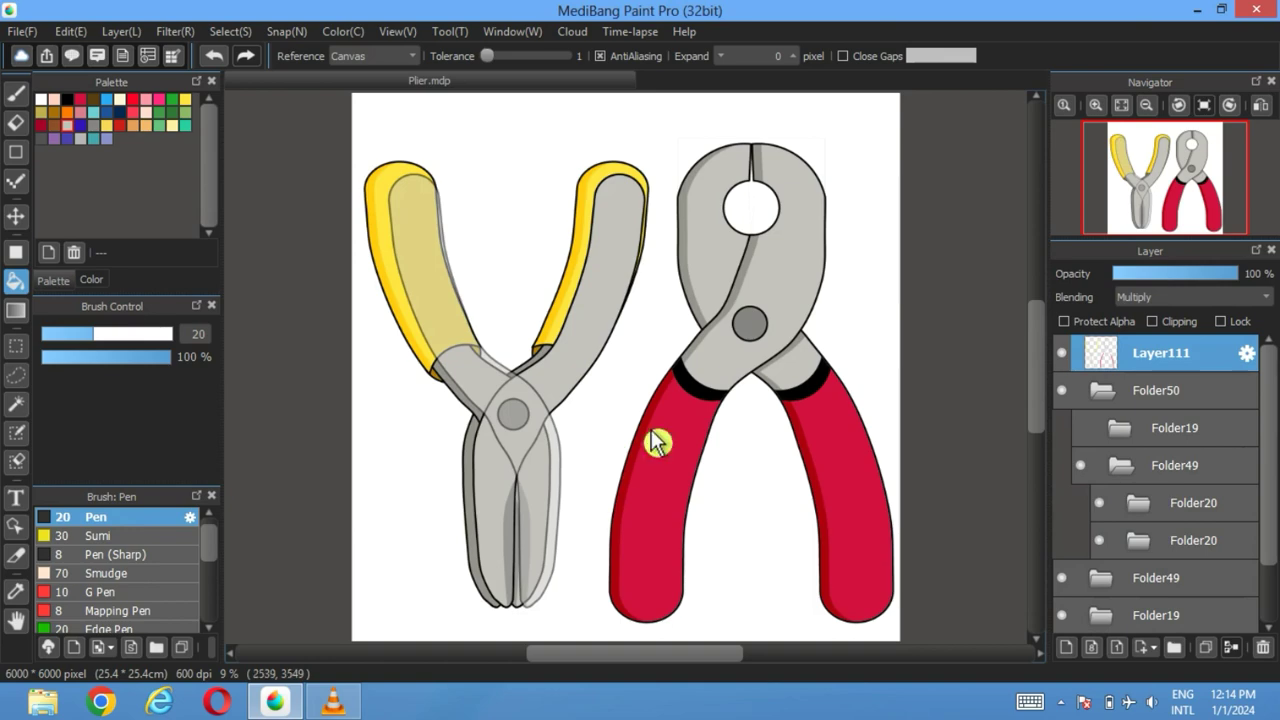
pyautogui.click(1099, 503)
pyautogui.click(1099, 503)
pyautogui.click(1099, 540)
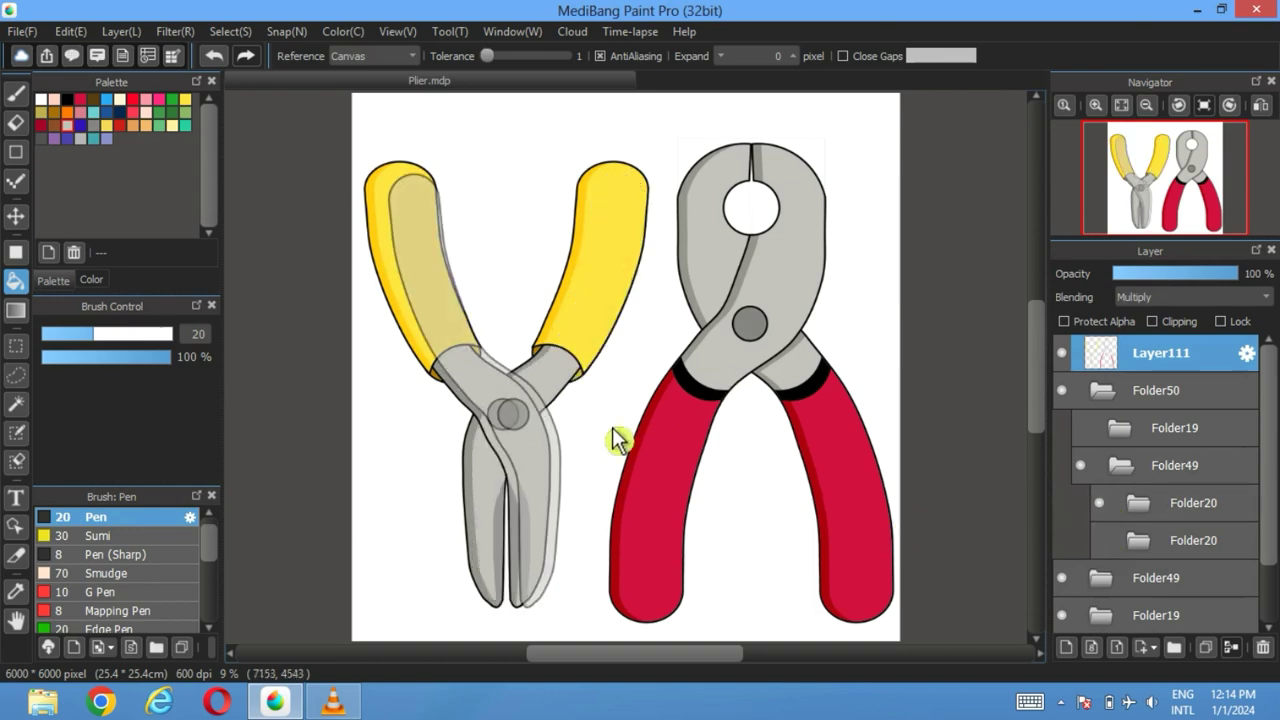
# Step: Fill the yellow pliers' strip beside the crossing with grey on Layer111, and hide Folder50 to check it
pyautogui.scroll(3, 557, 443)
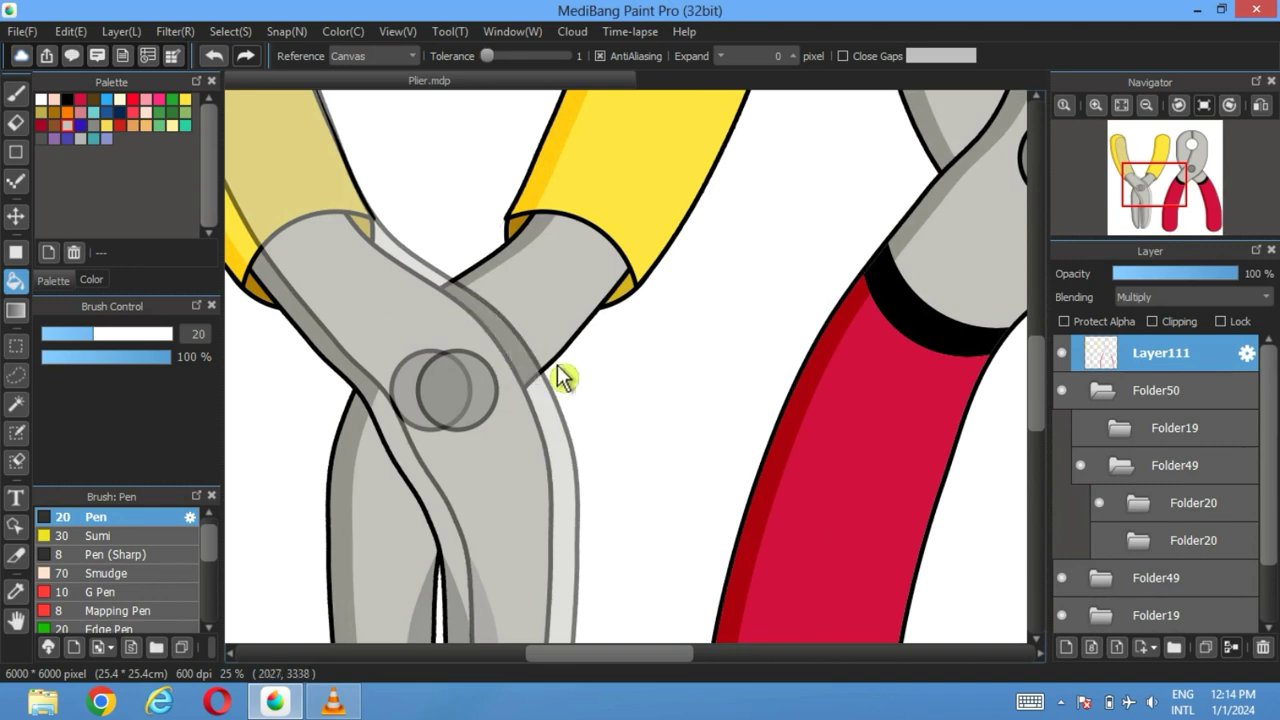
pyautogui.click(1062, 392)
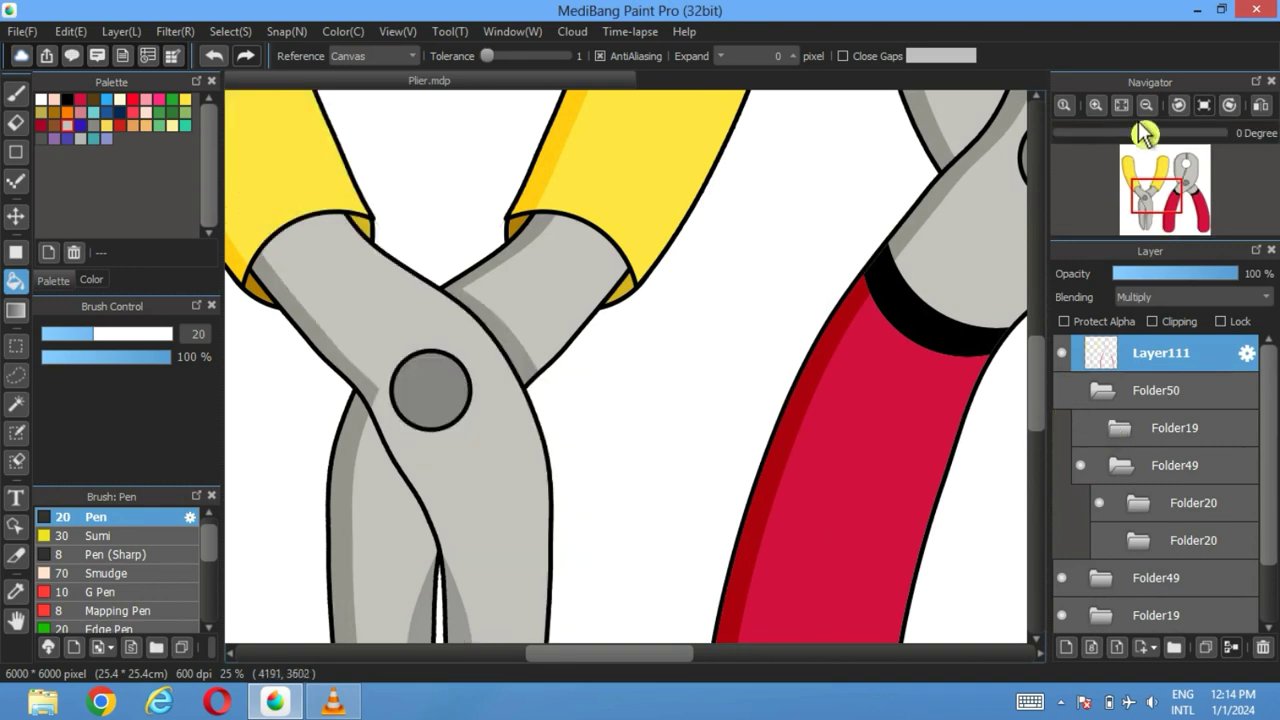
pyautogui.click(1137, 115)
# Step: Erase the protruding tip of the grey shading beside the yellow pliers' pivot on Layer111
pyautogui.scroll(3, 595, 362)
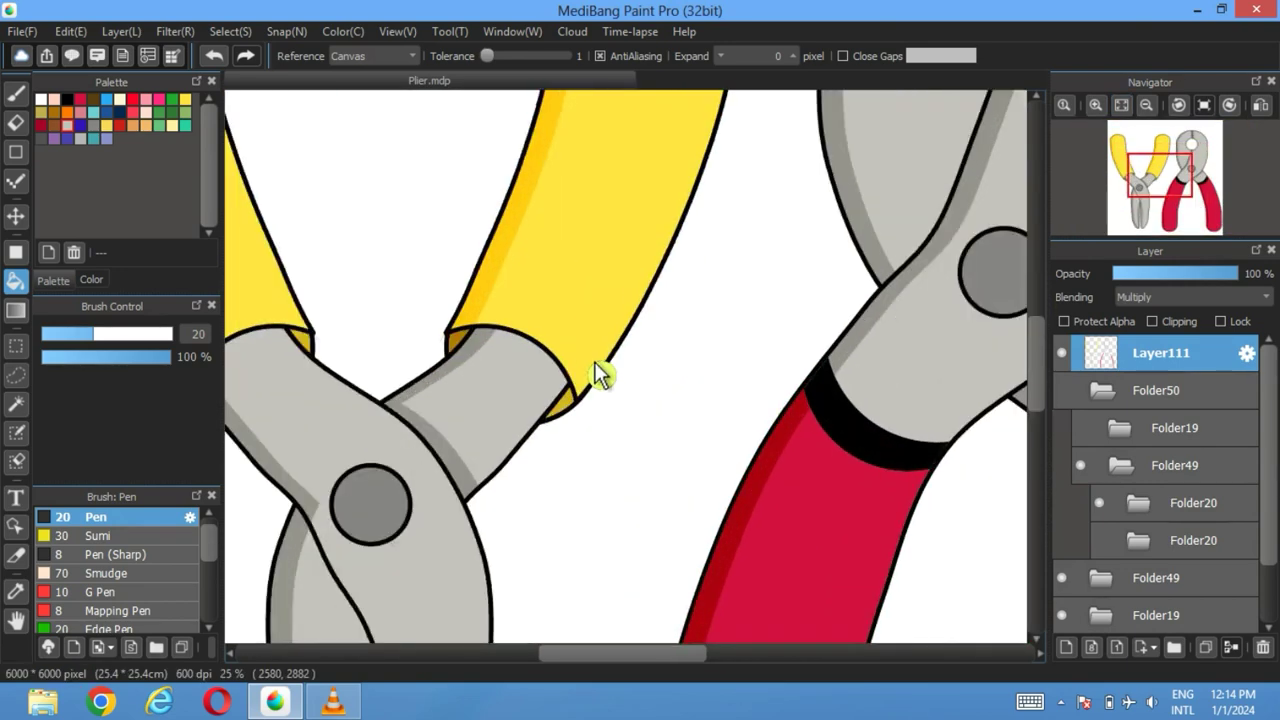
pyautogui.scroll(2, 400, 310)
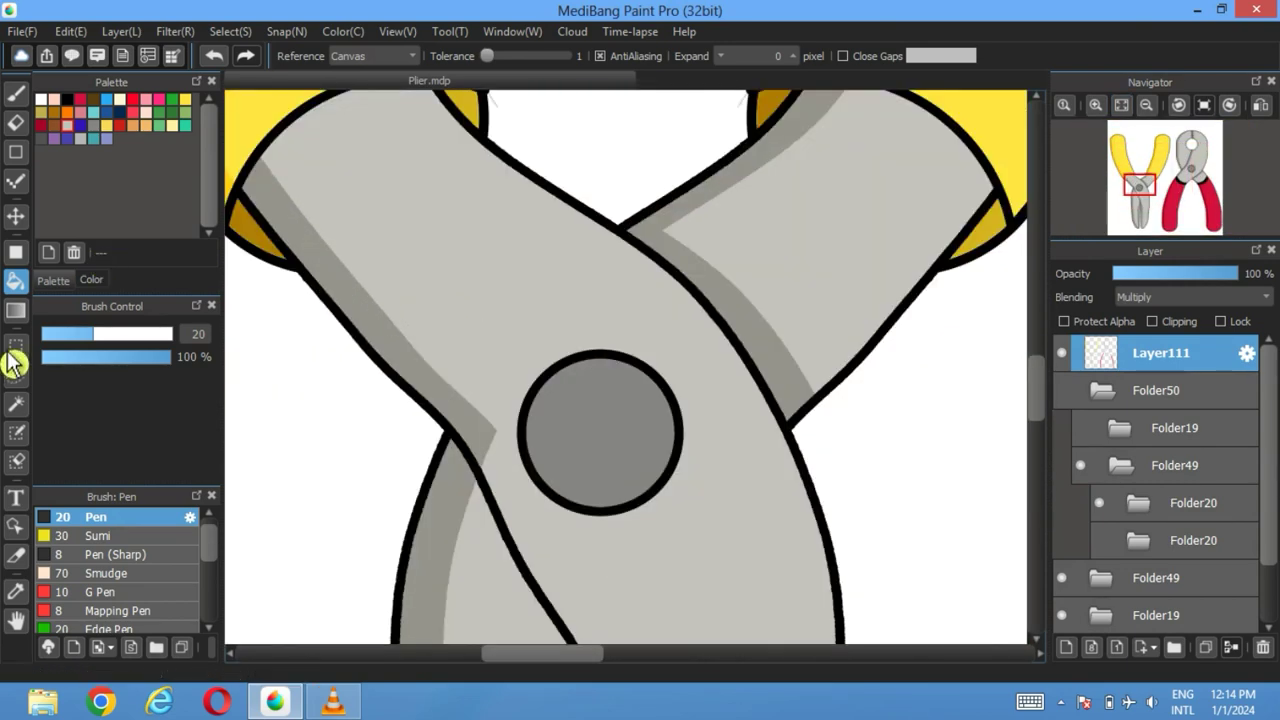
pyautogui.click(22, 123)
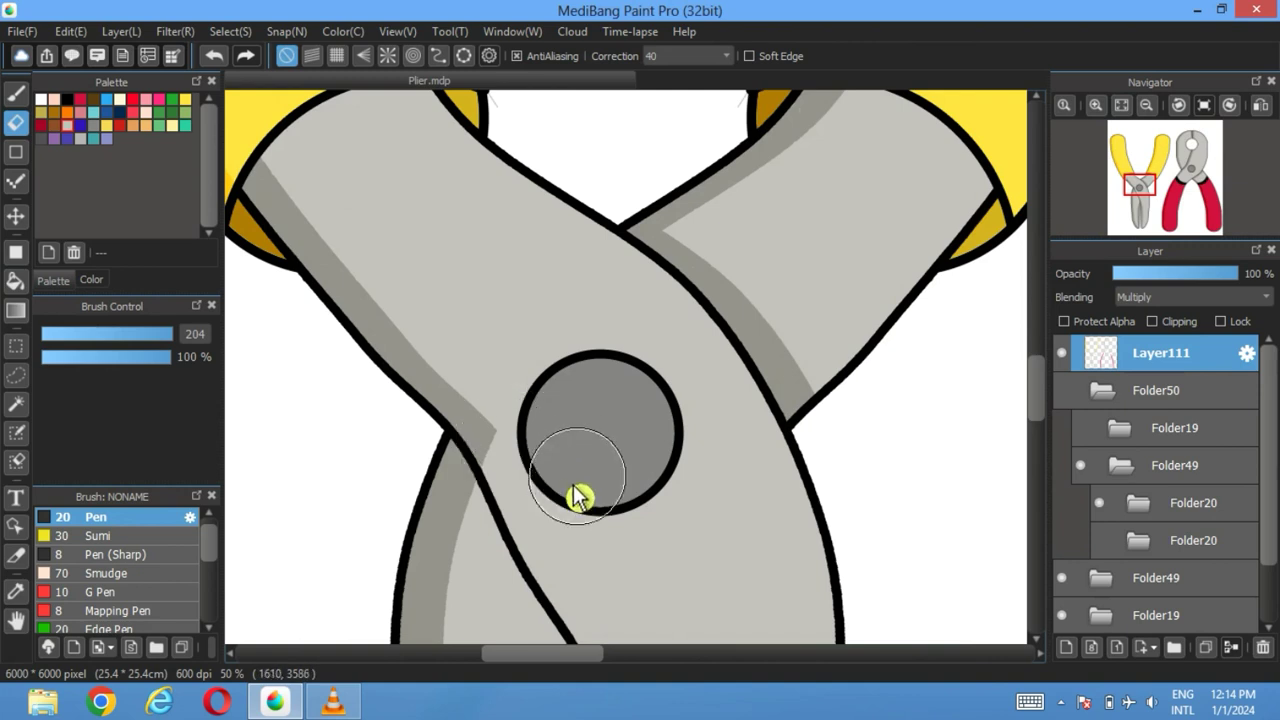
pyautogui.moveTo(540, 485)
pyautogui.mouseDown()
pyautogui.moveTo(494, 371)
pyautogui.moveTo(428, 265)
pyautogui.mouseUp()
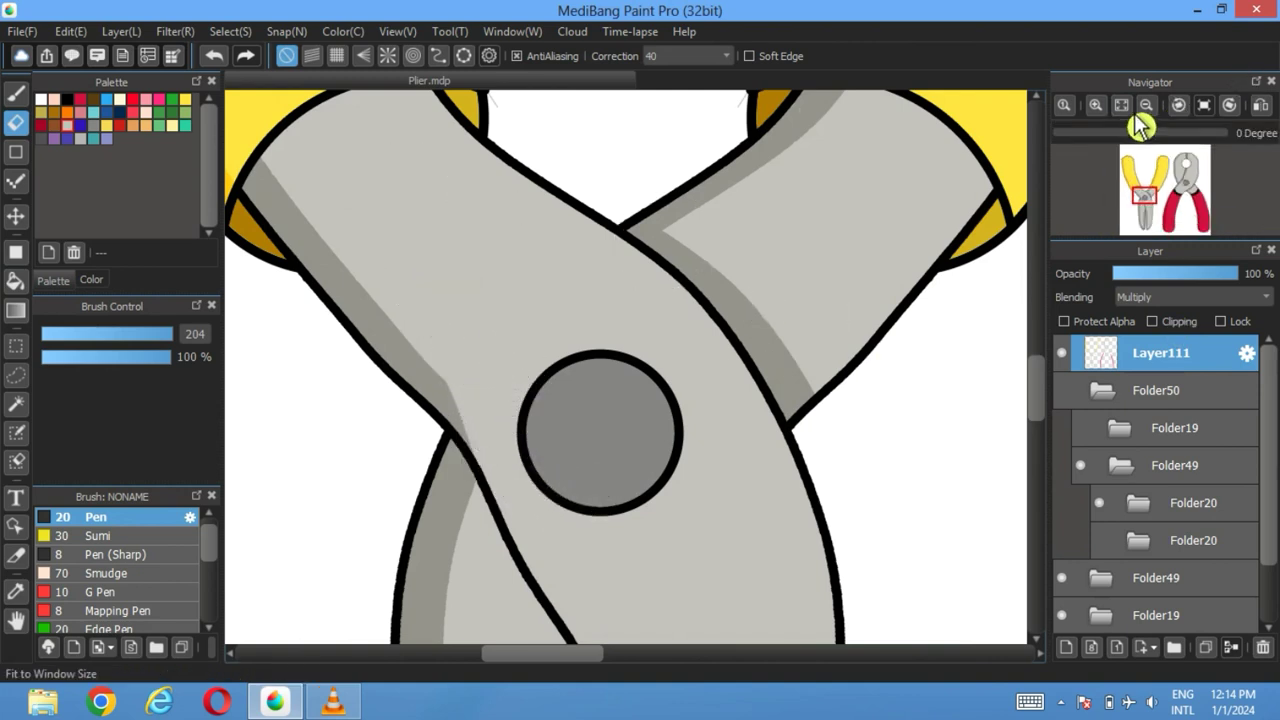
# Step: Collapse the hidden guide group Folder50 and delete it
pyautogui.click(1122, 106)
pyautogui.click(1102, 400)
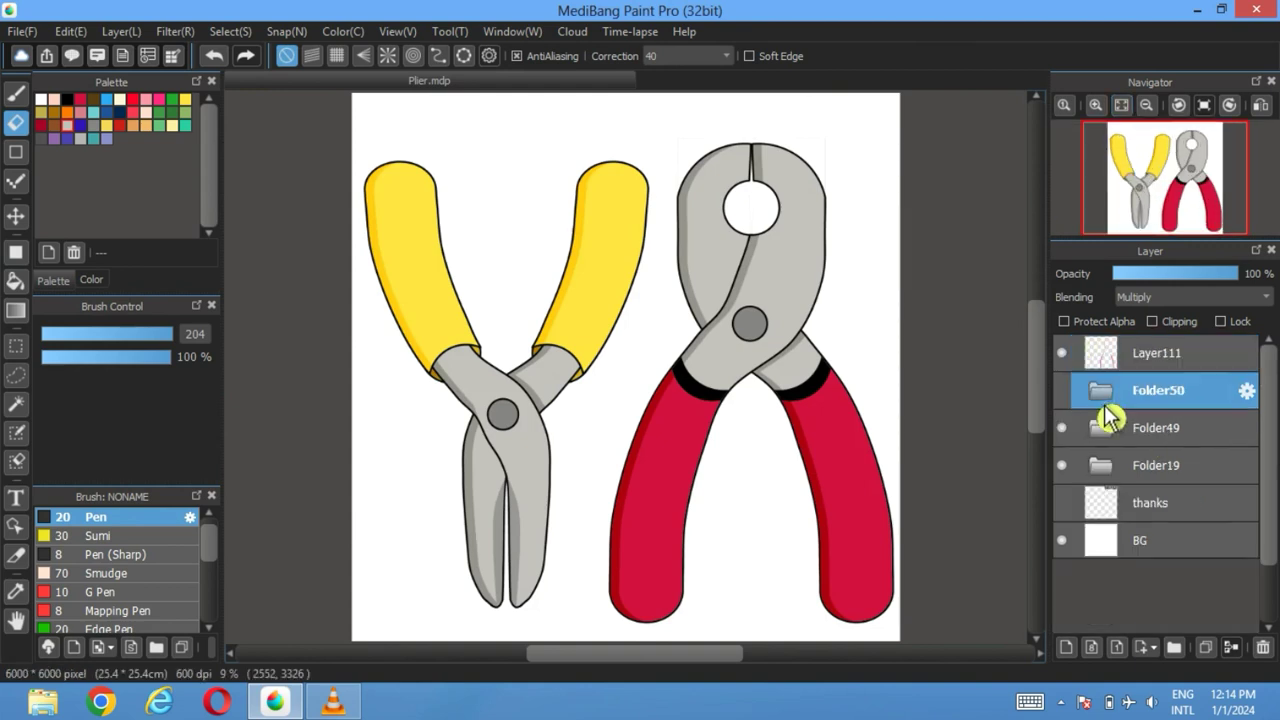
pyautogui.click(1263, 647)
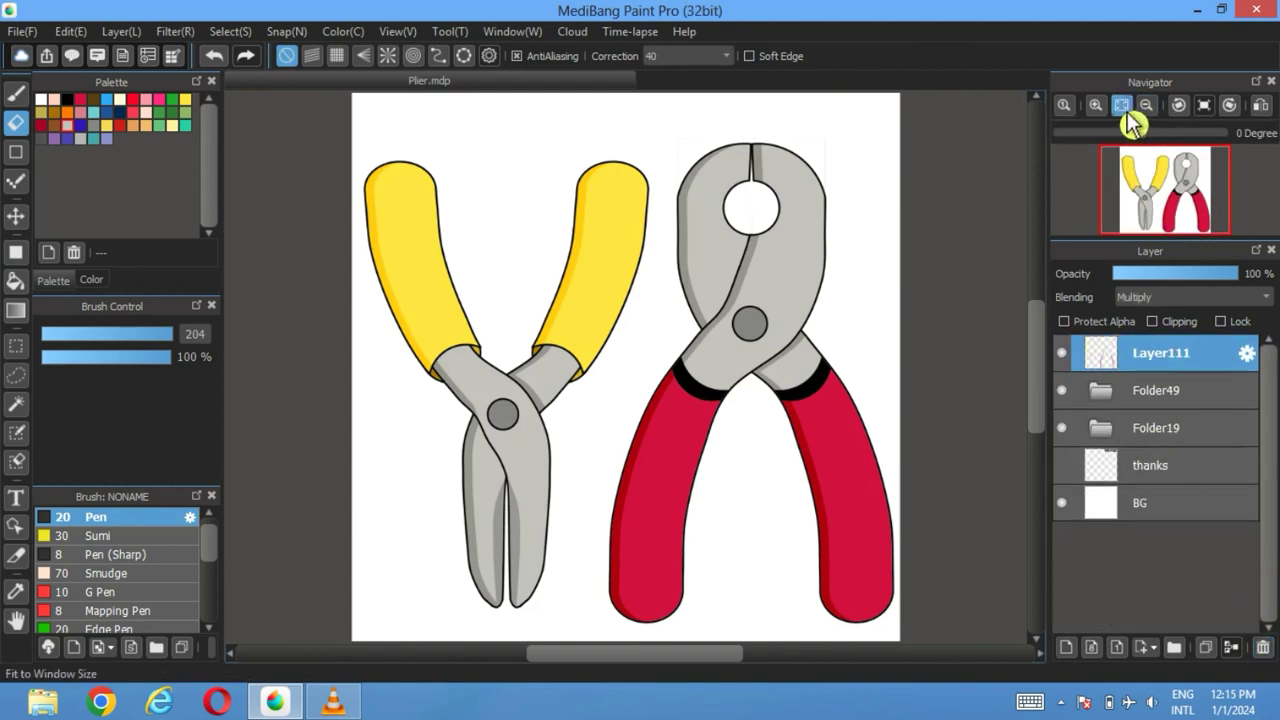
# Step: Show the thanks layer and move its THANKS lettering above the yellow pliers
pyautogui.click(1063, 466)
pyautogui.click(1152, 466)
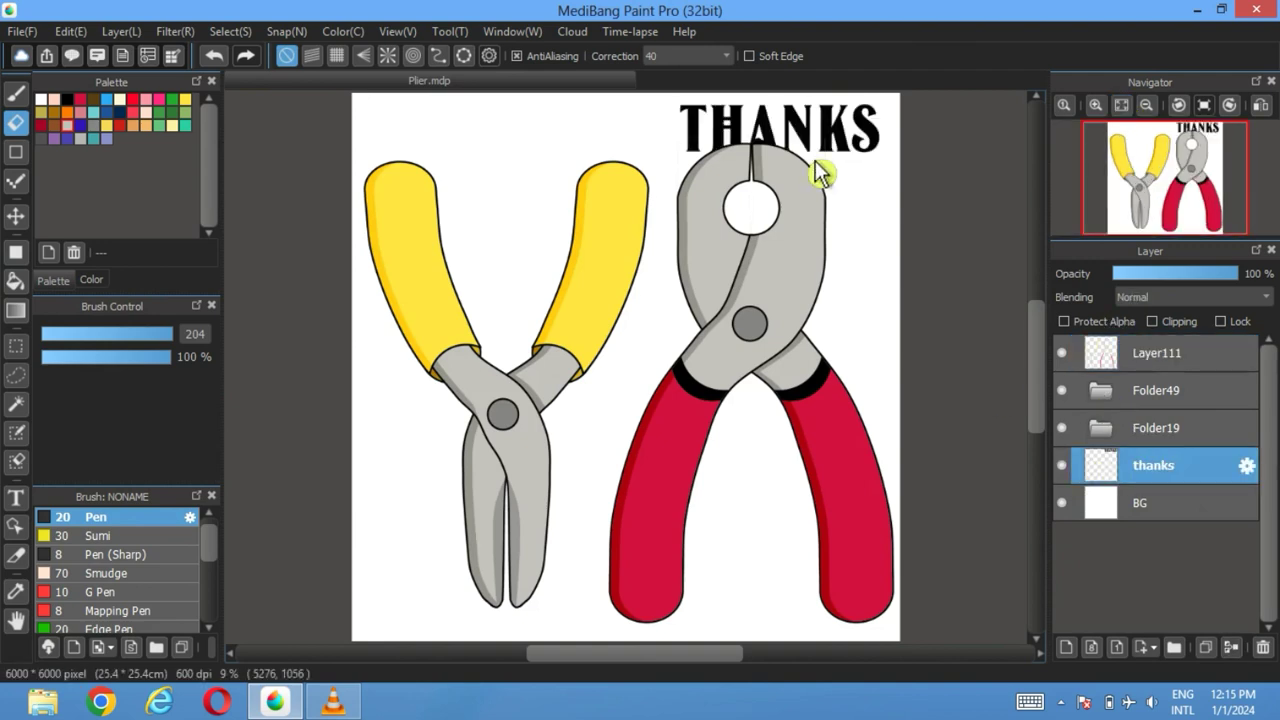
pyautogui.click(15, 215)
pyautogui.moveTo(784, 145); pyautogui.dragTo(499, 143)
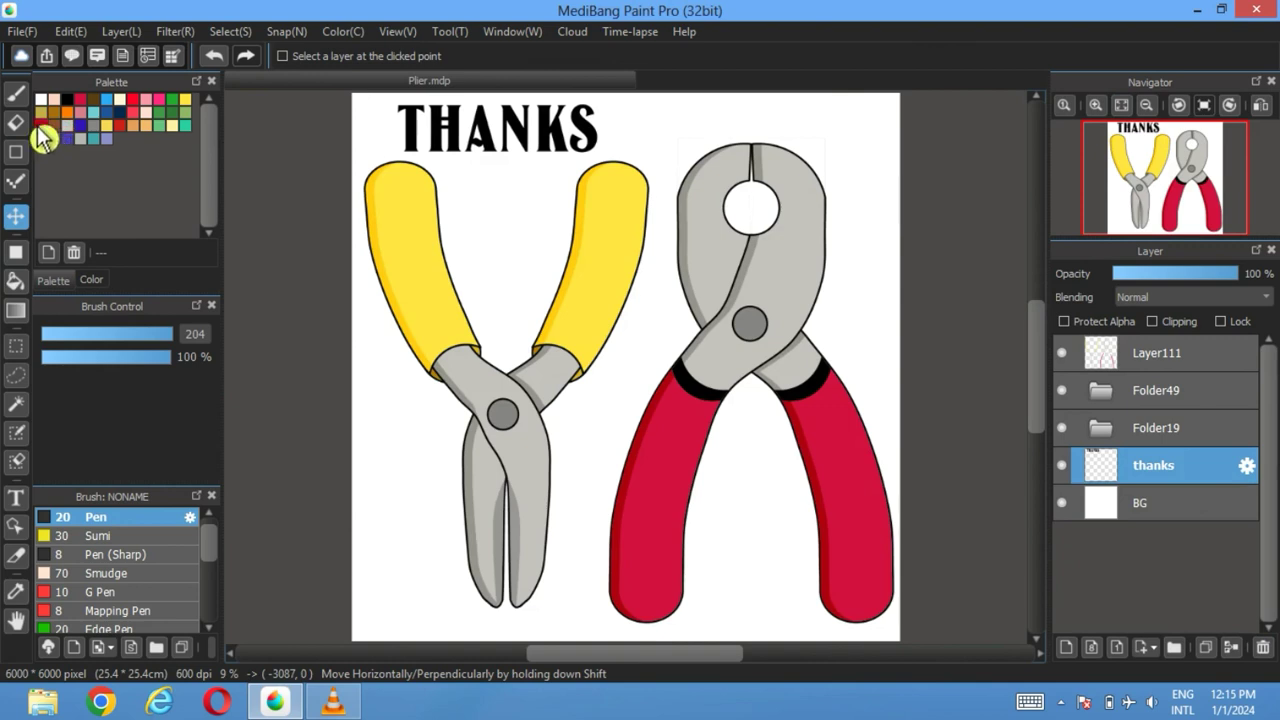
# Step: Draw a small heart between the yellow handles on the thanks layer and fill it with dark red
pyautogui.press('b')
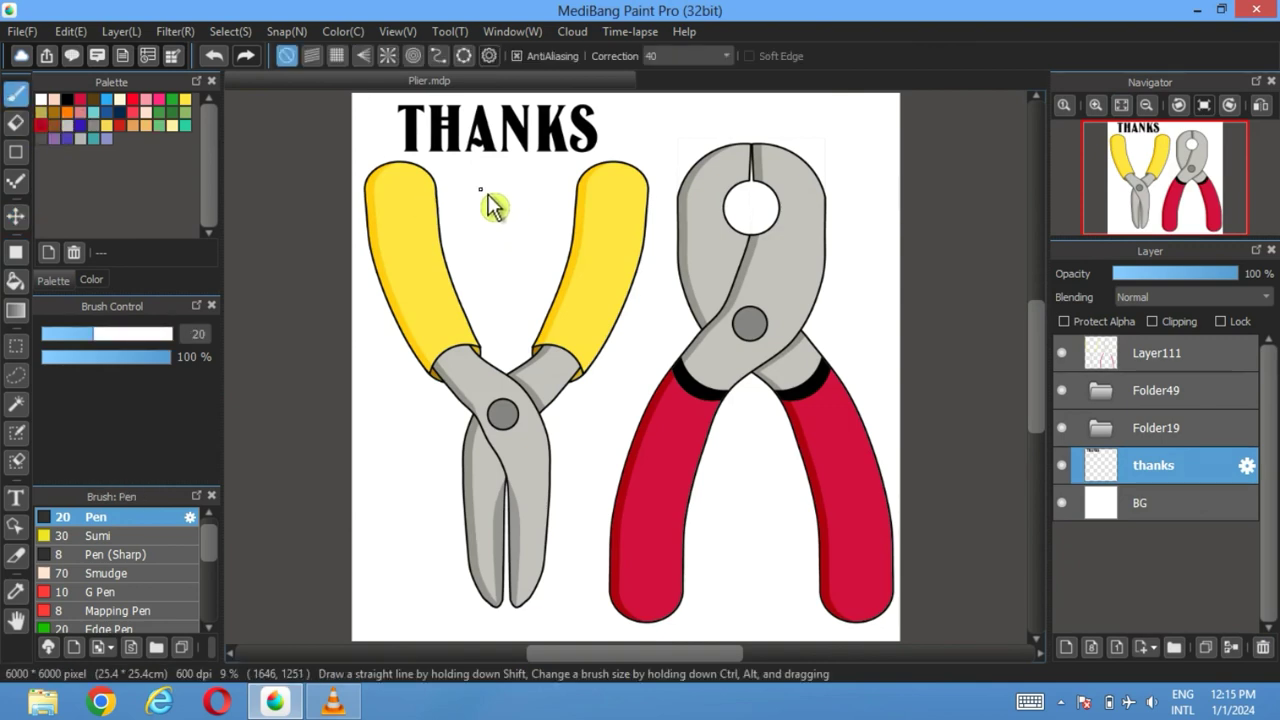
pyautogui.moveTo(484, 232)
pyautogui.mouseDown()
pyautogui.moveTo(518, 272)
pyautogui.moveTo(533, 235)
pyautogui.mouseUp()
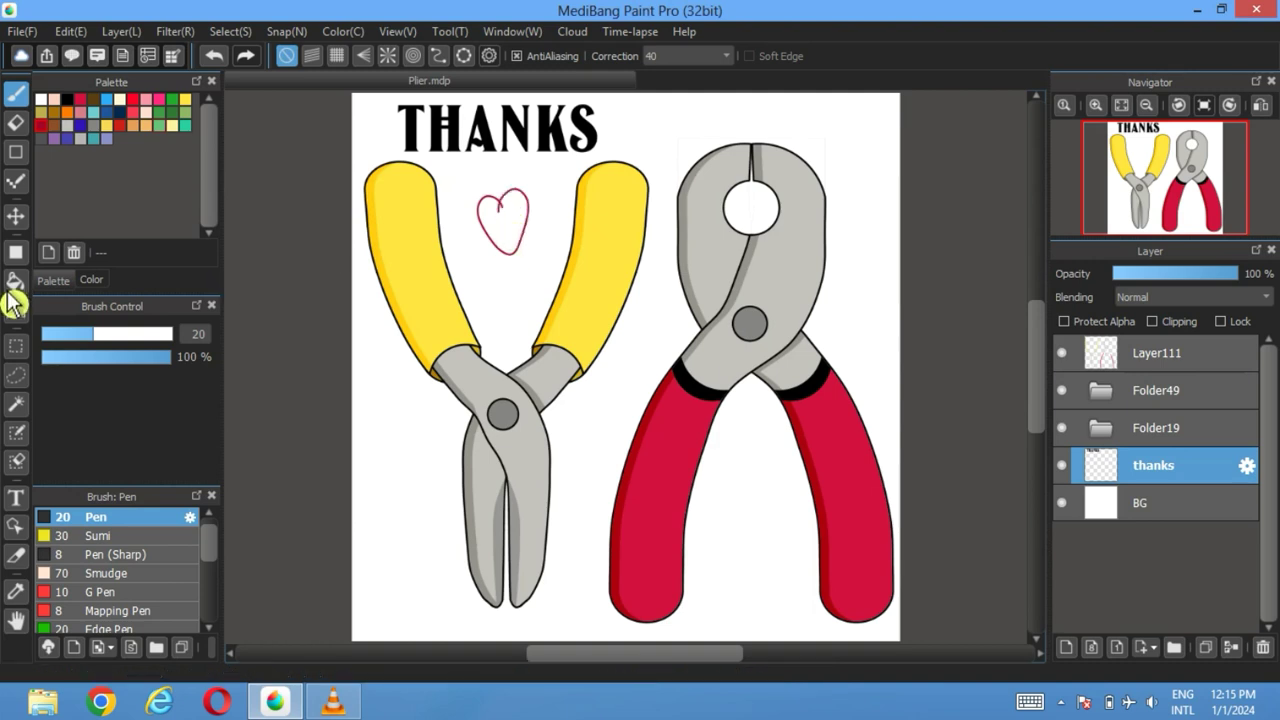
pyautogui.click(15, 281)
pyautogui.click(503, 220)
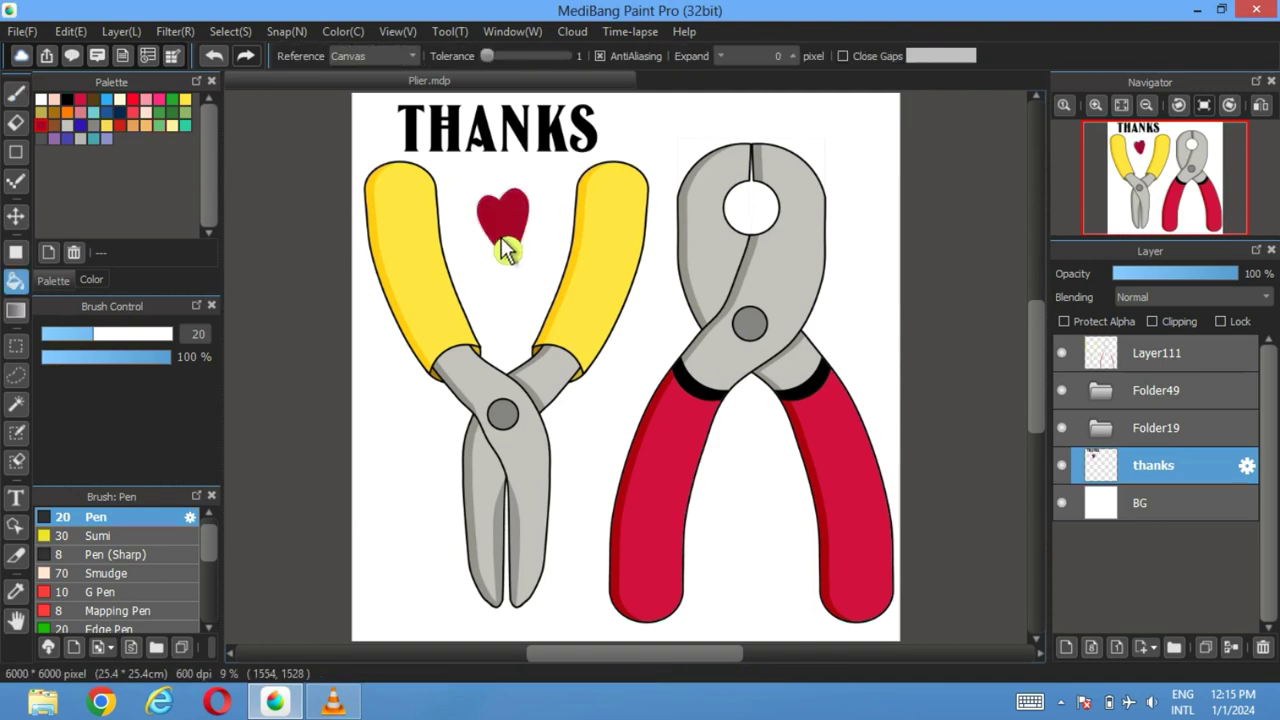